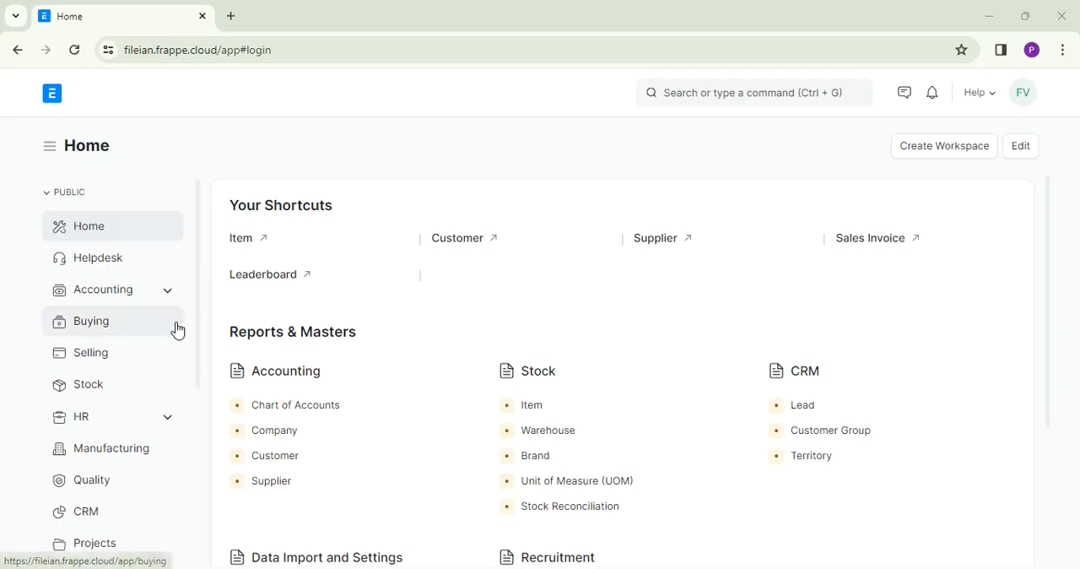
- Open the Item list from the Buying workspace and start a new item in the full form
left_click(95, 330)
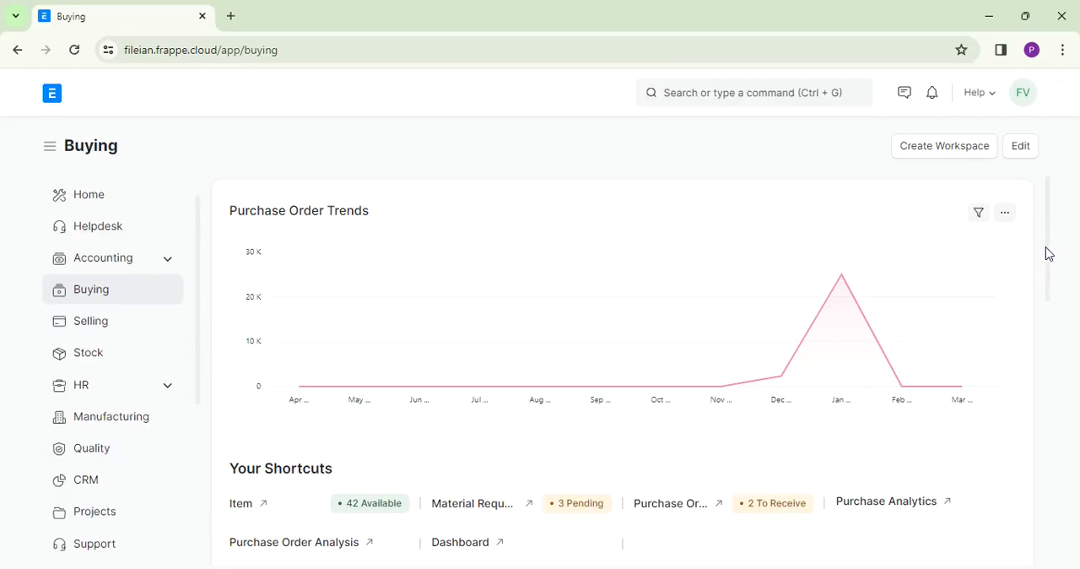
left_click_drag(1047, 253, 1044, 373)
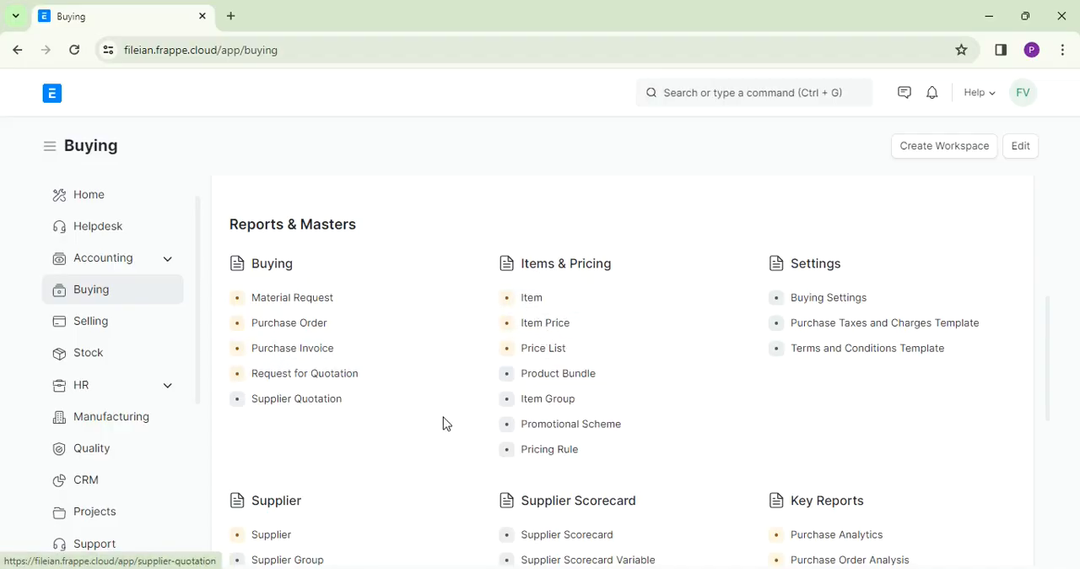
left_click_drag(1047, 364, 1050, 405)
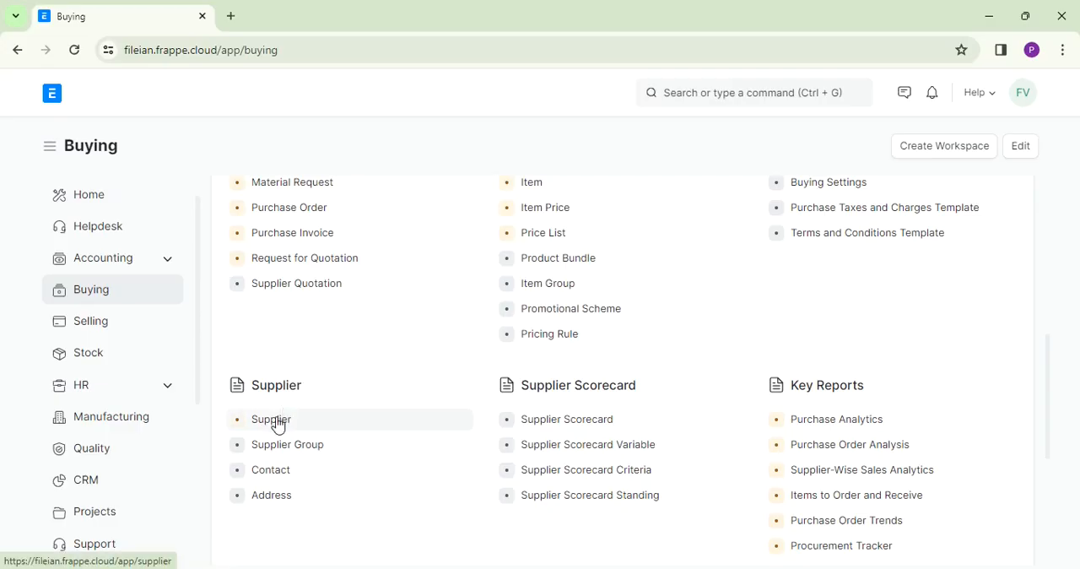
left_click(538, 190)
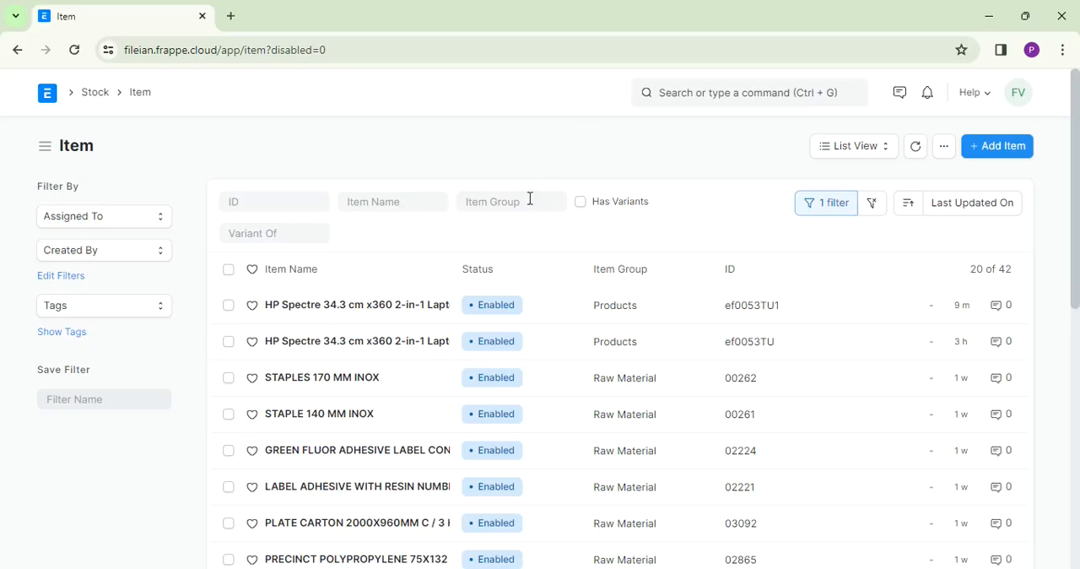
left_click(1008, 150)
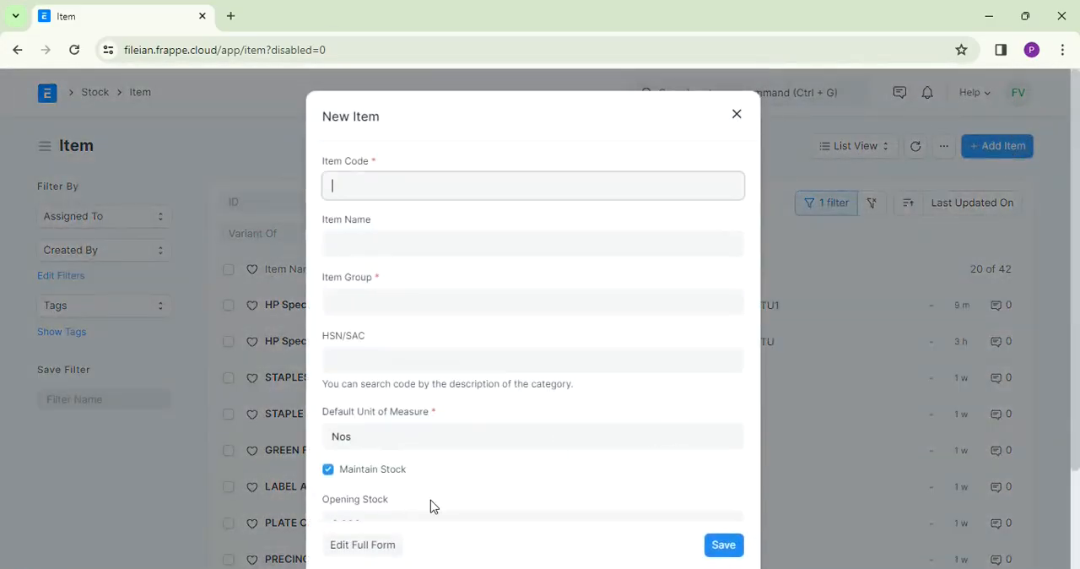
left_click(375, 545)
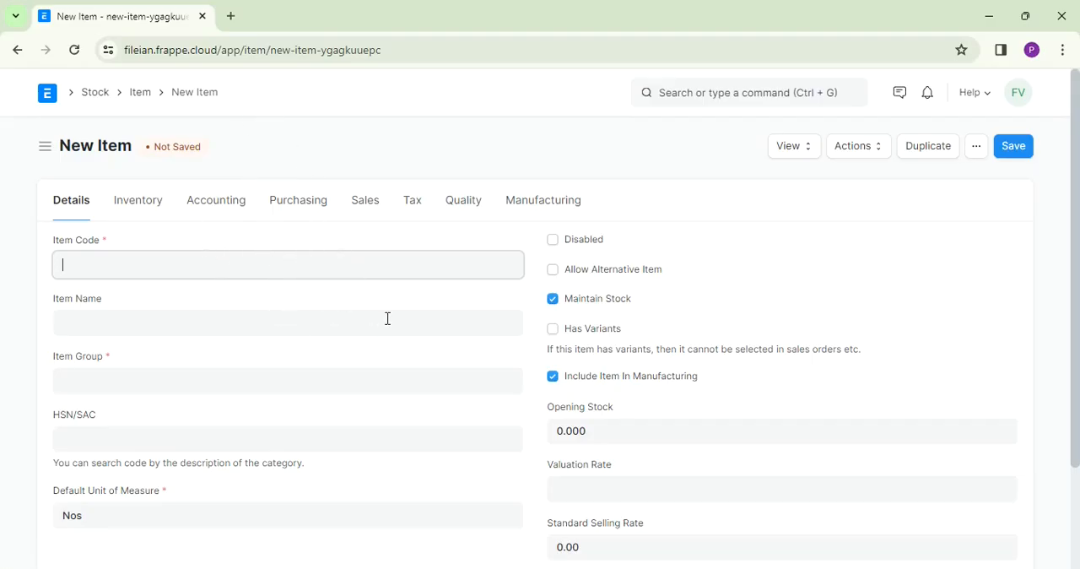
- Fill in the new item's code as 12345, its name as HP Laptop and its item group as Products
type("2345")
left_click(190, 317)
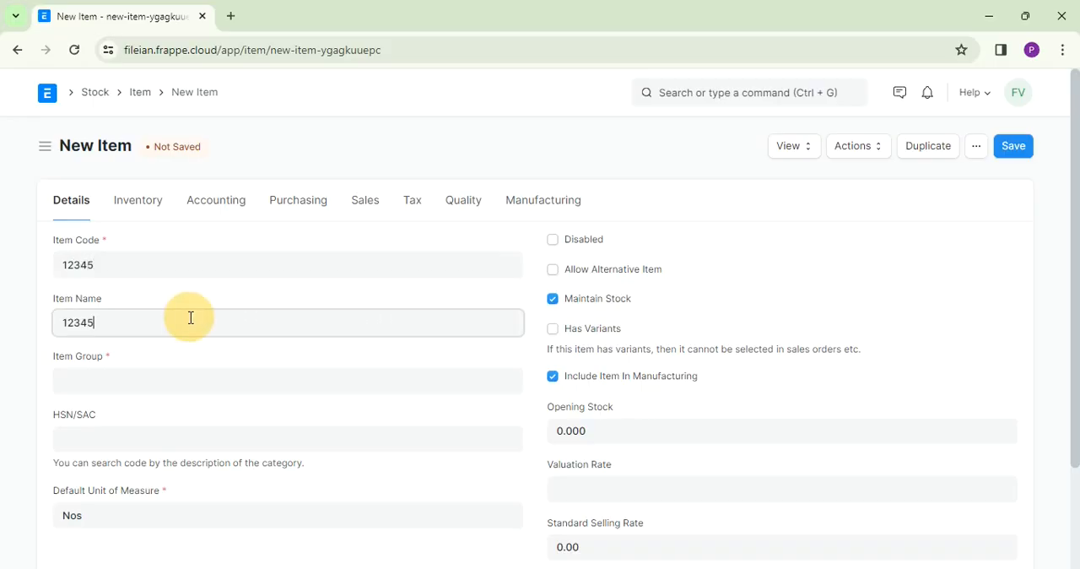
key("BackSpace")
key("BackSpace")
key("BackSpace")
key("BackSpace")
type("HP Laptop")
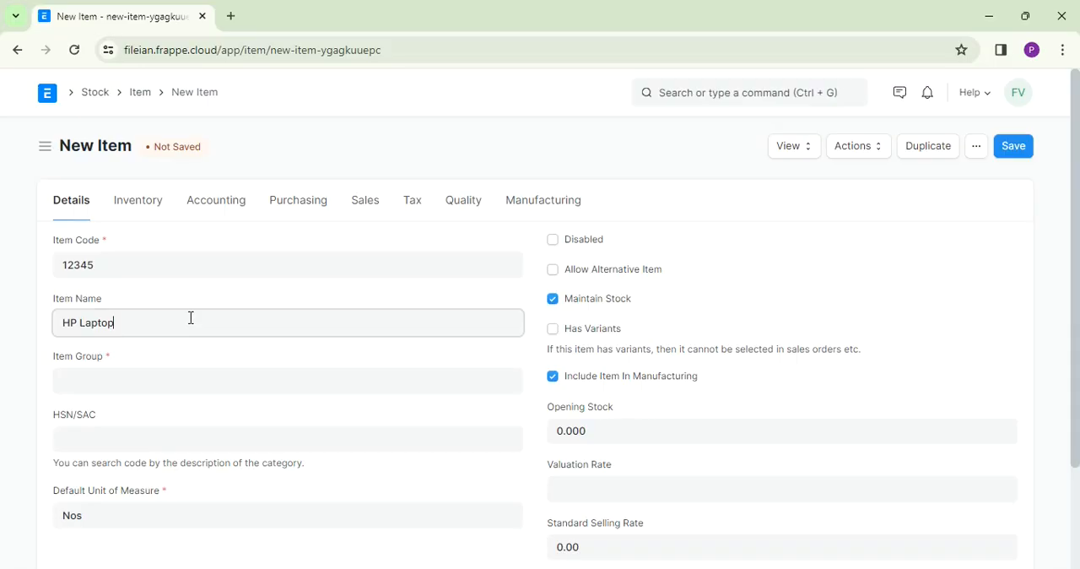
left_click(137, 383)
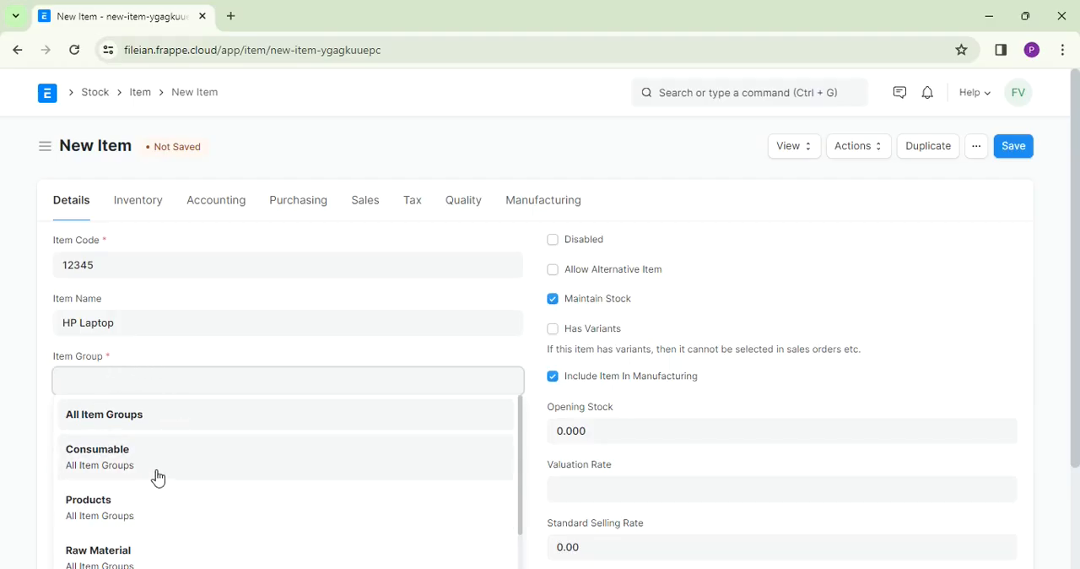
left_click(95, 508)
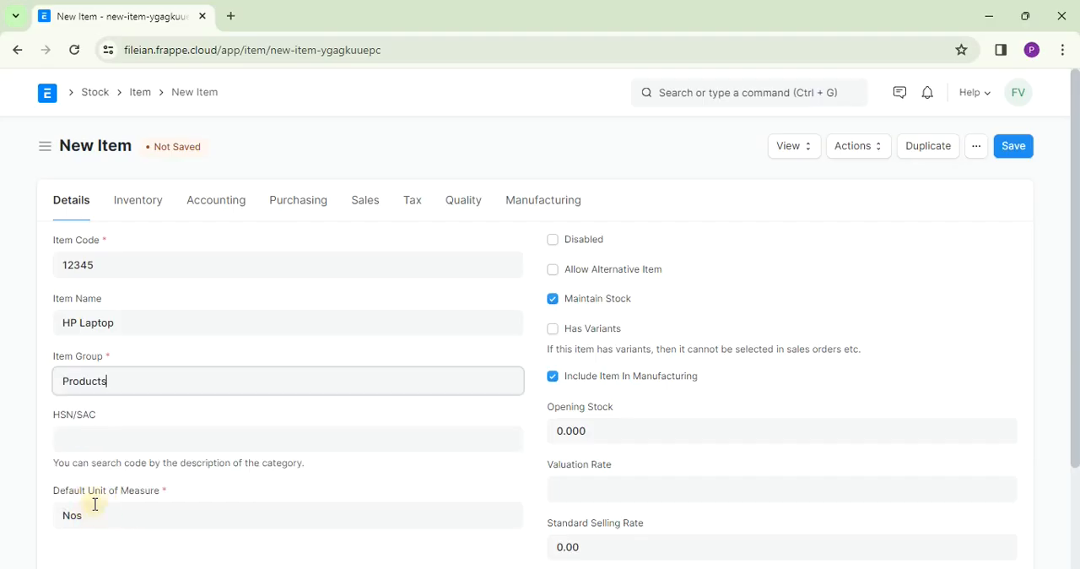
left_click(162, 437)
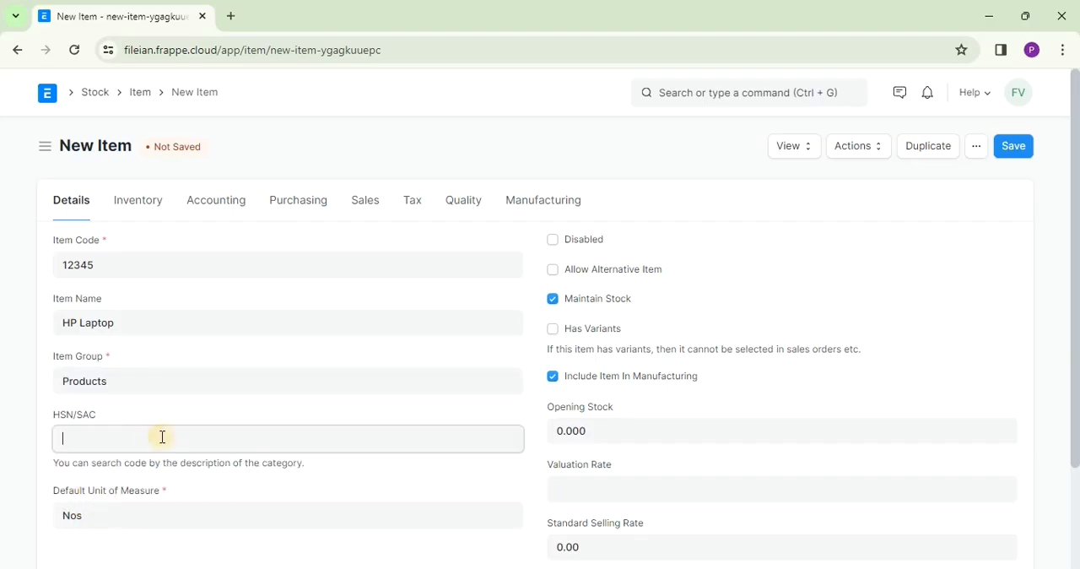
type("84")
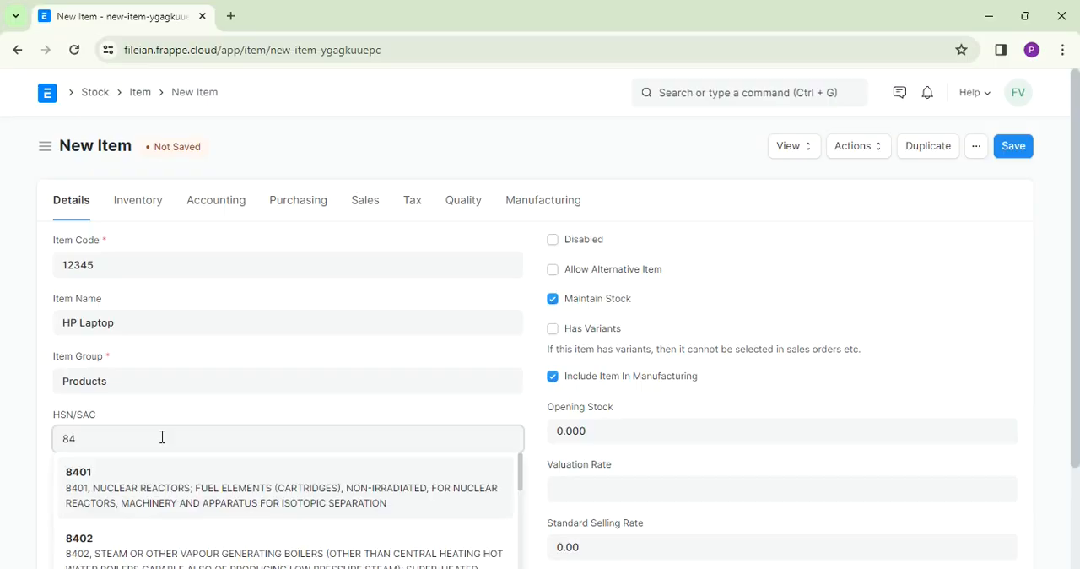
type("321")
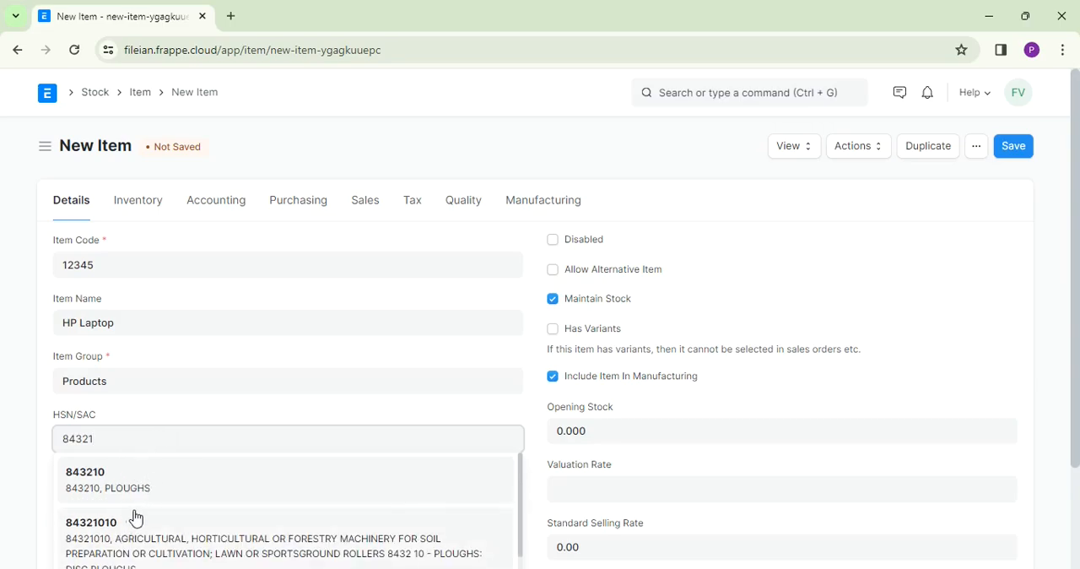
key("BackSpace")
key("BackSpace")
key("BackSpace")
key("BackSpace")
key("BackSpace")
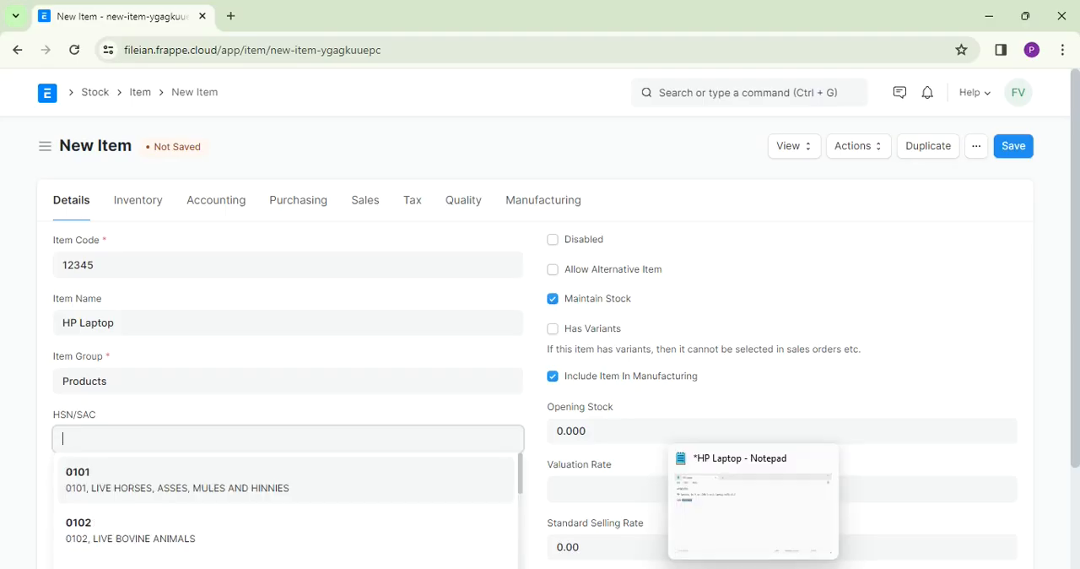
- Check the HSN code in the HP Laptop note in Notepad and set the item's HSN/SAC to 84713090
left_click(752, 561)
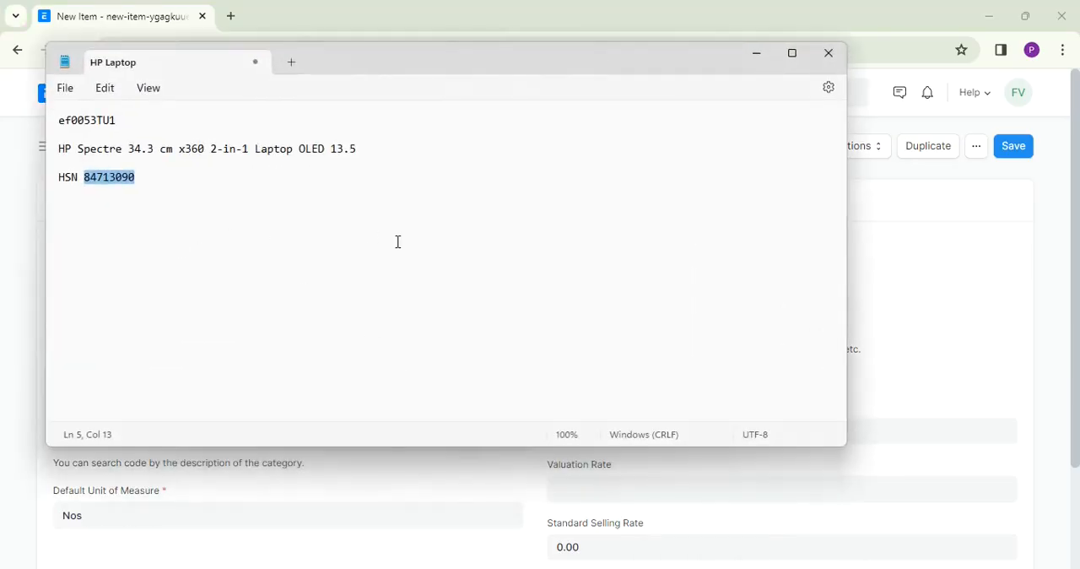
left_click(760, 55)
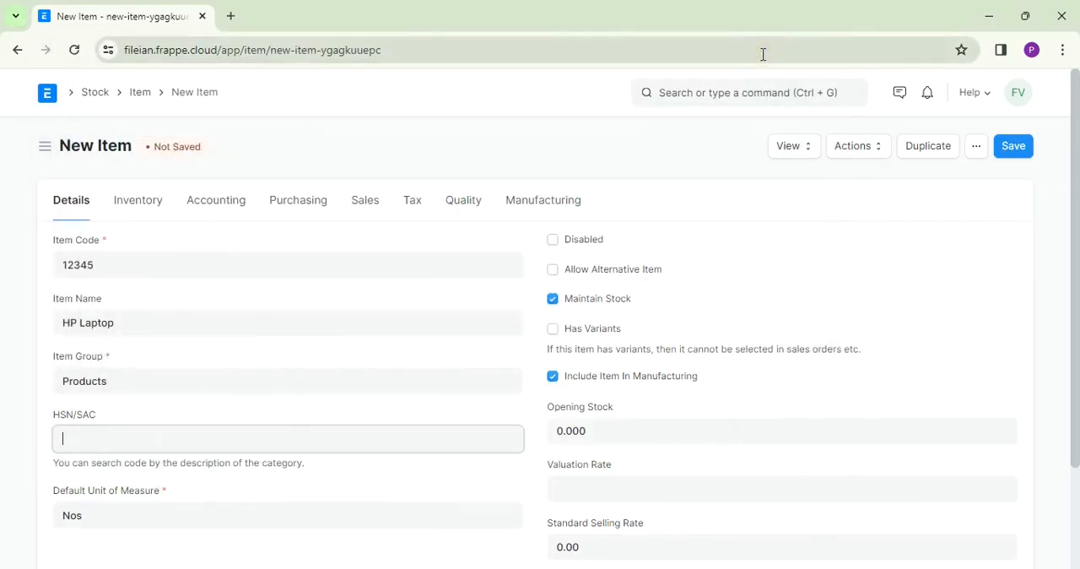
type("84")
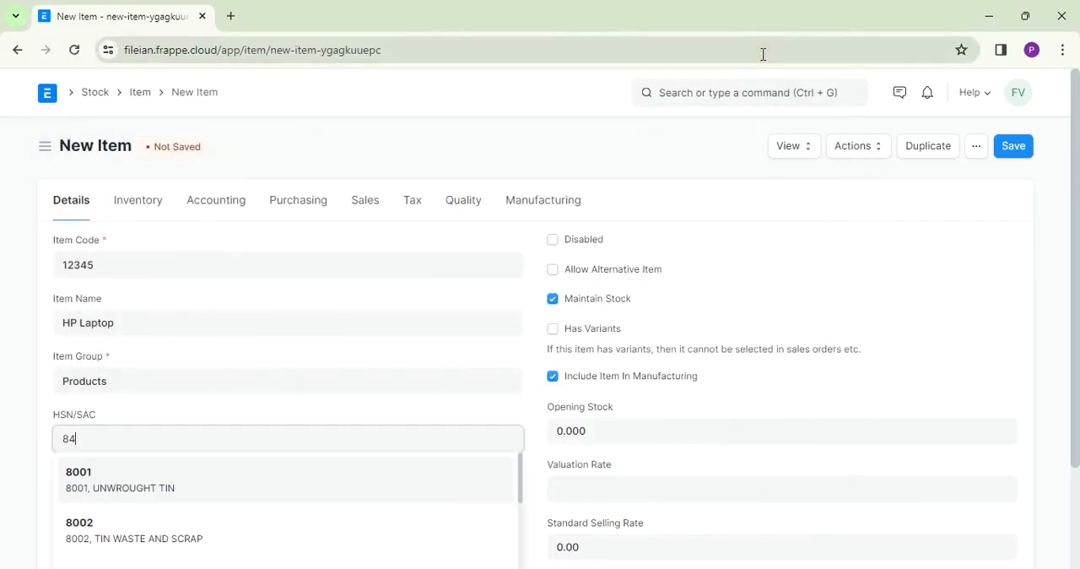
type("71")
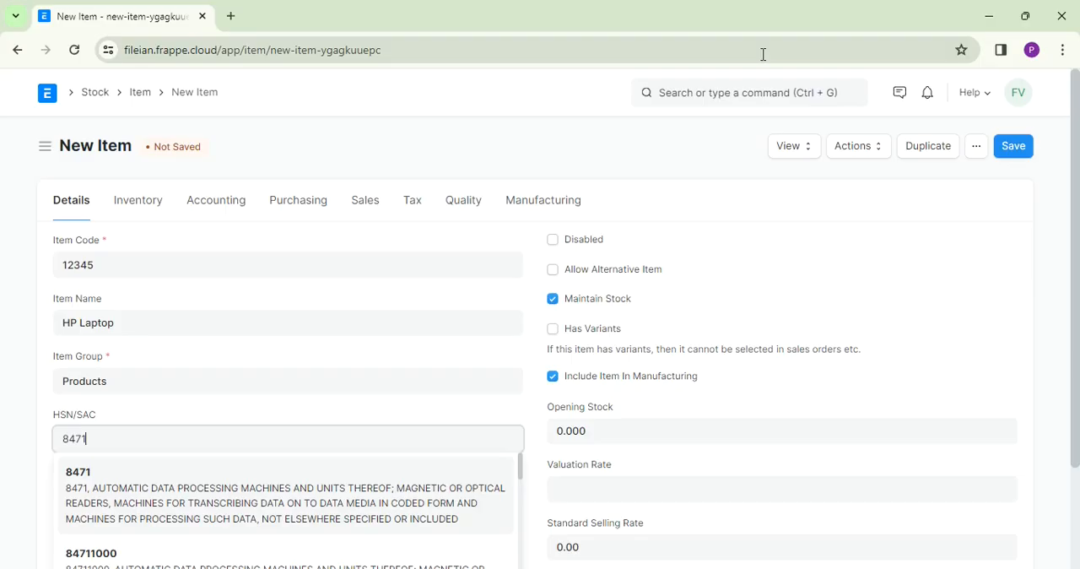
type("30")
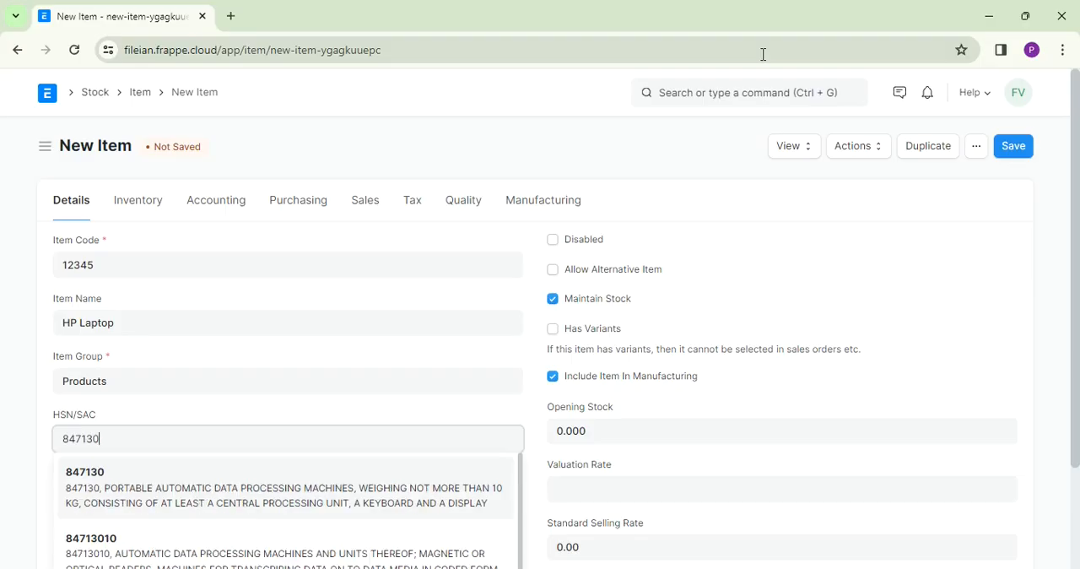
type("90")
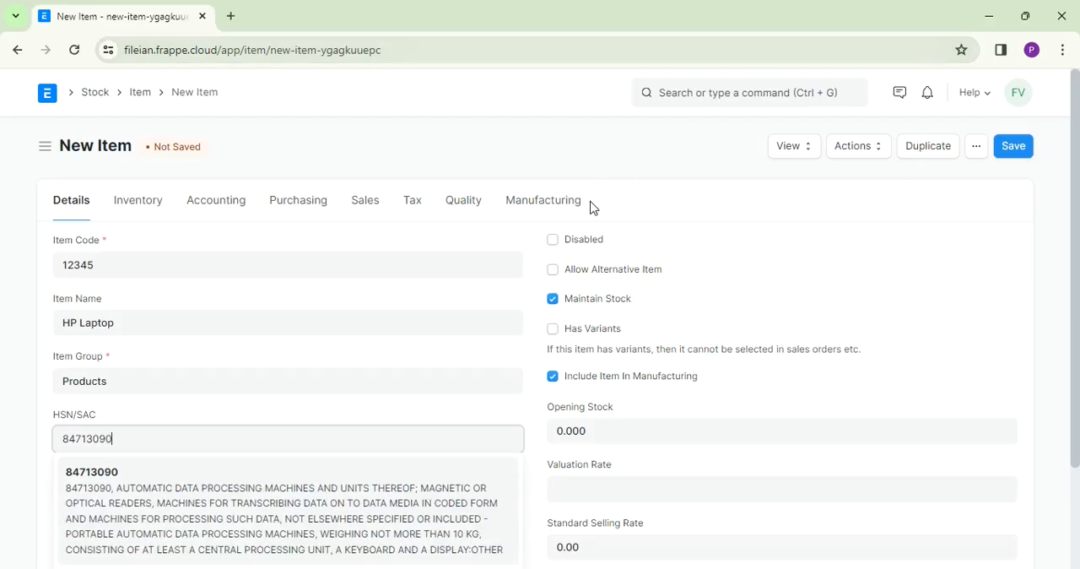
left_click(103, 469)
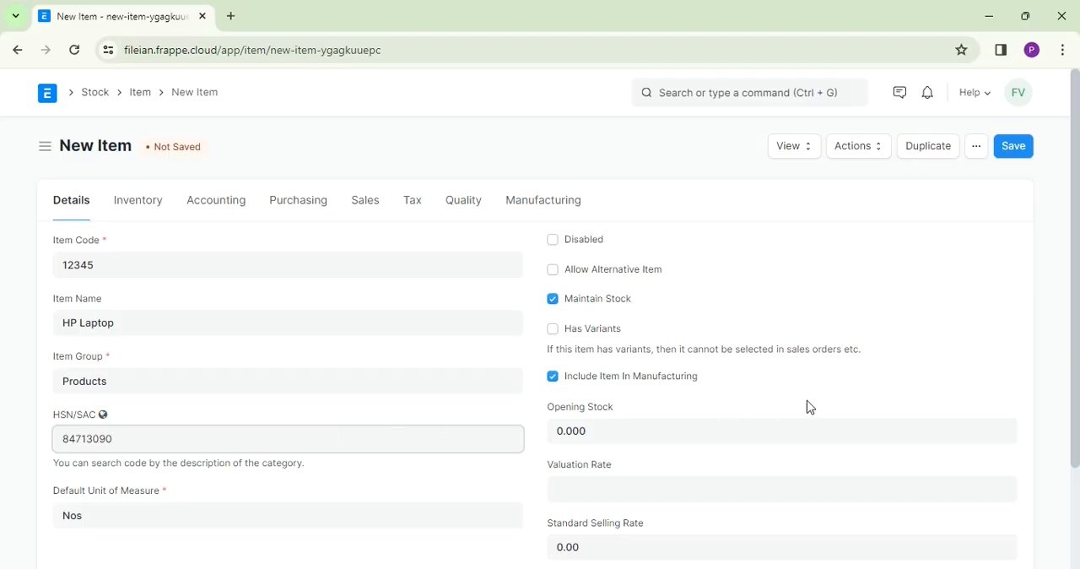
- Expand the item's Description section and enter HP Laptop as the description
left_click_drag(1074, 319, 1078, 405)
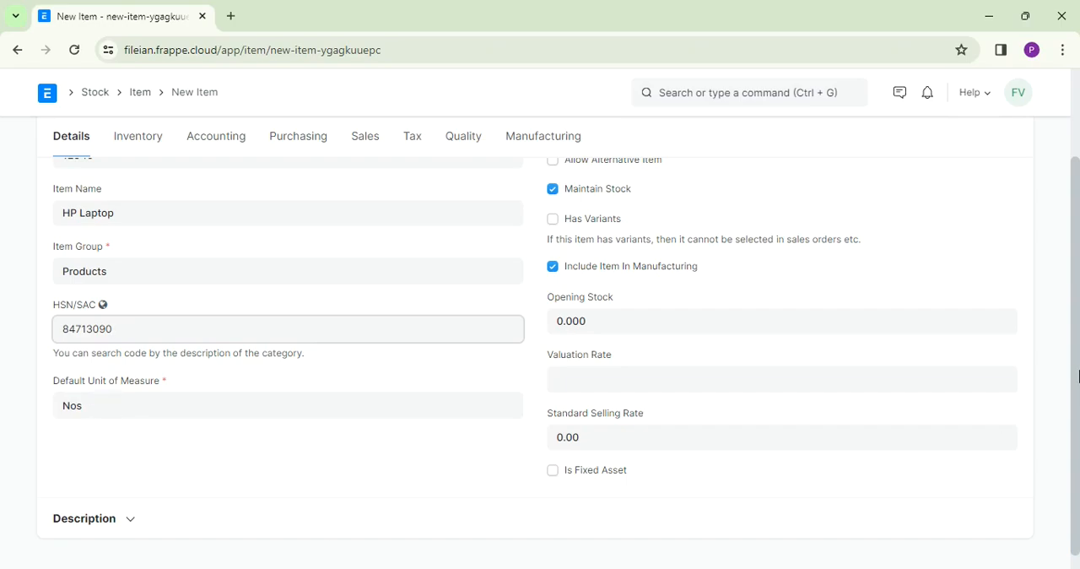
left_click_drag(1078, 415, 1078, 430)
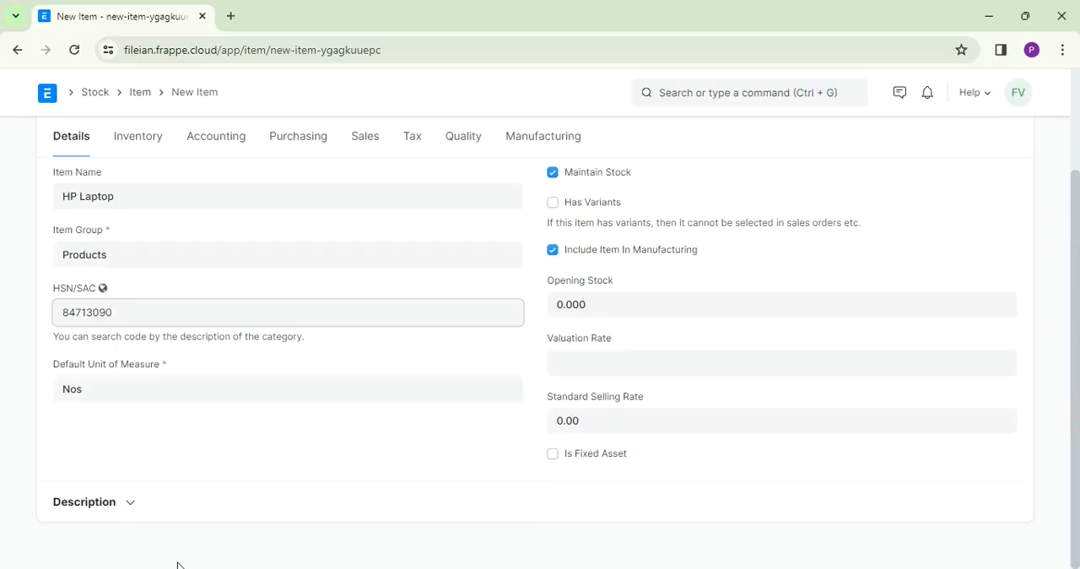
left_click(131, 504)
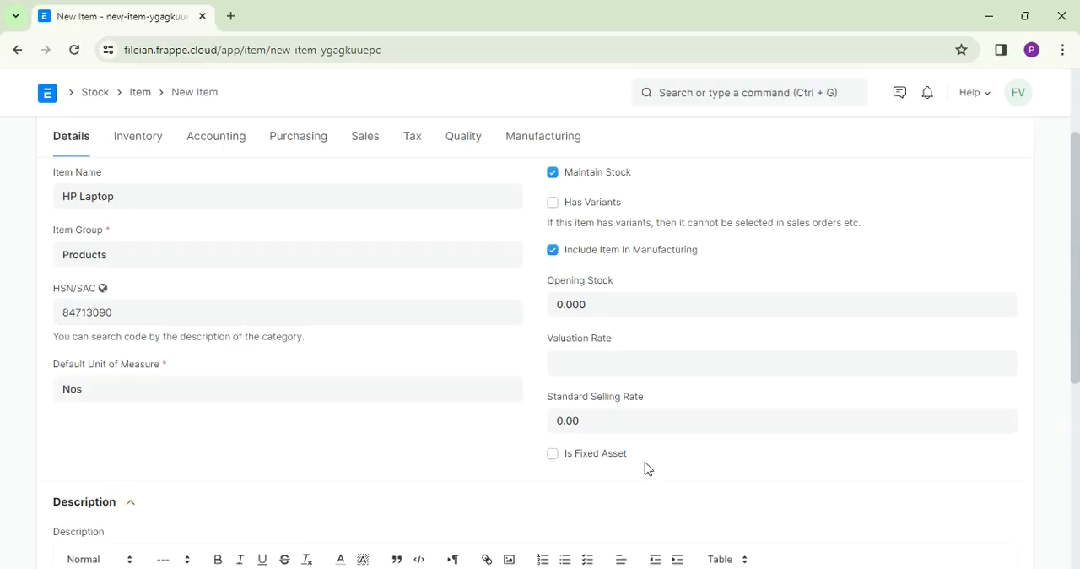
left_click_drag(1077, 239, 1075, 340)
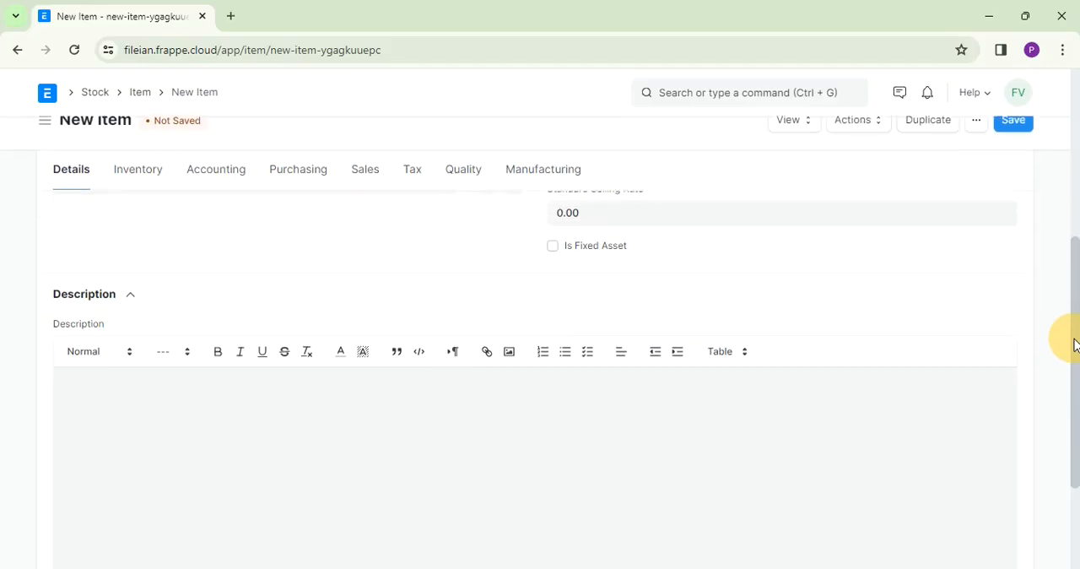
left_click(164, 386)
type("HP LA")
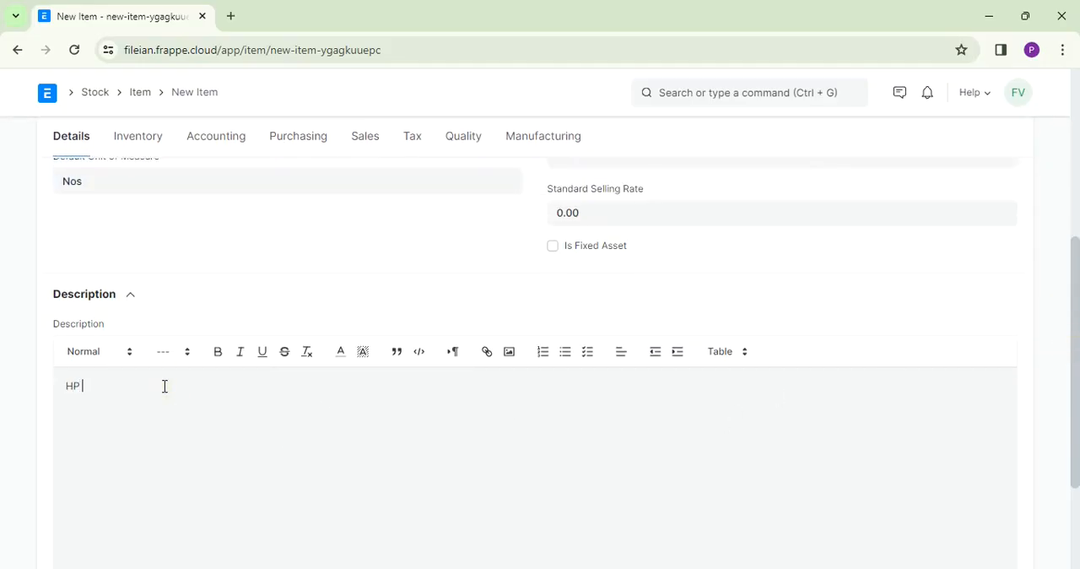
type("ptop")
- Leave the opening stock at 0 and set the item's valuation rate to 25000
left_click_drag(1075, 298, 1043, 127)
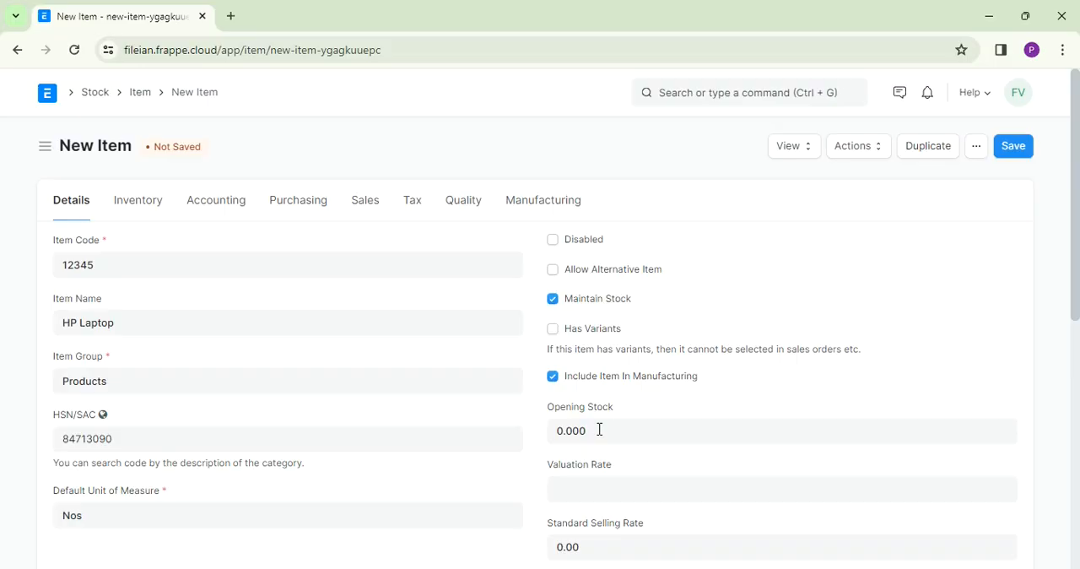
mouse_move(599, 429)
left_mouse_down()
mouse_move(582, 491)
mouse_move(595, 507)
mouse_move(605, 427)
left_mouse_up()
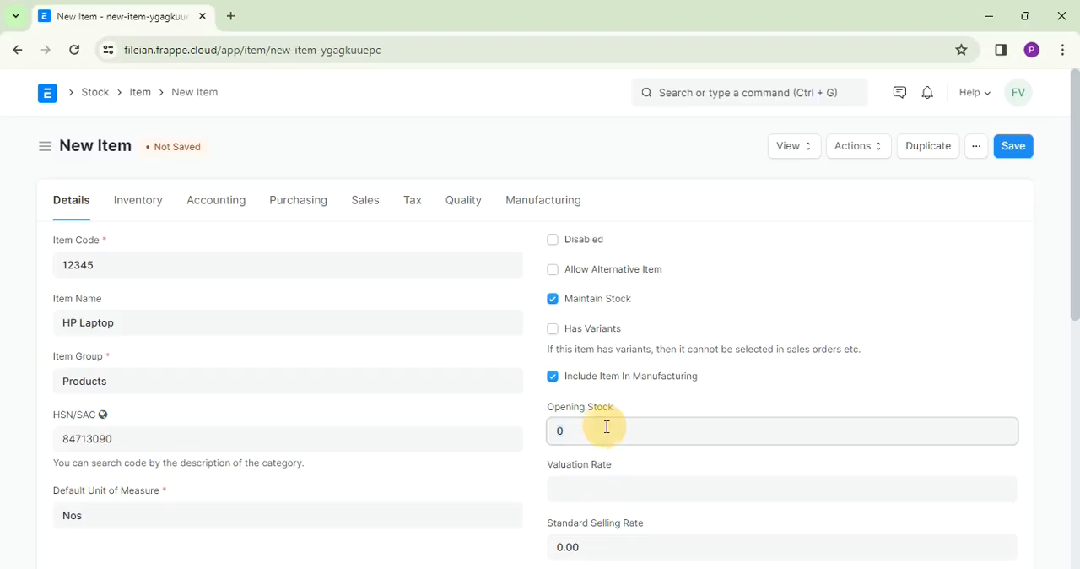
left_click(579, 483)
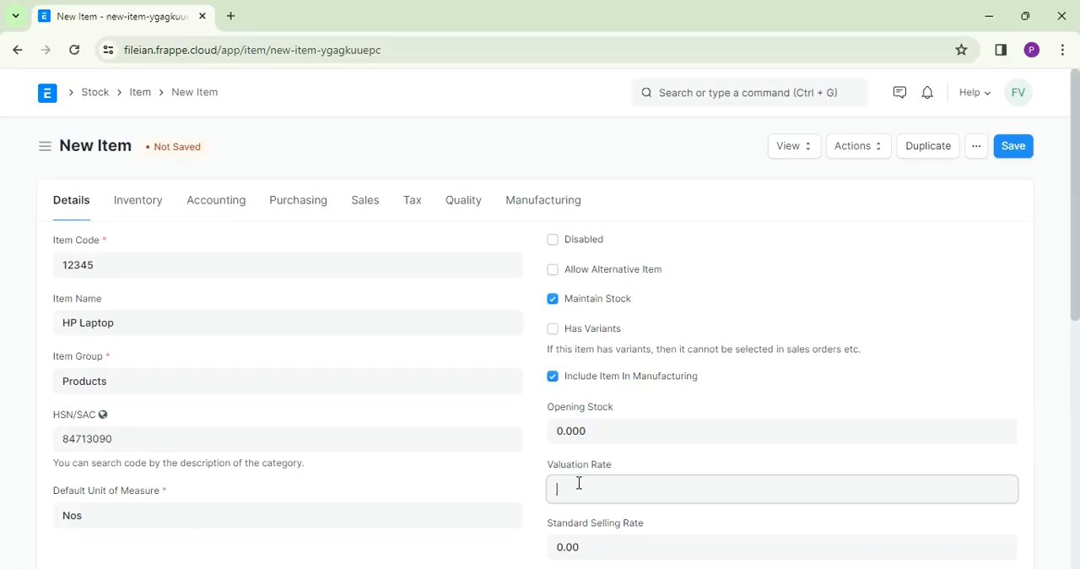
type("25000")
- Set the item's warranty period to 365 days in the inventory settings
left_click(145, 212)
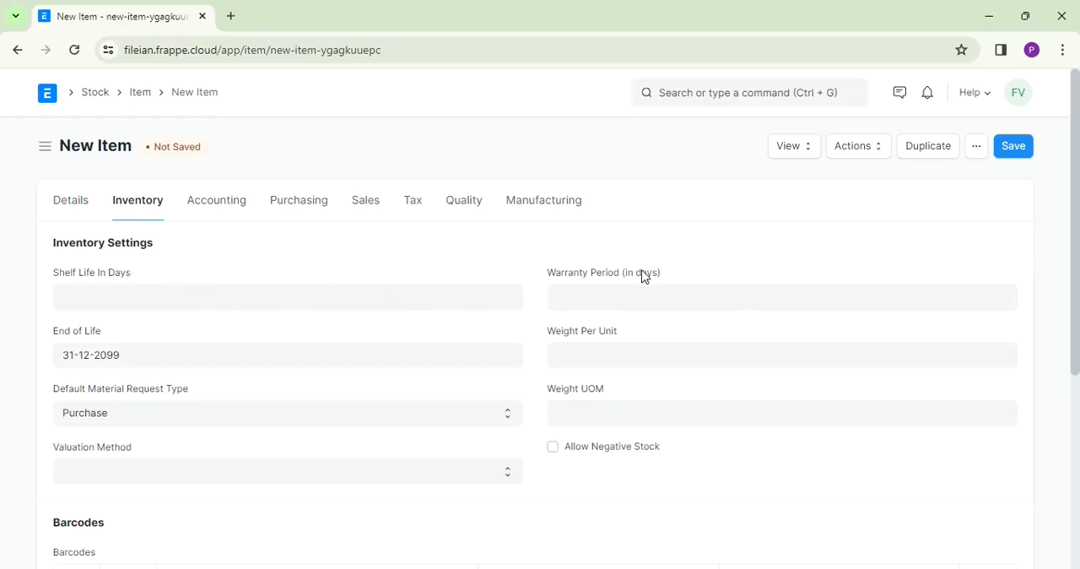
left_click(603, 302)
type("36")
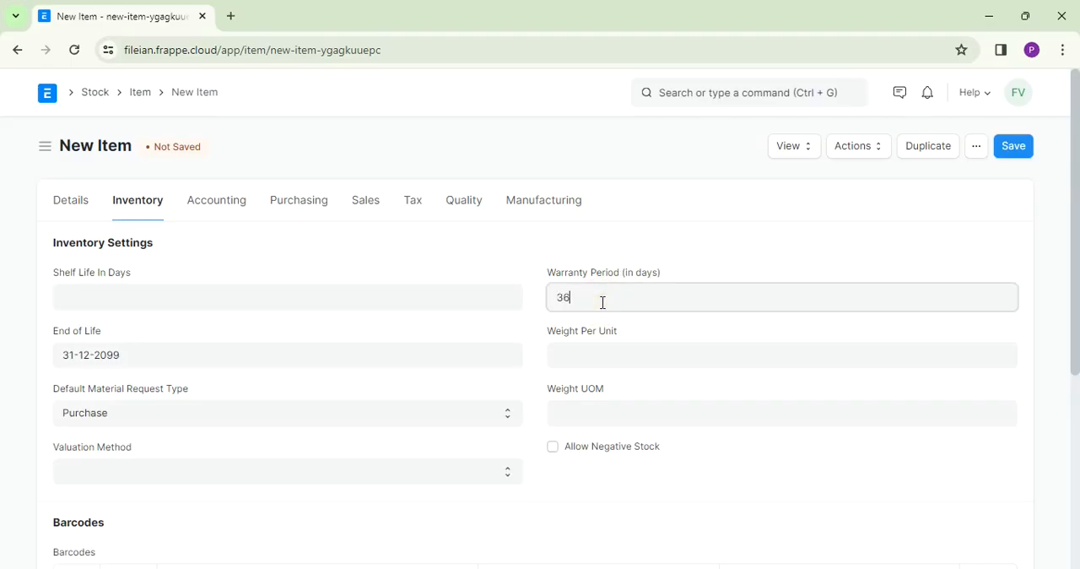
type("5")
- Choose Purchase as the default material request type and the blank option for the valuation method
left_click(157, 425)
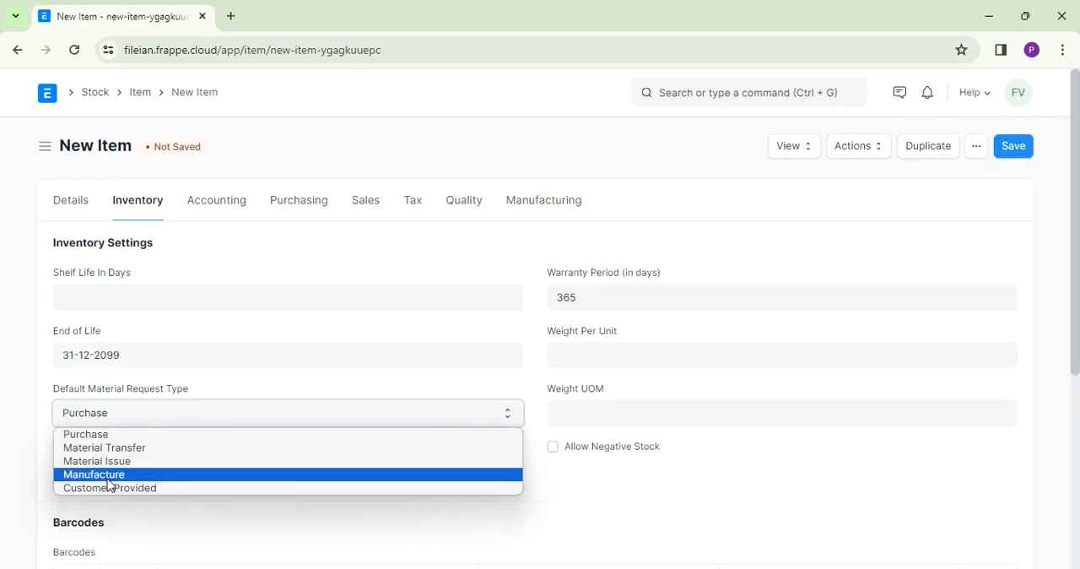
left_click(108, 437)
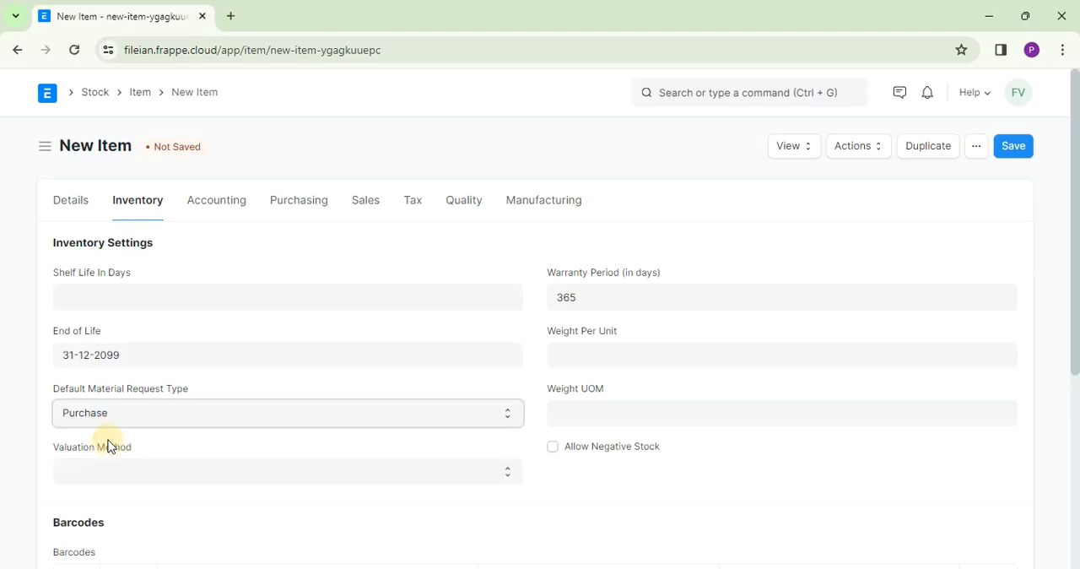
left_click(266, 476)
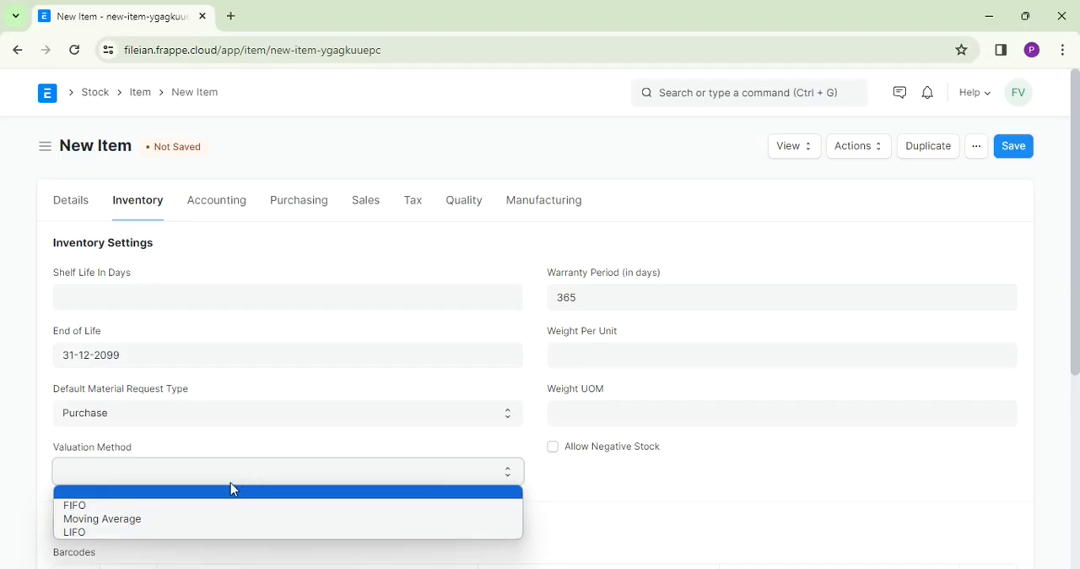
left_click(231, 491)
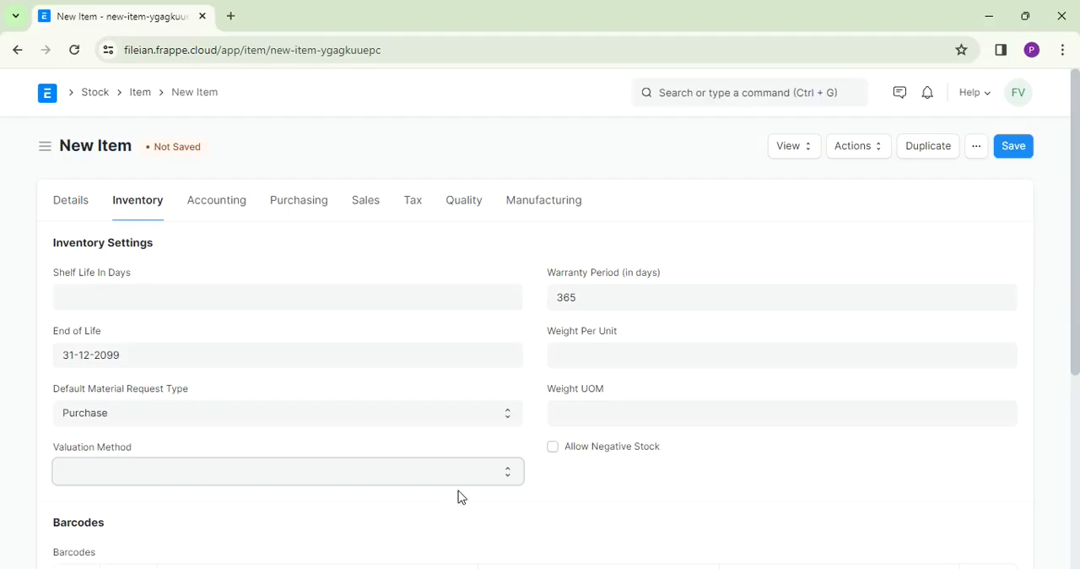
left_click_drag(1075, 253, 1068, 414)
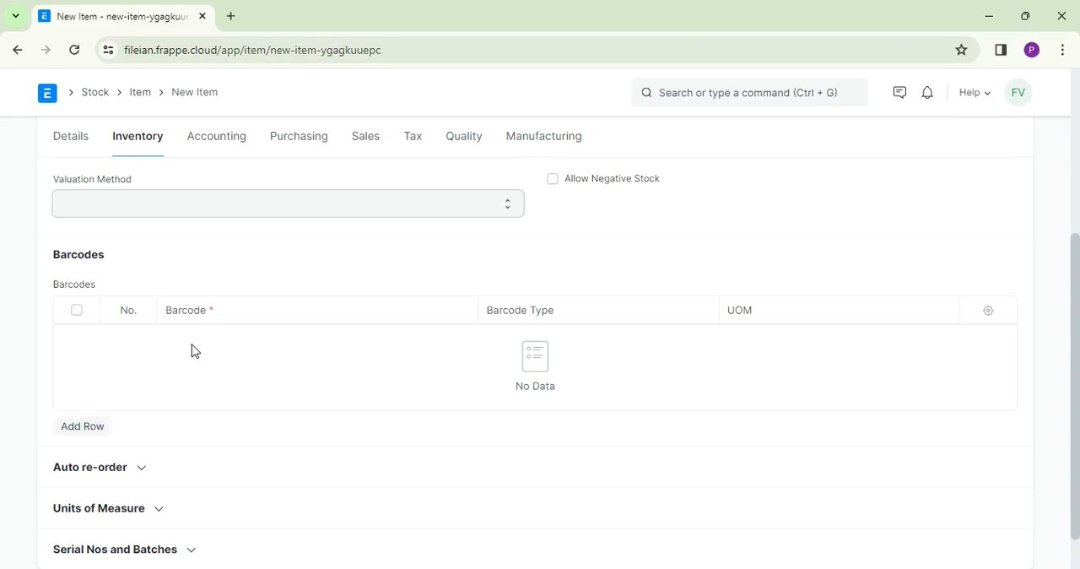
- Add an auto re-order row that checks in All Warehouses - FVPL and requests for Stores - FVPL
left_click(145, 471)
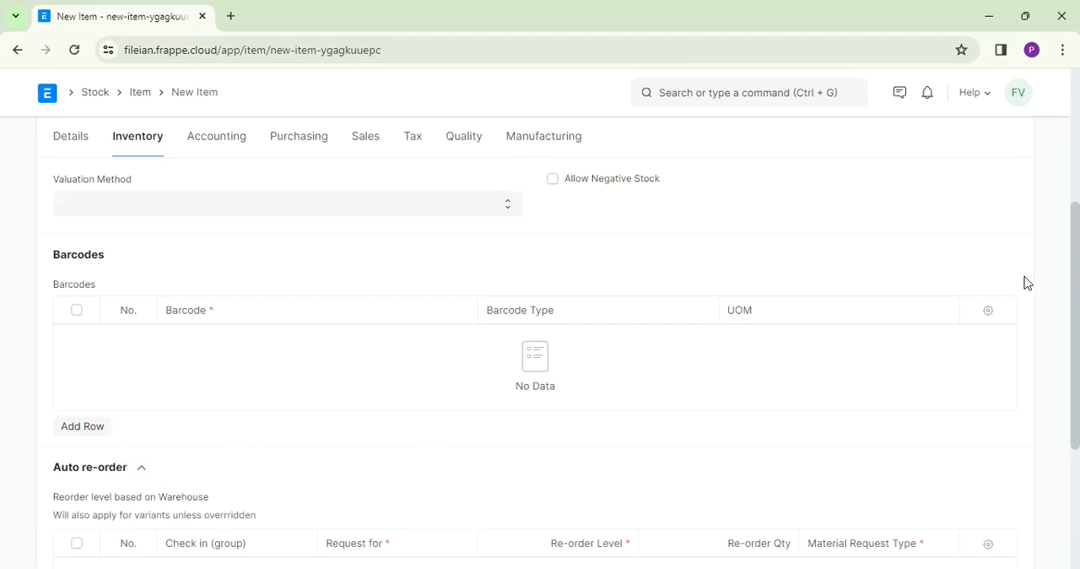
left_click_drag(1075, 263, 1070, 337)
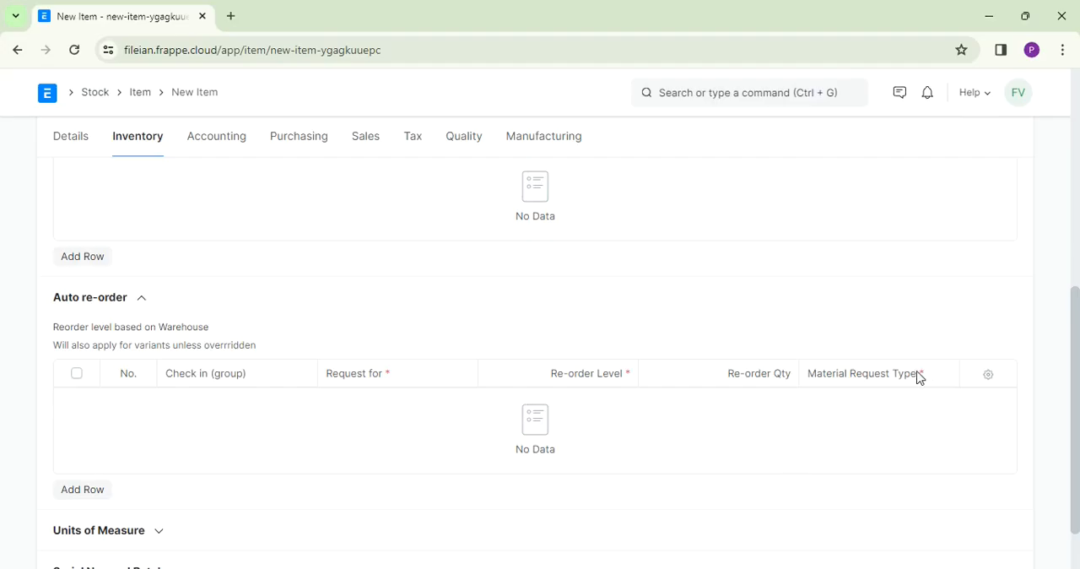
left_click(91, 496)
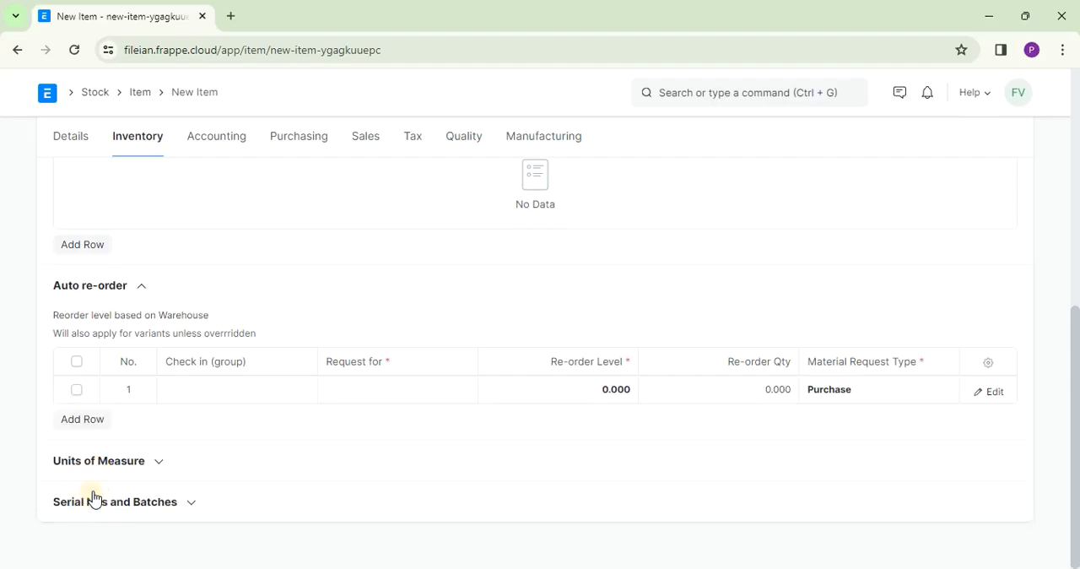
left_click(235, 398)
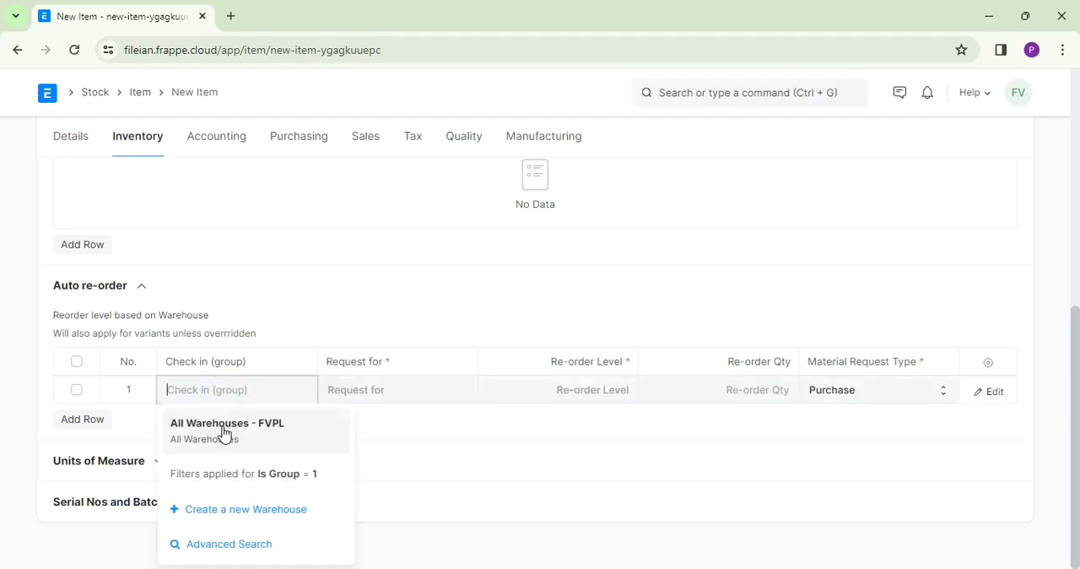
left_click(224, 433)
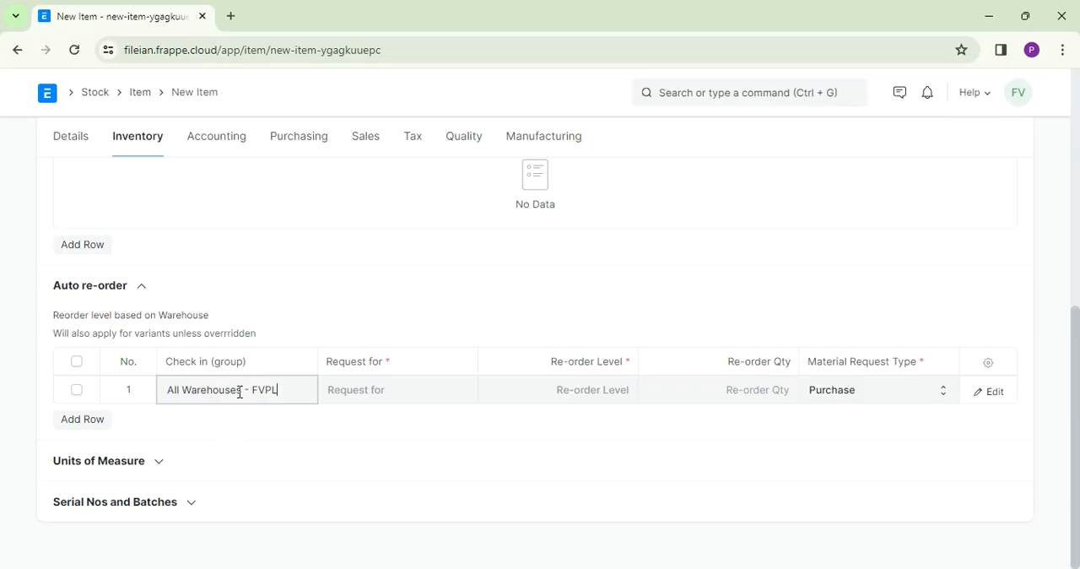
left_click(358, 392)
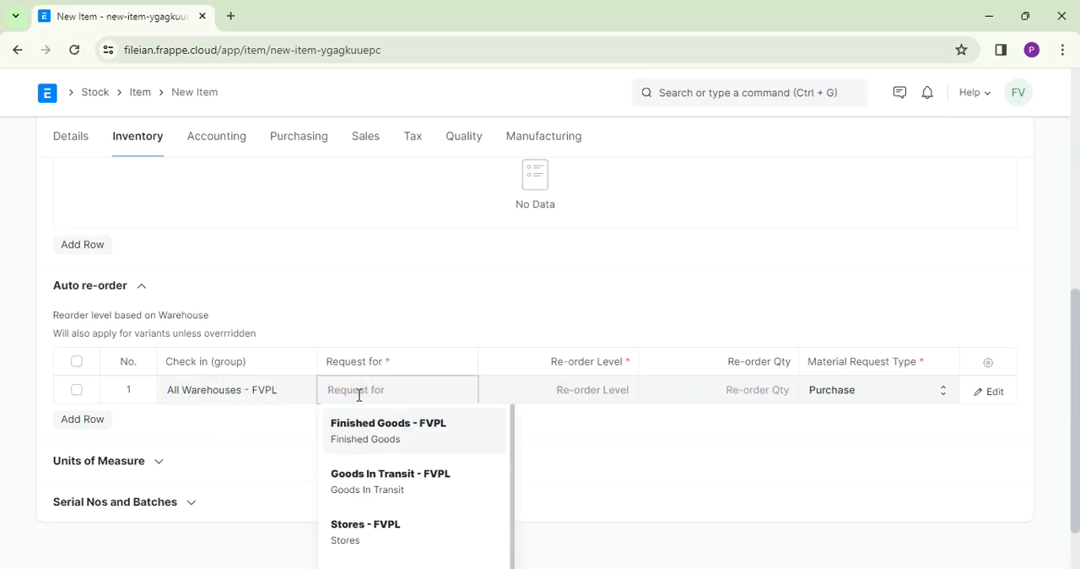
left_click(373, 535)
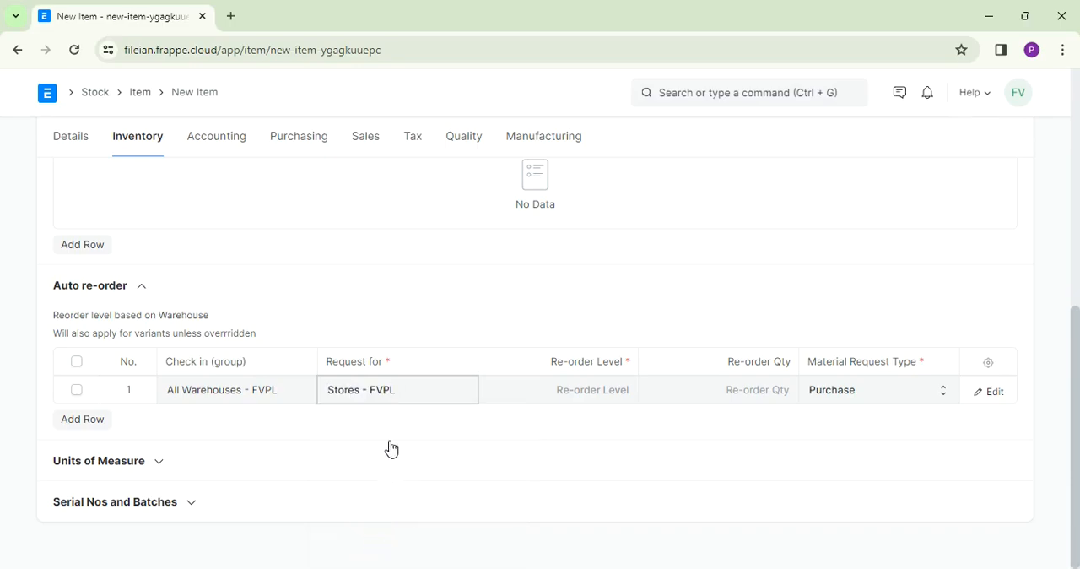
- Set the auto re-order row's re-order level to 100 and its re-order quantity to 100
left_click(579, 391)
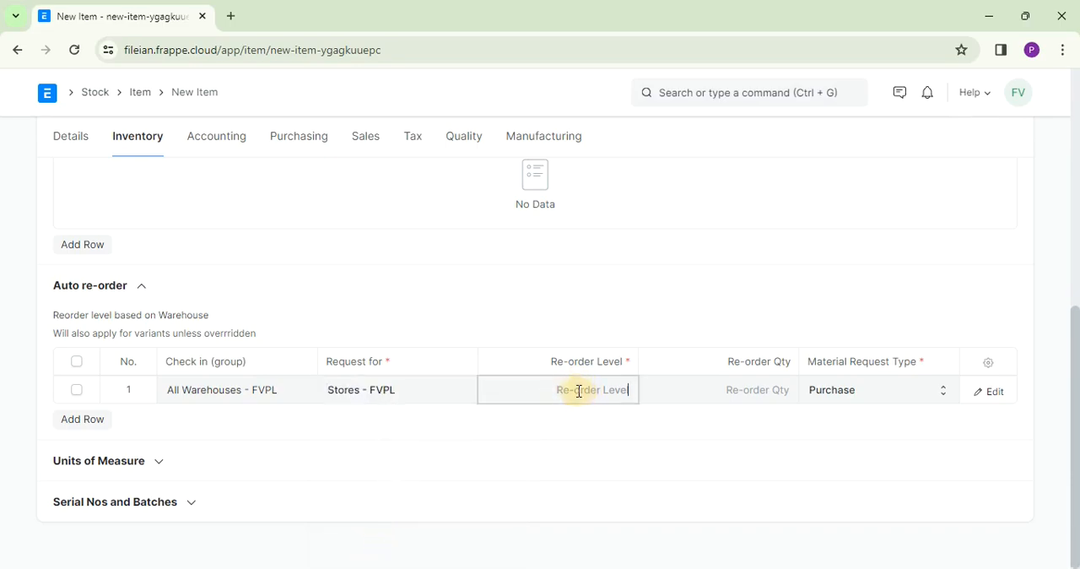
type("100")
left_click(754, 390)
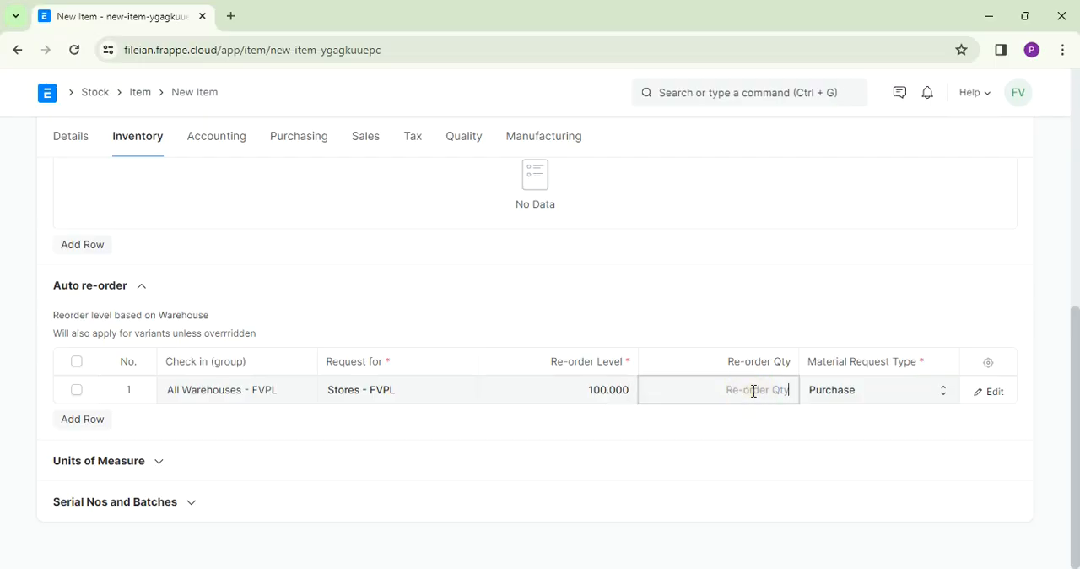
type("100")
left_click(558, 392)
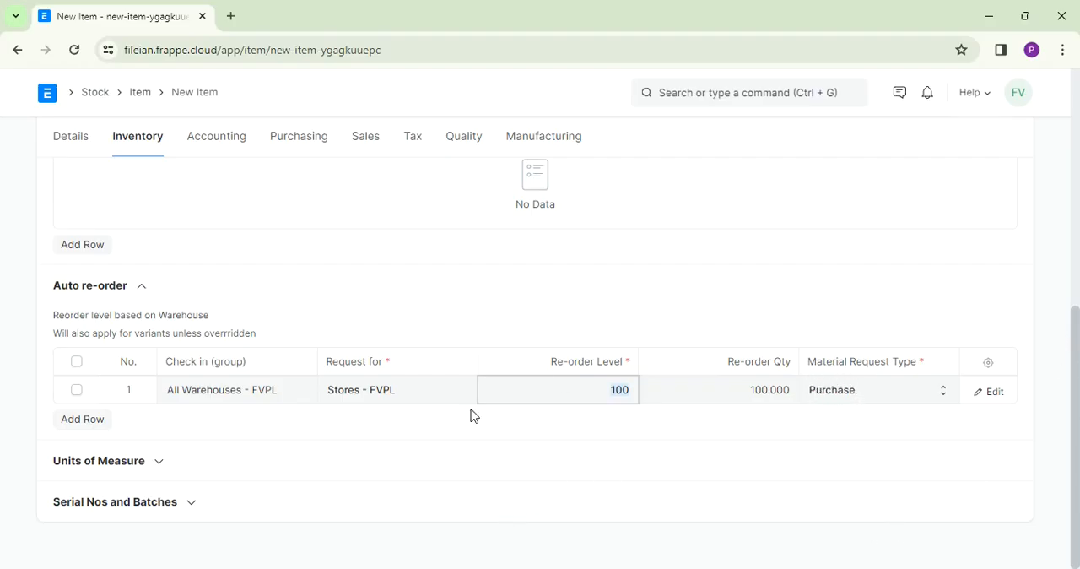
- Add a Box row to the item's units of measure with a conversion factor of 25
left_click(160, 465)
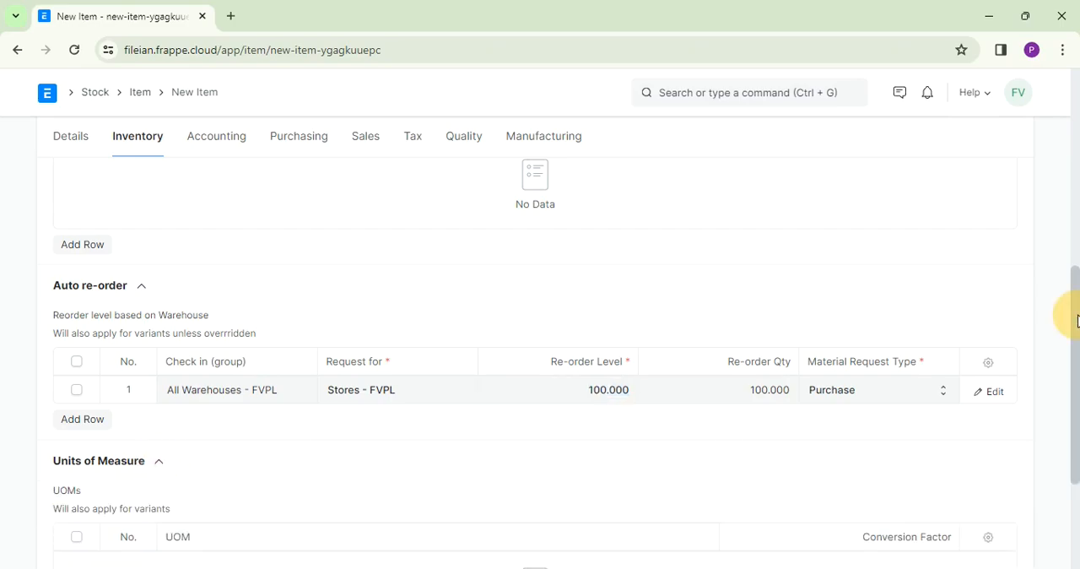
left_click_drag(1077, 319, 1070, 393)
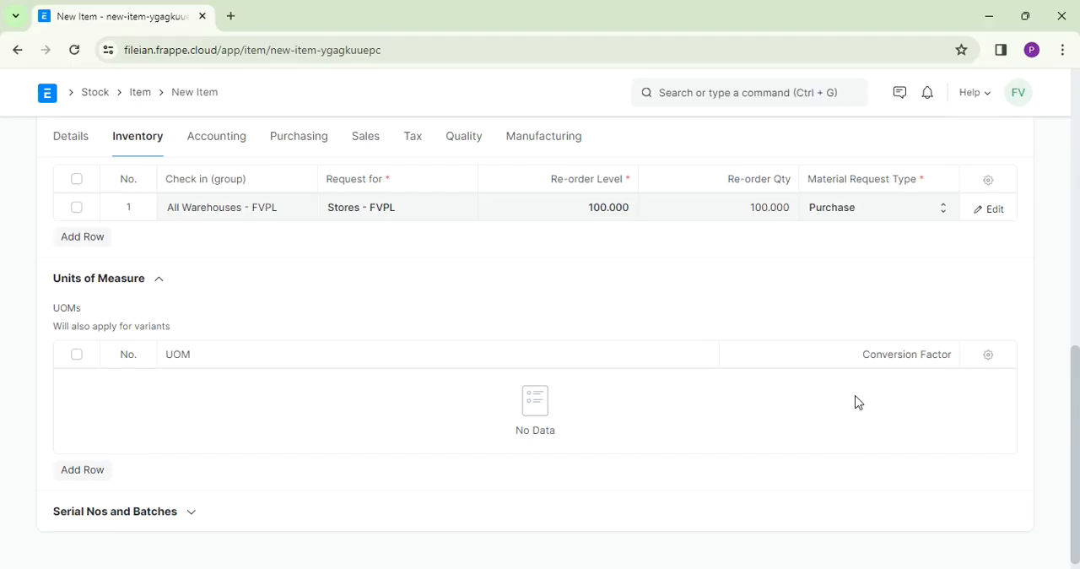
left_click(69, 473)
left_click(178, 430)
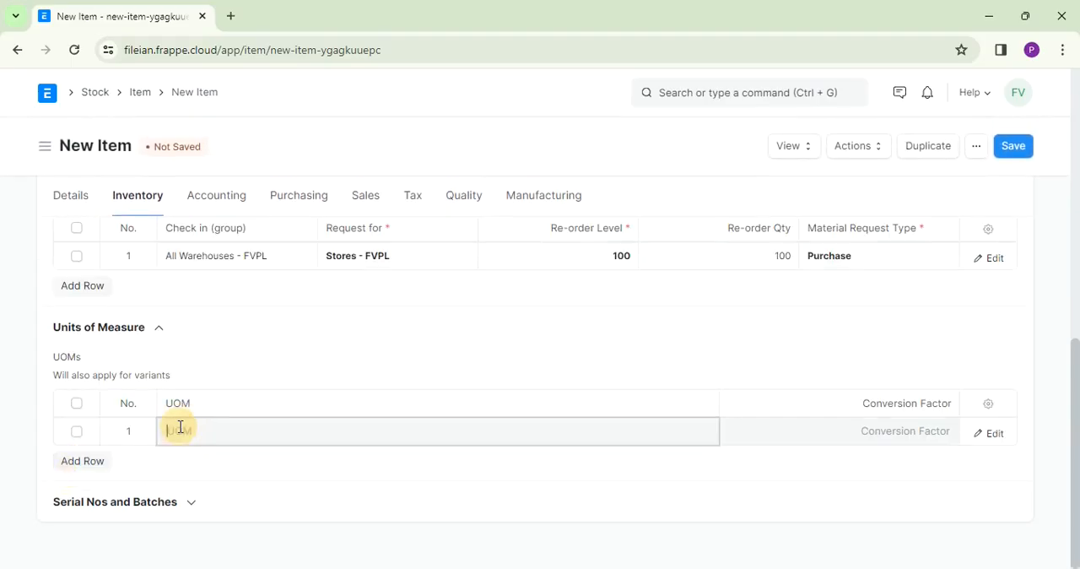
type("crea")
key("BackSpace")
key("BackSpace")
key("BackSpace")
key("BackSpace")
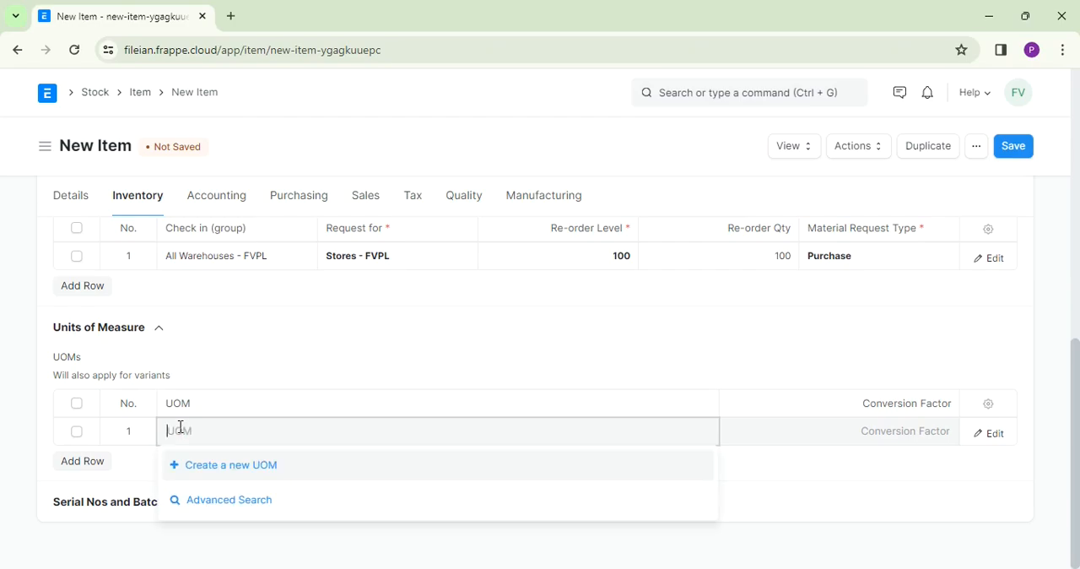
type("Box")
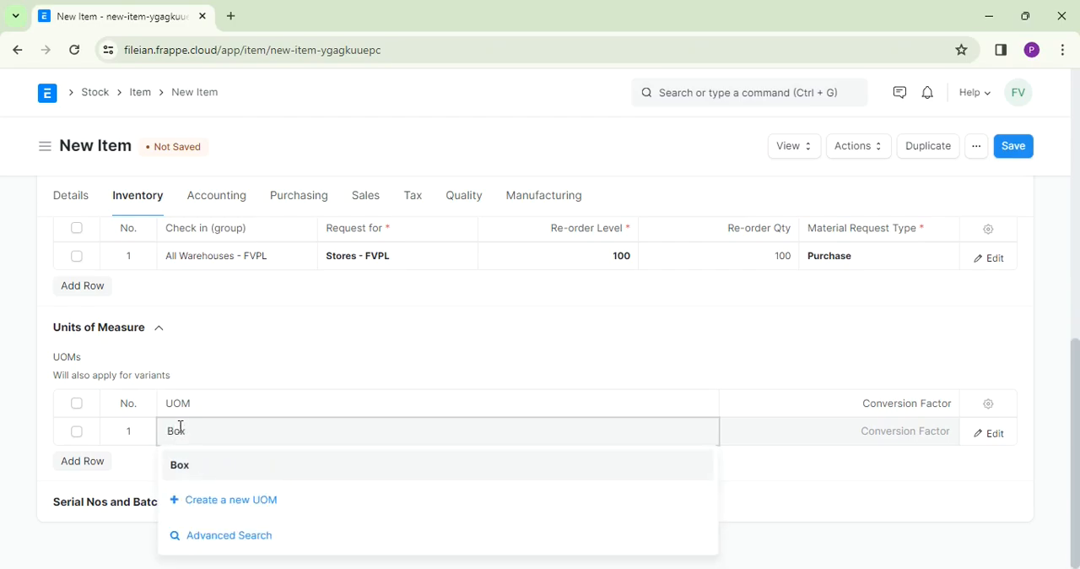
left_click(179, 469)
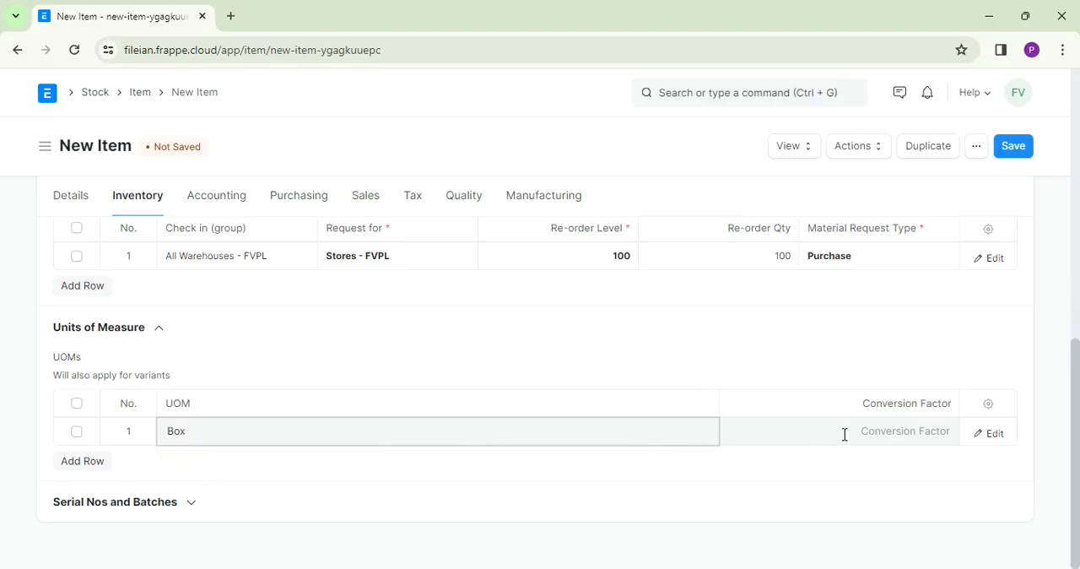
left_click(871, 433)
type("25")
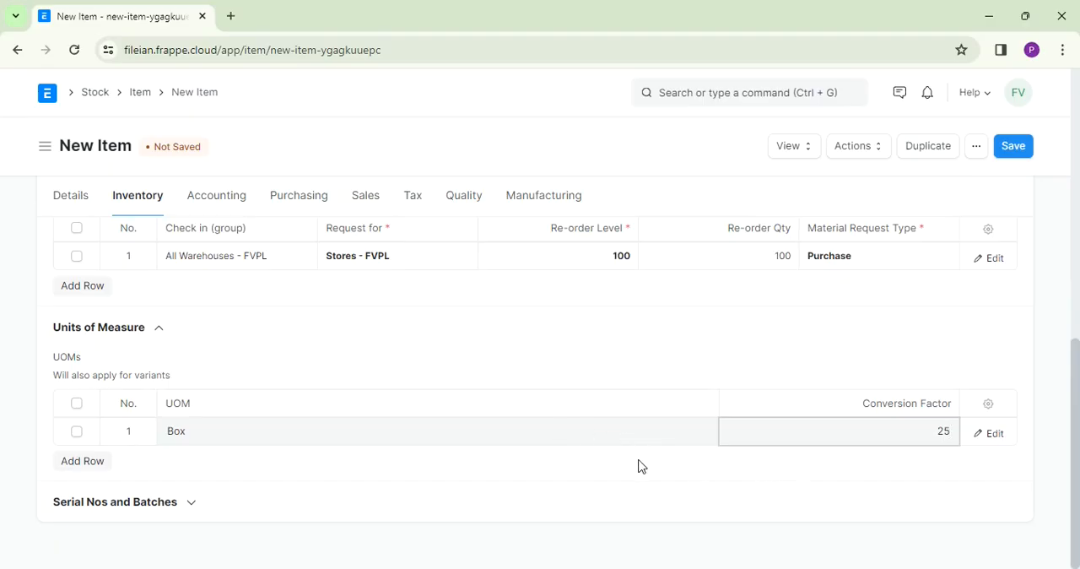
- Delete the Box row from the item's units of measure
left_click(77, 432)
left_click(77, 462)
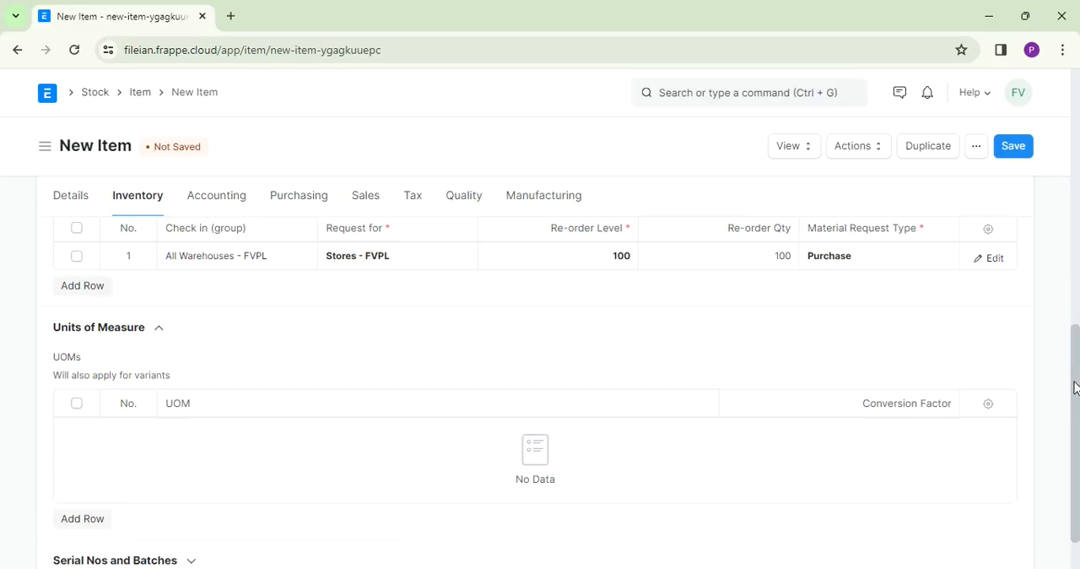
- Try the Has Serial No option under Serial Nos and Batches, leave the series blank and switch the option off again
left_click_drag(1078, 389, 1077, 426)
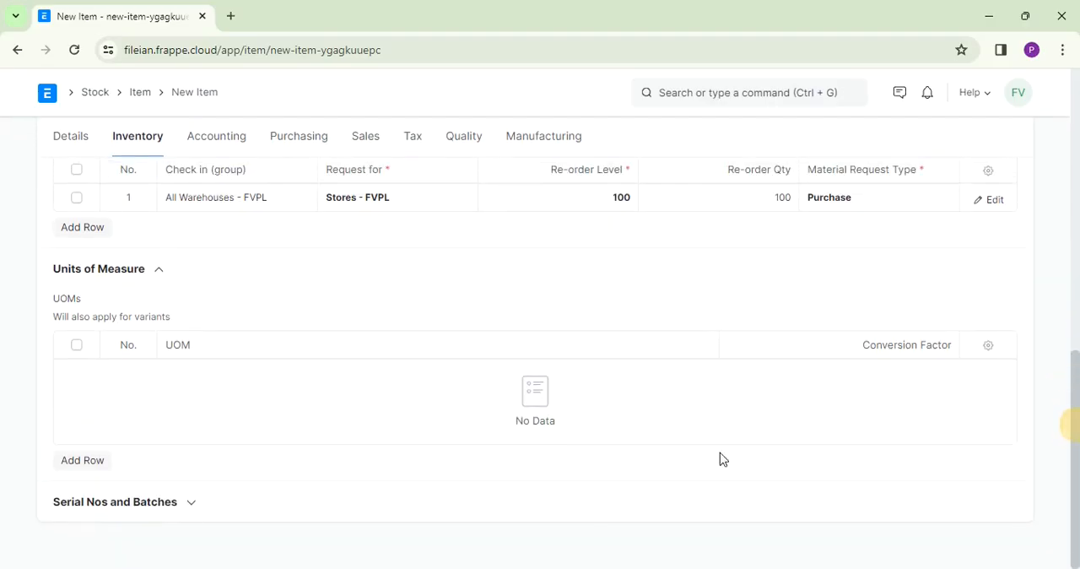
left_click(191, 506)
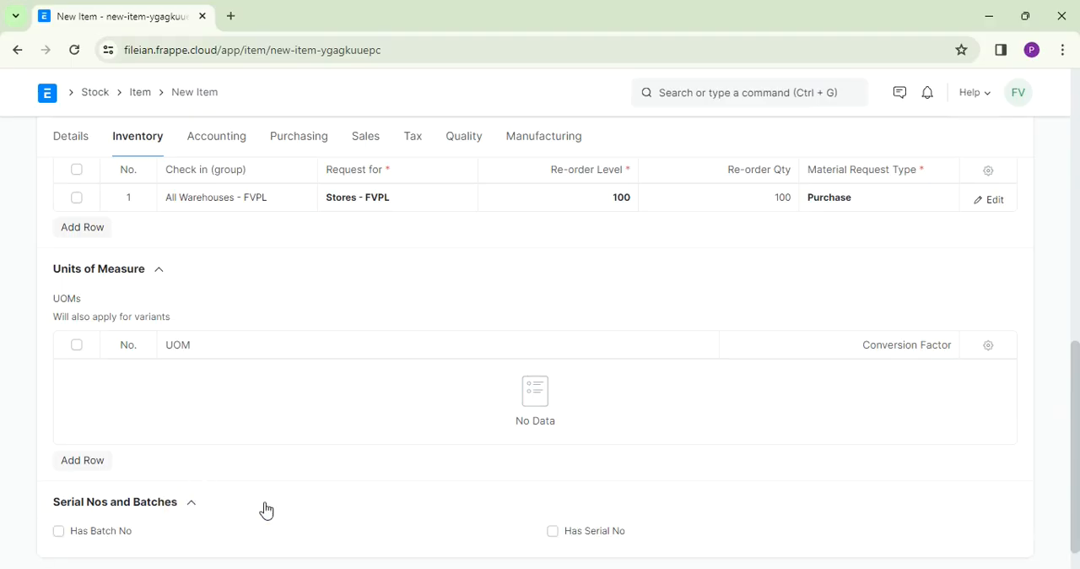
left_click_drag(1073, 404, 1077, 457)
left_click(554, 533)
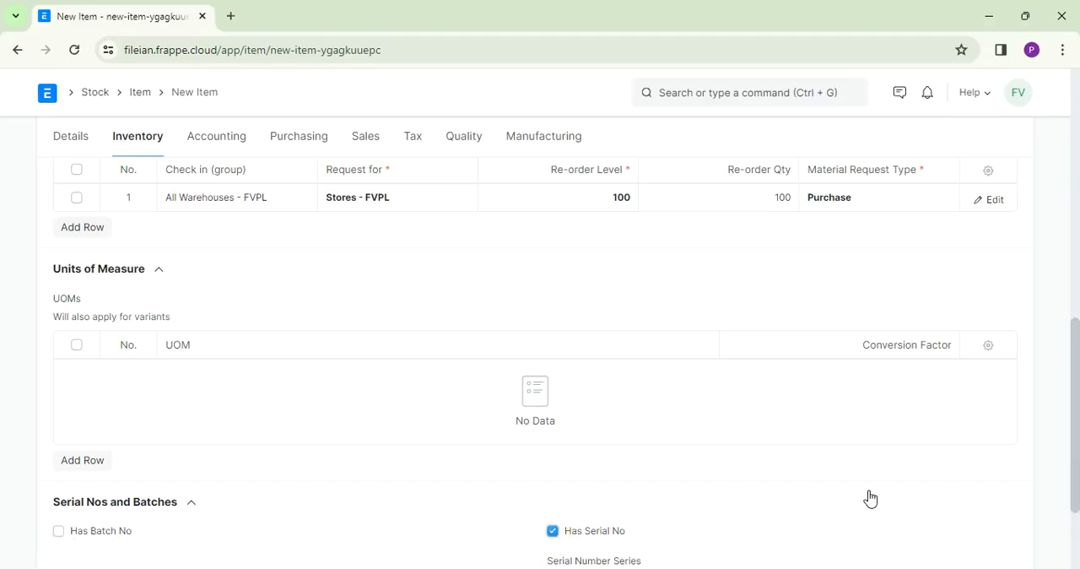
left_click_drag(1078, 356, 1068, 410)
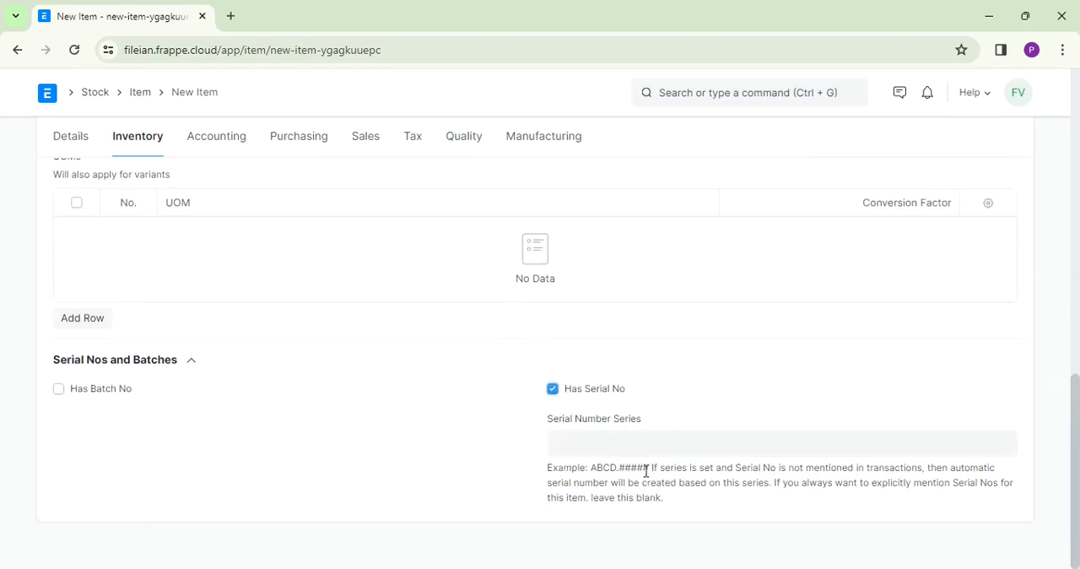
left_click(592, 441)
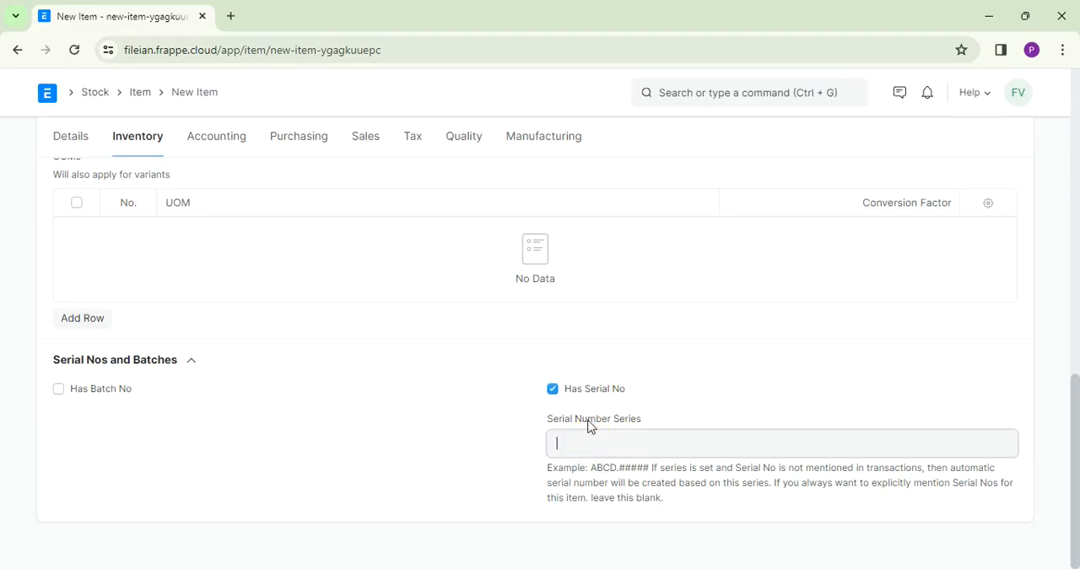
left_click(552, 390)
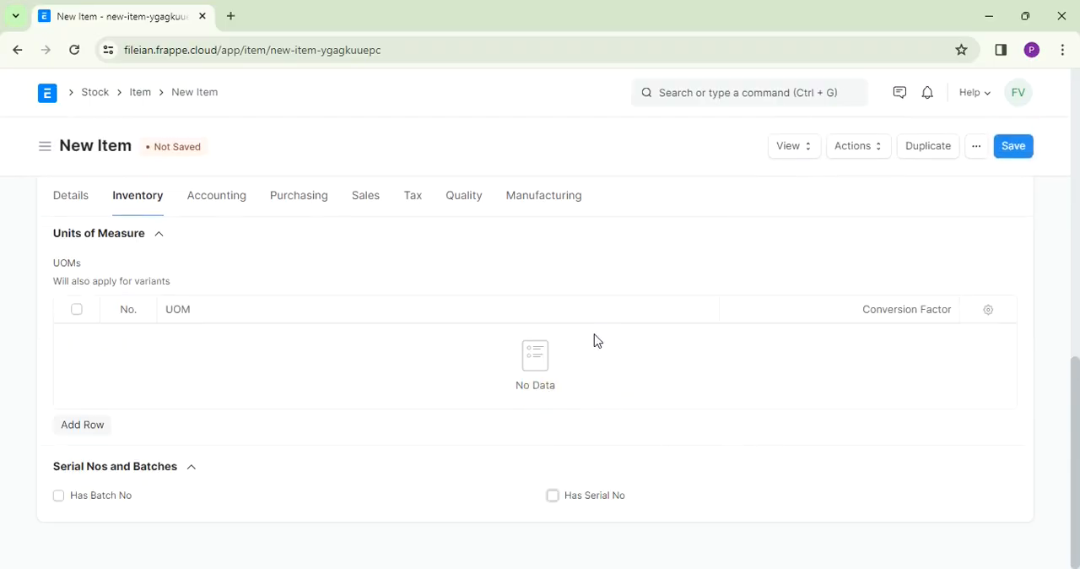
- Add an Item Defaults row in the accounting settings, keeping the prefilled company and default warehouse
left_click(219, 199)
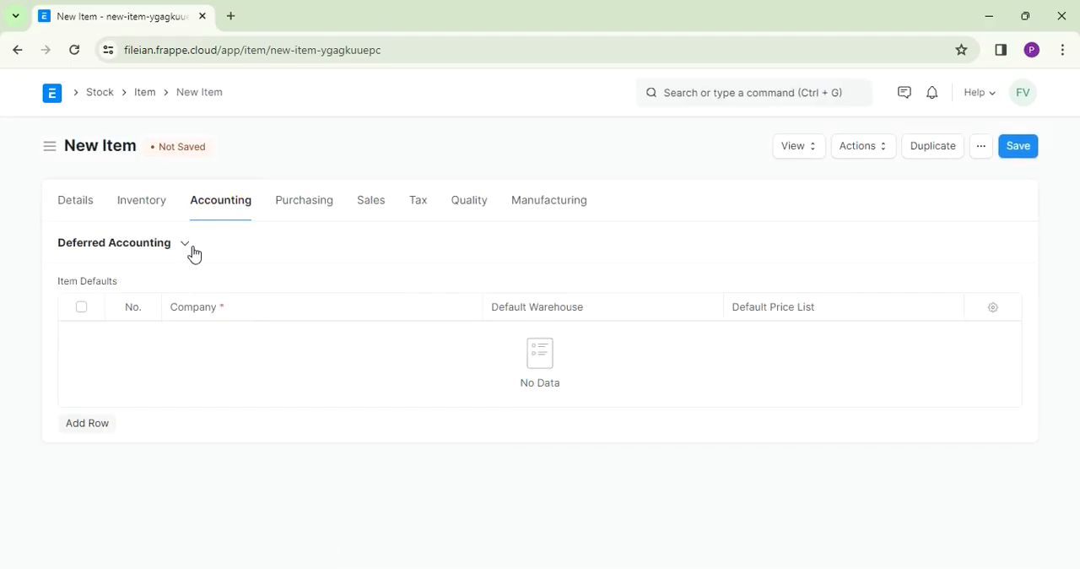
left_click(88, 424)
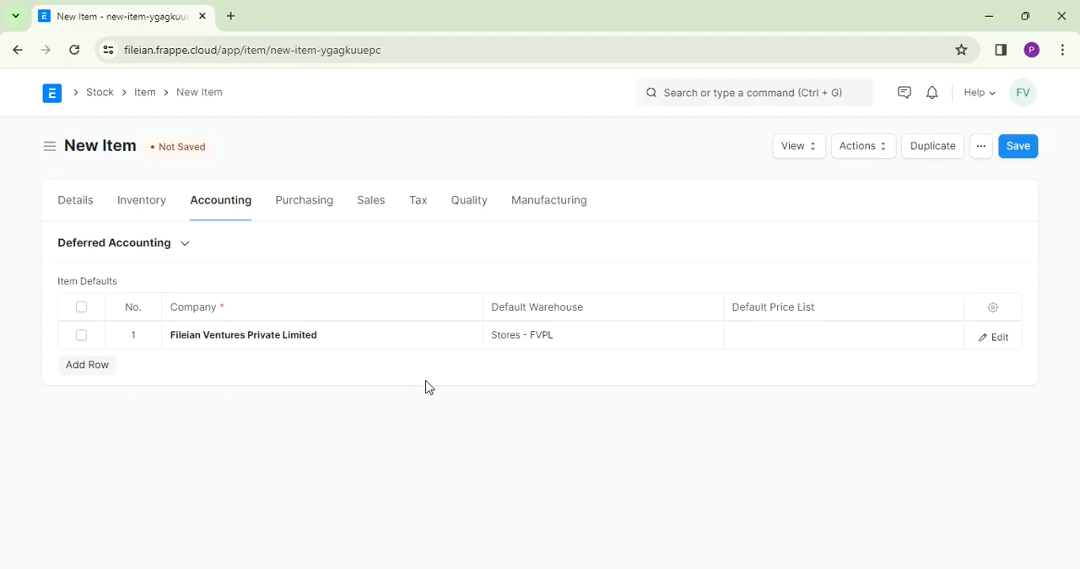
- Set the default purchase unit of measure to Nos in the purchasing settings and leave the lead time blank
left_click(303, 202)
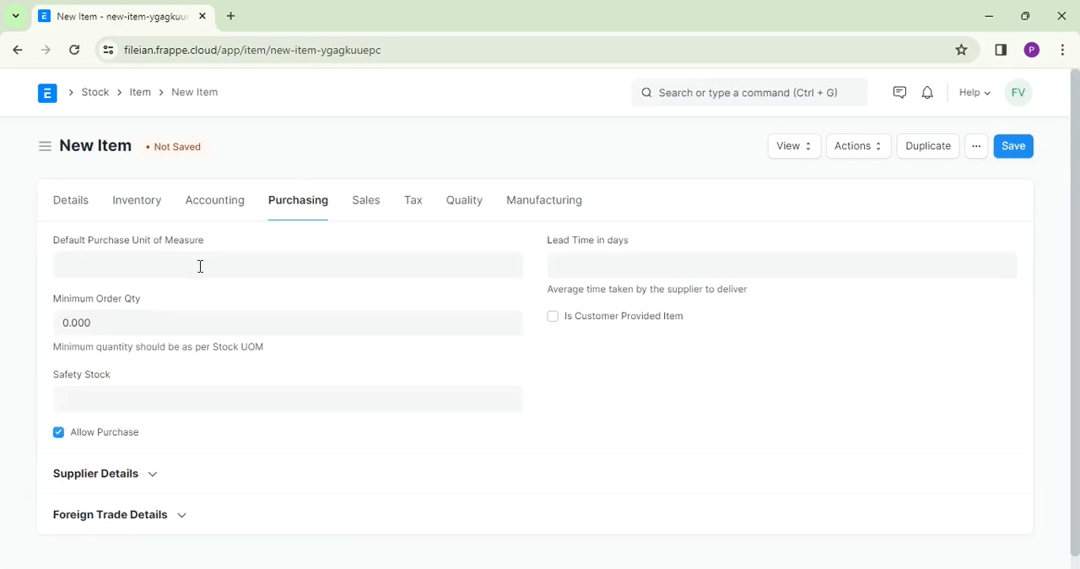
left_click(200, 266)
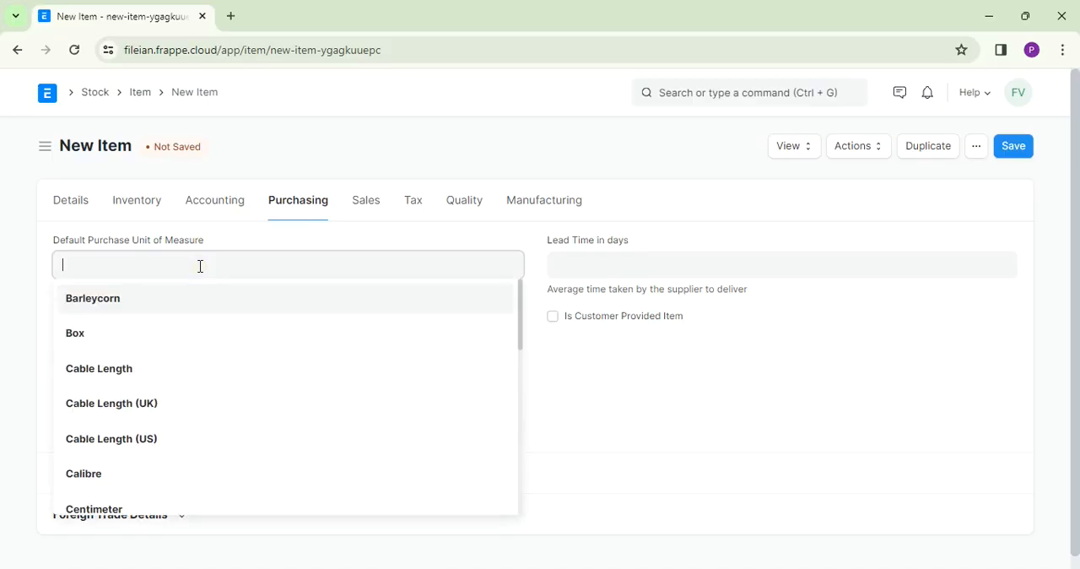
type("Nos")
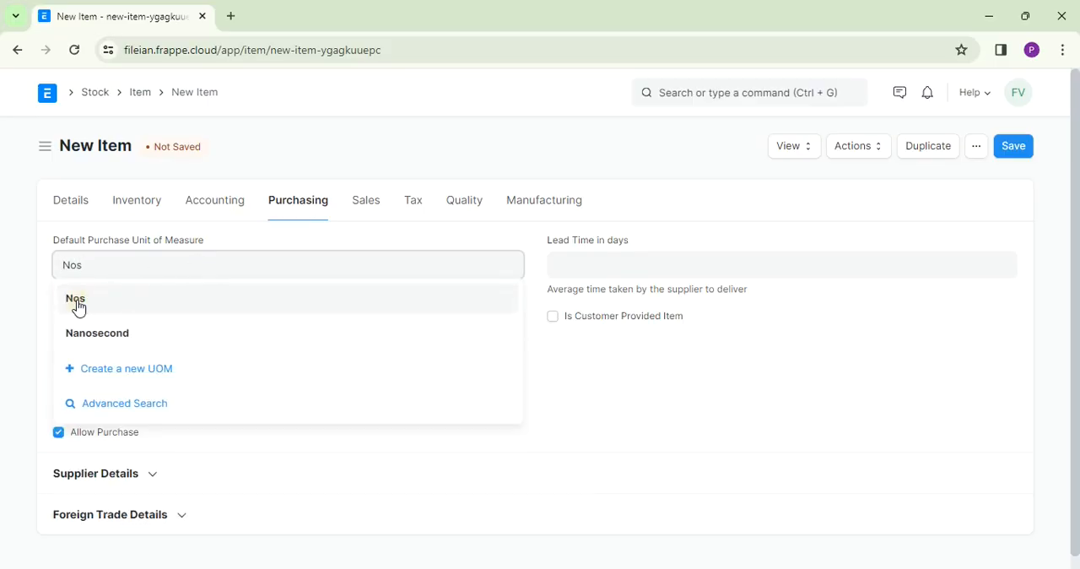
left_click(77, 302)
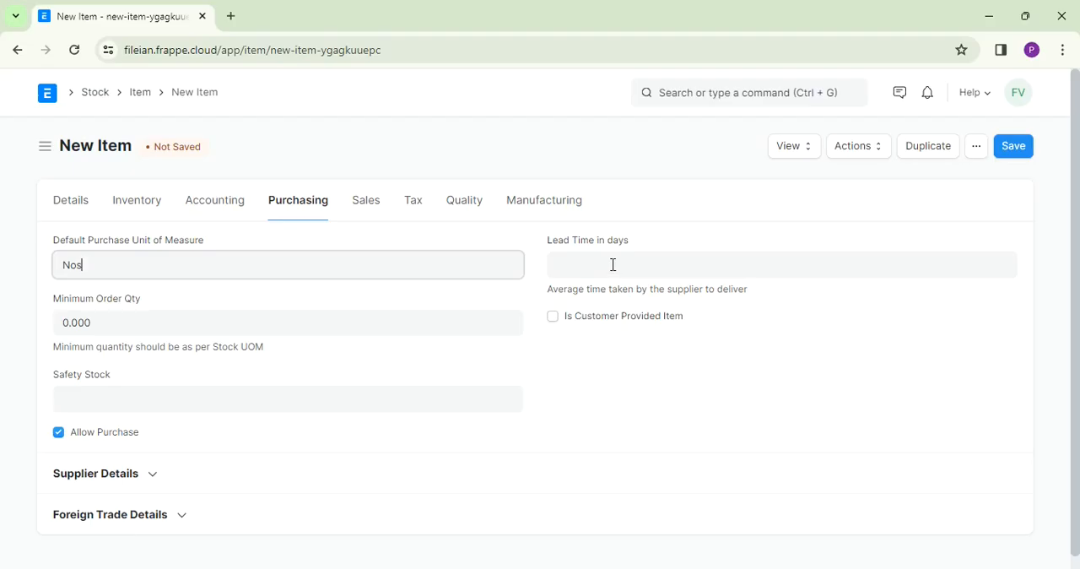
left_click(613, 264)
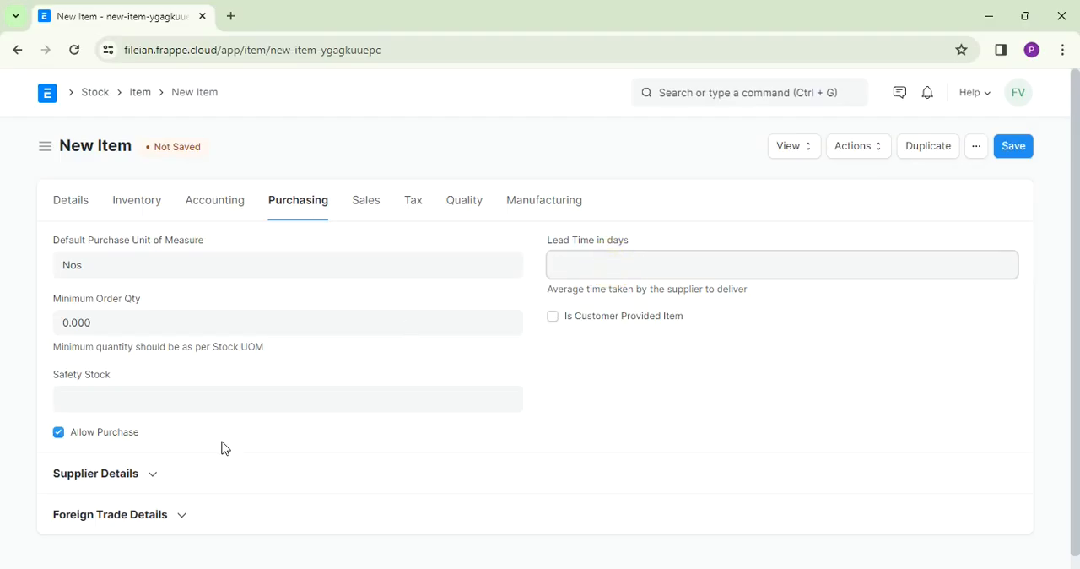
- Add a Supplier Items row for Bombay Hardware & Suppliers with supplier part number 34567 in the purchasing settings
left_click(153, 474)
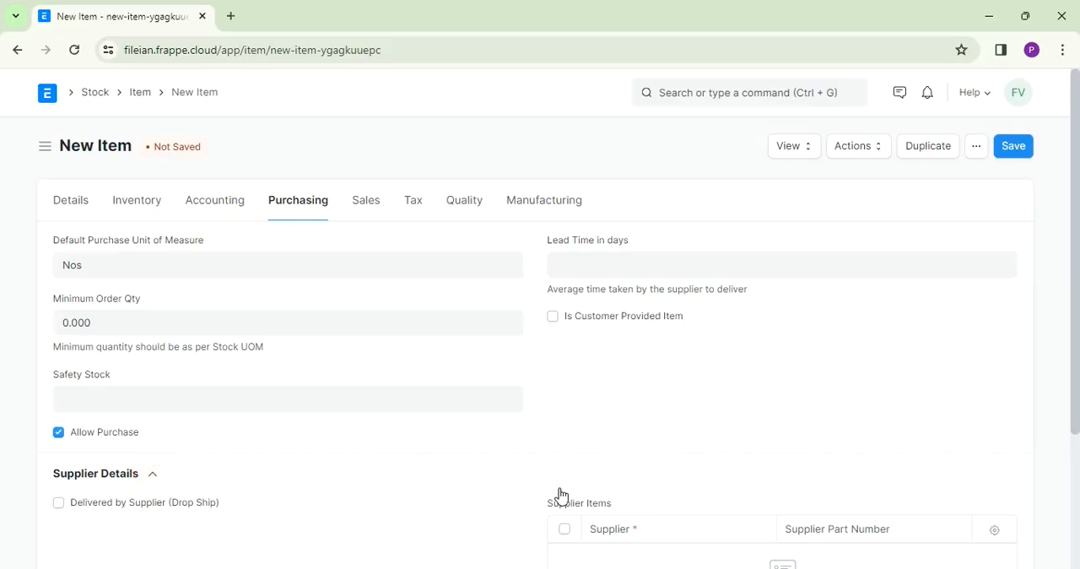
left_click_drag(1073, 279, 1074, 412)
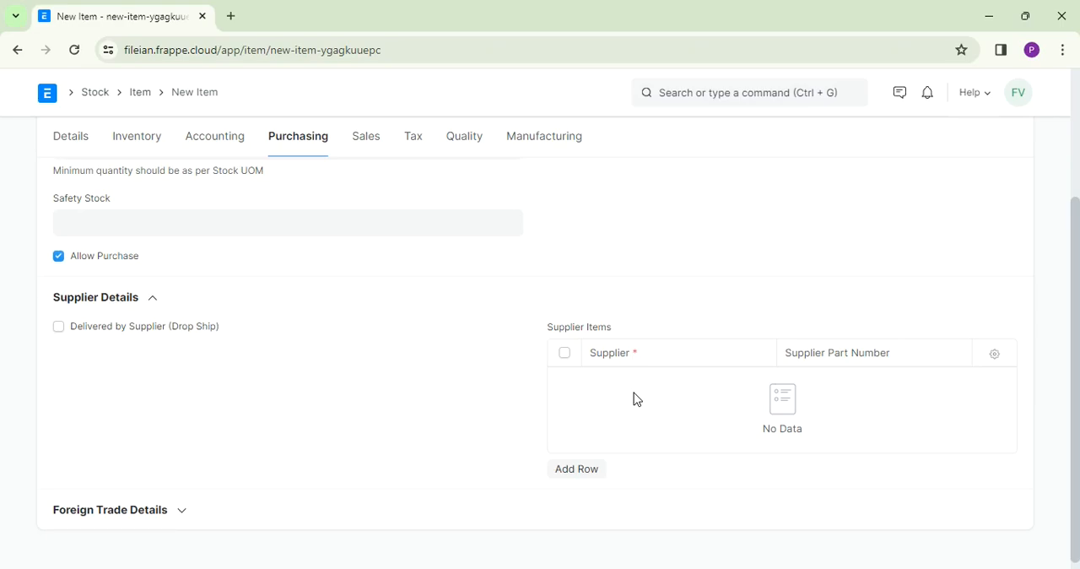
left_click(574, 470)
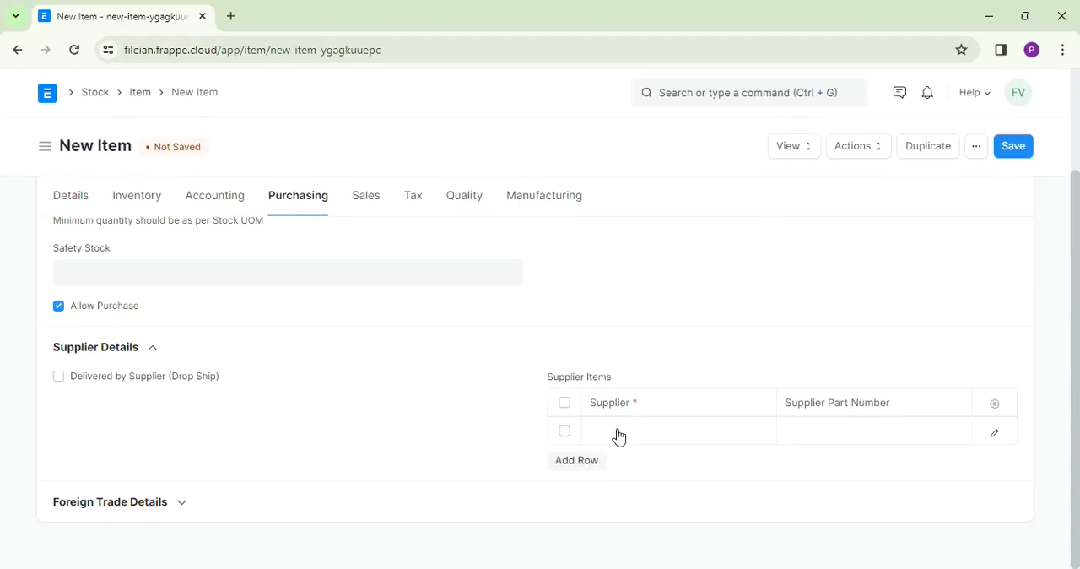
left_click(617, 433)
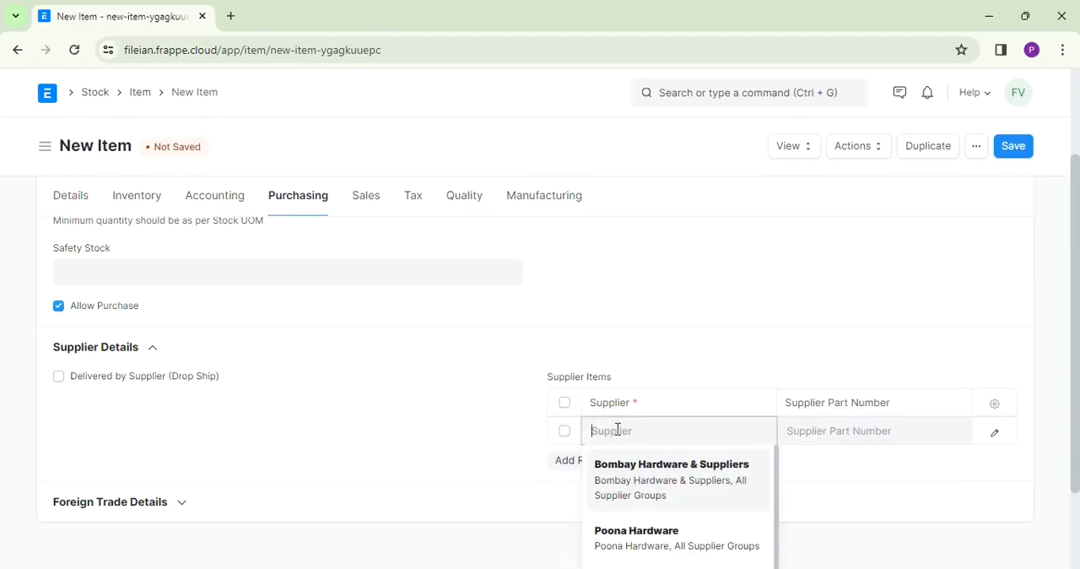
left_click(629, 469)
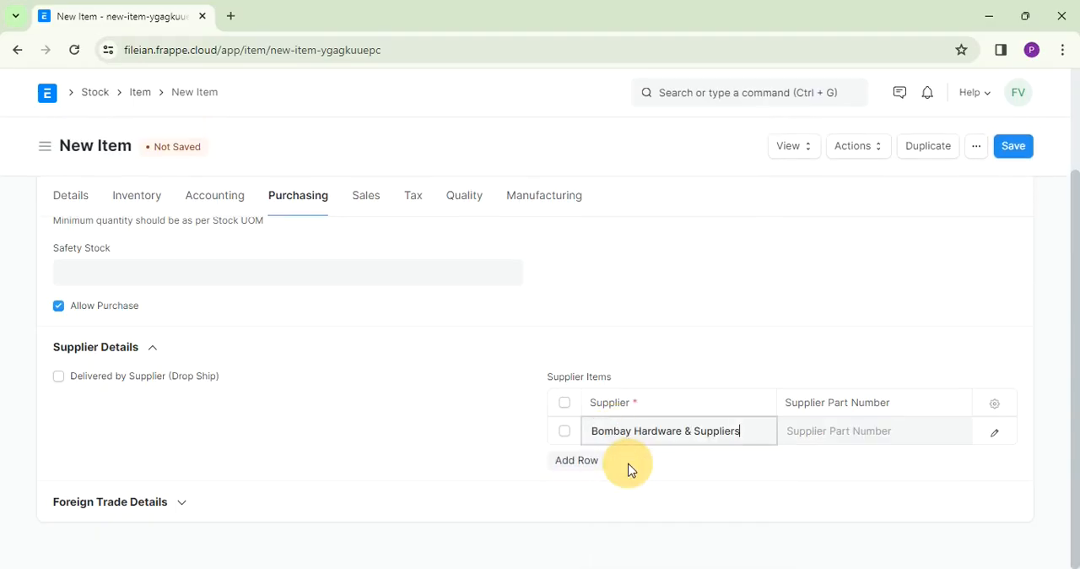
left_click(837, 423)
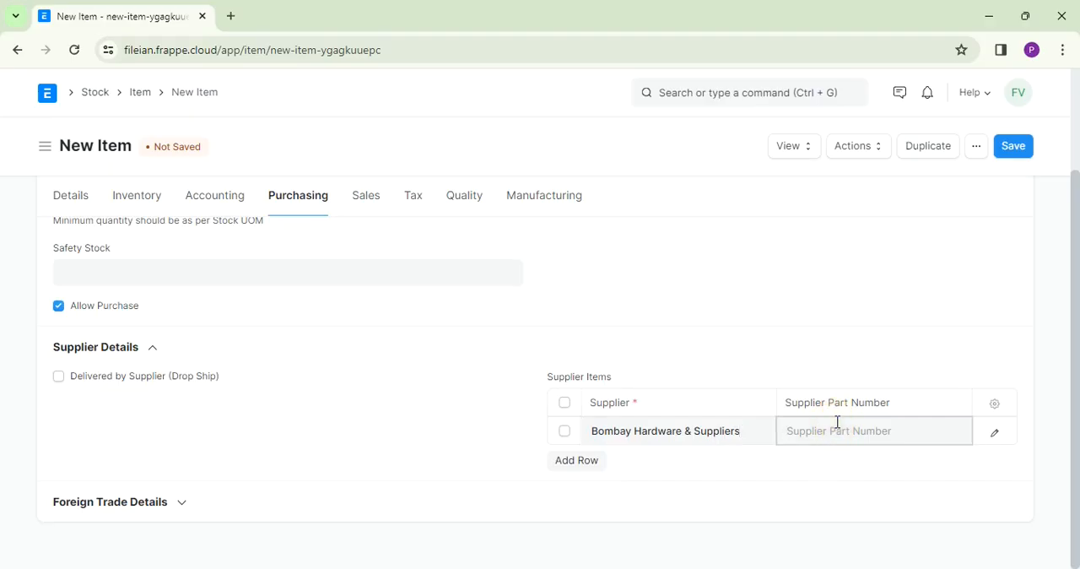
type("34567")
- Clear the part number and supplier from the Supplier Items row and expand the Foreign Trade Details section
key("BackSpace")
key("BackSpace")
key("BackSpace")
key("BackSpace")
key("BackSpace")
left_click(711, 432)
key("Right")
key("Right")
key("Right")
key("Right")
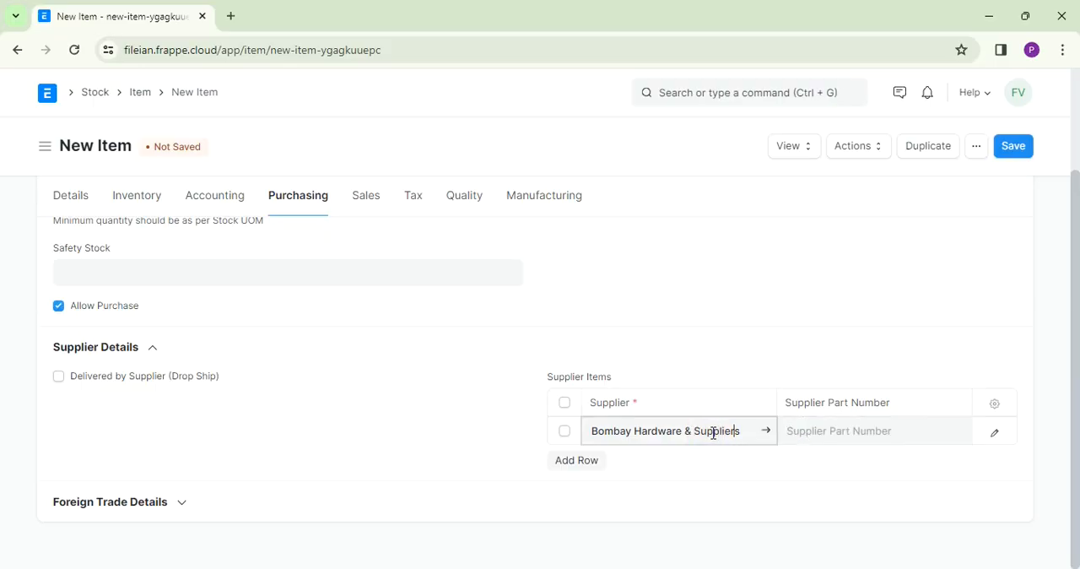
key("BackSpace")
key("BackSpace")
key("BackSpace")
key("BackSpace")
key("BackSpace")
key("BackSpace")
key("BackSpace")
key("BackSpace")
key("BackSpace")
key("BackSpace")
key("BackSpace")
key("BackSpace")
key("BackSpace")
key("BackSpace")
key("BackSpace")
key("BackSpace")
key("BackSpace")
key("BackSpace")
key("BackSpace")
key("BackSpace")
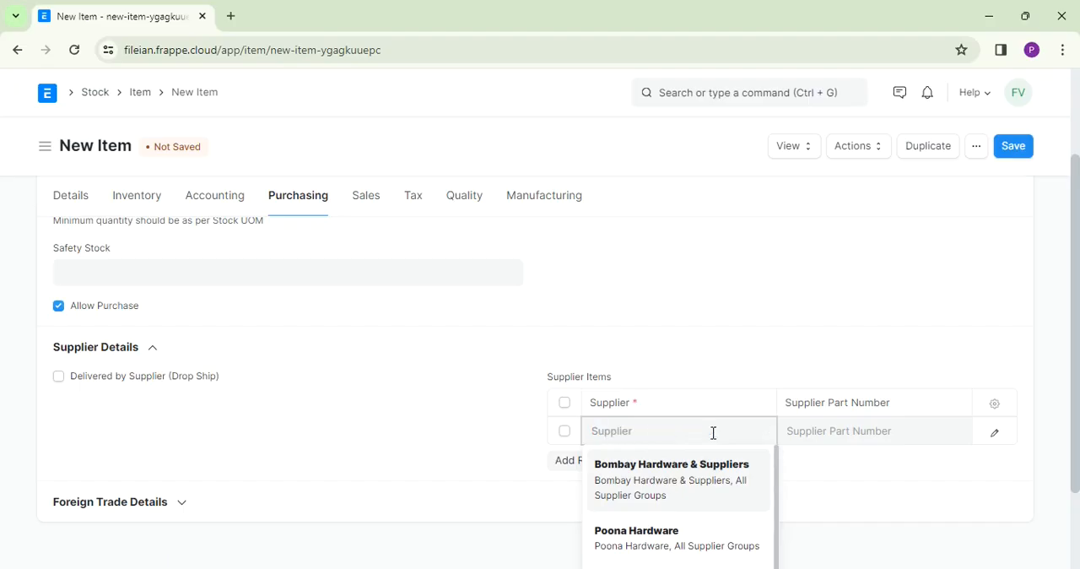
left_click(185, 507)
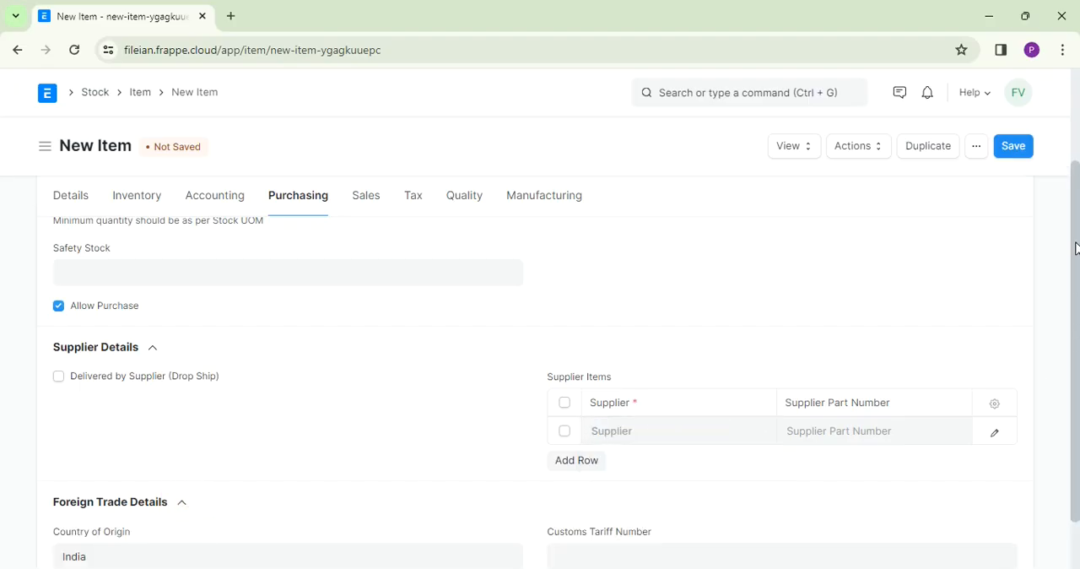
left_click_drag(1075, 248, 1077, 338)
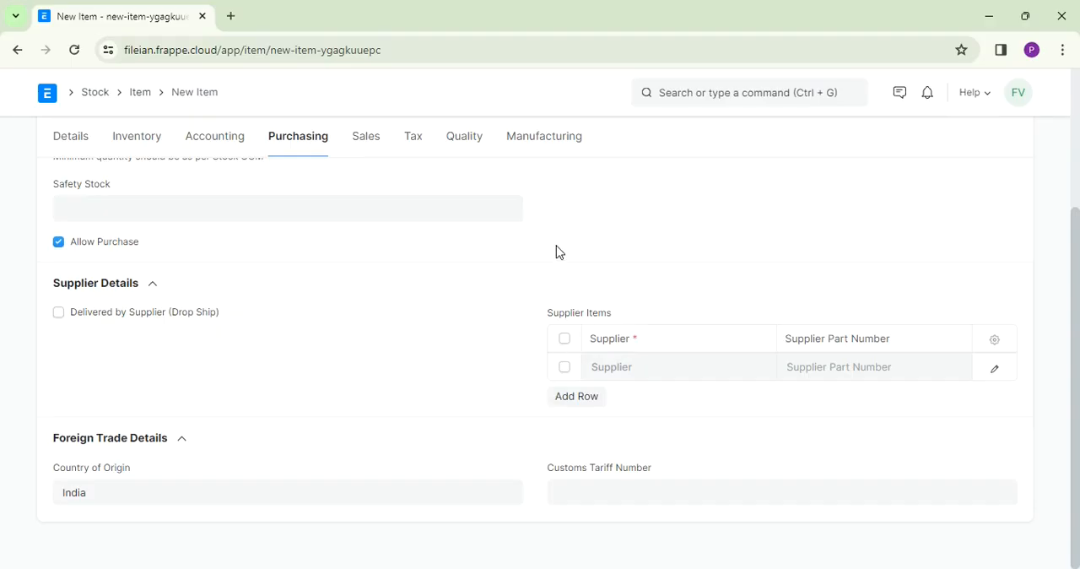
- Set the default sales unit of measure to Nos in the sales settings and leave the maximum discount blank
left_click(369, 140)
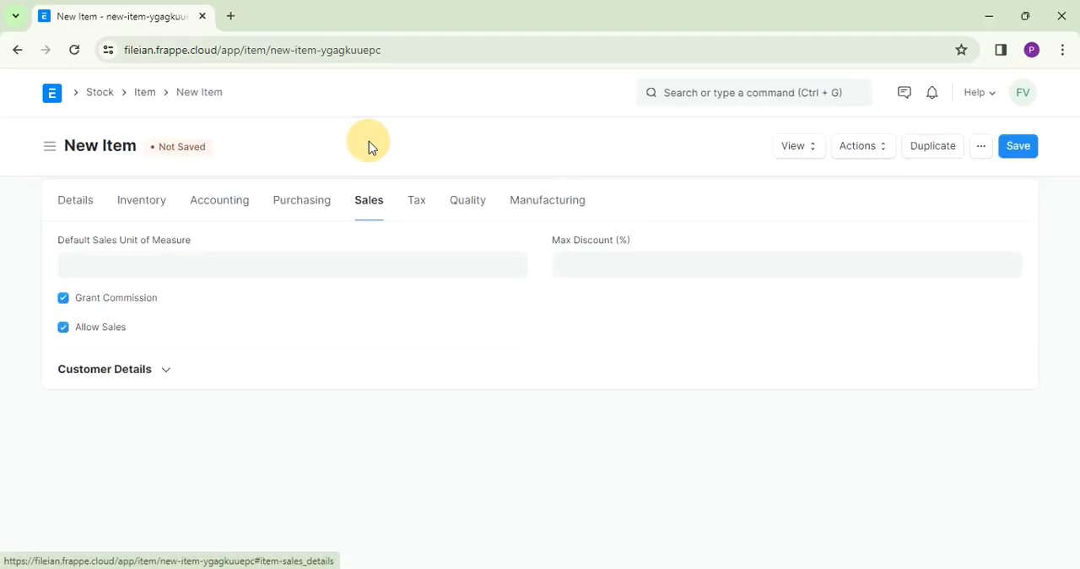
left_click(172, 259)
type("No")
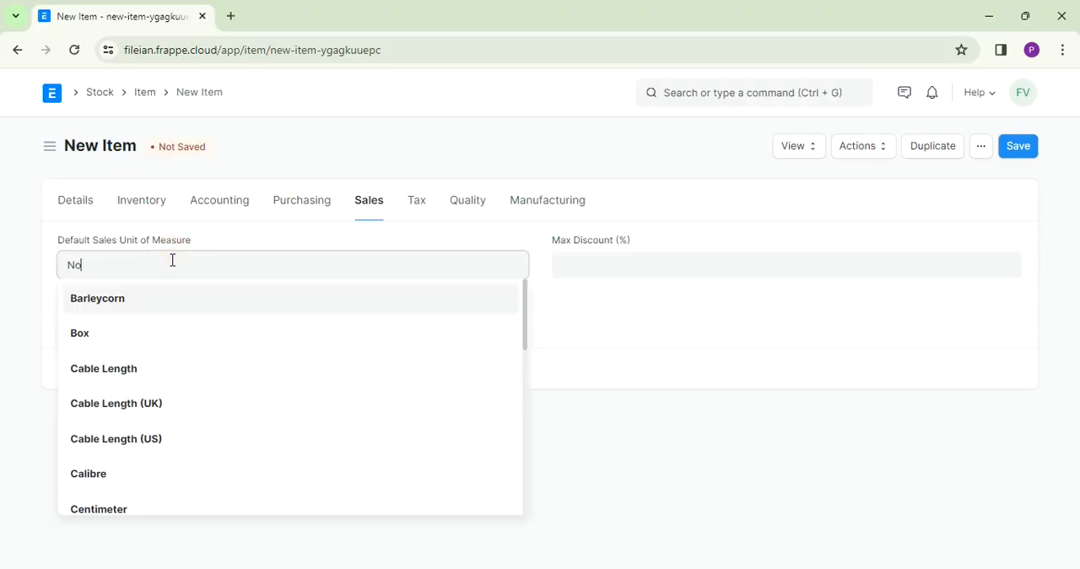
type("s")
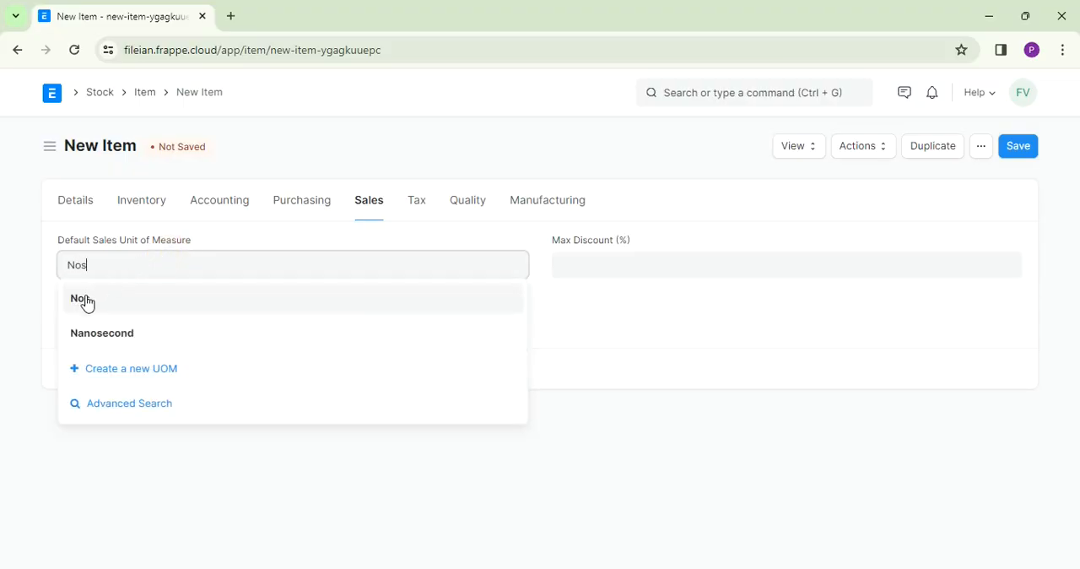
left_click(86, 300)
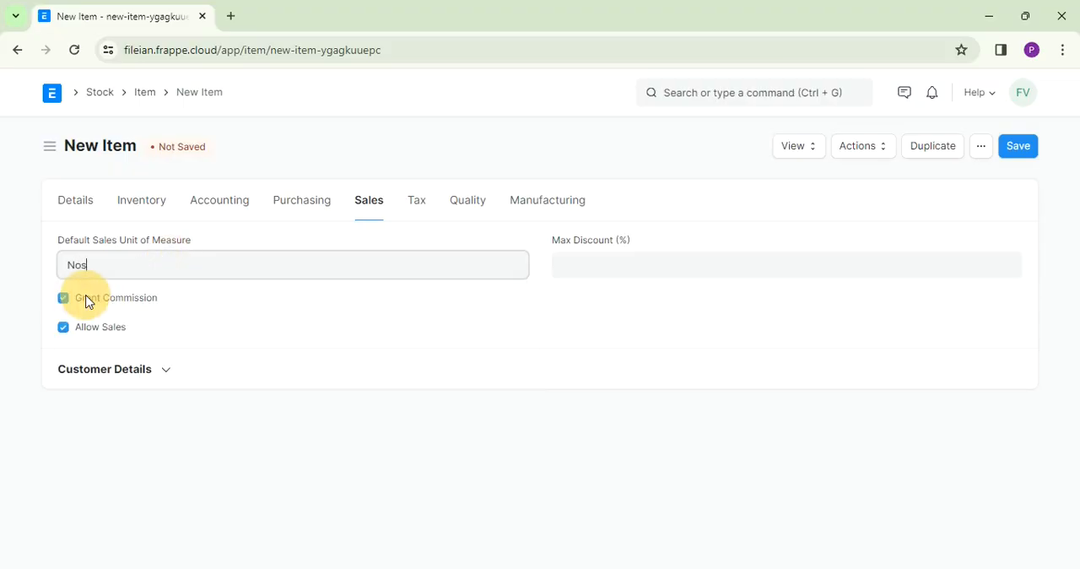
left_click(588, 267)
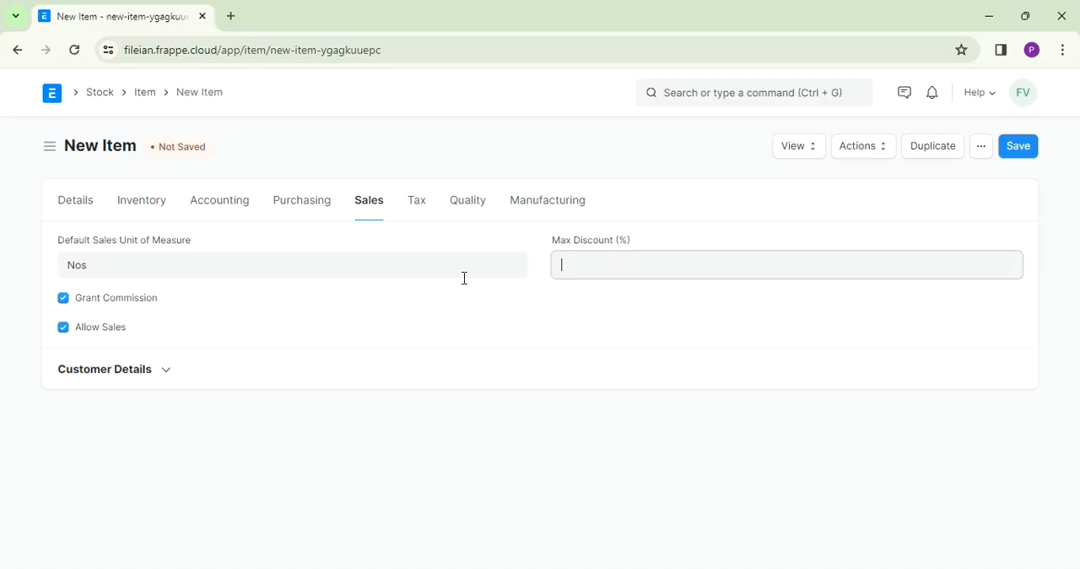
- Add a tax row to the item with the GST 18% - FVPL template and the In-State tax category
left_click(417, 211)
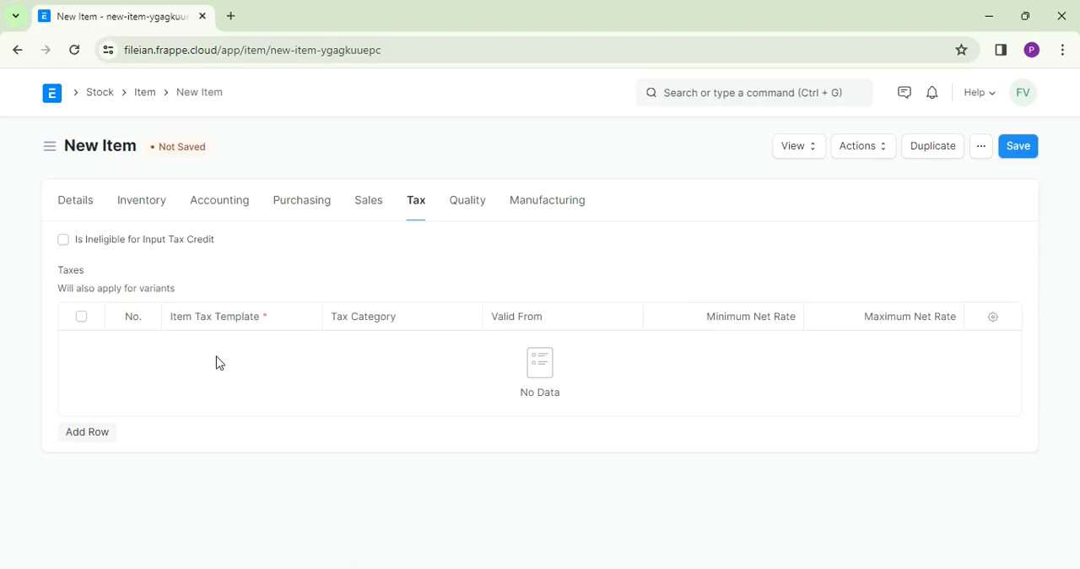
left_click(104, 432)
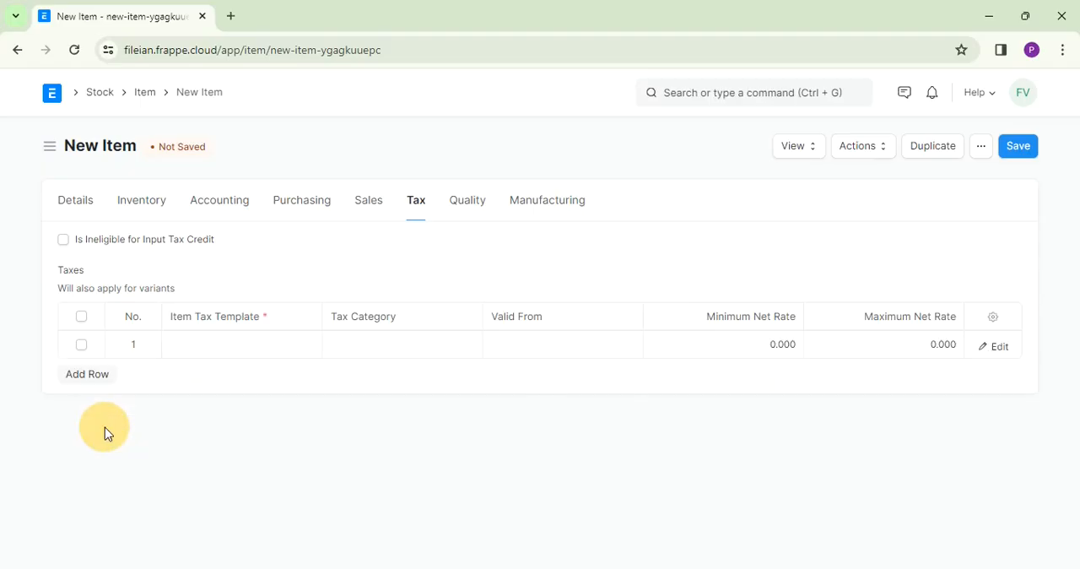
left_click(236, 346)
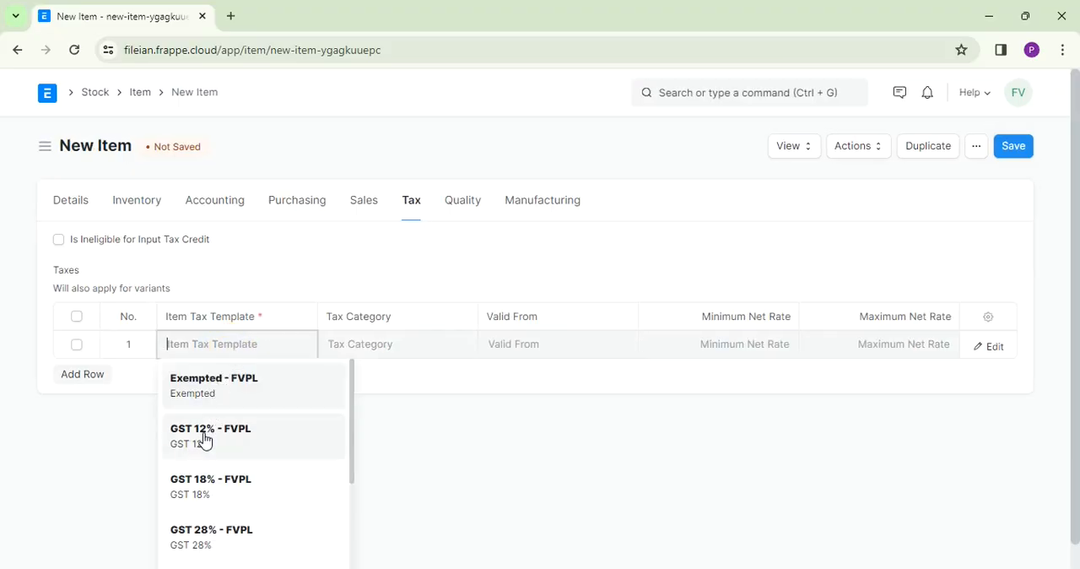
left_click(211, 488)
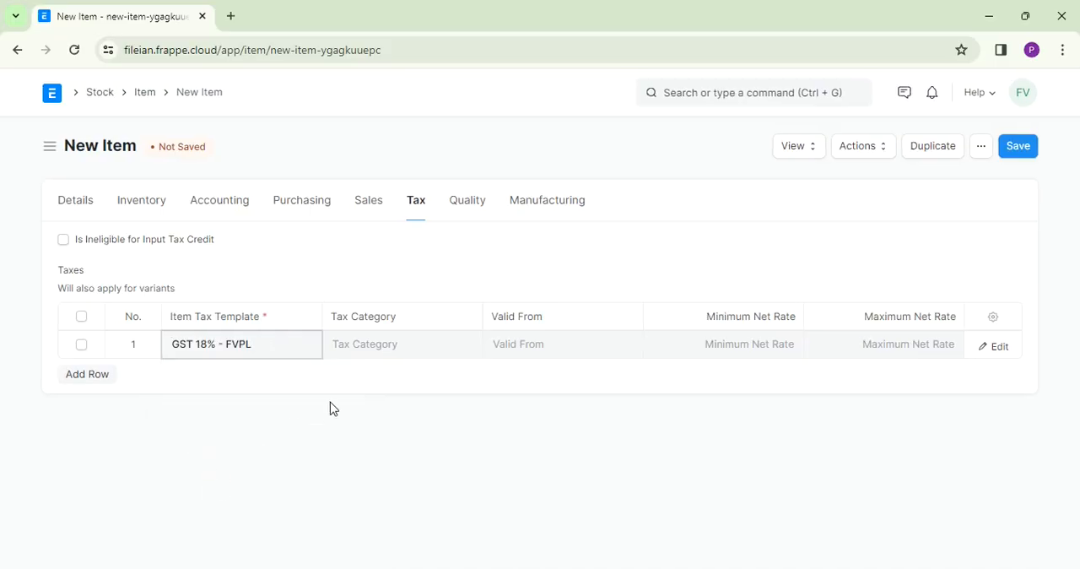
left_click(415, 354)
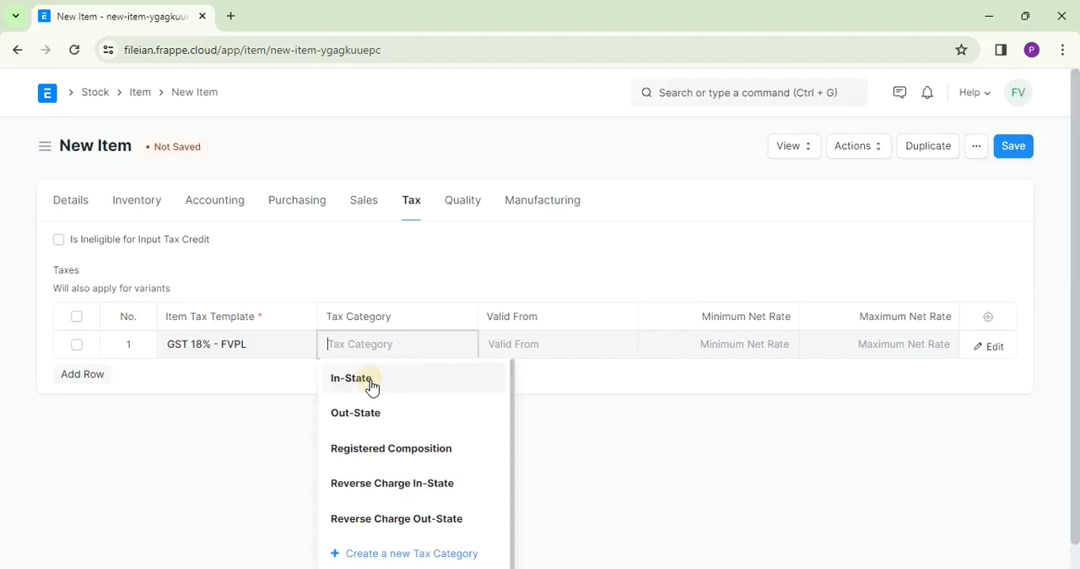
left_click(372, 381)
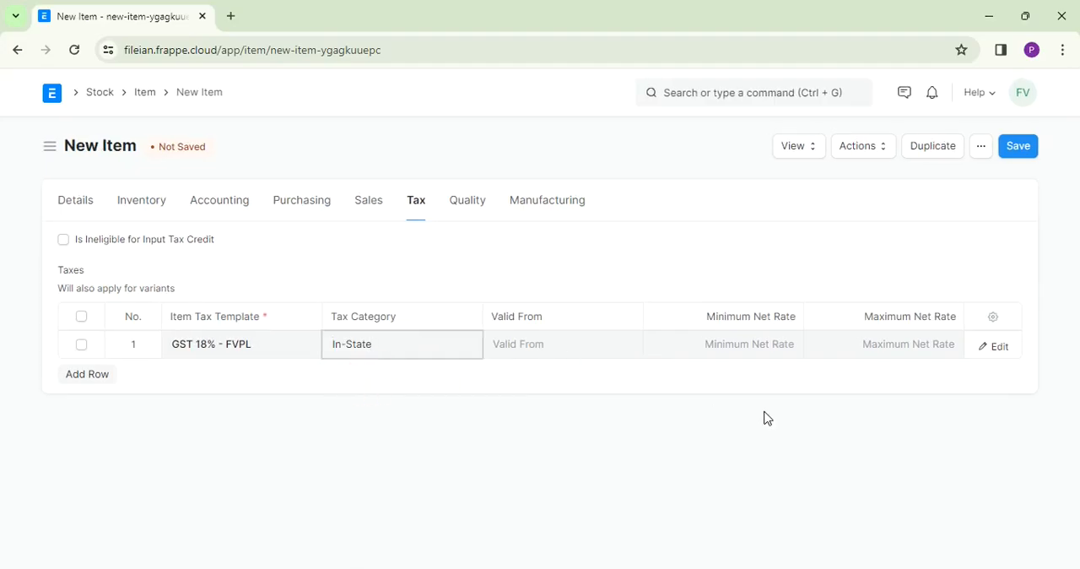
- Toggle the Inspection Required before Purchase and Inspection Required before Delivery options in the quality settings
left_click(477, 216)
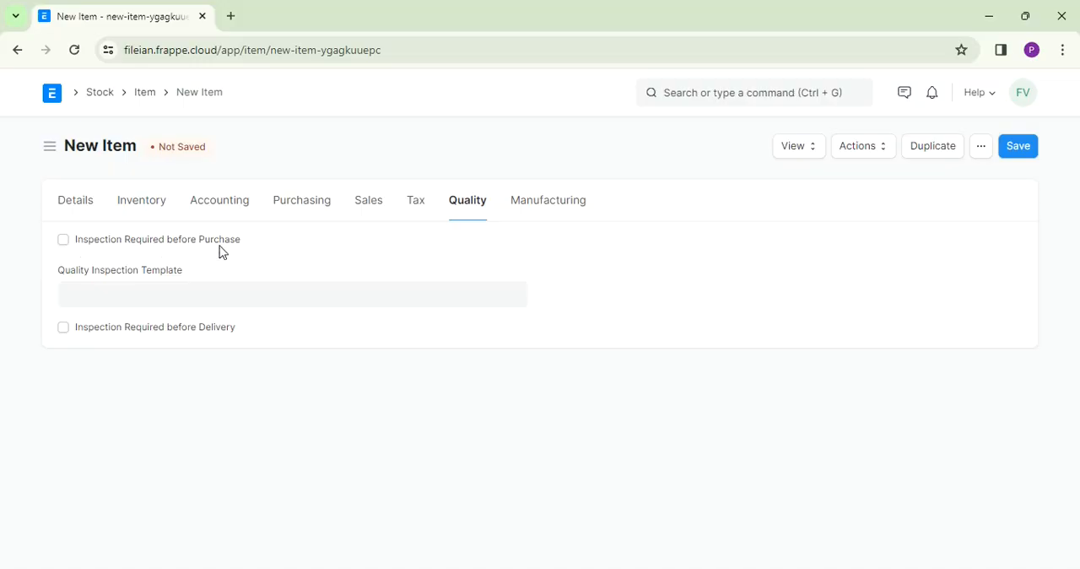
left_click(64, 240)
left_click(64, 328)
left_click(63, 329)
left_click(63, 330)
- Leave Supply Raw Materials for Purchase switched off in the manufacturing settings and save the new item
left_click(557, 212)
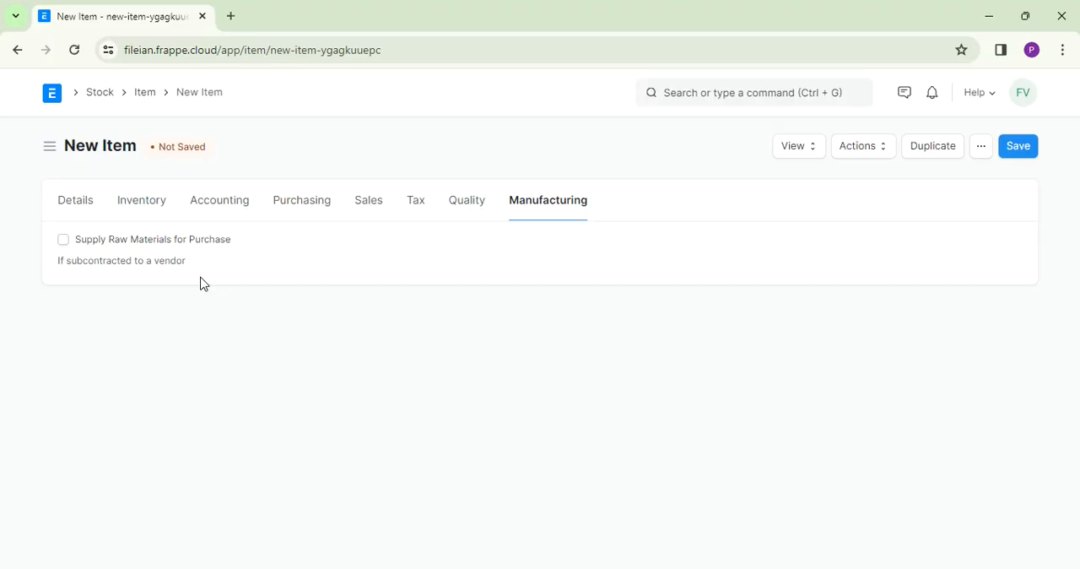
left_click(64, 241)
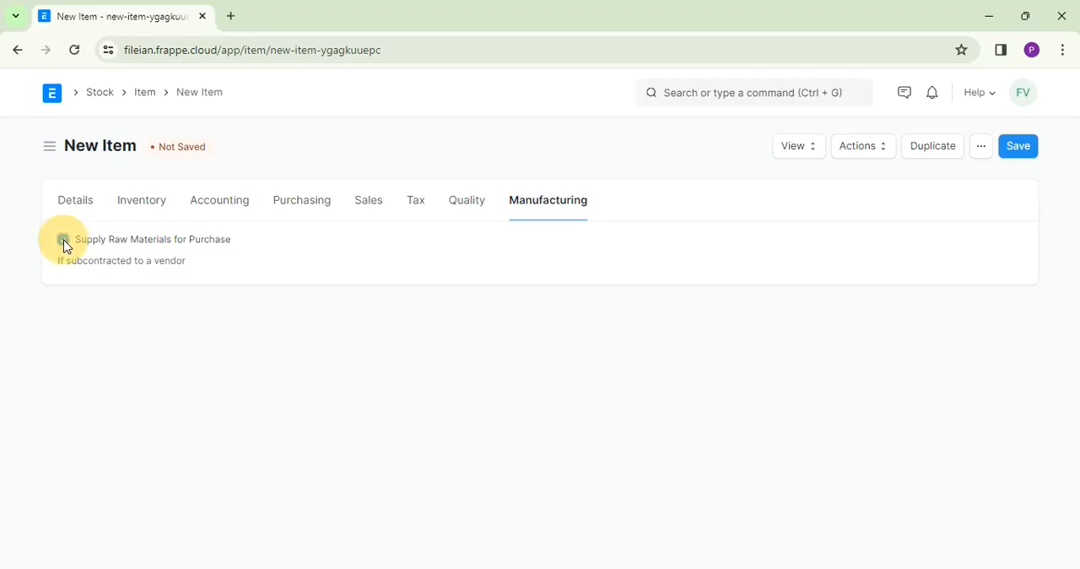
left_click(64, 241)
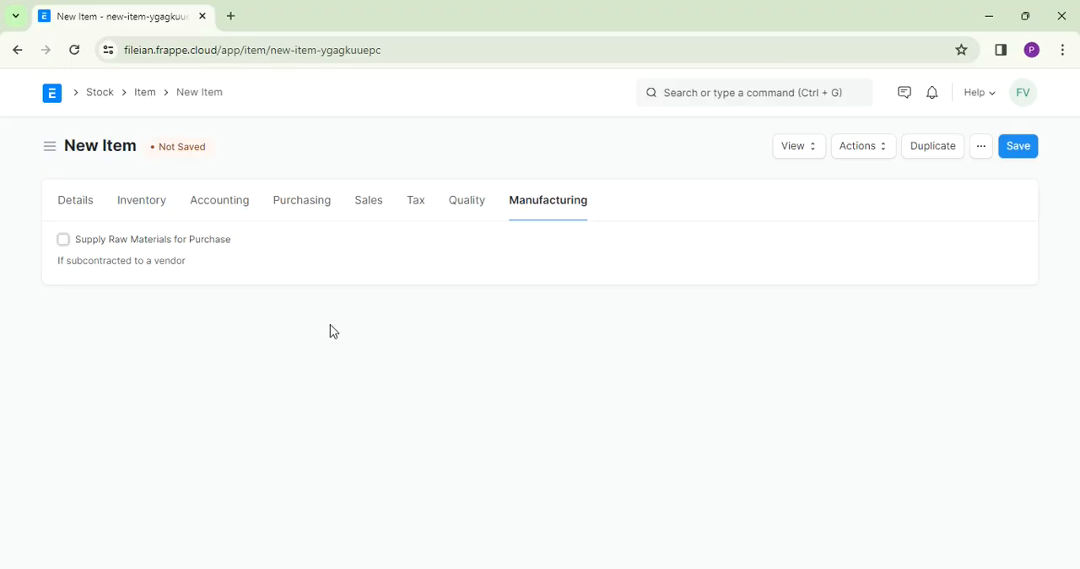
left_click(1018, 148)
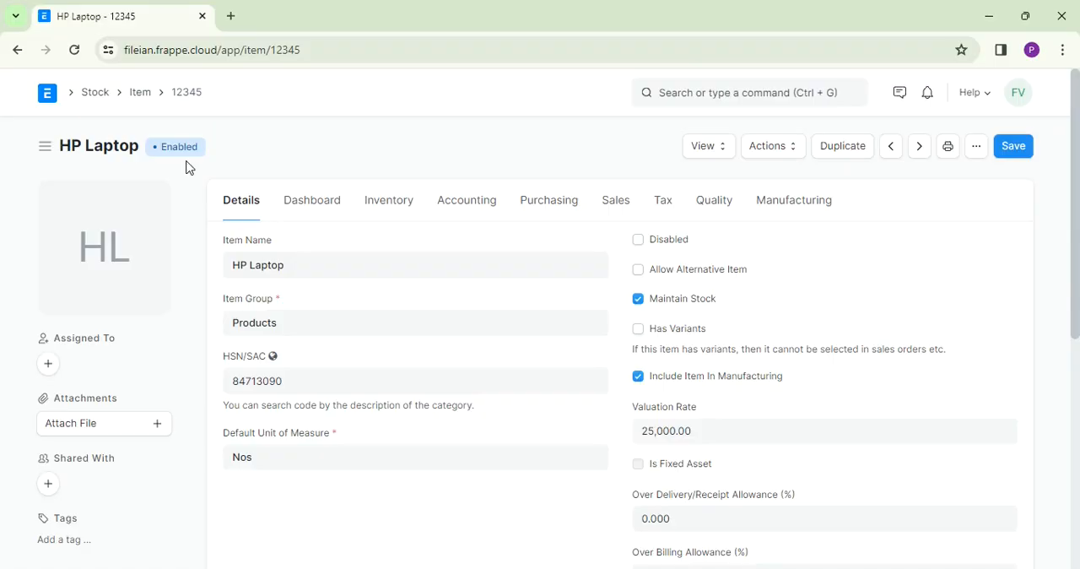
- Start a new material request from the Buying workspace and set its Required By date to 06-01-2024
left_click(95, 93)
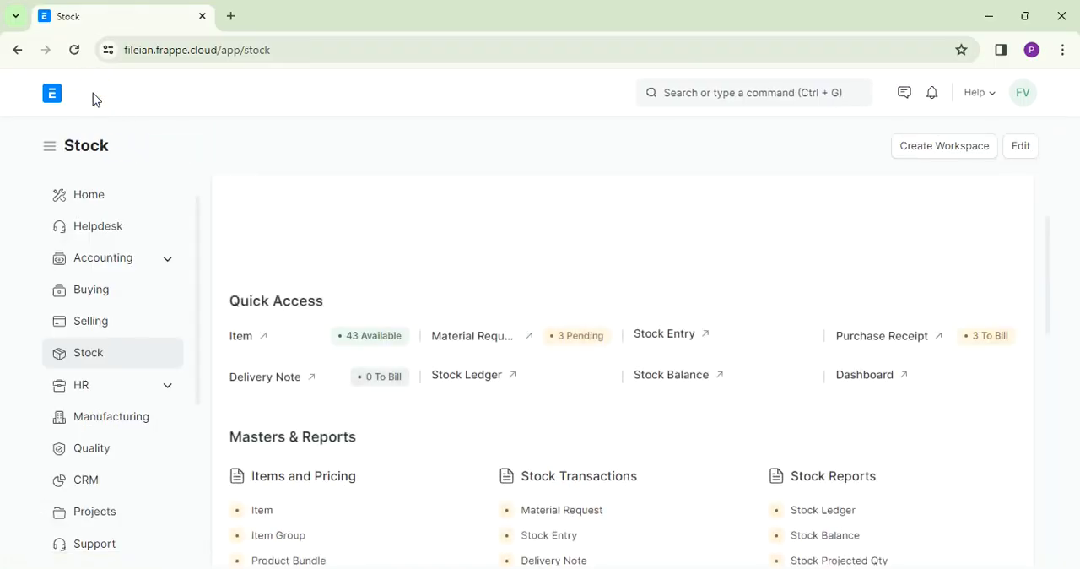
left_click(104, 300)
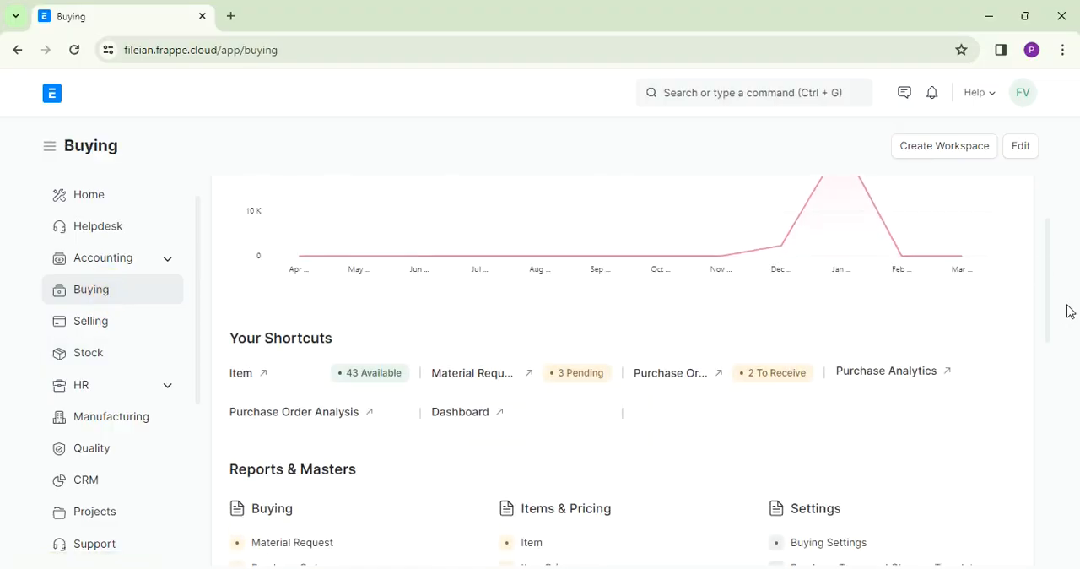
left_click(496, 380)
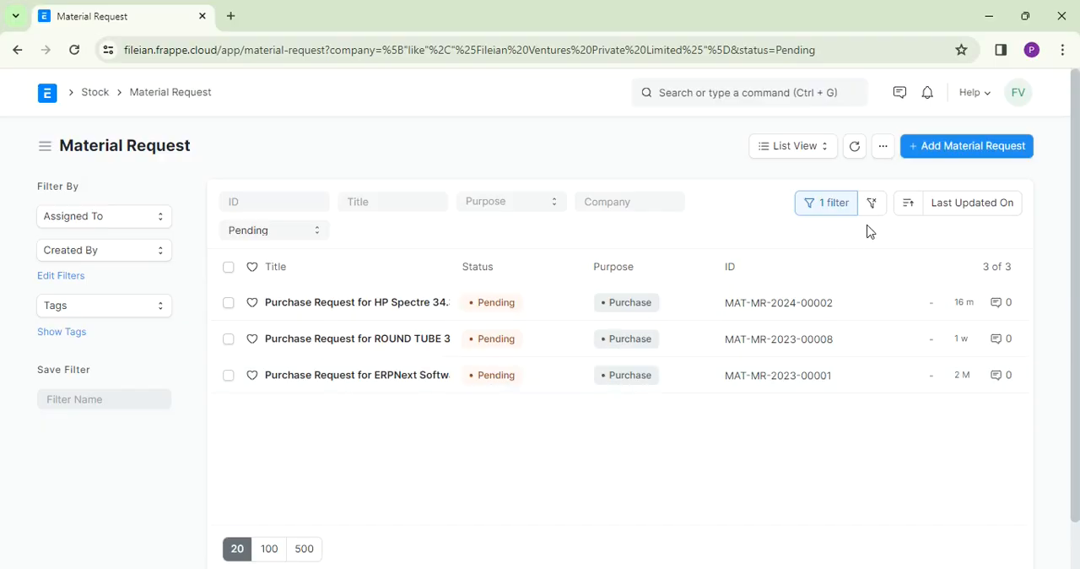
left_click(952, 153)
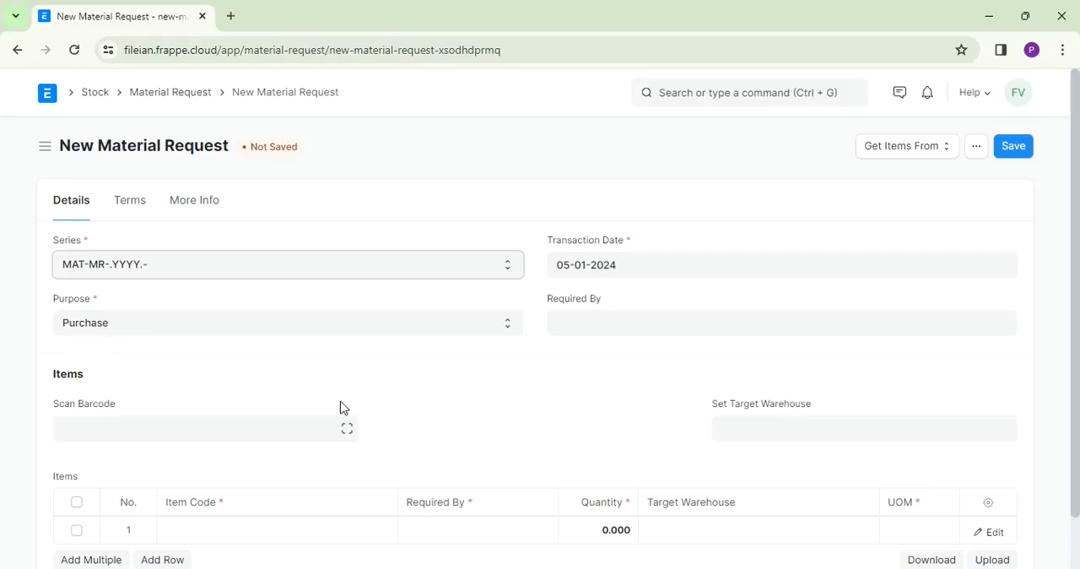
left_click(586, 318)
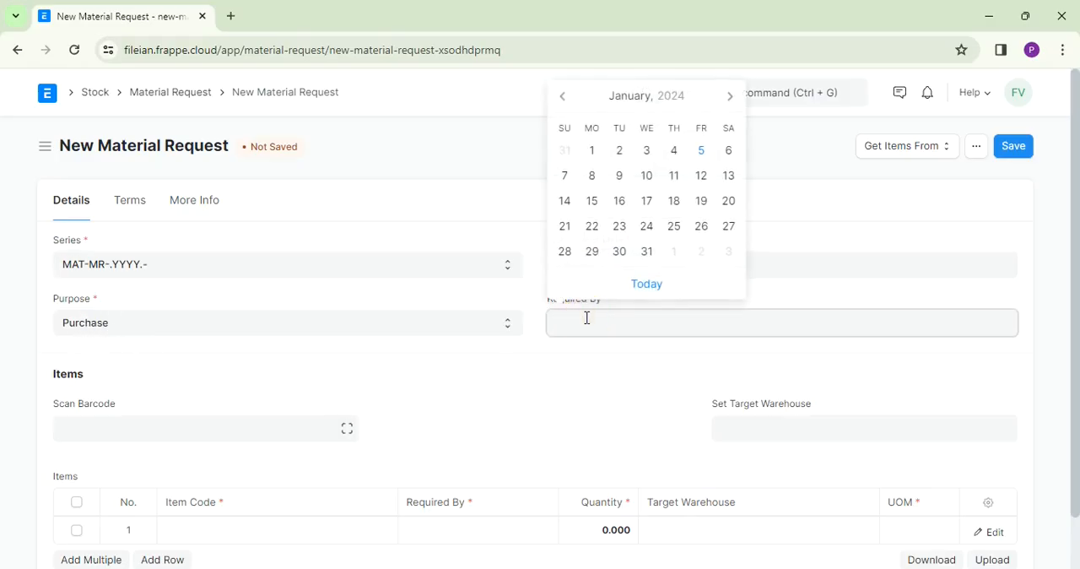
left_click(726, 153)
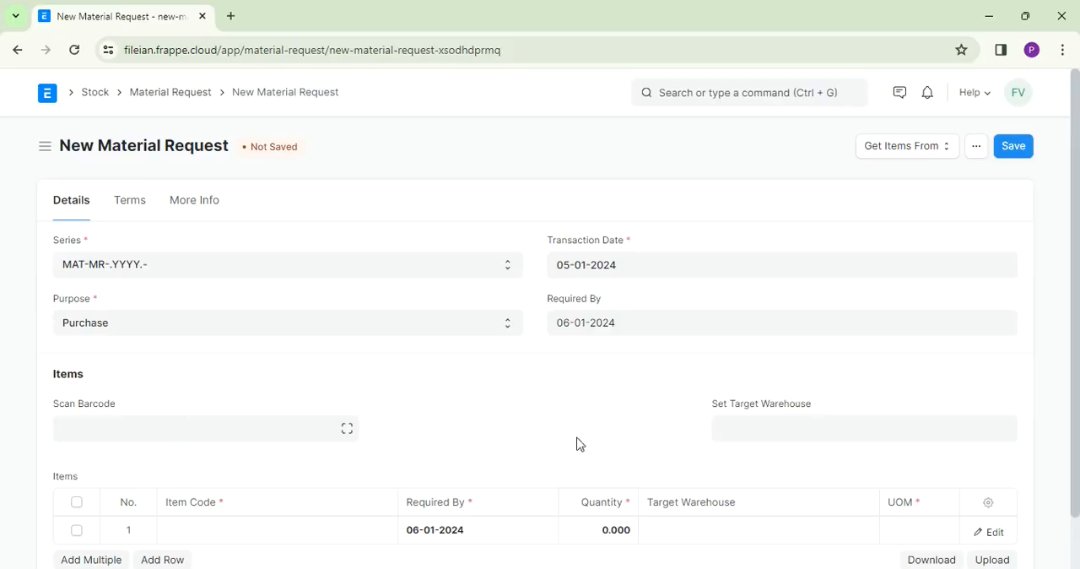
- Fill the first item row of the material request with HP Laptop, item code 12345, and a quantity of 1
left_click_drag(1079, 244, 1068, 299)
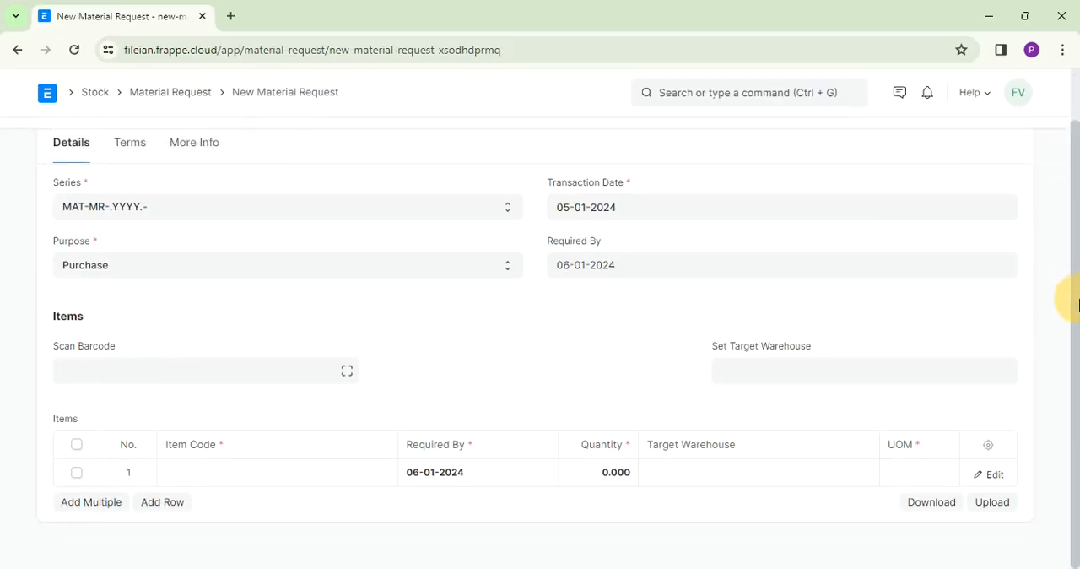
left_click(224, 479)
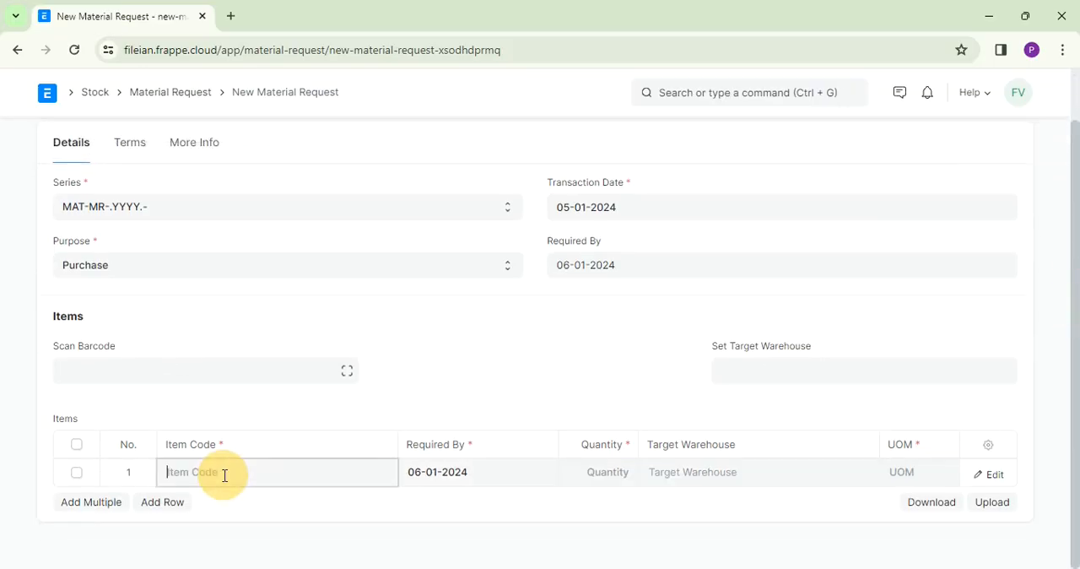
type("1234")
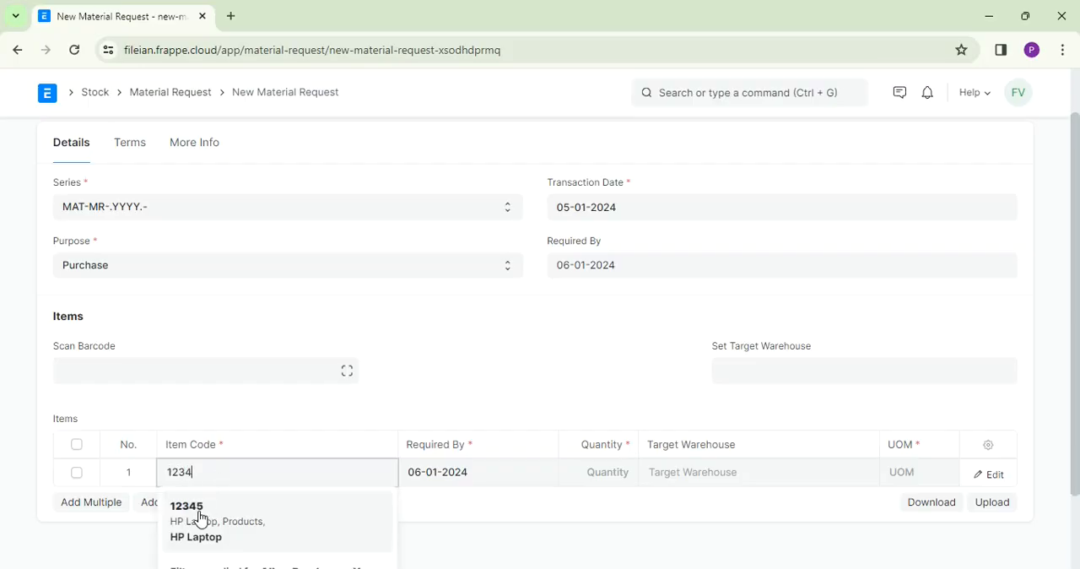
key("BackSpace")
key("BackSpace")
key("BackSpace")
key("BackSpace")
type("HP")
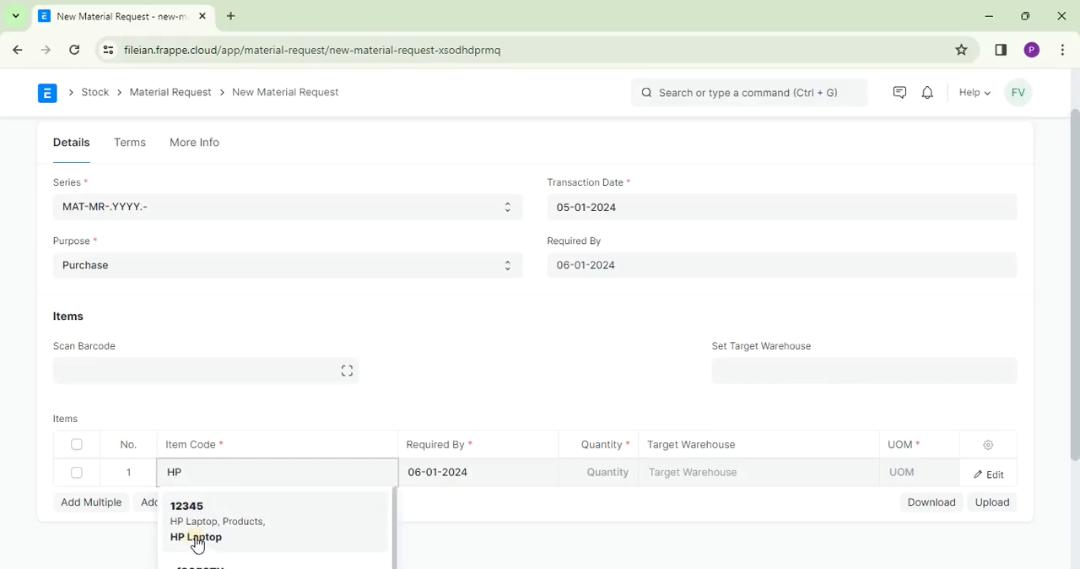
left_click(196, 545)
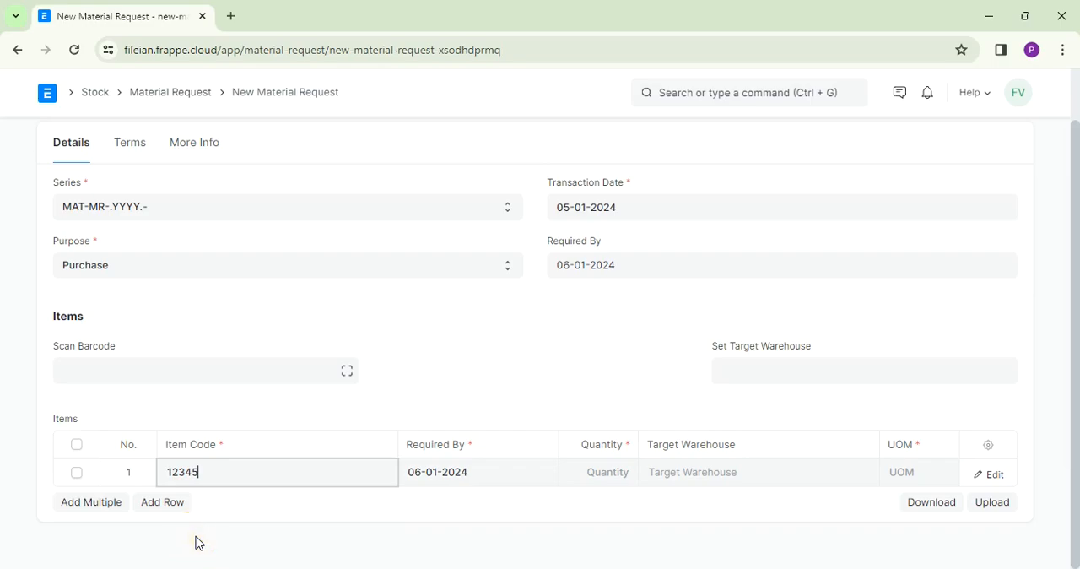
left_click(605, 475)
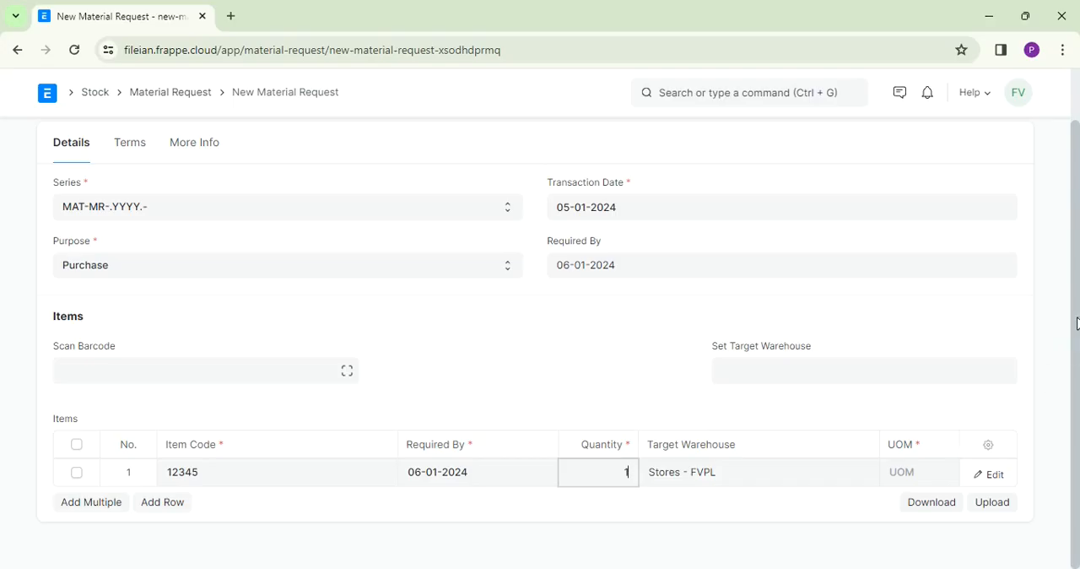
- Set the material request's target warehouse to Stores - FVPL
left_click(773, 373)
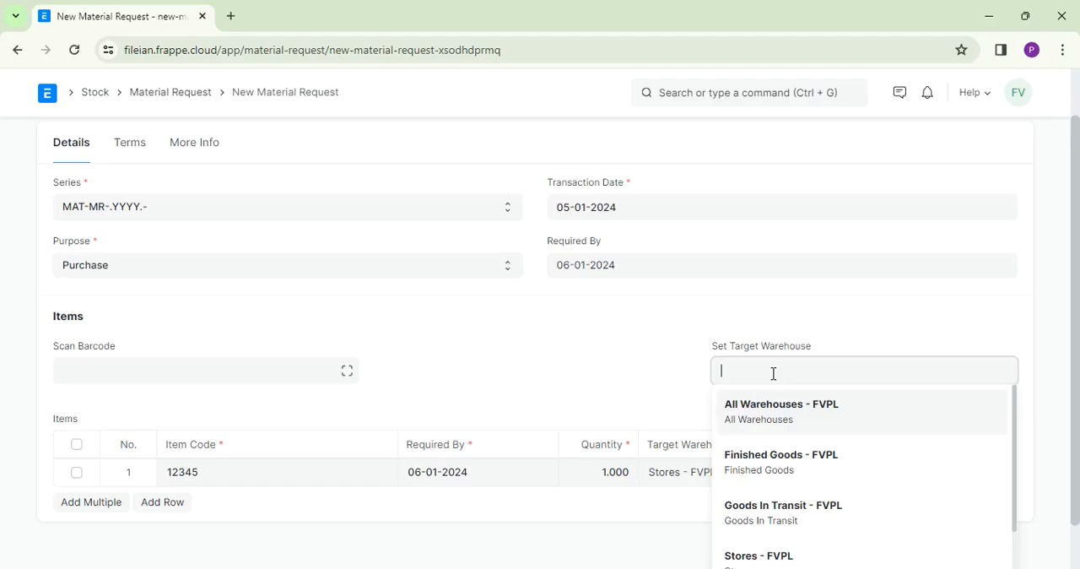
type("Stor")
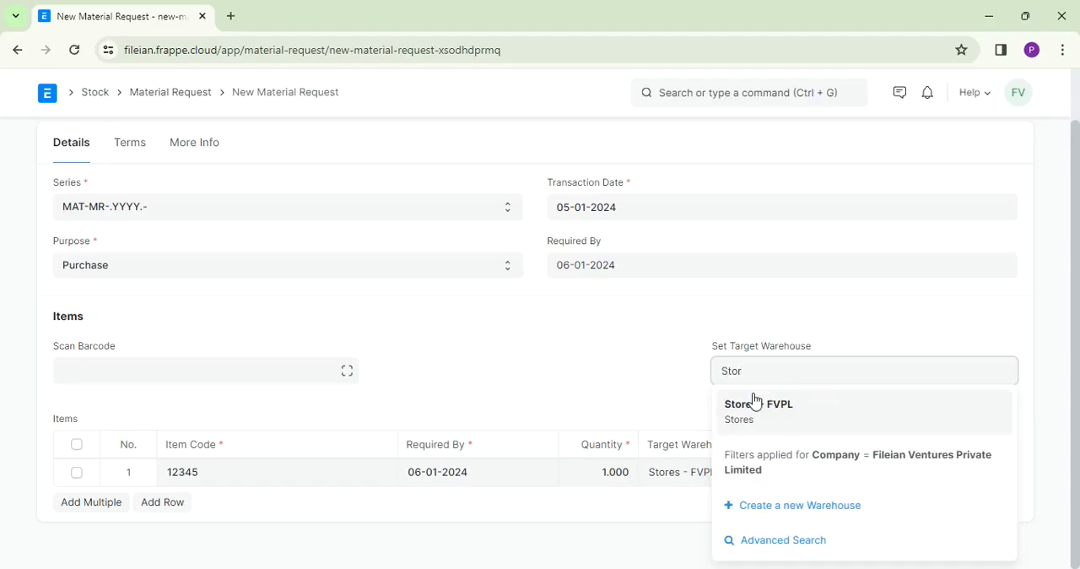
left_click(753, 407)
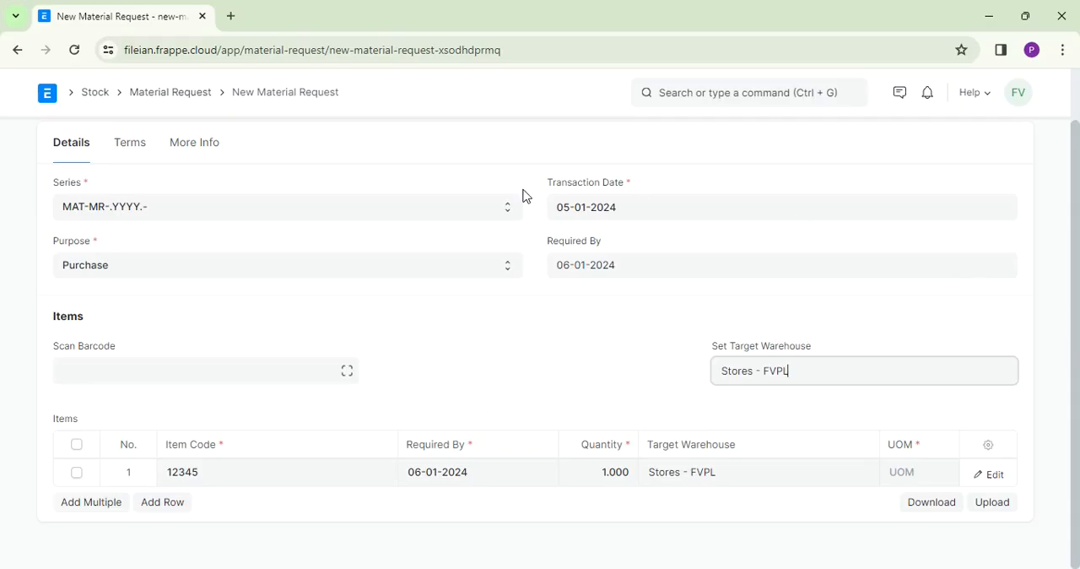
- Apply the 30 days credit terms to the material request and expand its printing details
left_click(133, 158)
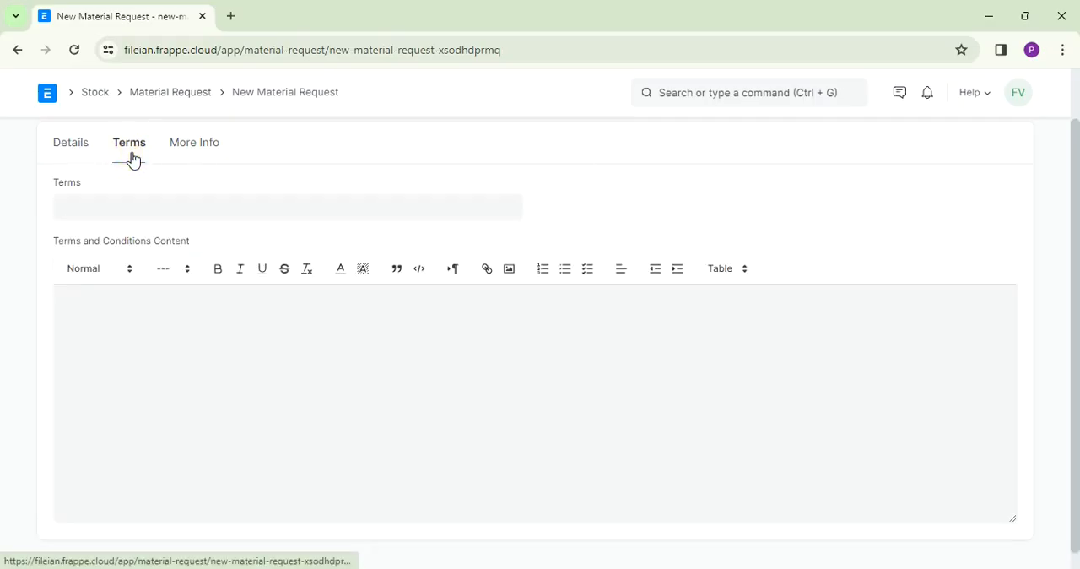
left_click(126, 209)
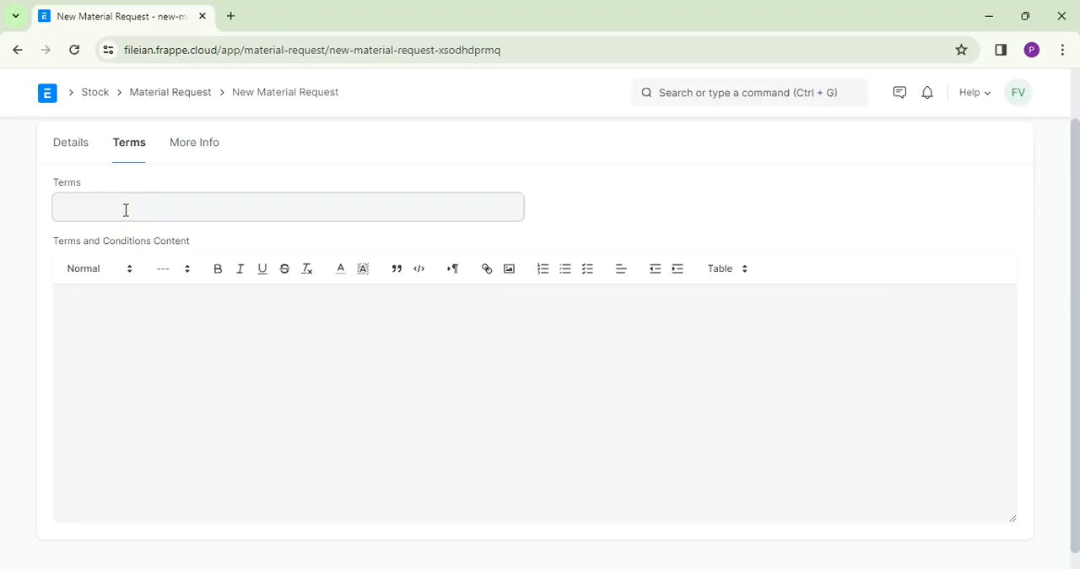
left_click(111, 244)
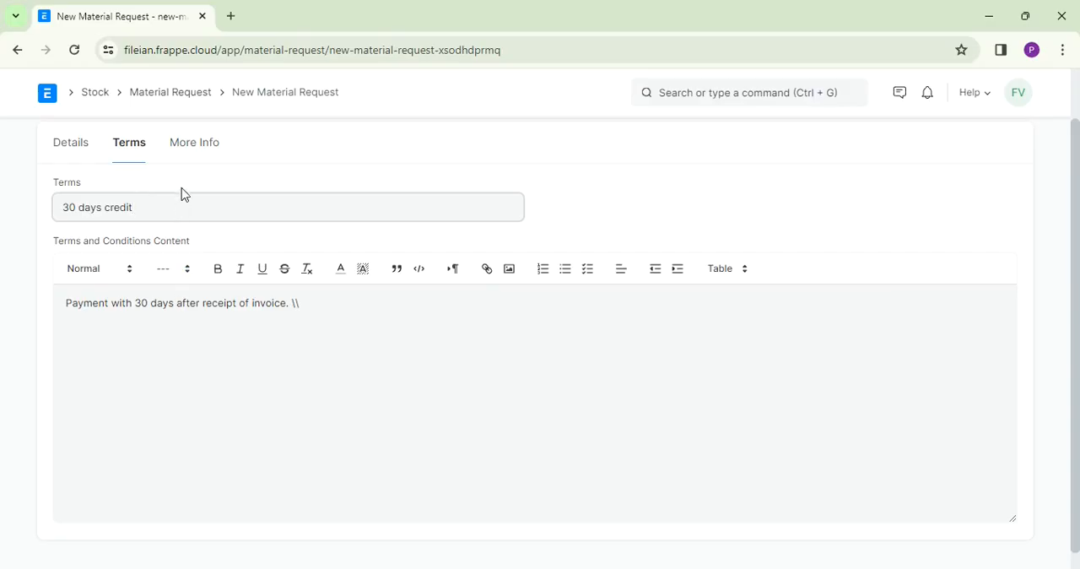
left_click(208, 147)
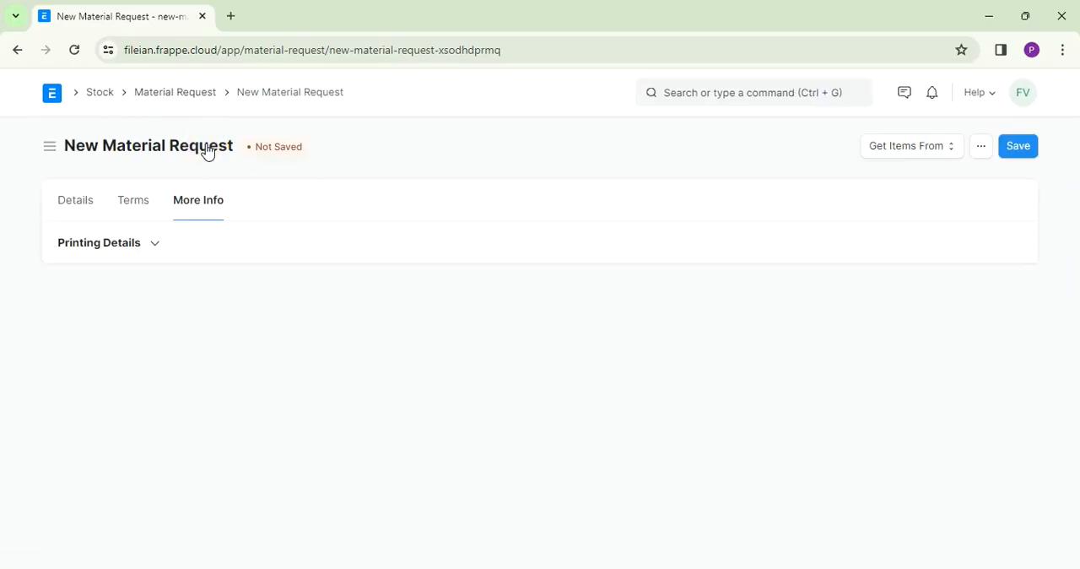
left_click(153, 247)
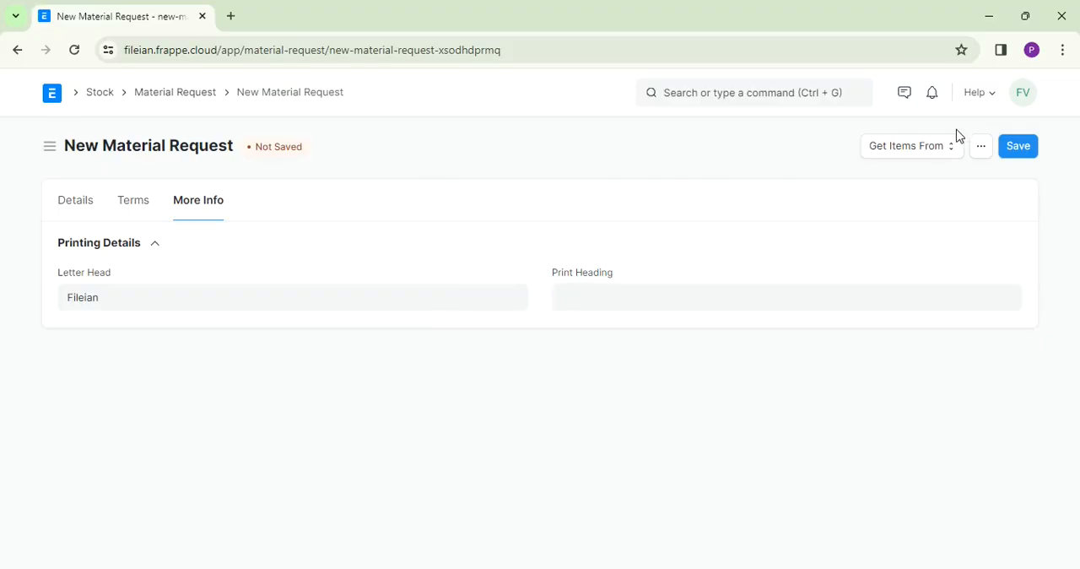
- Save the material request and submit it permanently
left_click(1025, 149)
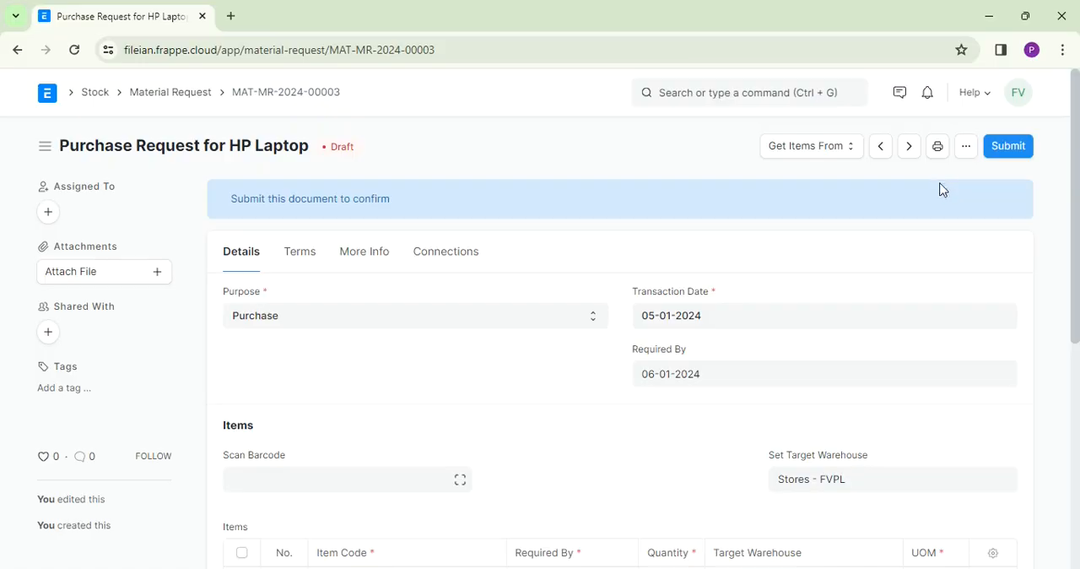
left_click(1012, 148)
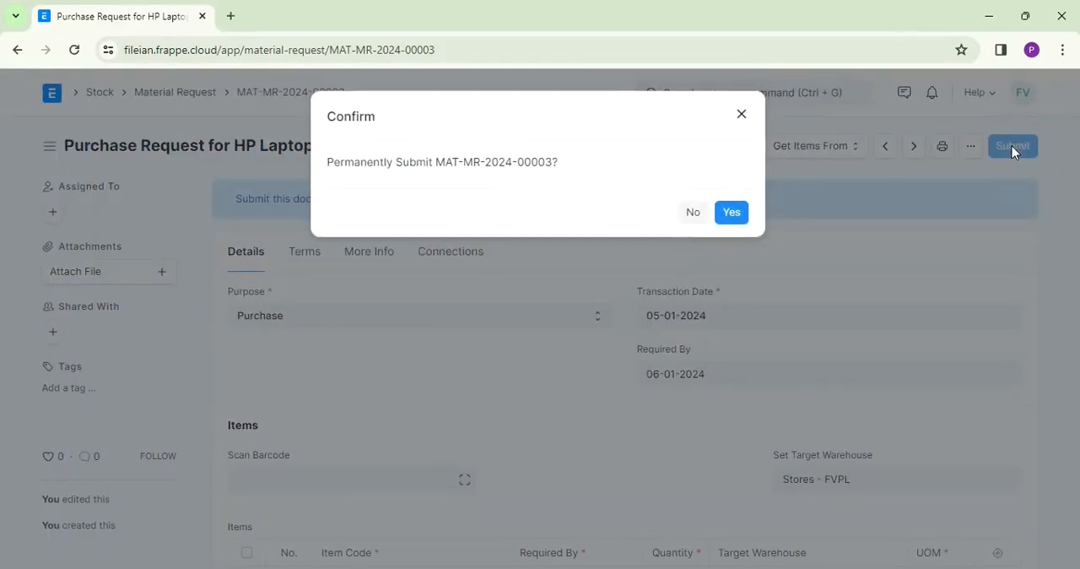
left_click(732, 215)
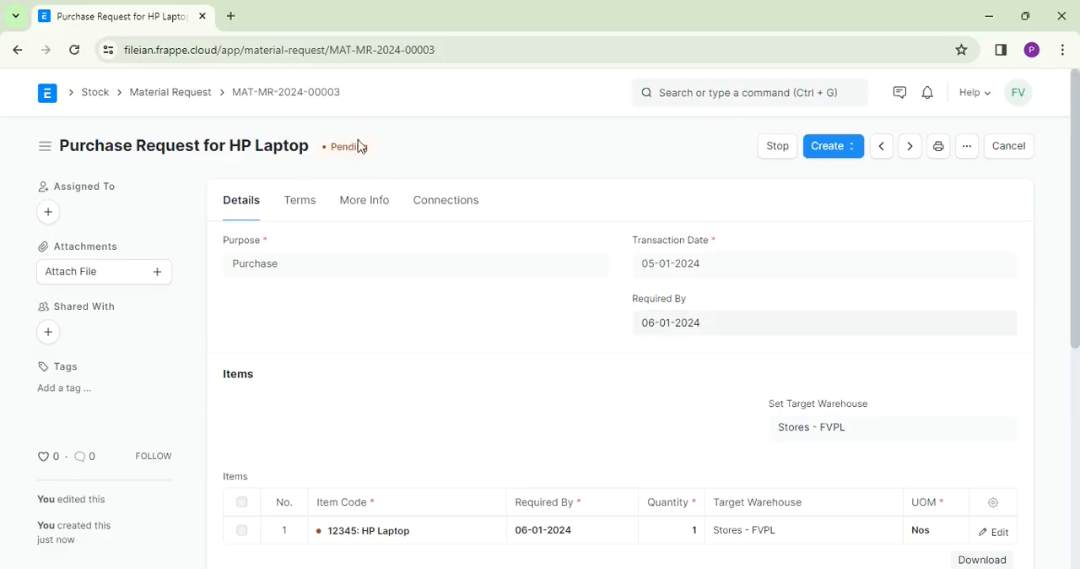
- Start a new purchase order from the Buying workspace
left_click(93, 93)
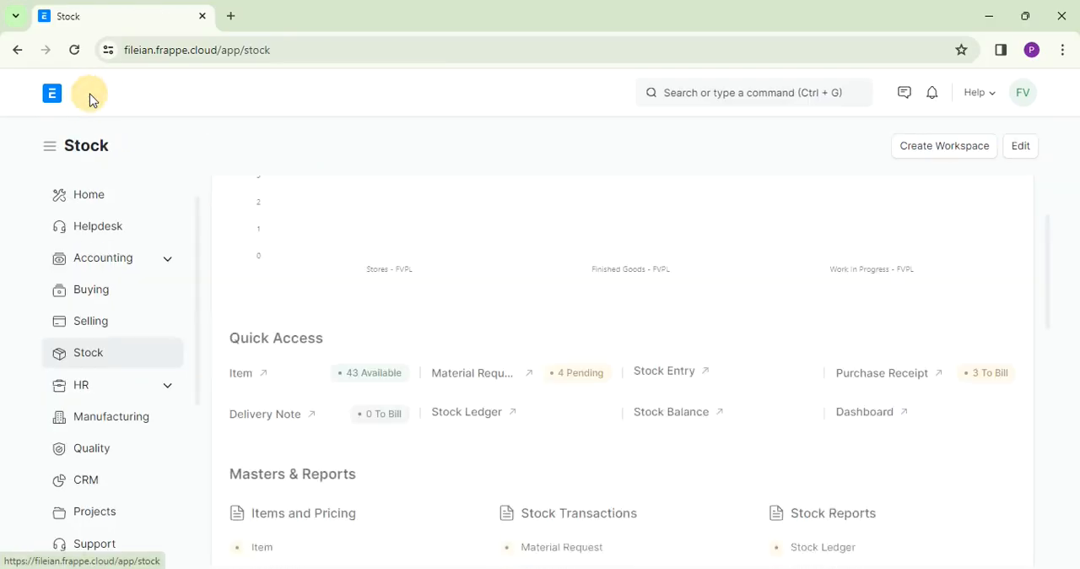
left_click(96, 300)
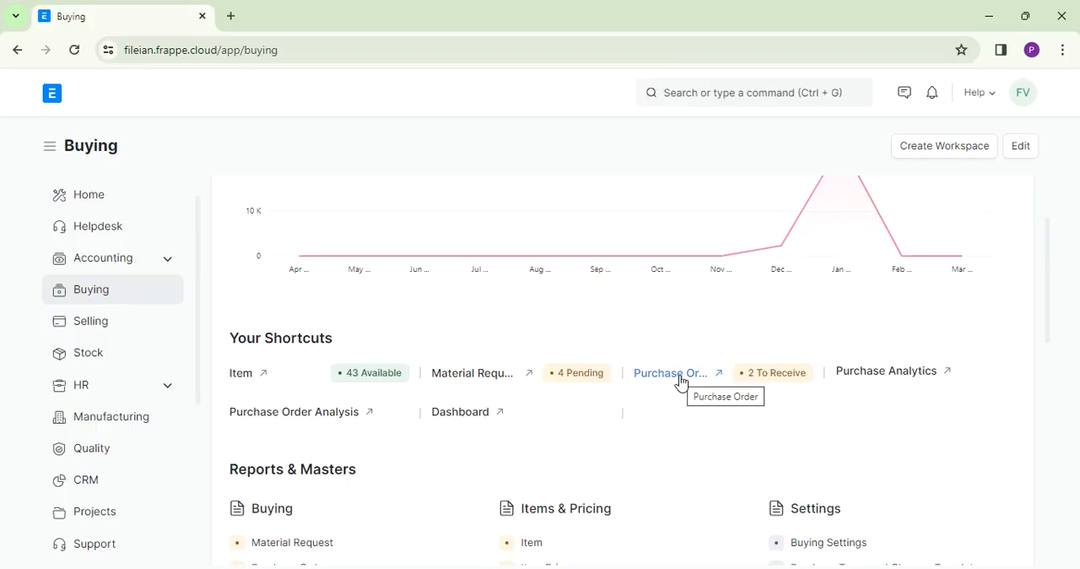
left_click(681, 377)
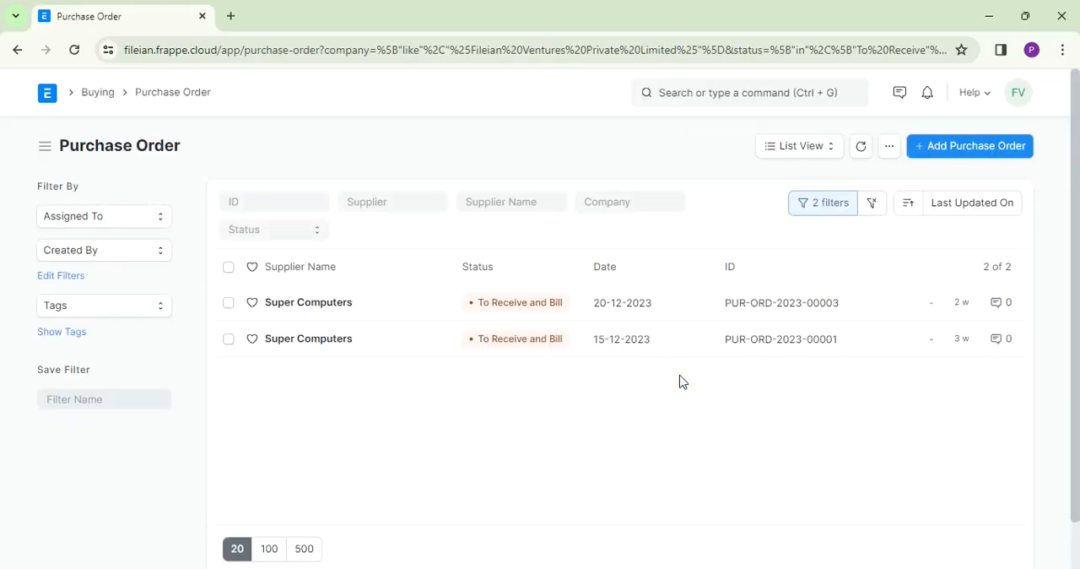
left_click(979, 159)
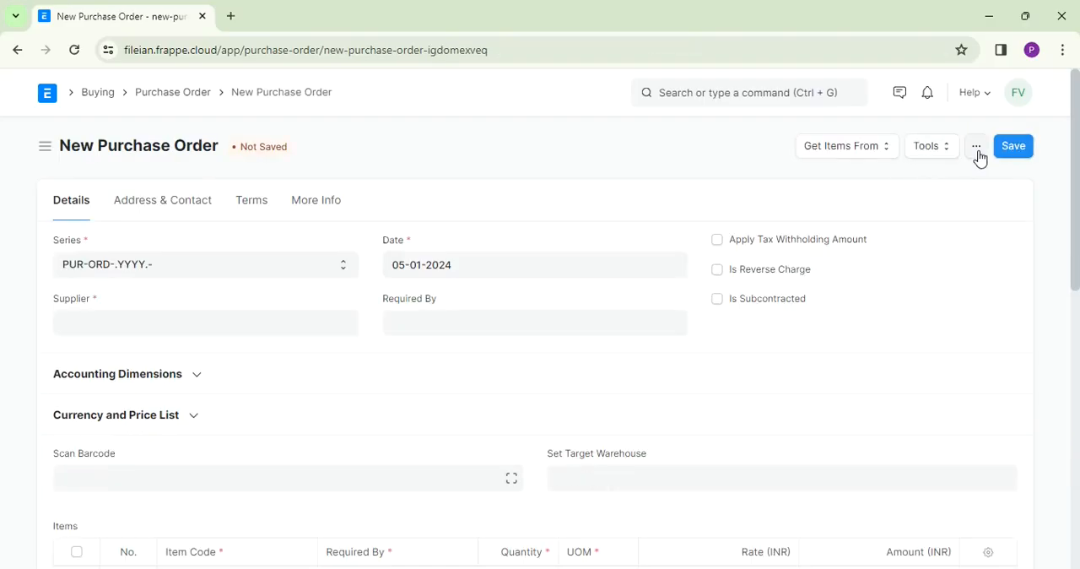
- Set the purchase order's supplier to Bombay Hardware & Suppliers and its Required By date to 06-01-2024
left_click(230, 324)
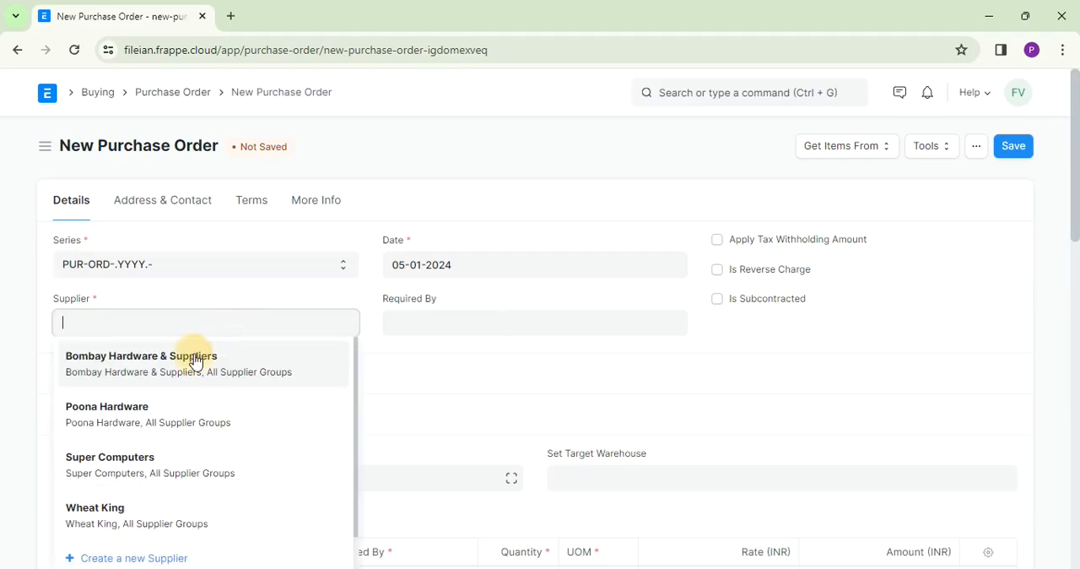
left_click(193, 356)
left_click(431, 324)
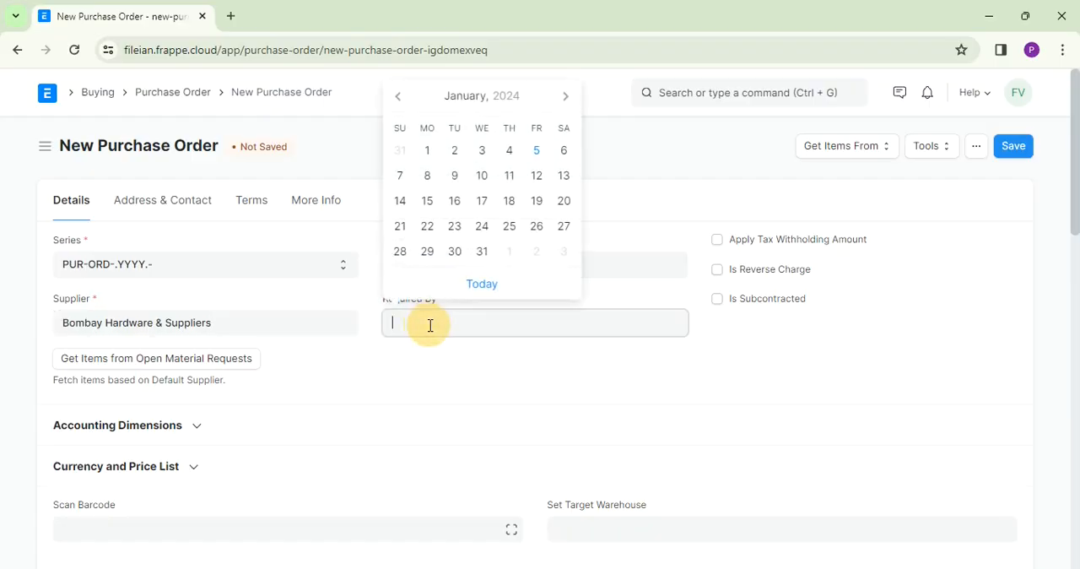
left_click(564, 150)
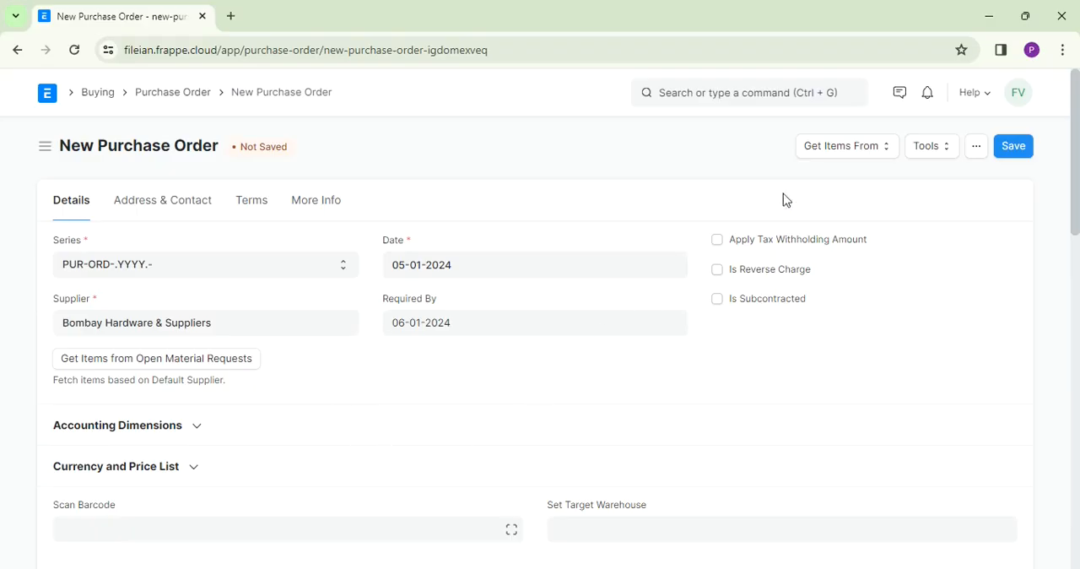
- Import the items of material request MAT-MR-2024-00003 into the purchase order
left_click(860, 155)
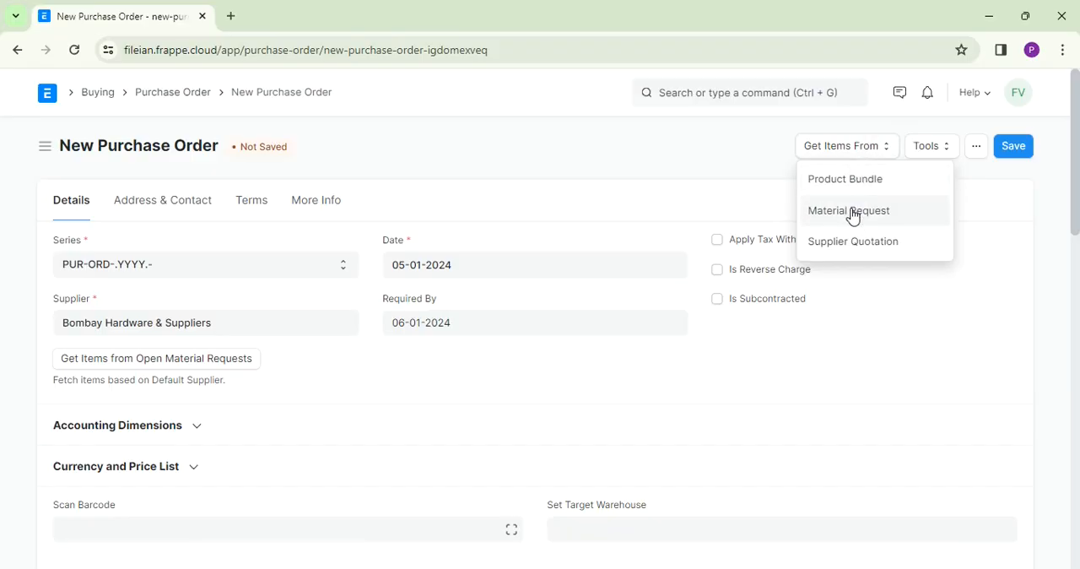
left_click(852, 217)
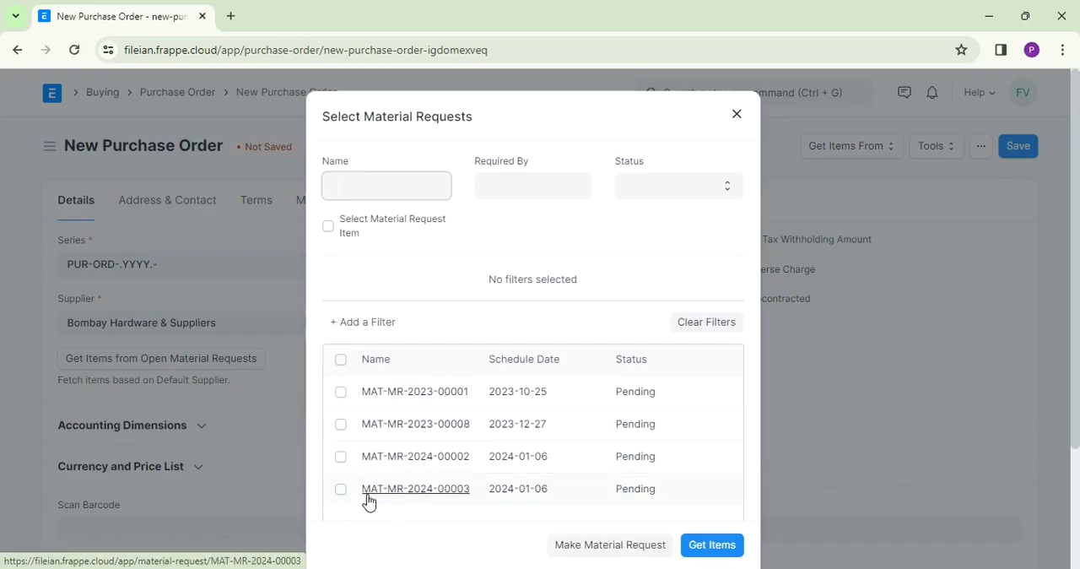
left_click(340, 491)
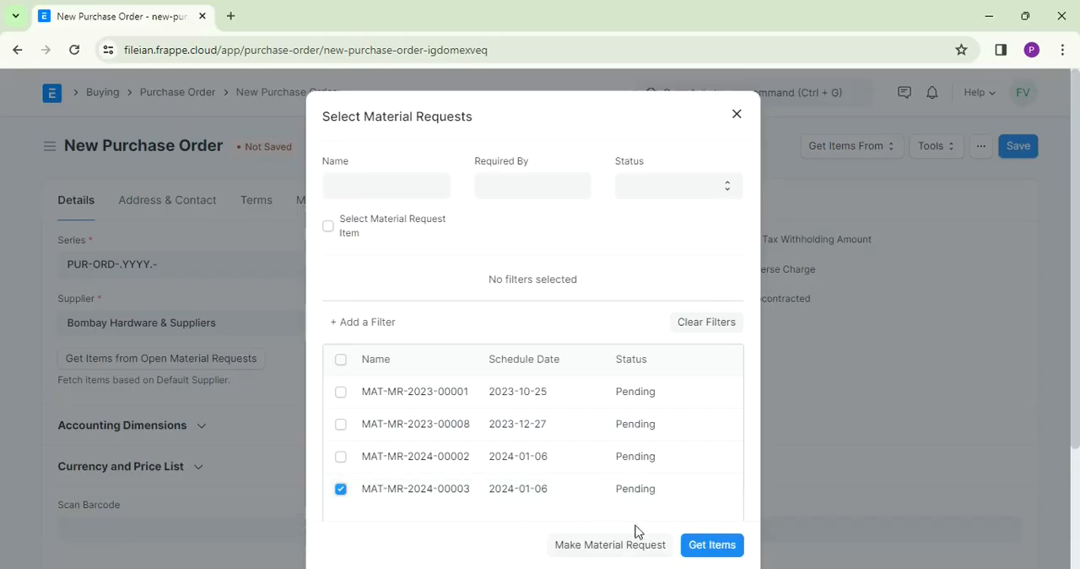
left_click(713, 545)
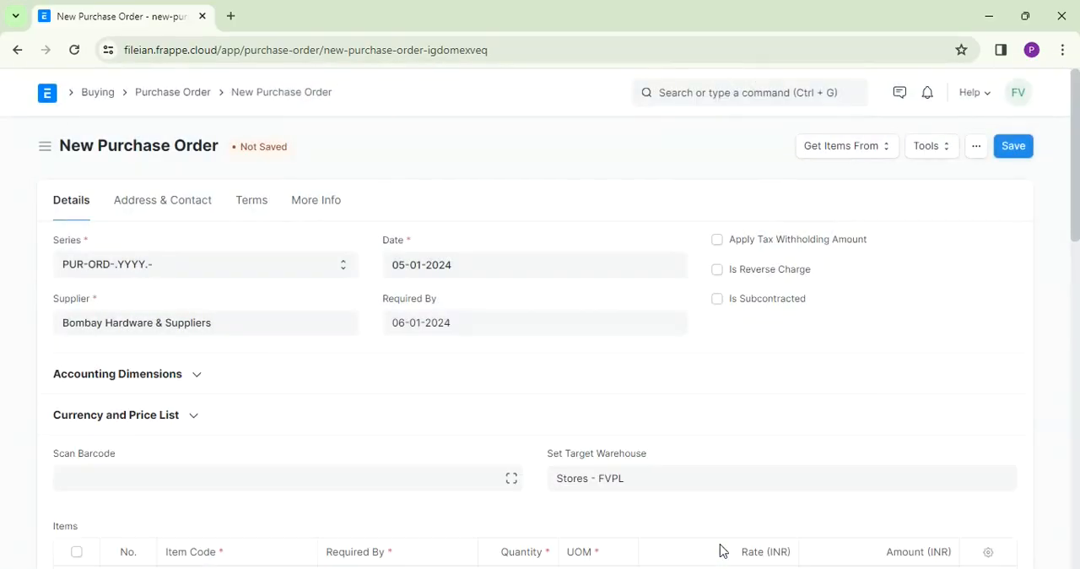
- Set the rate of the HP Laptop row in the purchase order to 25,000 INR
left_click(1076, 229)
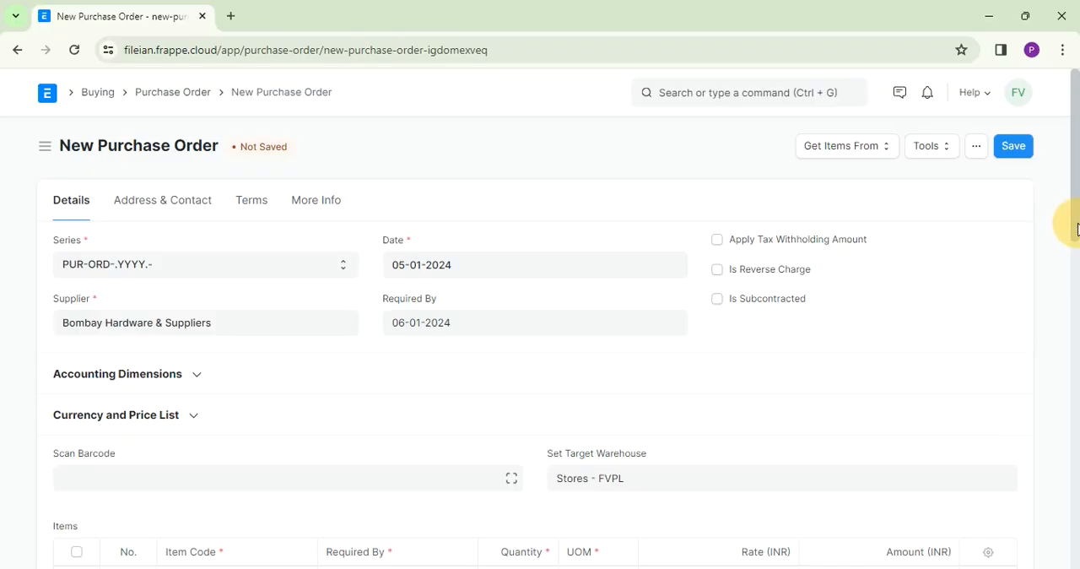
left_click_drag(1076, 229, 1077, 328)
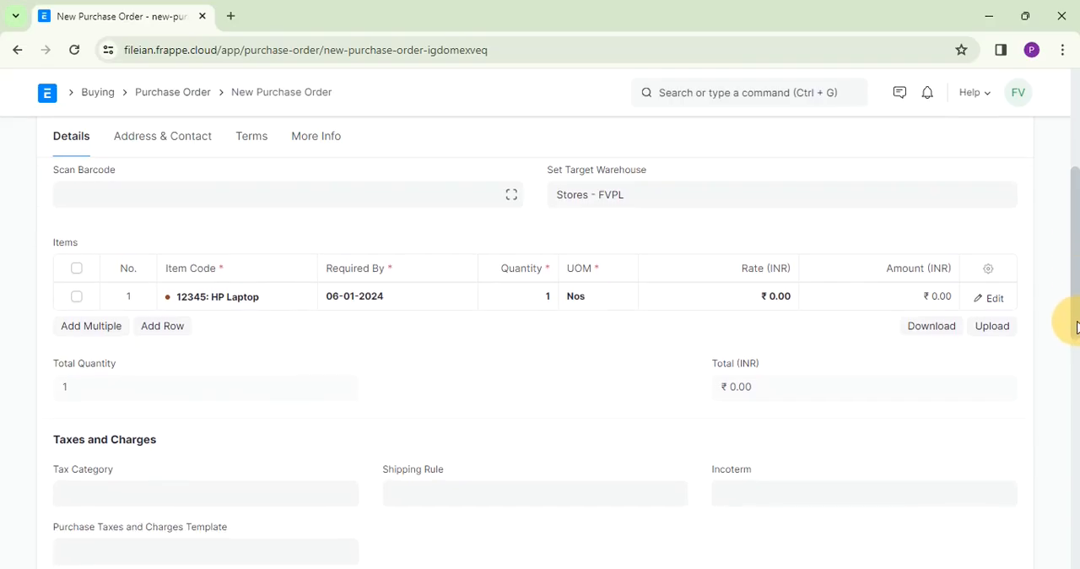
left_click(759, 299)
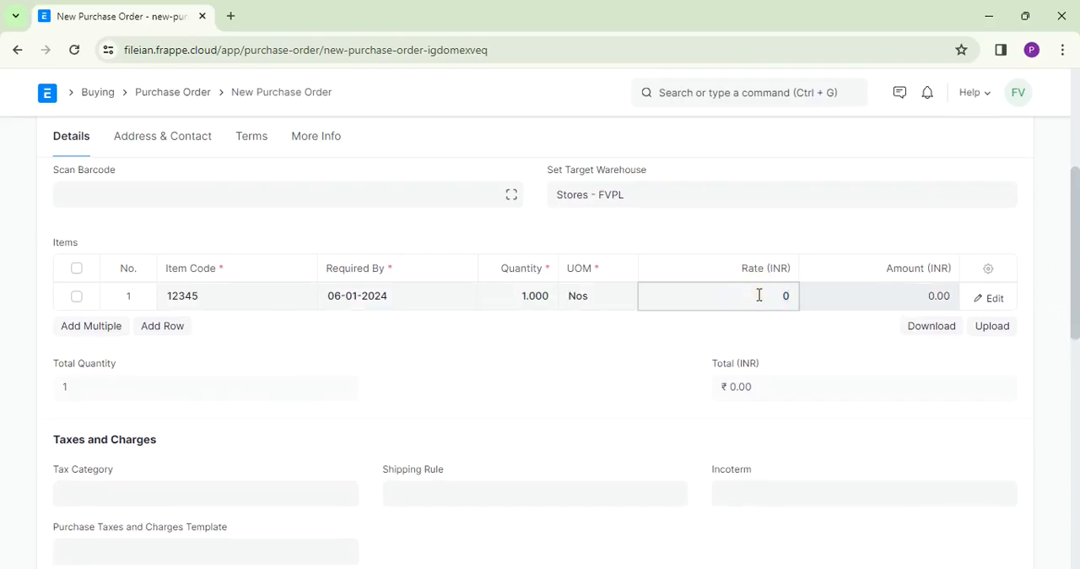
type("3")
key("BackSpace")
type("25000")
- Apply the Input GST In-state purchase taxes and charges template to the purchase order
left_click_drag(1075, 309, 1078, 384)
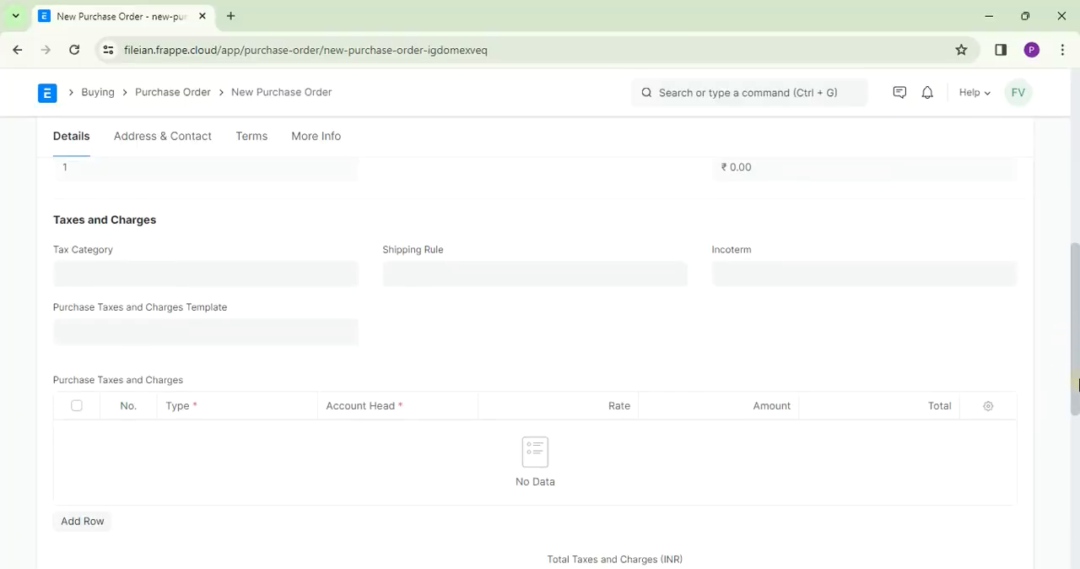
left_click(156, 339)
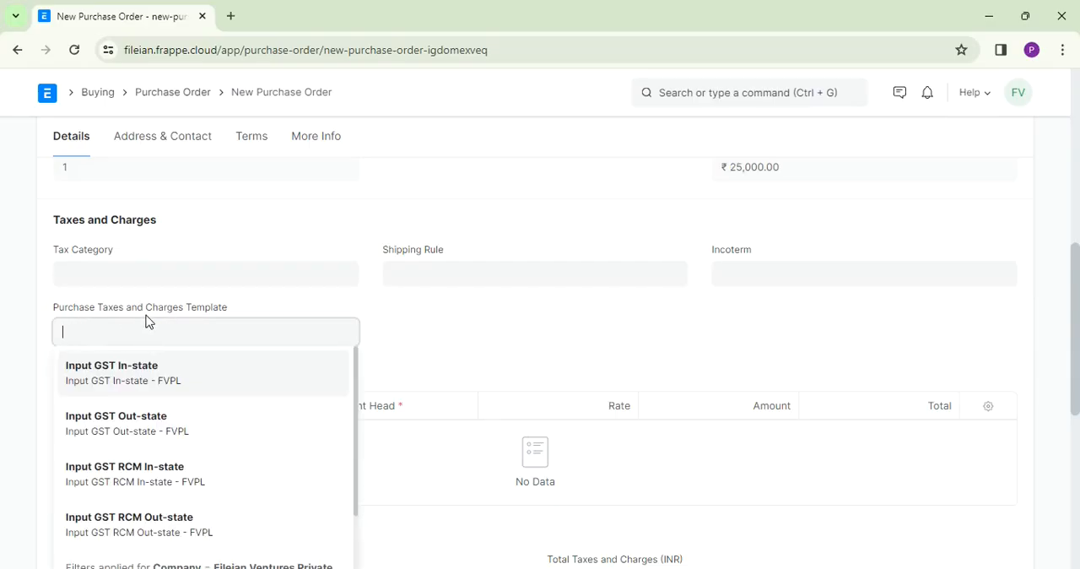
left_click(123, 369)
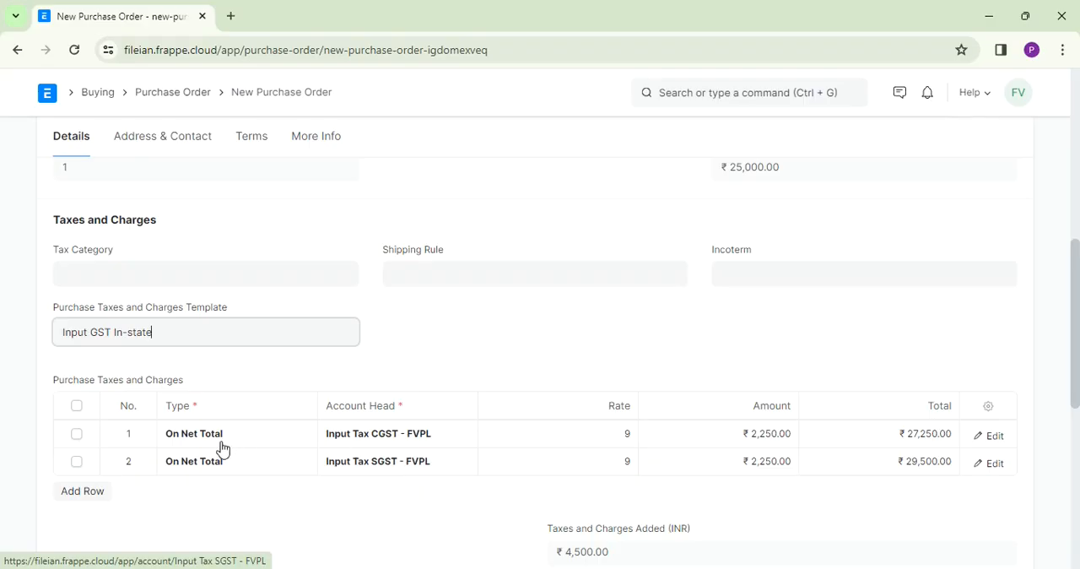
- Delete the CGST and SGST rows from the purchase order's taxes table and clear its Purchase Taxes and Charges Template
left_click(76, 409)
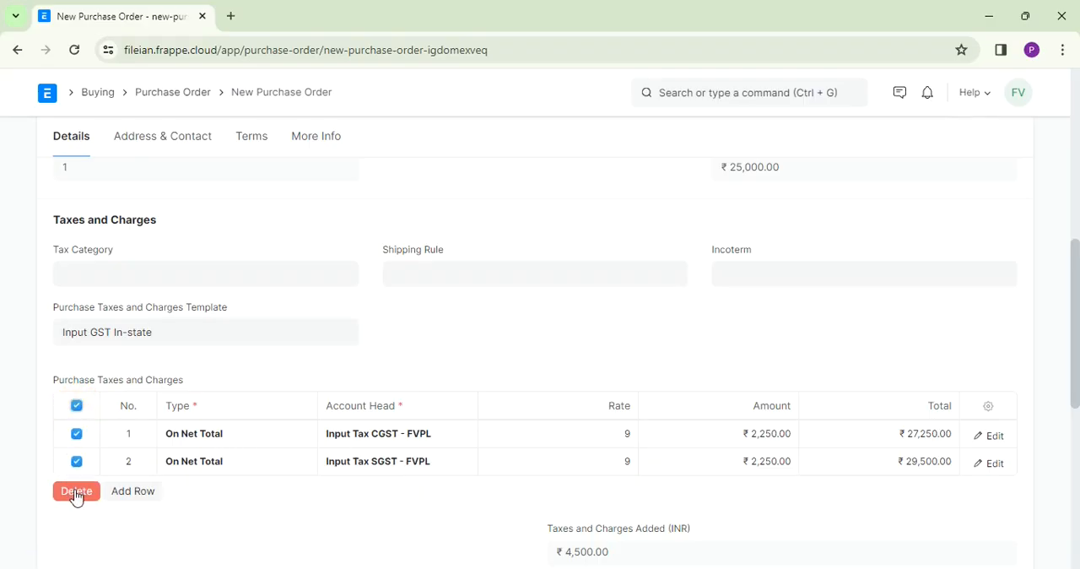
left_click(76, 491)
left_click(171, 324)
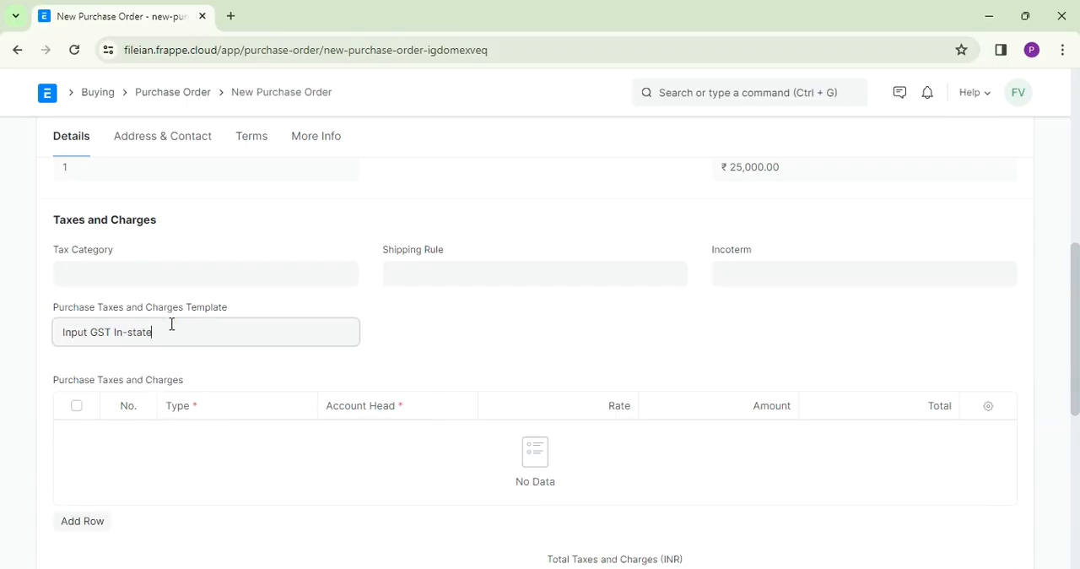
key("BackSpace")
key("BackSpace")
key("BackSpace")
key("BackSpace")
key("BackSpace")
key("BackSpace")
key("BackSpace")
key("BackSpace")
key("BackSpace")
key("BackSpace")
key("BackSpace")
key("BackSpace")
key("BackSpace")
key("BackSpace")
key("BackSpace")
key("BackSpace")
key("BackSpace")
key("BackSpace")
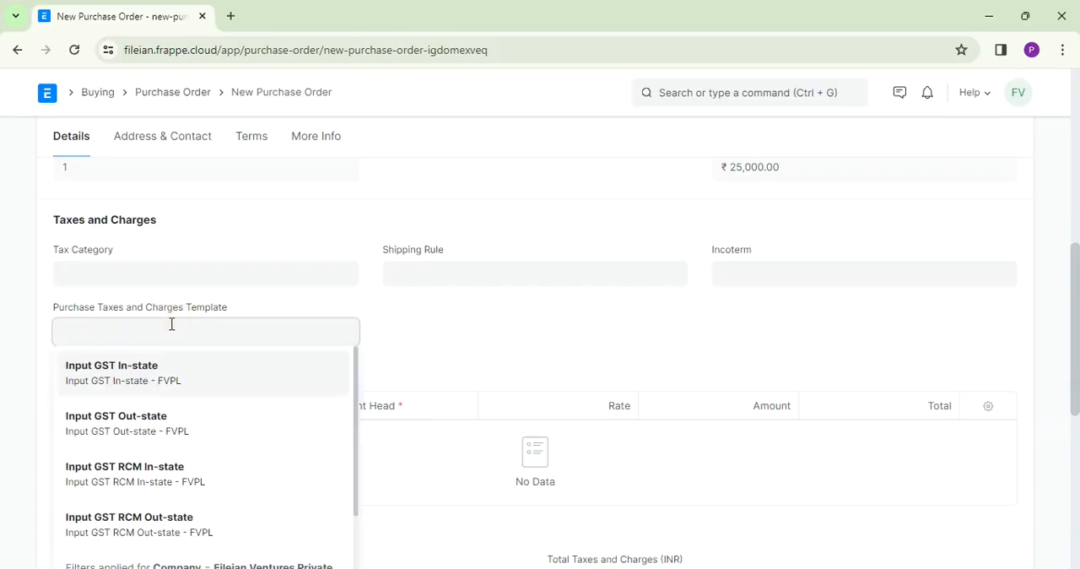
left_click(976, 230)
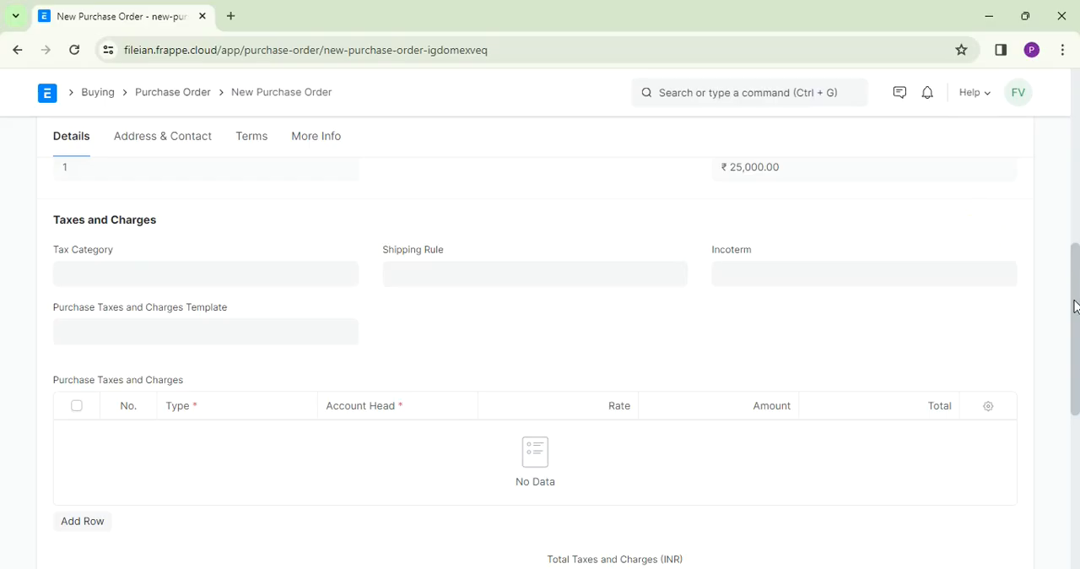
- Save the Bombay Hardware & Suppliers purchase order and submit it permanently
left_click_drag(1074, 307, 1067, 205)
left_click(1015, 146)
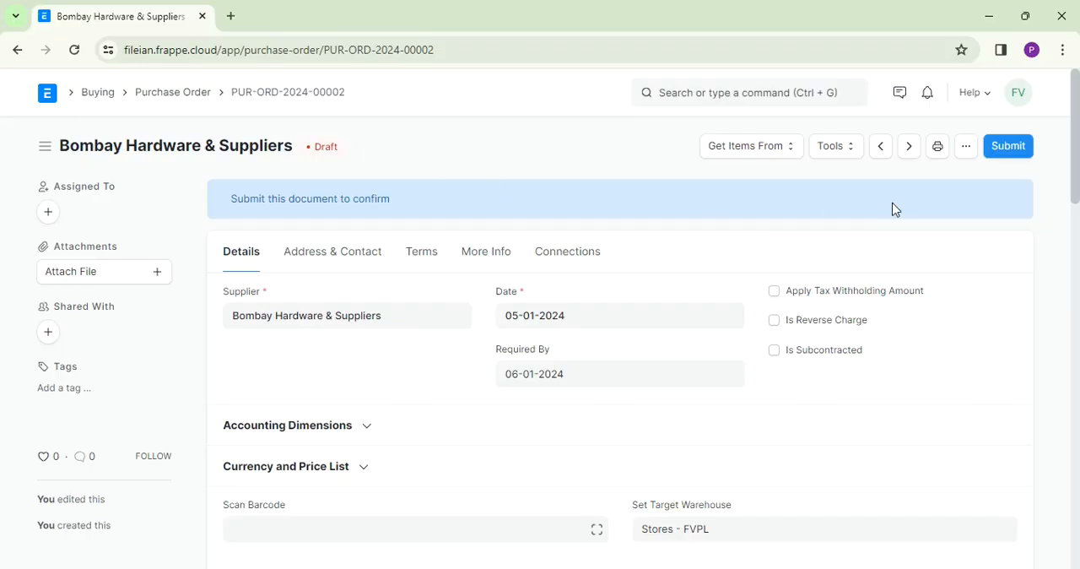
left_click(1009, 146)
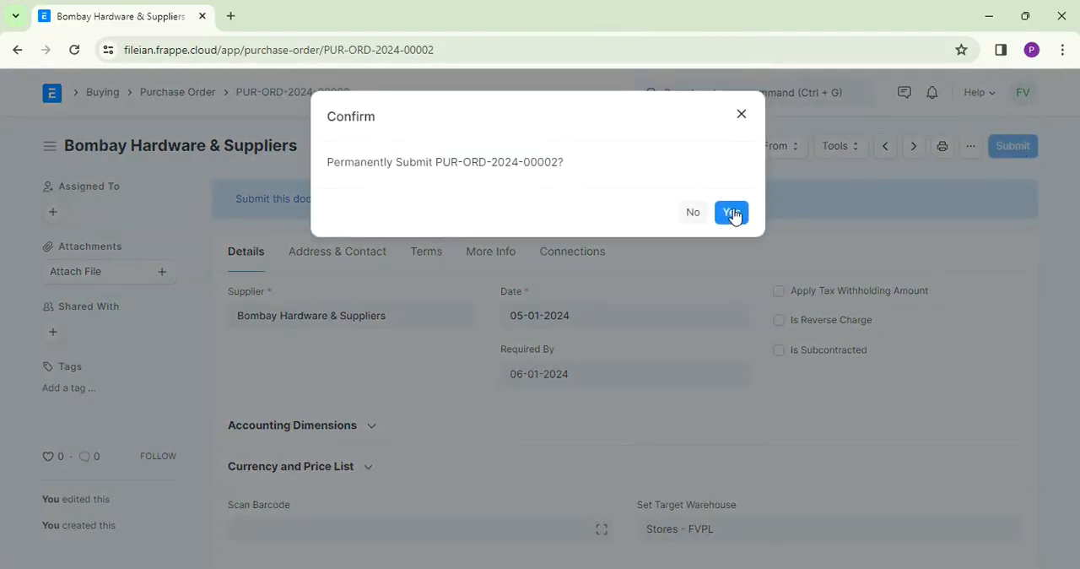
left_click(734, 213)
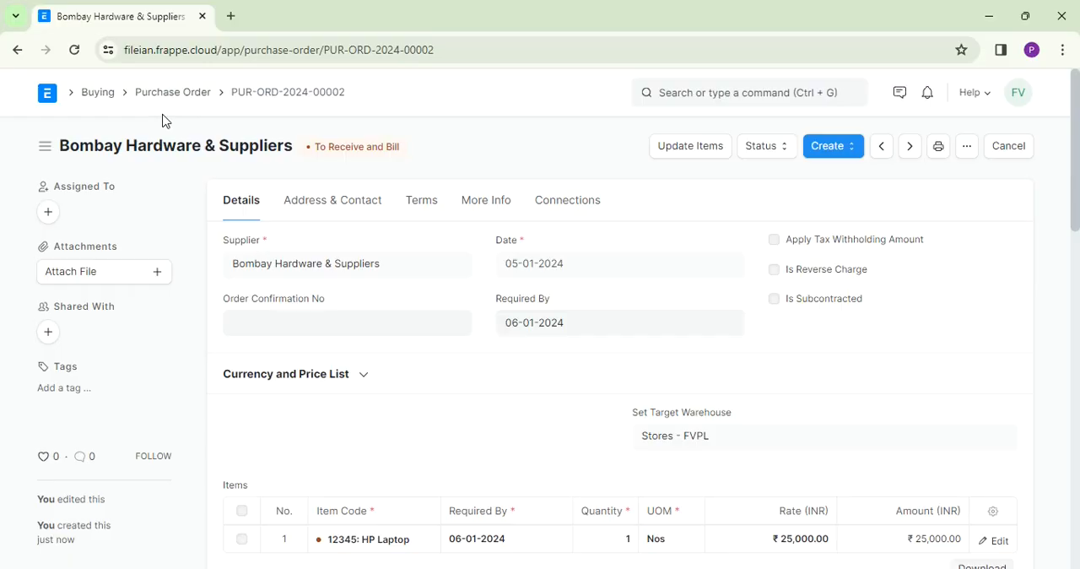
- Start a new blank purchase receipt from the Stock workspace
left_click(105, 93)
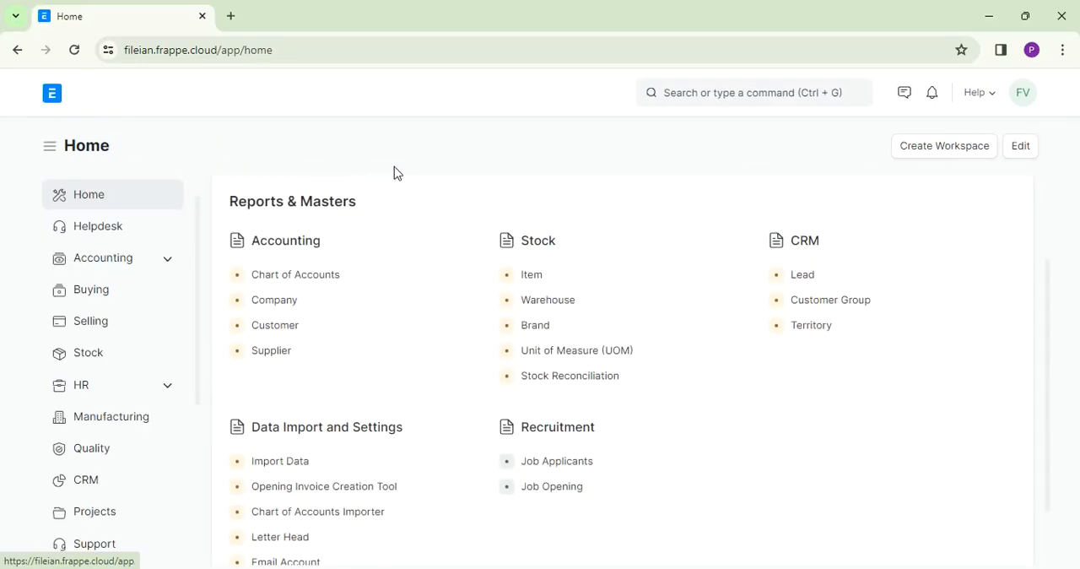
left_click(92, 299)
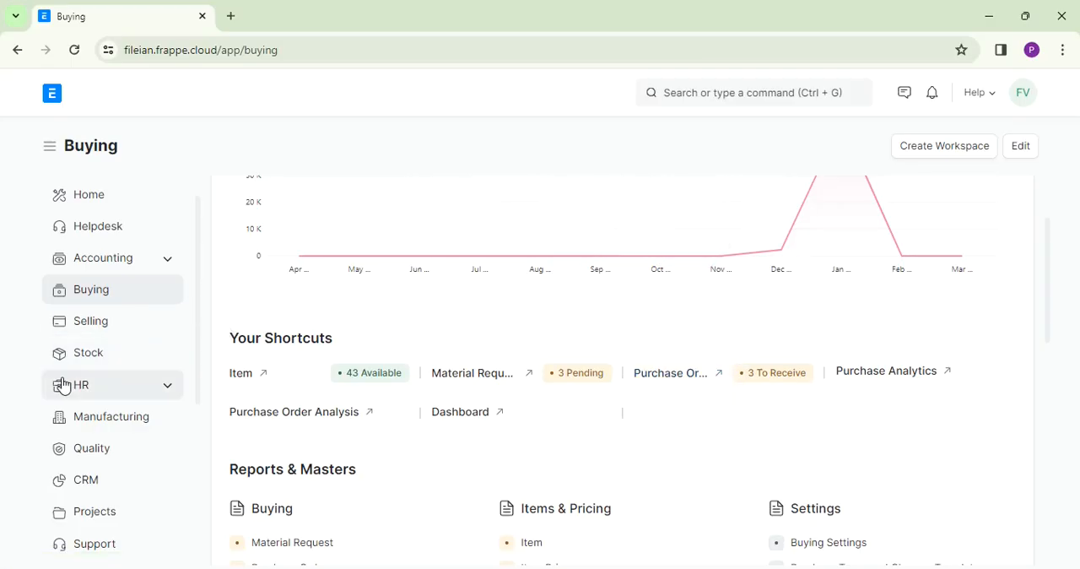
left_click(83, 360)
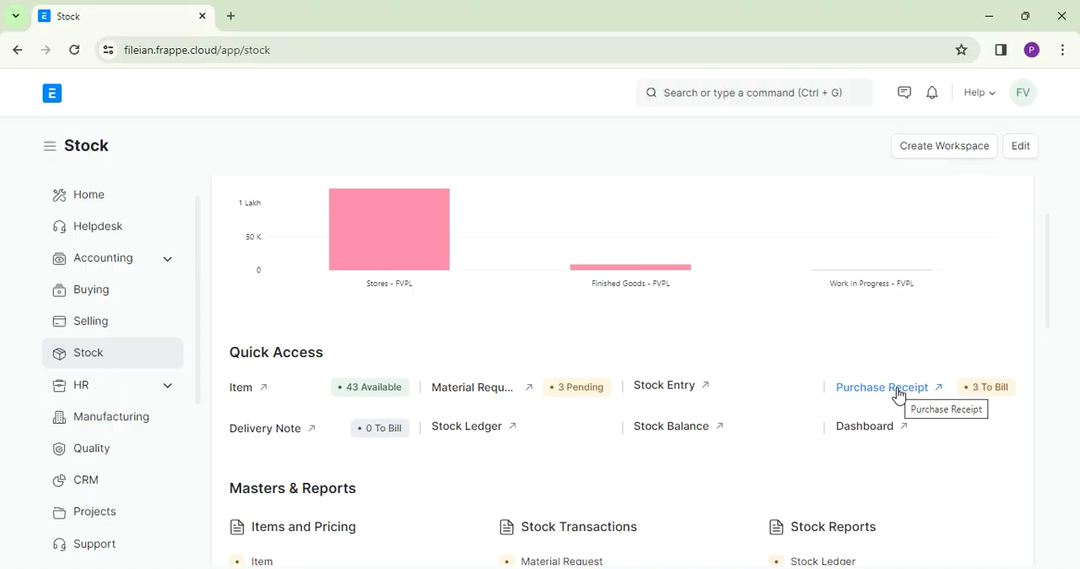
left_click(881, 387)
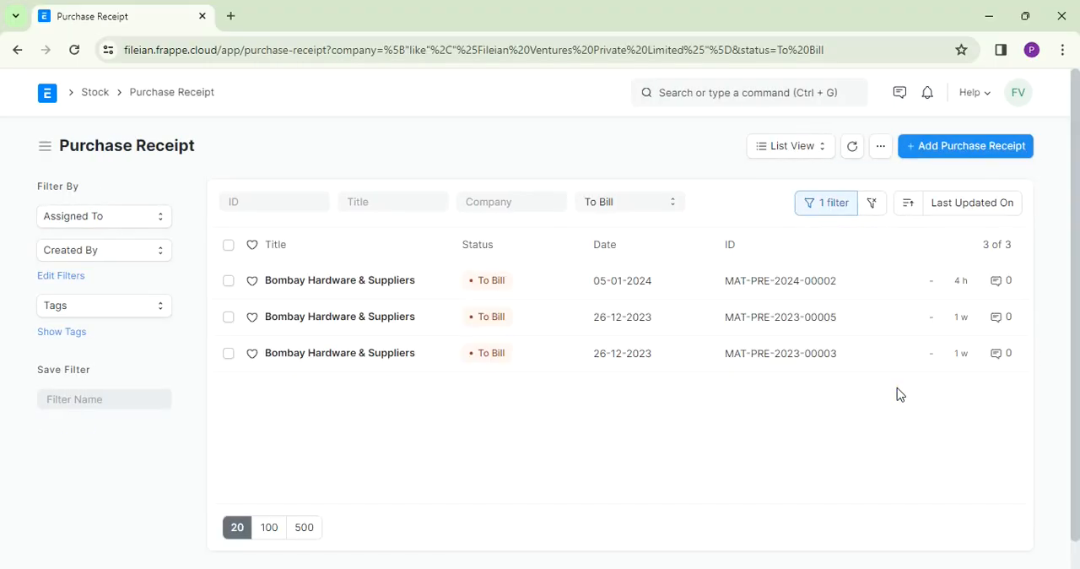
left_click(941, 154)
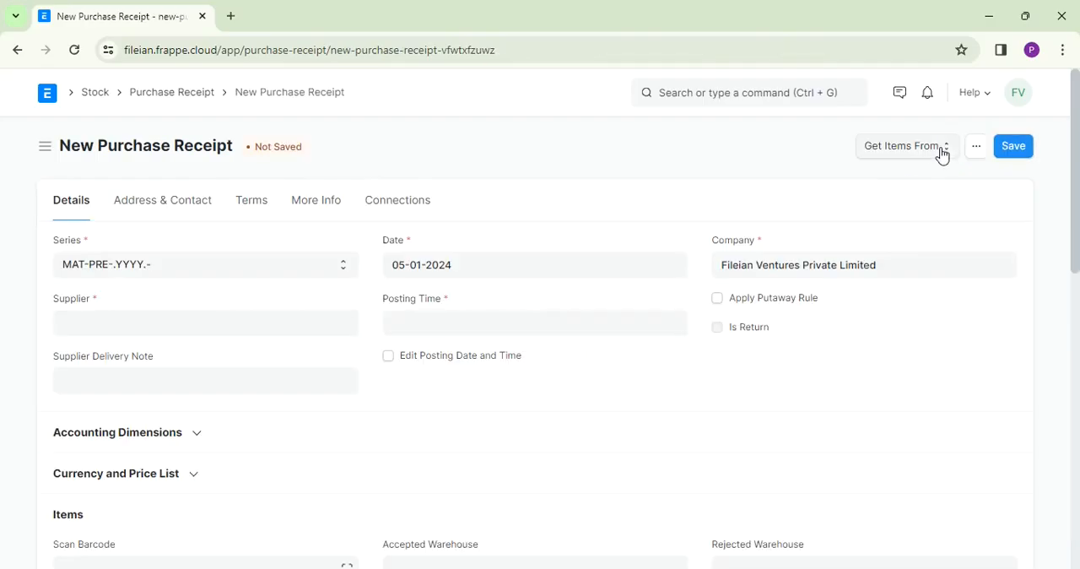
- Set the new receipt's supplier to Bombay Hardware & Suppliers and its Supplier Delivery Note to 12345
left_click(188, 324)
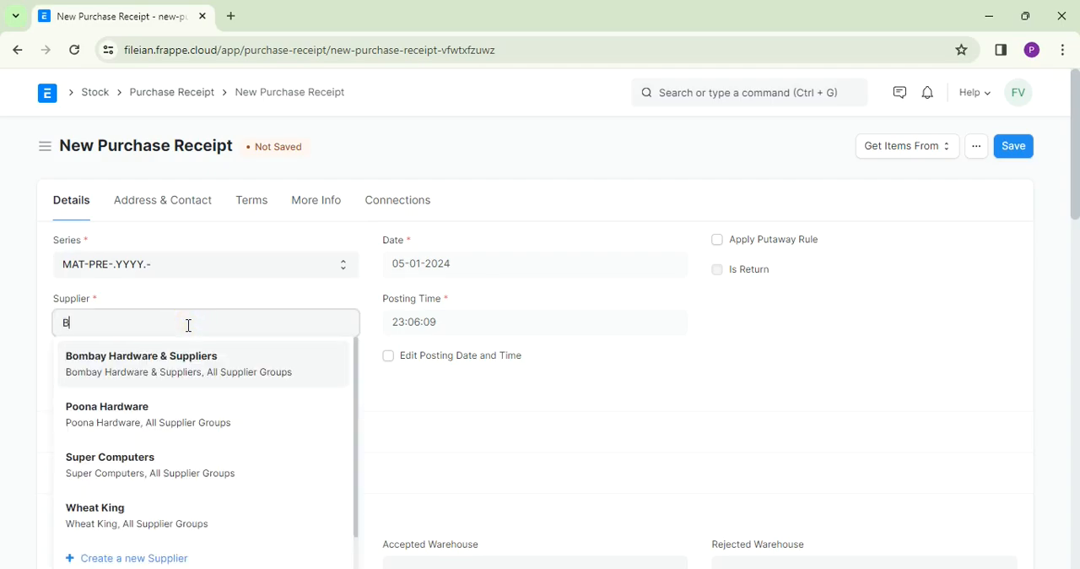
left_click(166, 365)
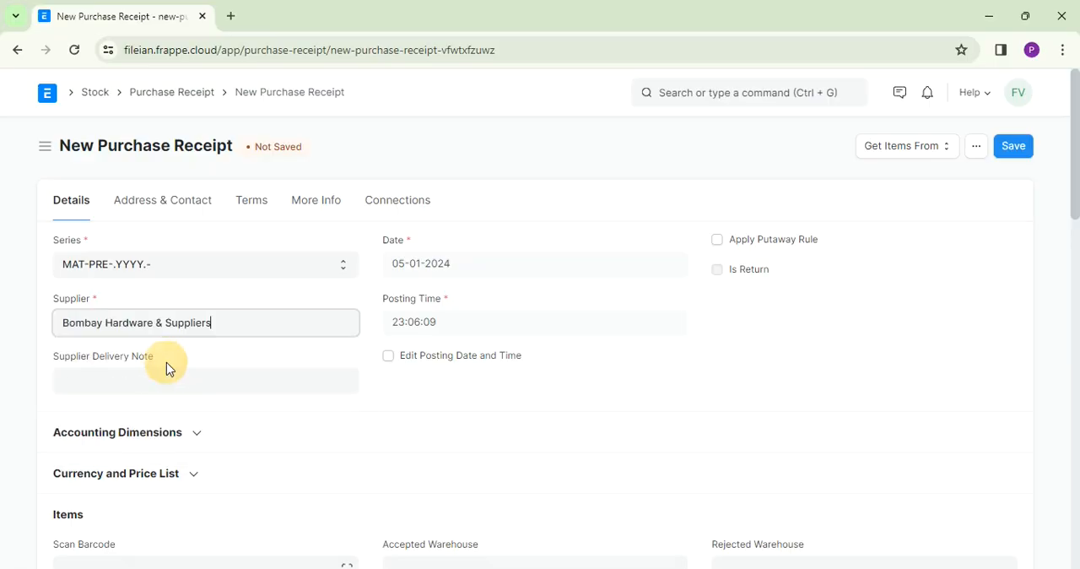
left_click(160, 384)
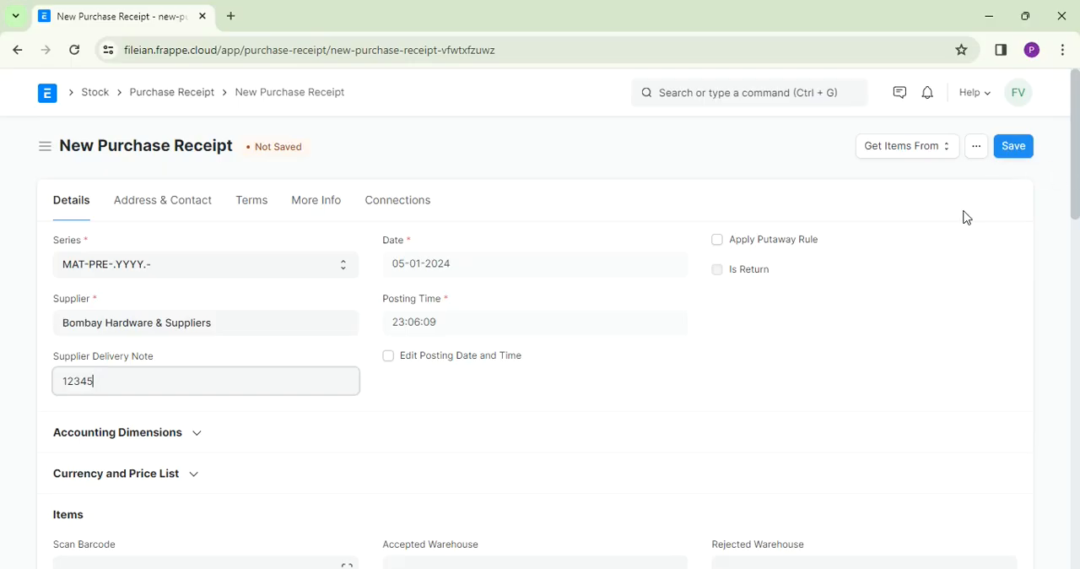
- Look up the supplier's purchase orders as an item source for the receipt, and open the HP Laptop order to review its items and taxes
left_click(923, 151)
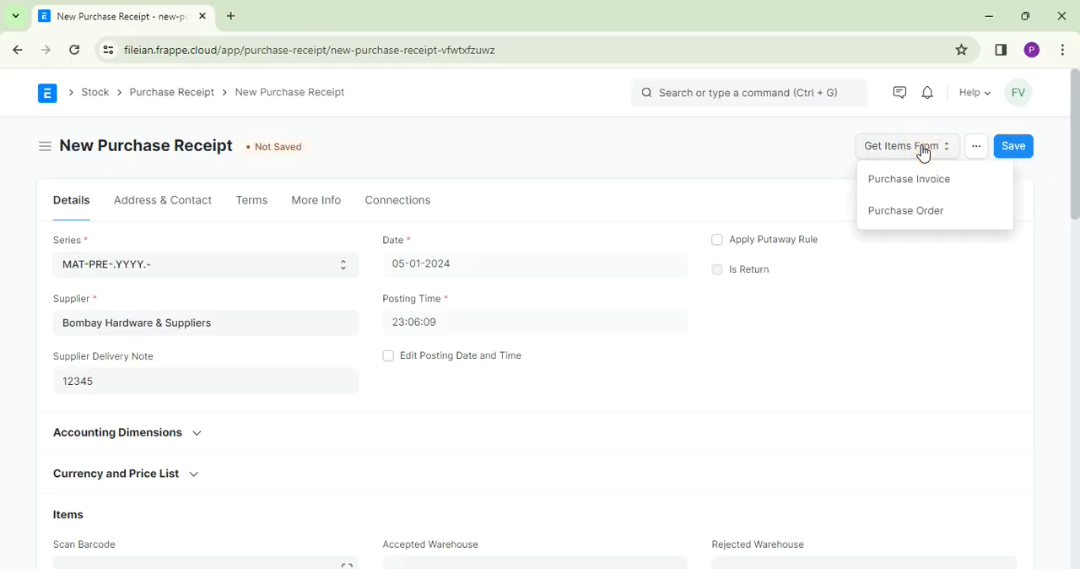
left_click(895, 222)
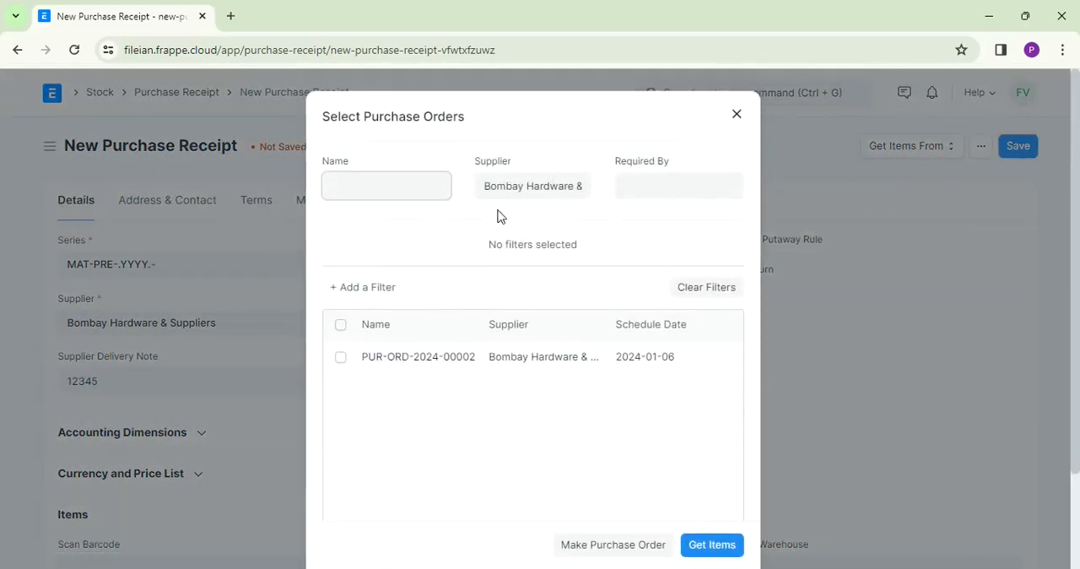
left_click(414, 358)
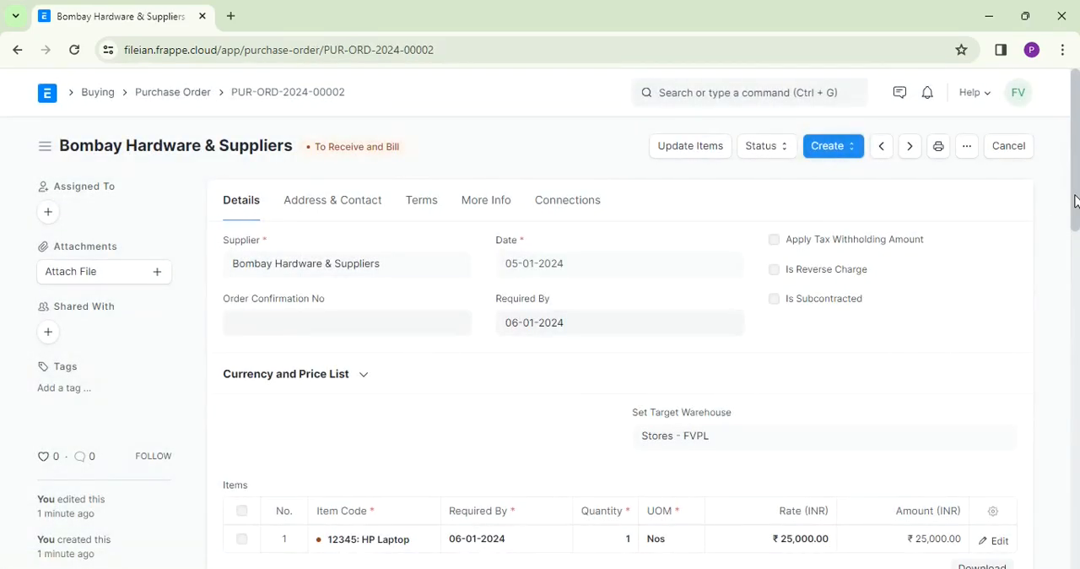
left_click_drag(1074, 200, 1077, 258)
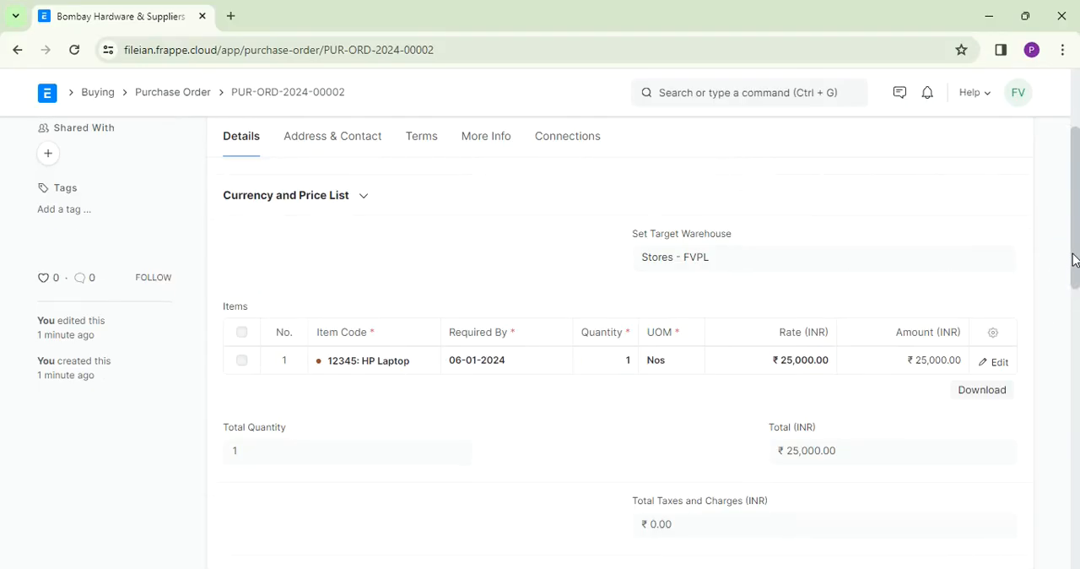
left_click_drag(1074, 260, 1046, 174)
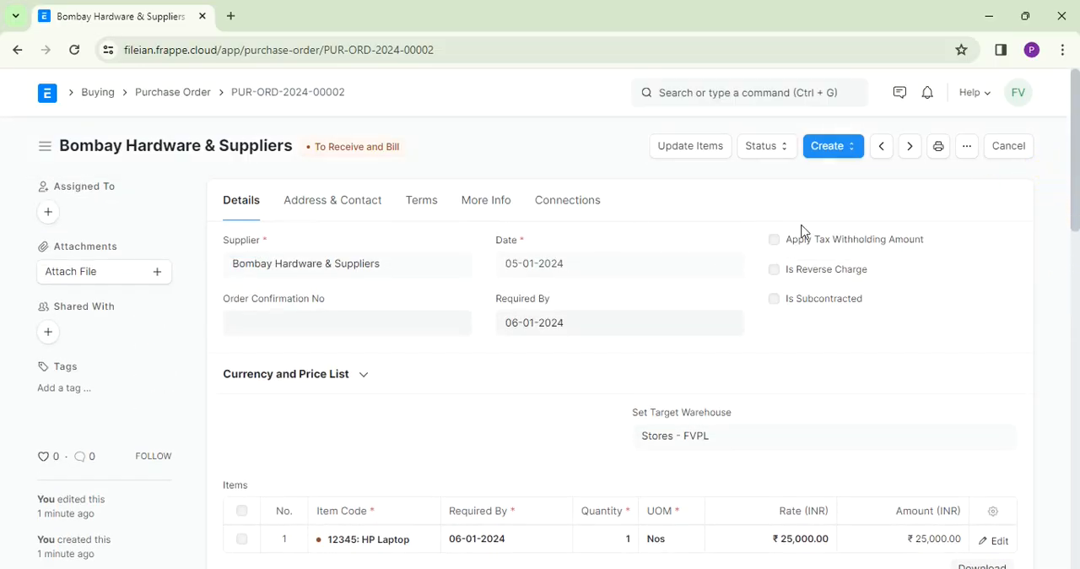
- Create a purchase receipt directly from the HP Laptop purchase order and set its Supplier Delivery Note to 12345
left_click(854, 157)
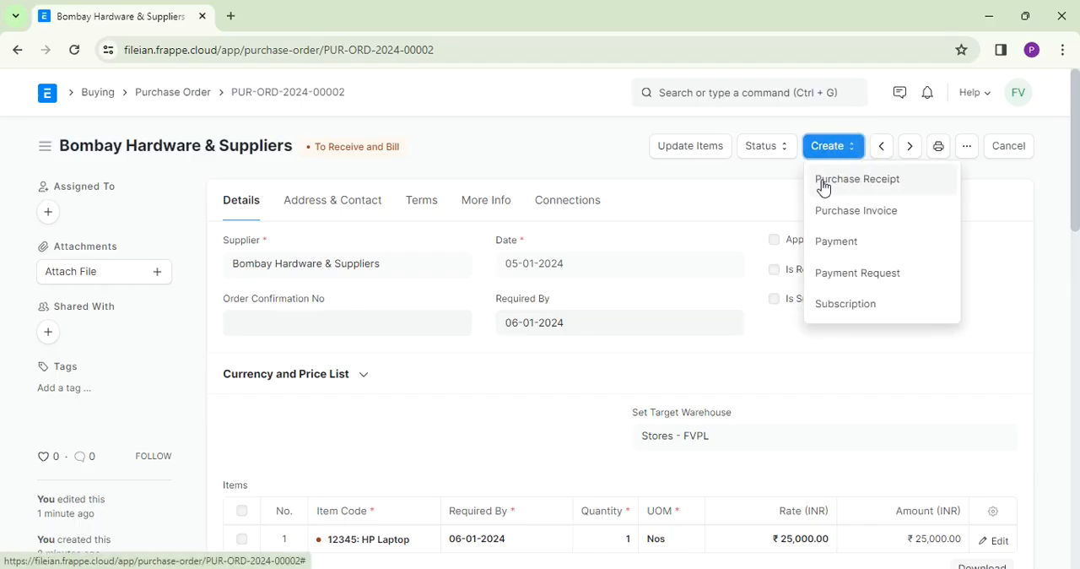
left_click(844, 187)
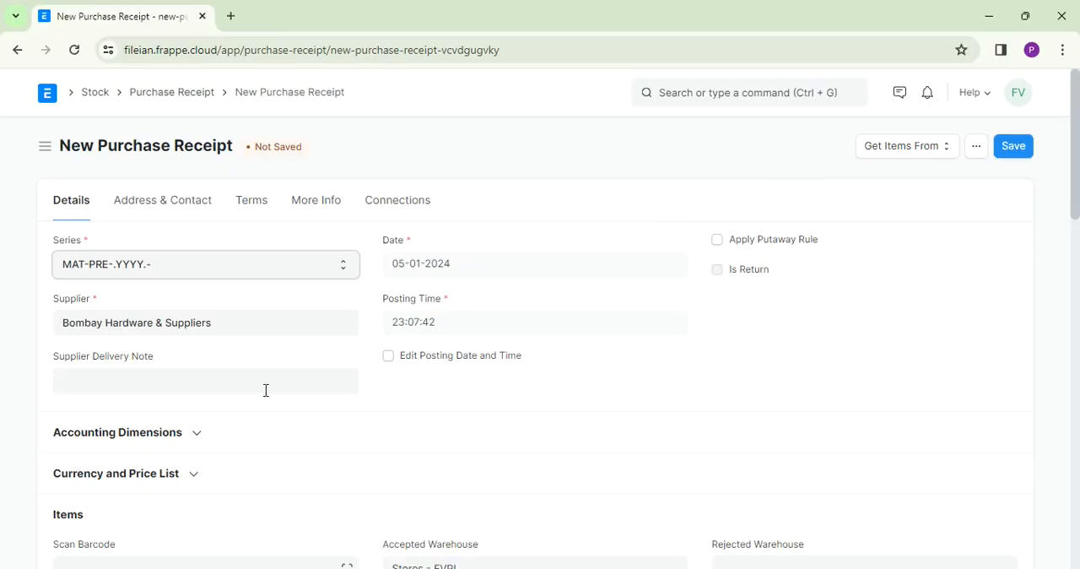
left_click(215, 380)
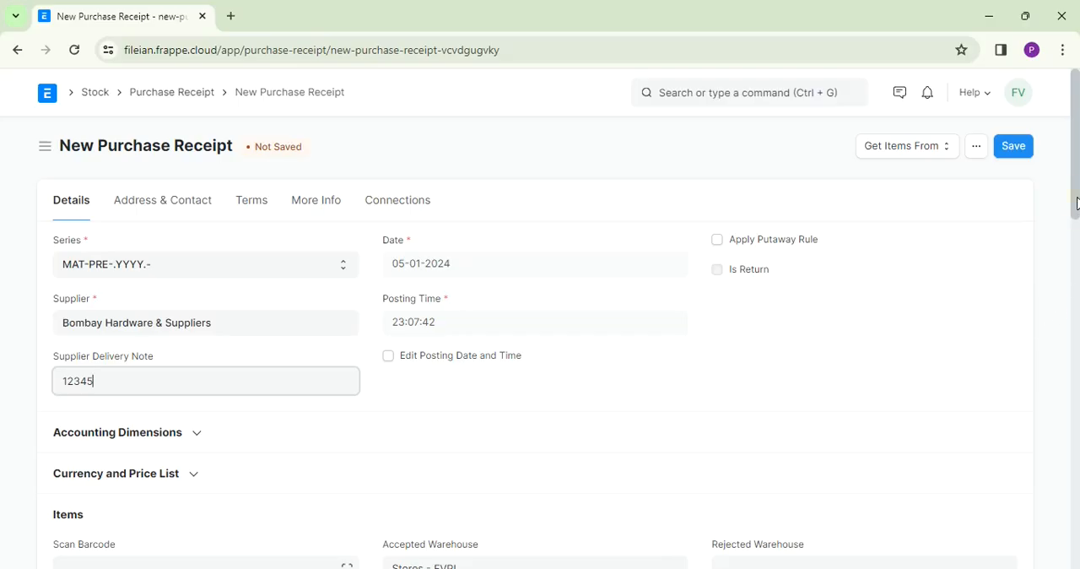
- Save the Bombay Hardware & Suppliers purchase receipt and submit it permanently
left_click_drag(1077, 202, 1075, 164)
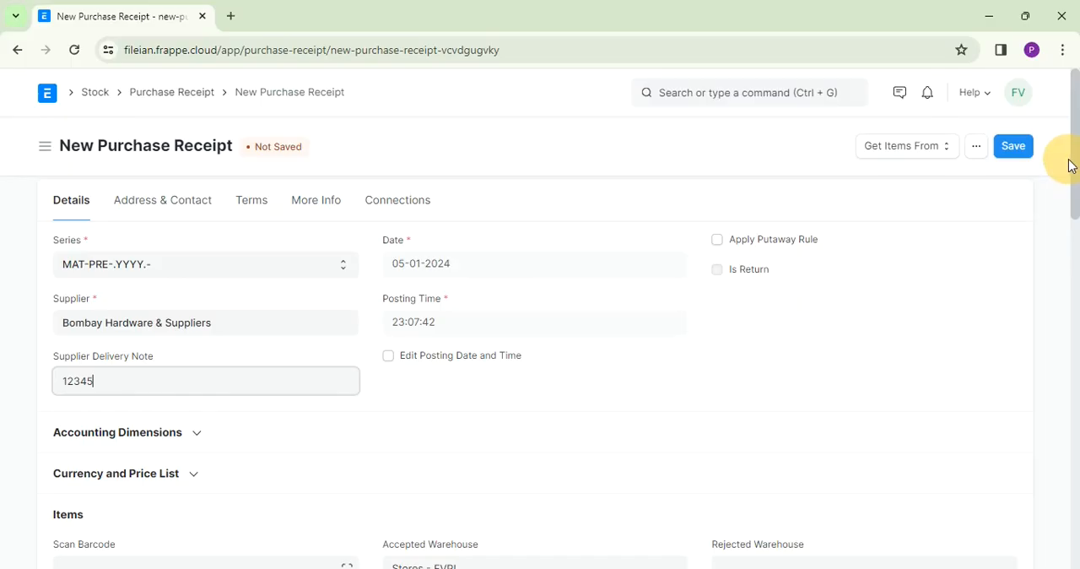
left_click(1013, 150)
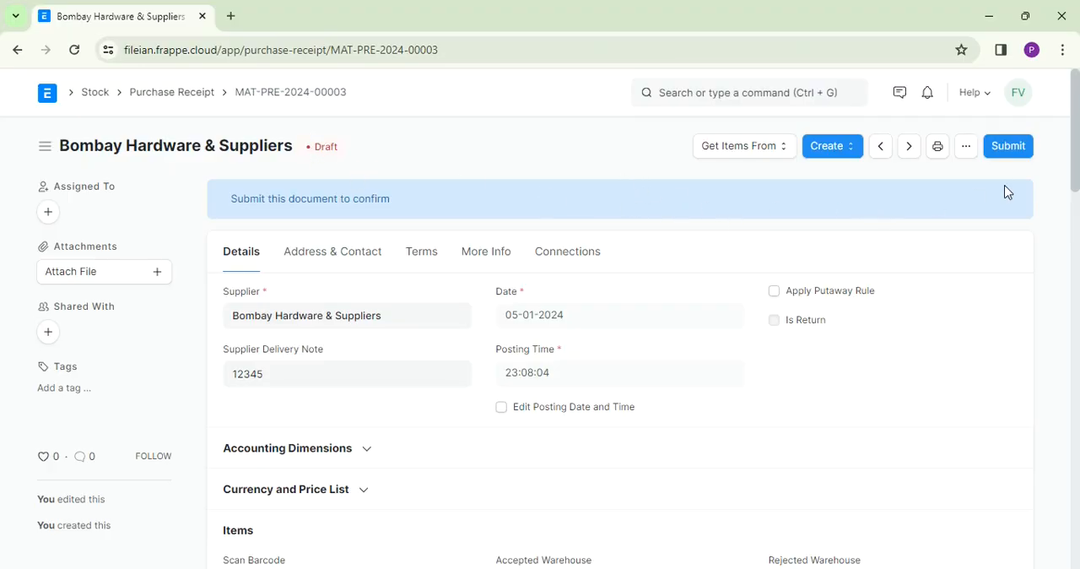
left_click(1015, 151)
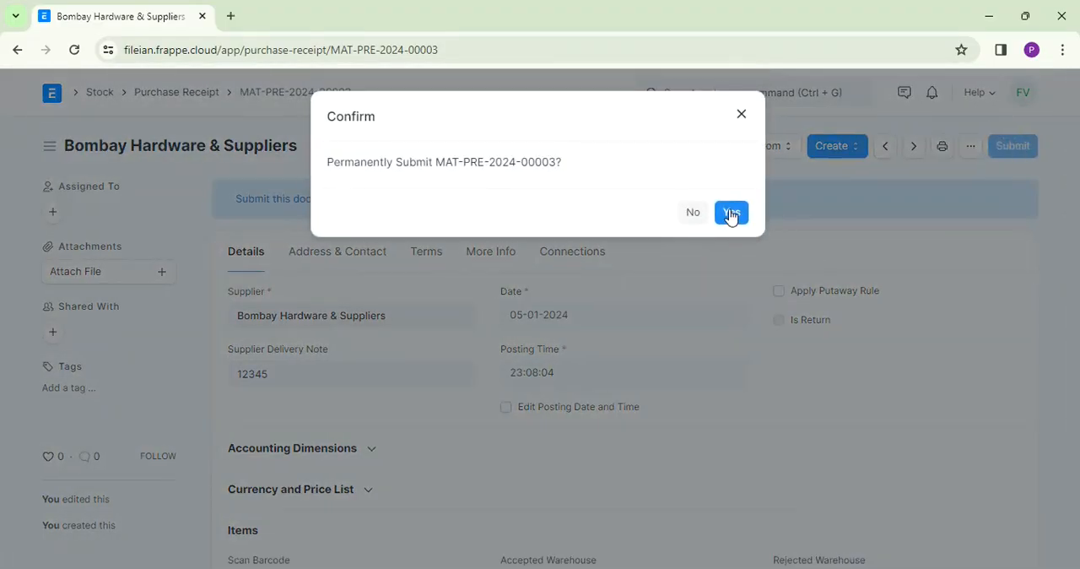
left_click(731, 216)
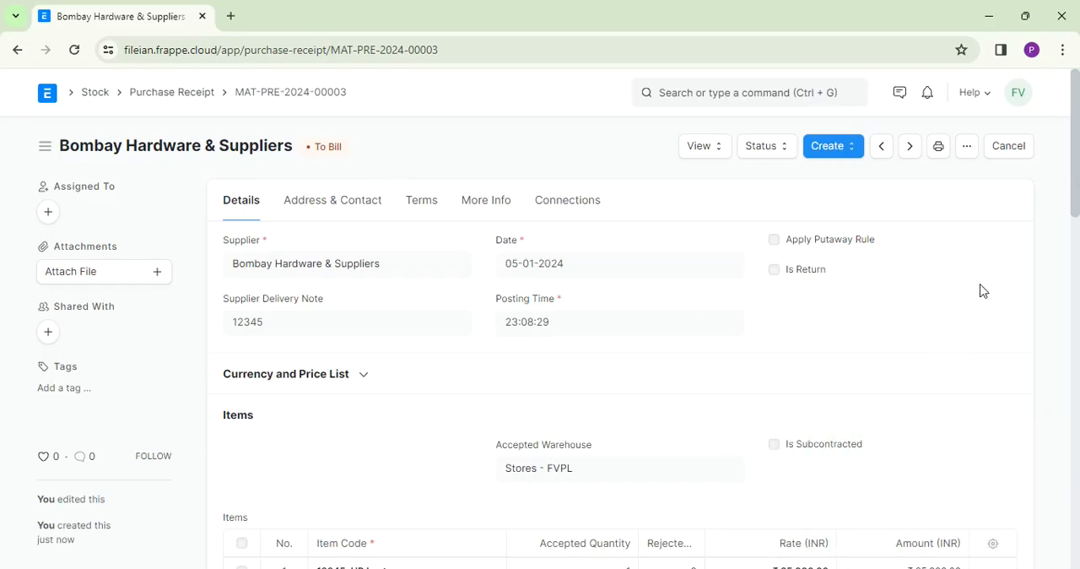
- Examine the purchase receipt's Stock Ledger, including the quantity, warehouse, rate and valuation columns for the HP Laptop
left_click(713, 154)
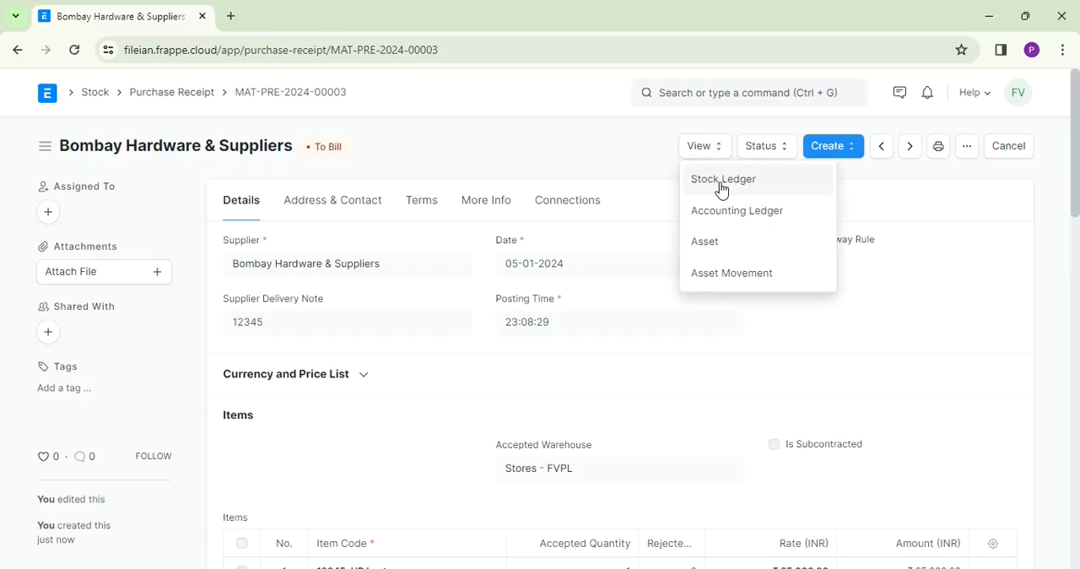
left_click(722, 189)
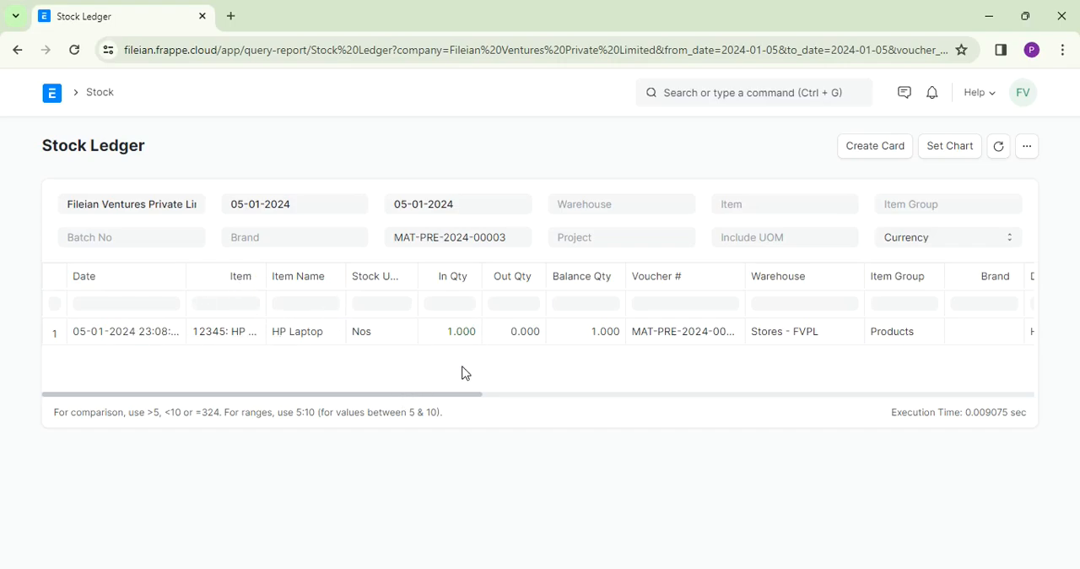
left_click_drag(449, 398, 506, 394)
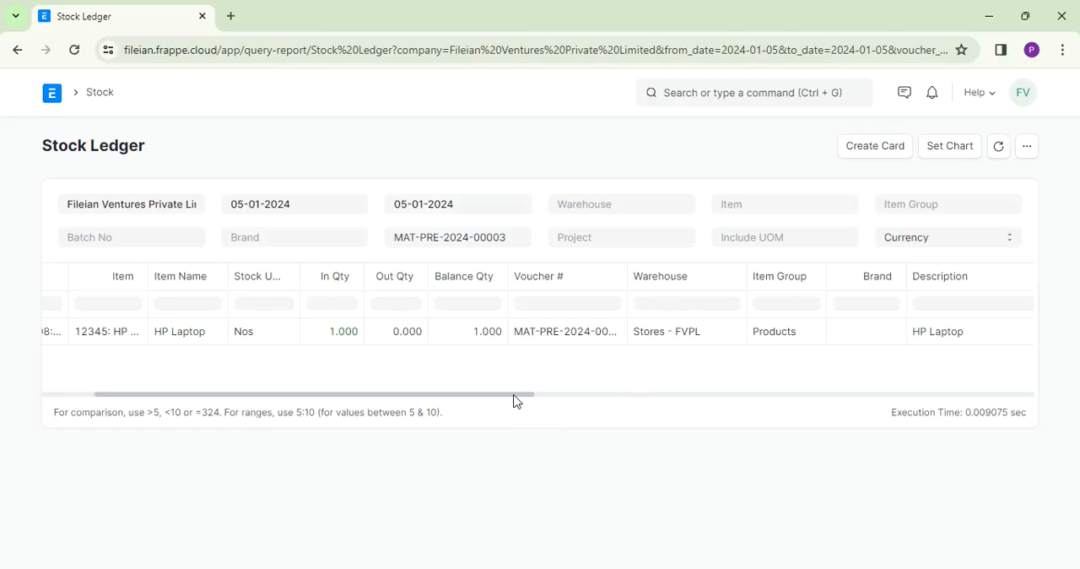
left_click_drag(515, 399, 719, 418)
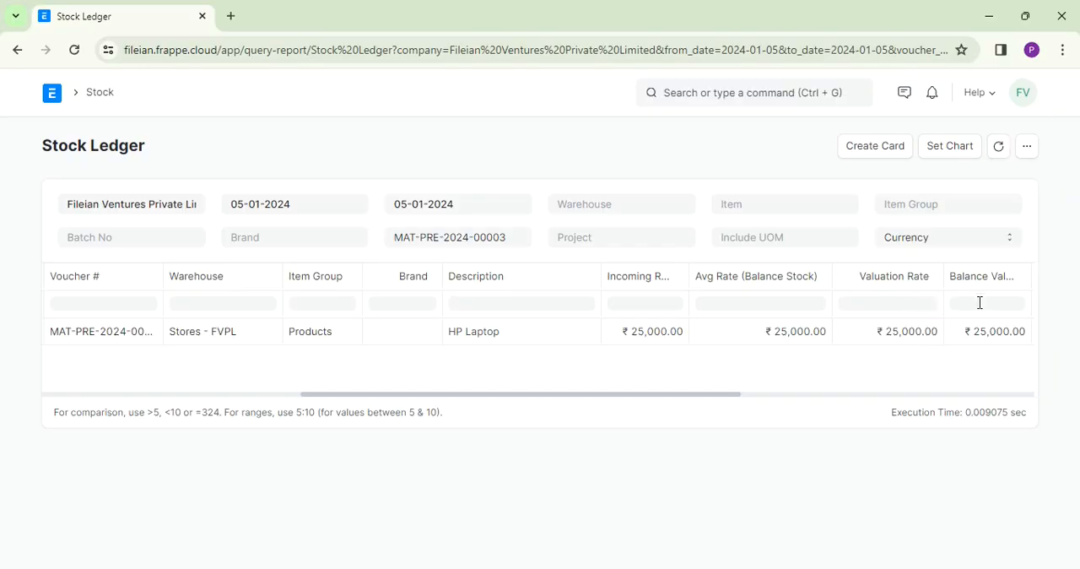
left_click_drag(735, 394, 885, 390)
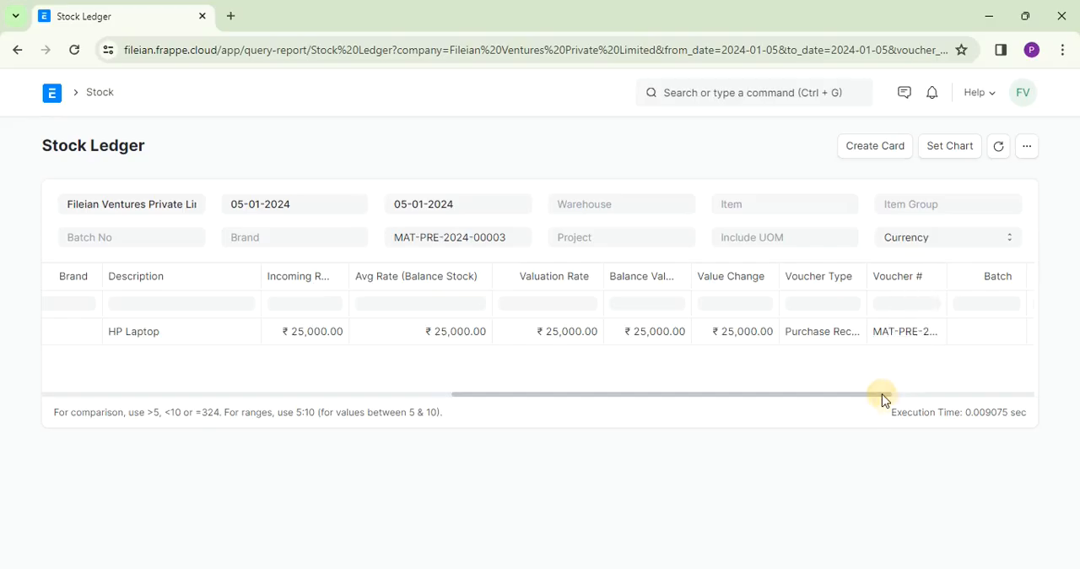
left_click_drag(884, 399, 598, 402)
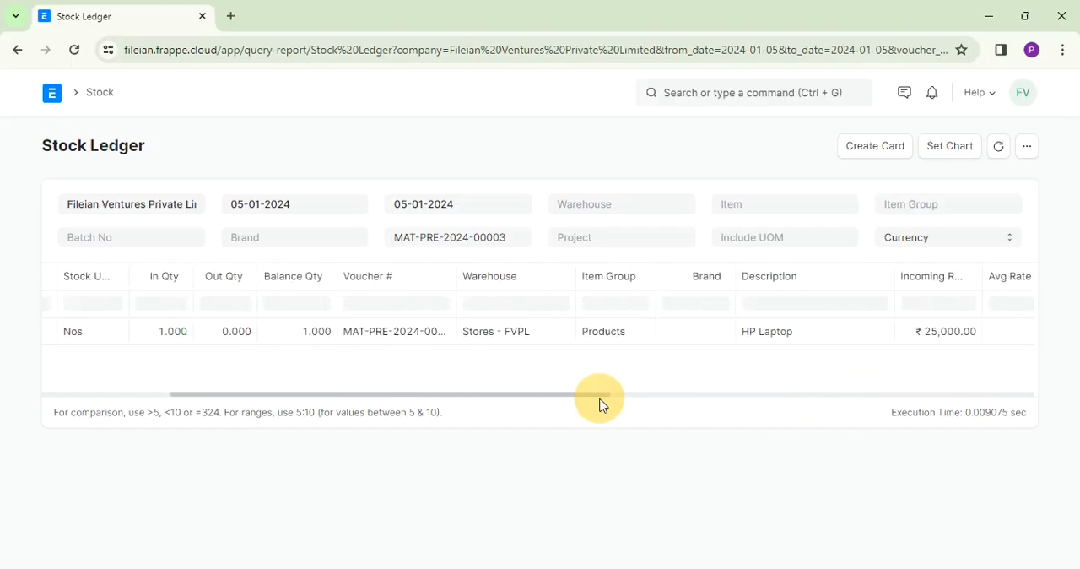
- Return to the purchase receipt and view its Accounting Ledger to check the debit and credit entries
left_click(17, 49)
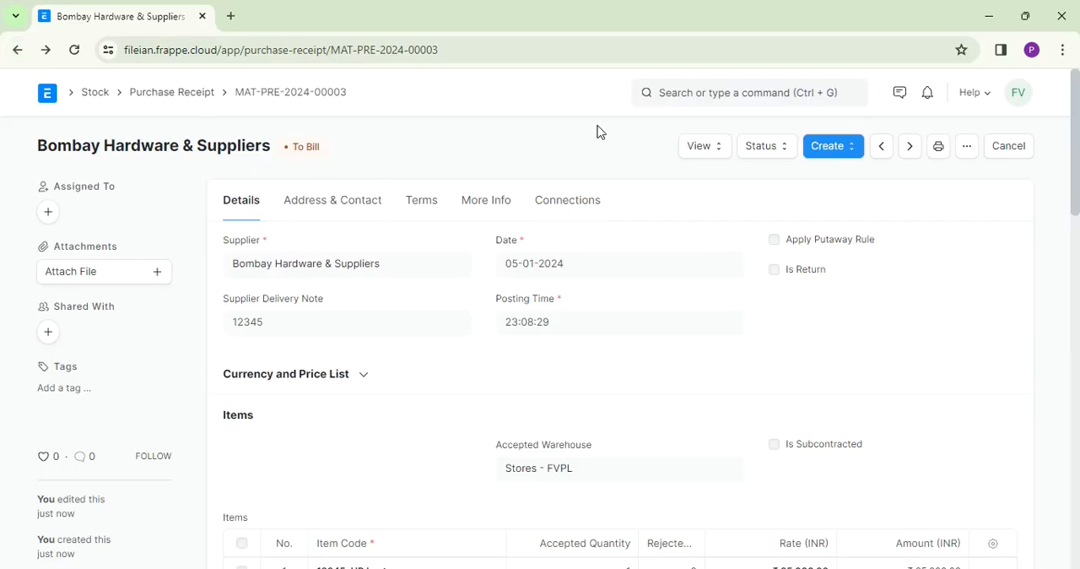
left_click(706, 155)
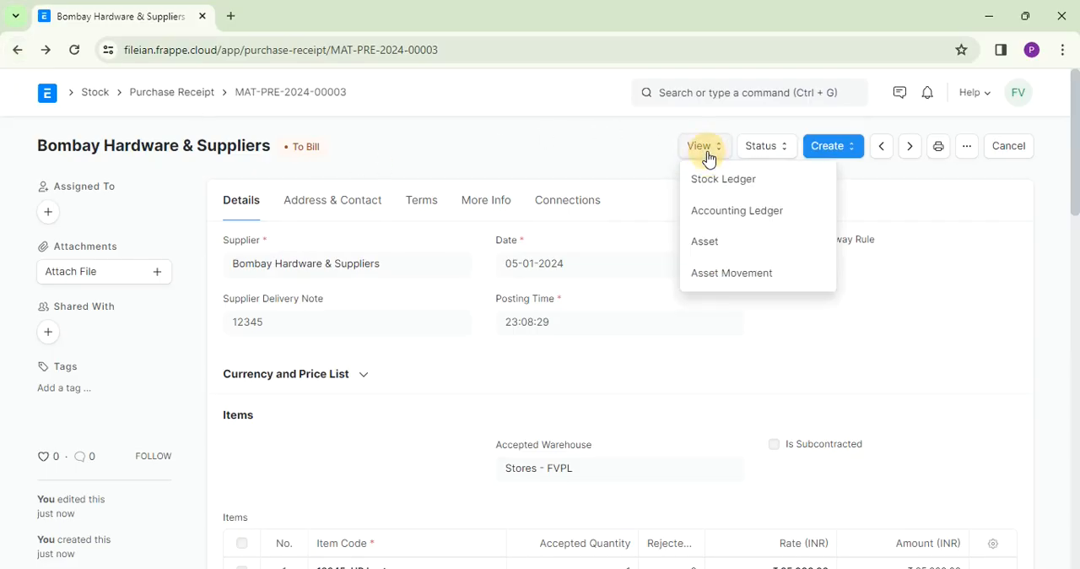
left_click(722, 209)
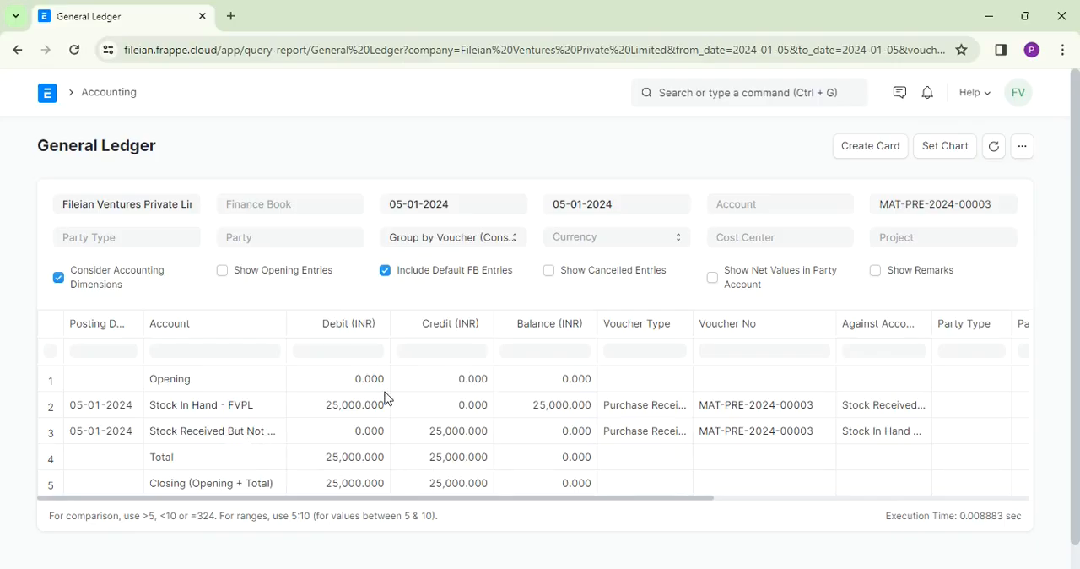
- Return to the purchase receipt, create a purchase invoice from it and look over the invoice form, including its supplier invoice fields
left_click(17, 50)
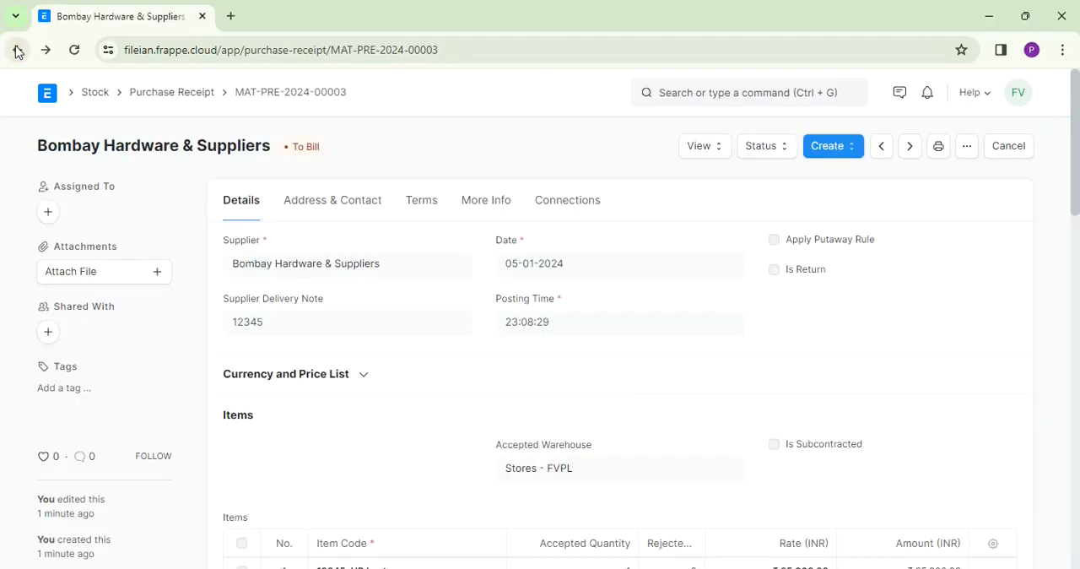
left_click(850, 154)
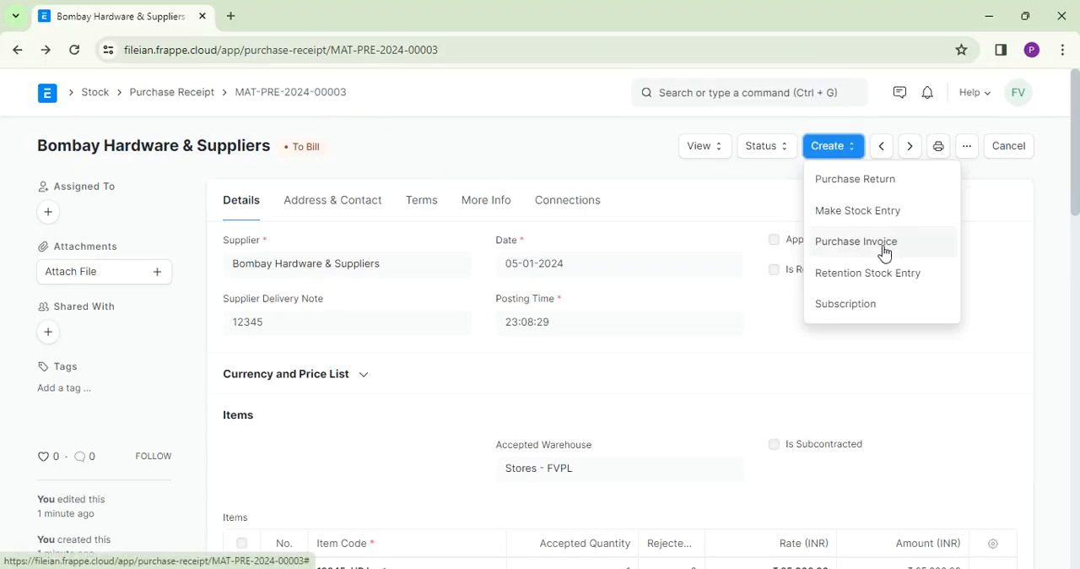
left_click(856, 242)
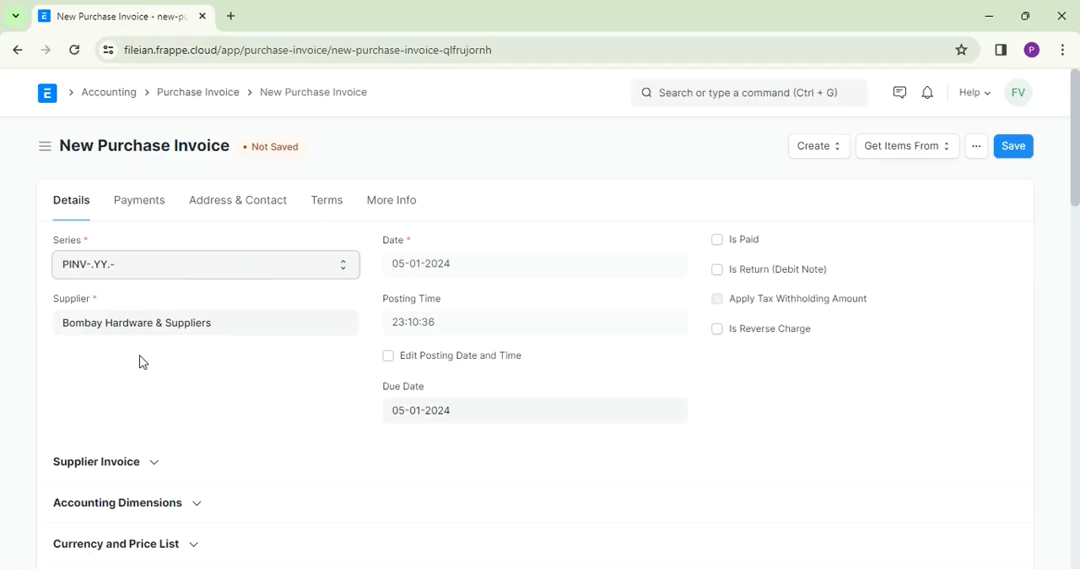
left_click(160, 473)
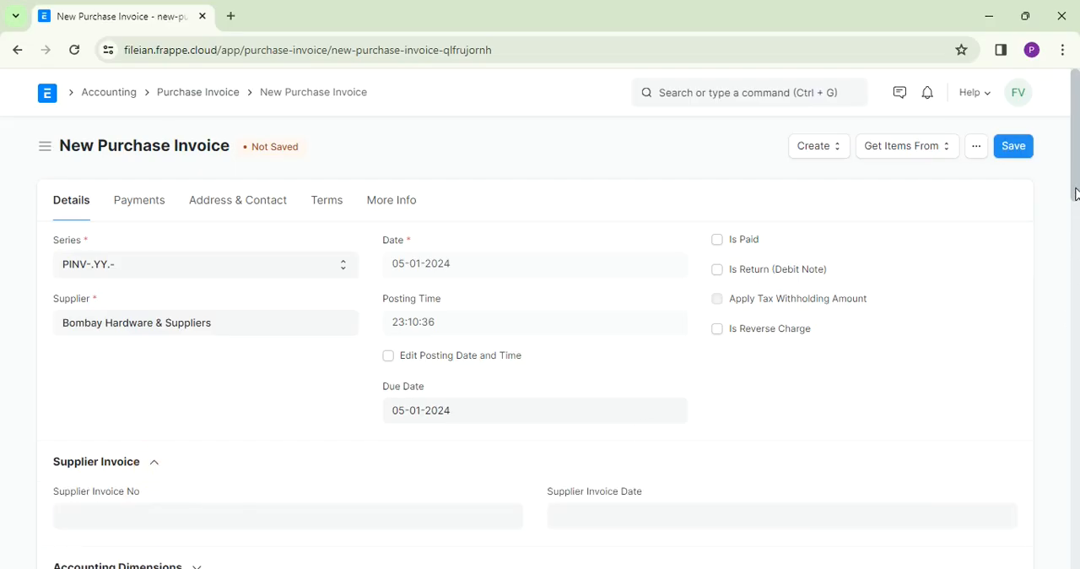
scroll(1070, 186, "down", 1)
scroll(1069, 138, "up", 1)
left_click_drag(1076, 180, 1068, 141)
- Bring up the purchase receipts available as an item source for the invoice, select MAT-PRE-2024-00003 and open that receipt
left_click(928, 157)
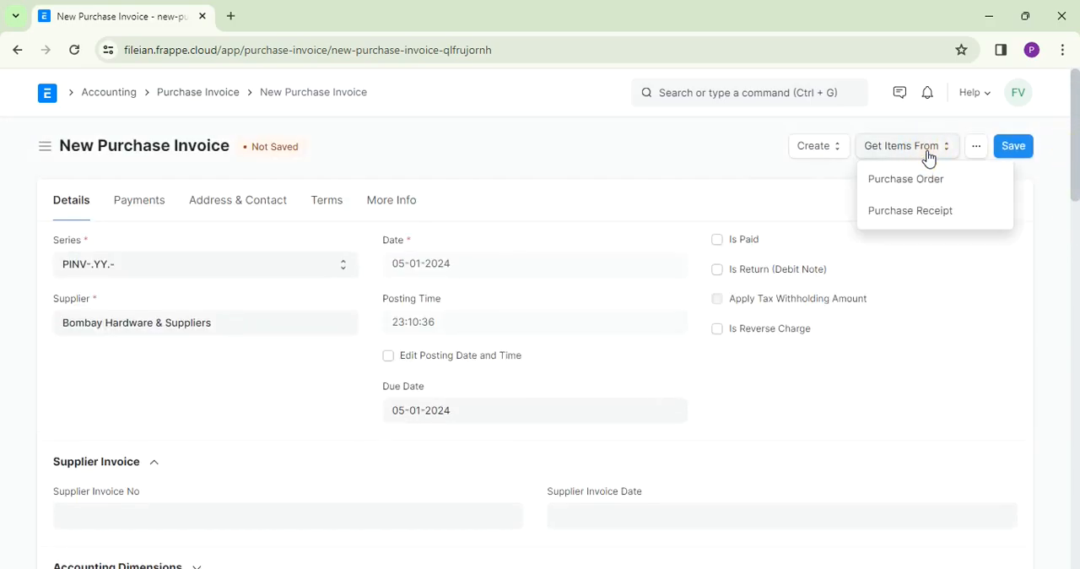
left_click(898, 212)
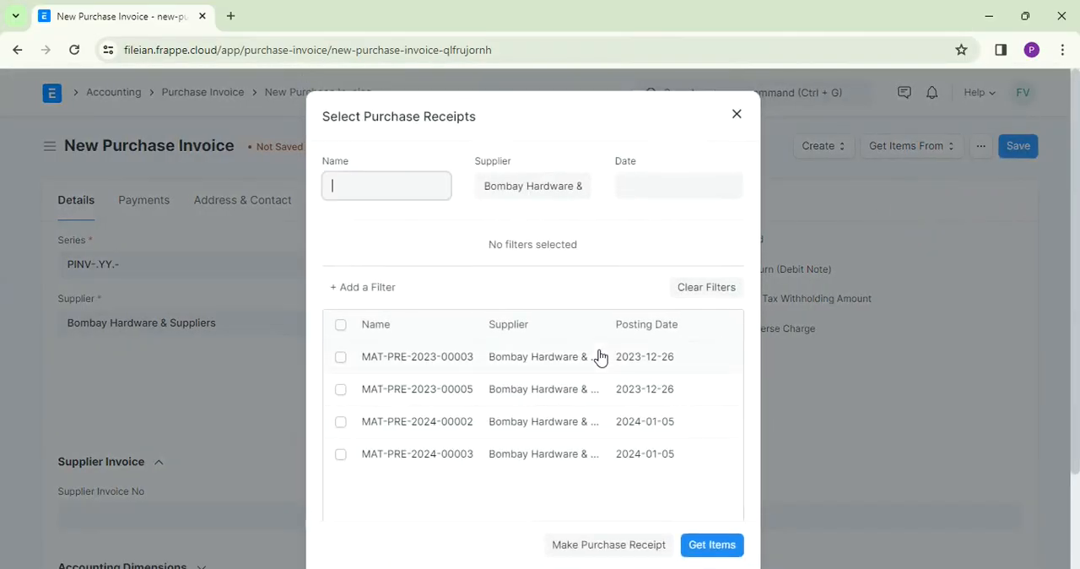
left_click(341, 457)
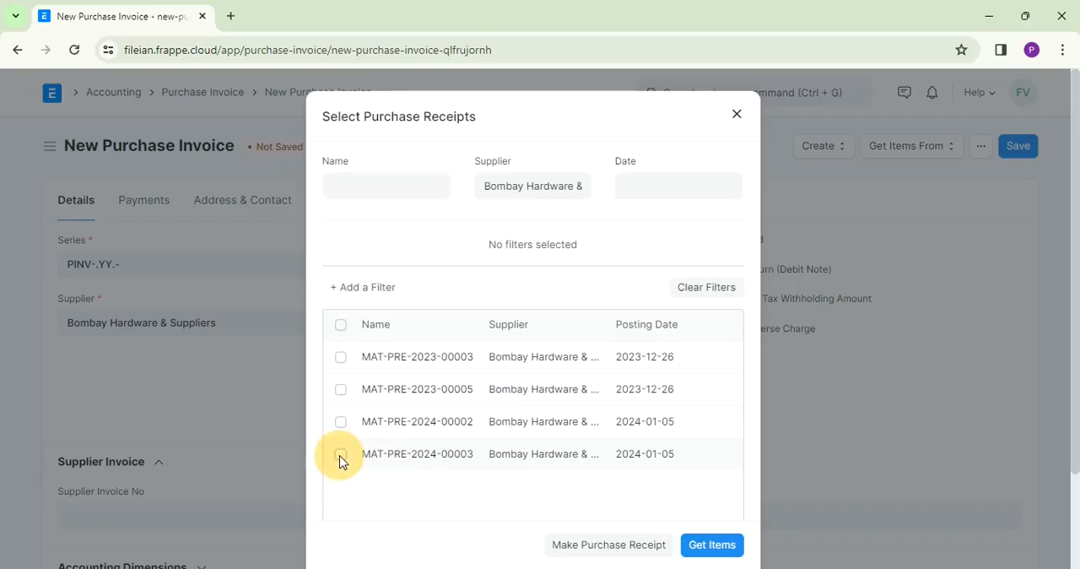
left_click(450, 464)
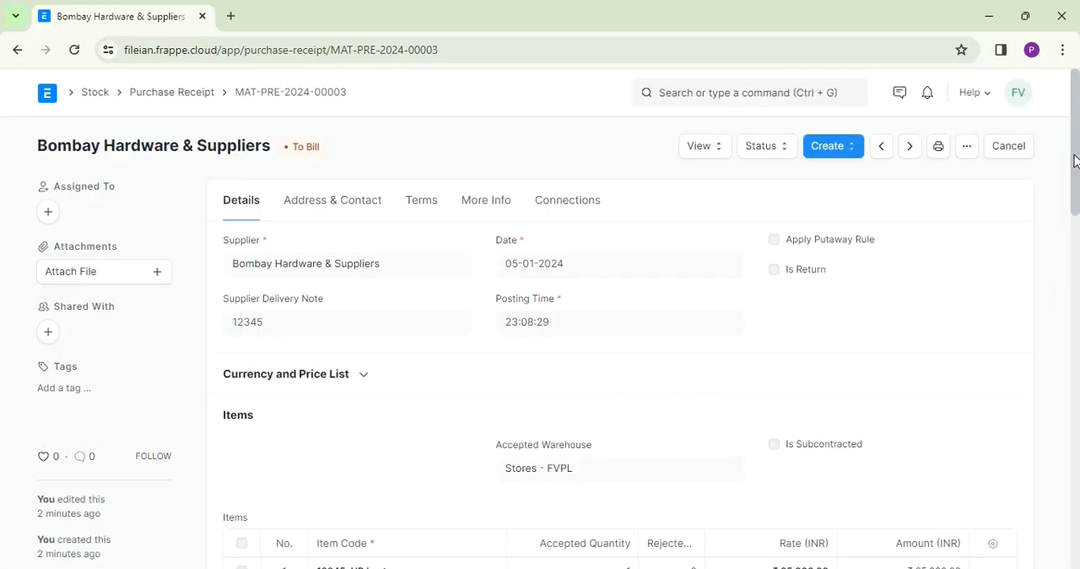
- Review the purchase receipt's currency and price list, accepted warehouse and HP Laptop item row
scroll(1068, 193, "down", 2)
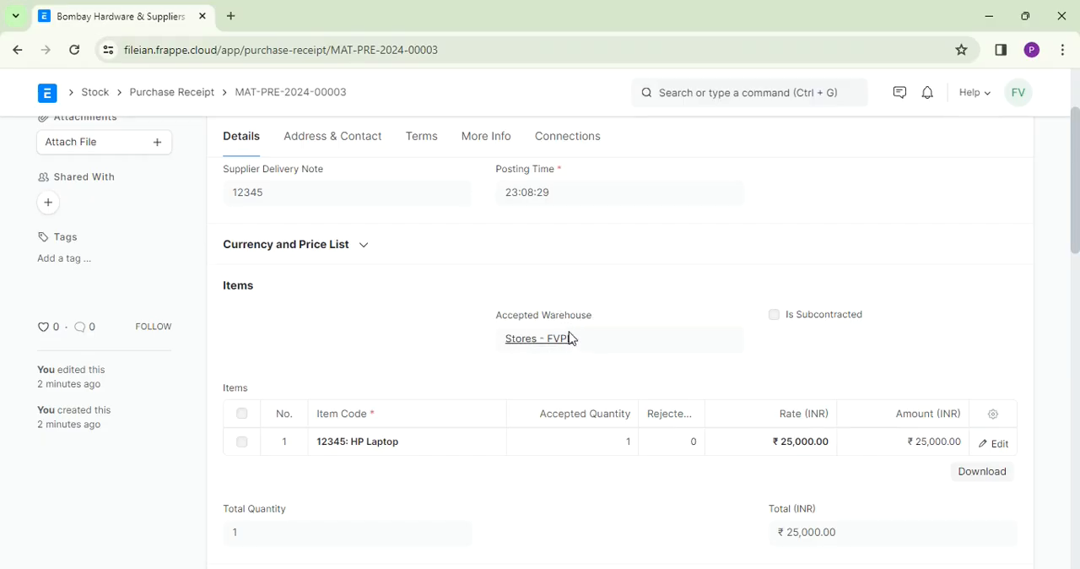
left_click(362, 250)
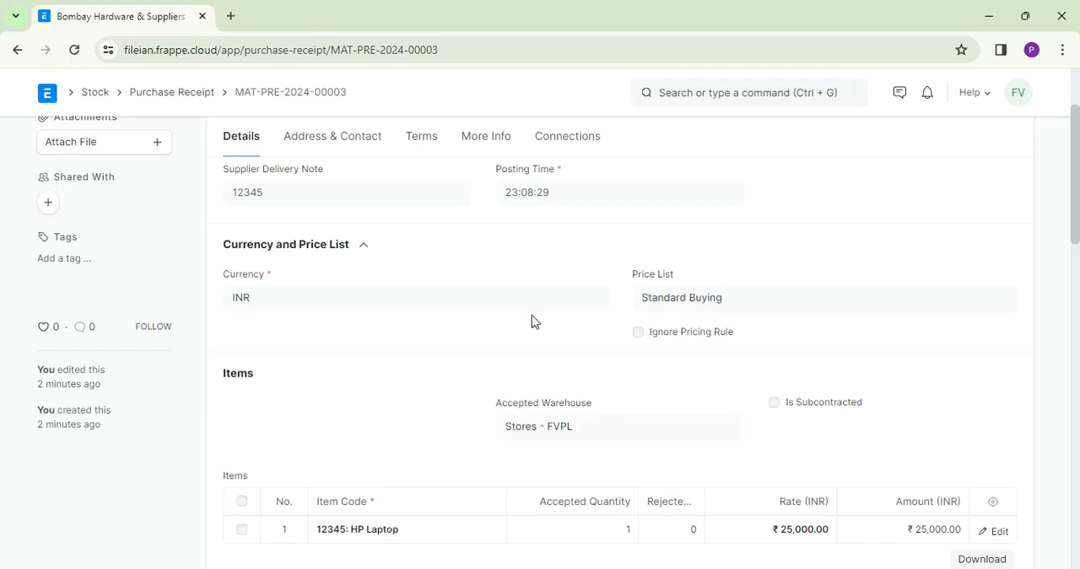
left_click(364, 246)
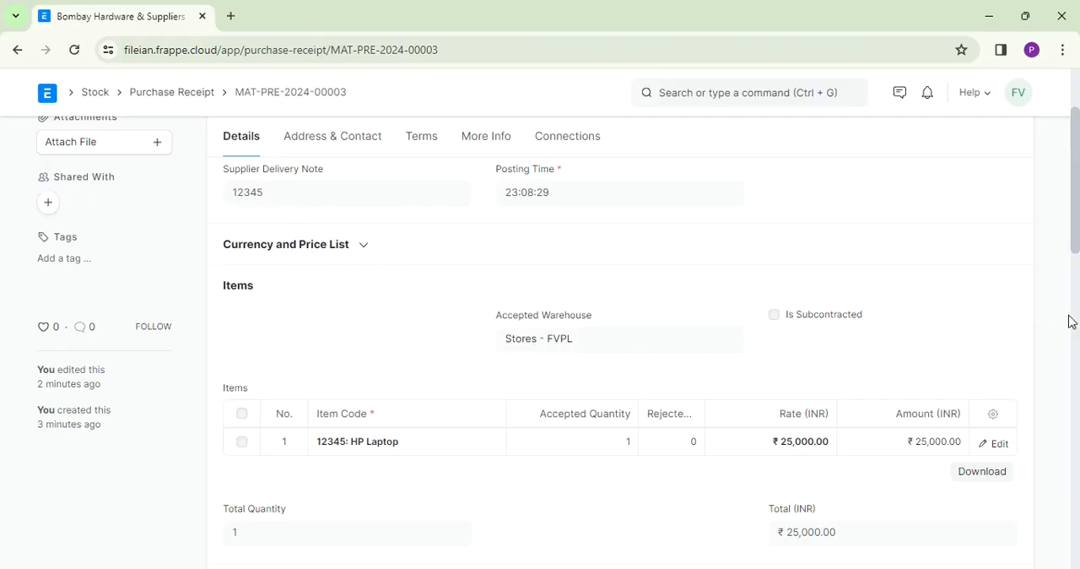
mouse_move(1078, 246)
left_mouse_down()
mouse_move(1069, 402)
mouse_move(1066, 245)
left_mouse_up()
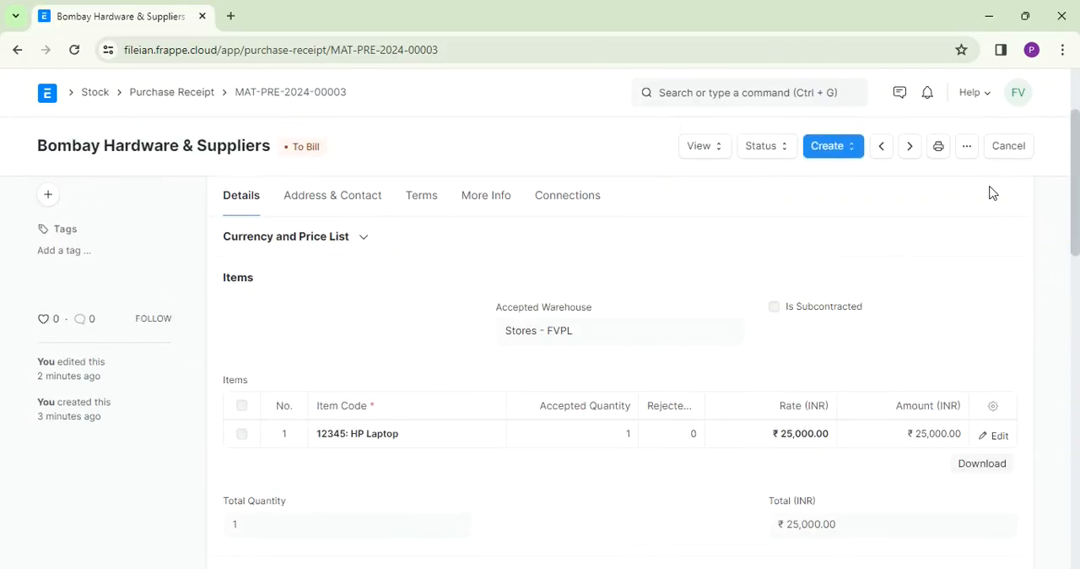
- Create a purchase invoice from the HP Laptop purchase receipt and check its supplier invoice and item sections
left_click(851, 157)
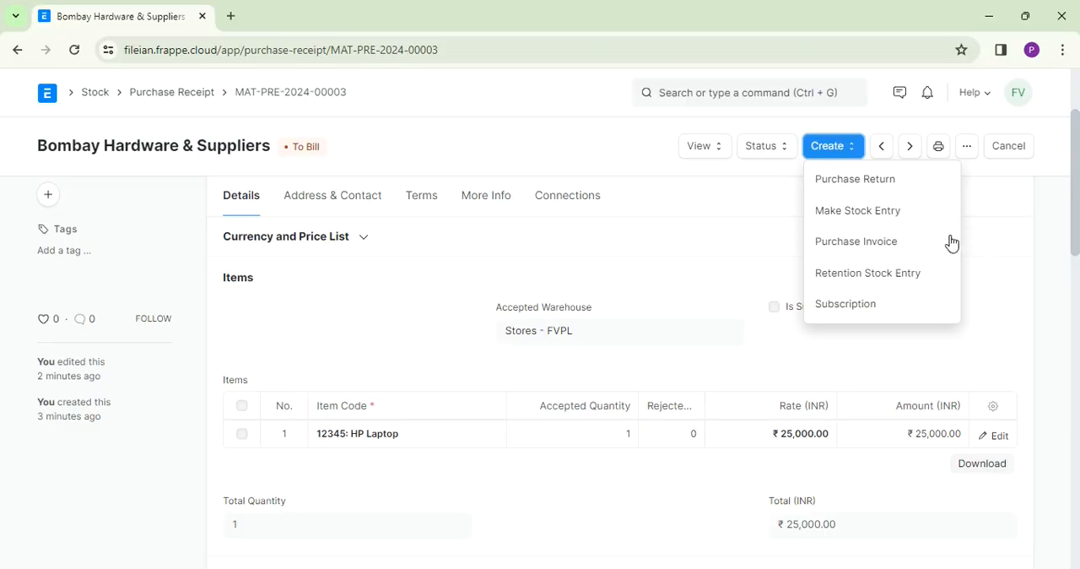
left_click(885, 242)
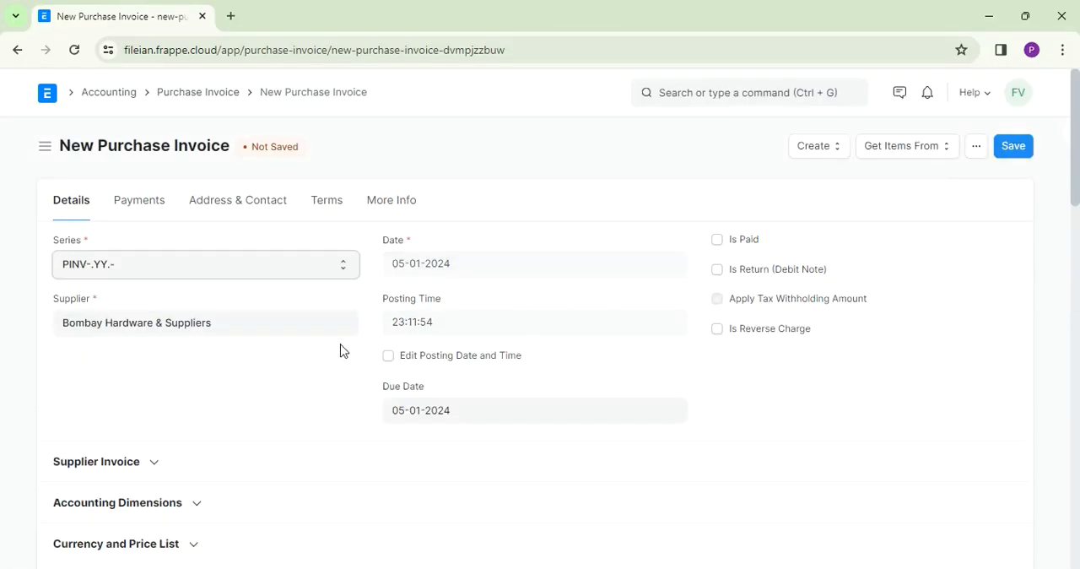
left_click(154, 464)
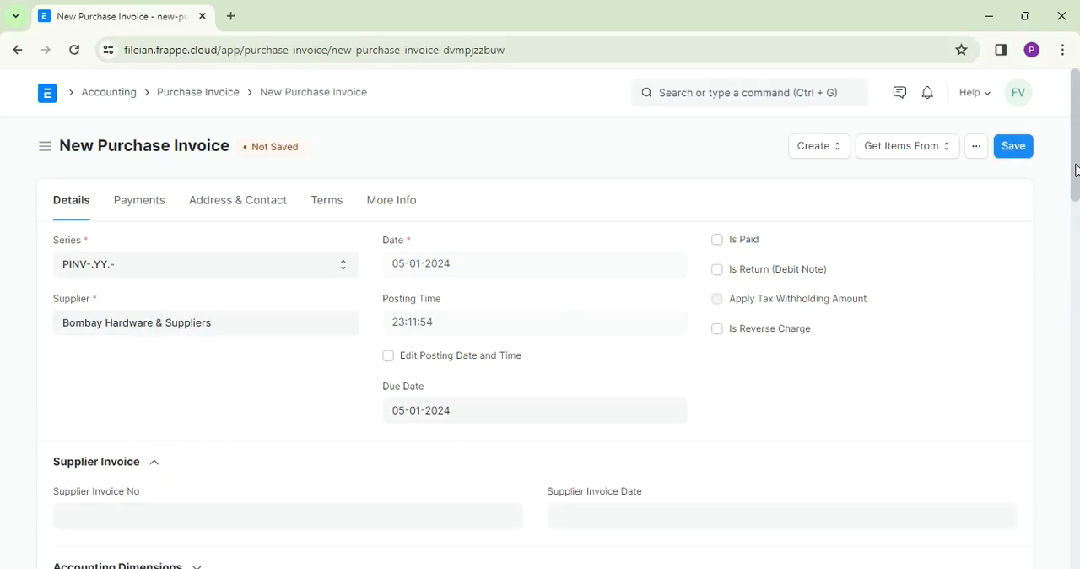
left_click_drag(1076, 171, 1078, 359)
left_click_drag(1076, 331, 1071, 203)
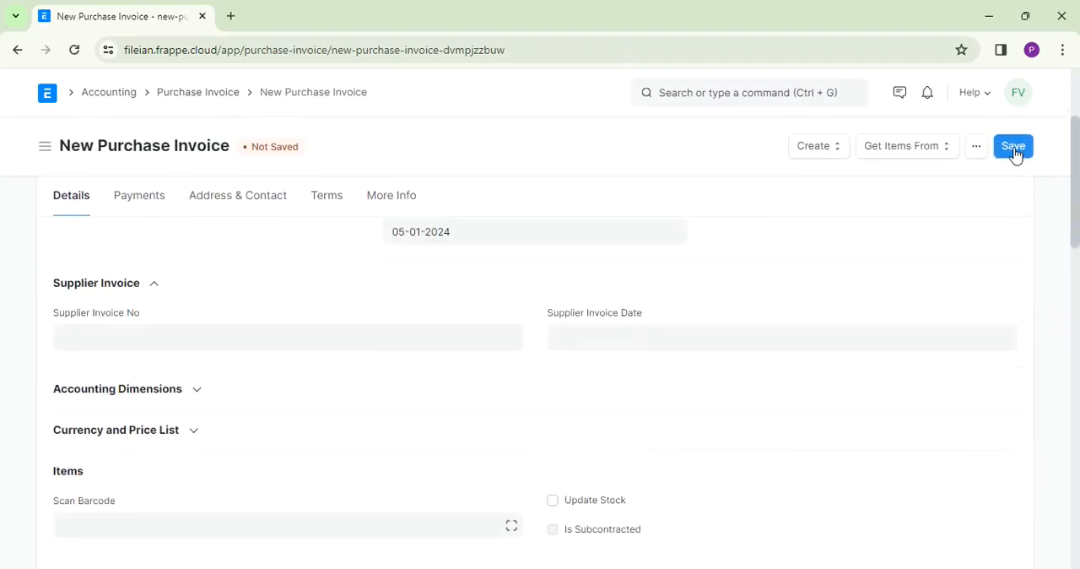
- Save the Bombay Hardware & Suppliers purchase invoice, submit it permanently and dismiss the save notification
left_click(1015, 149)
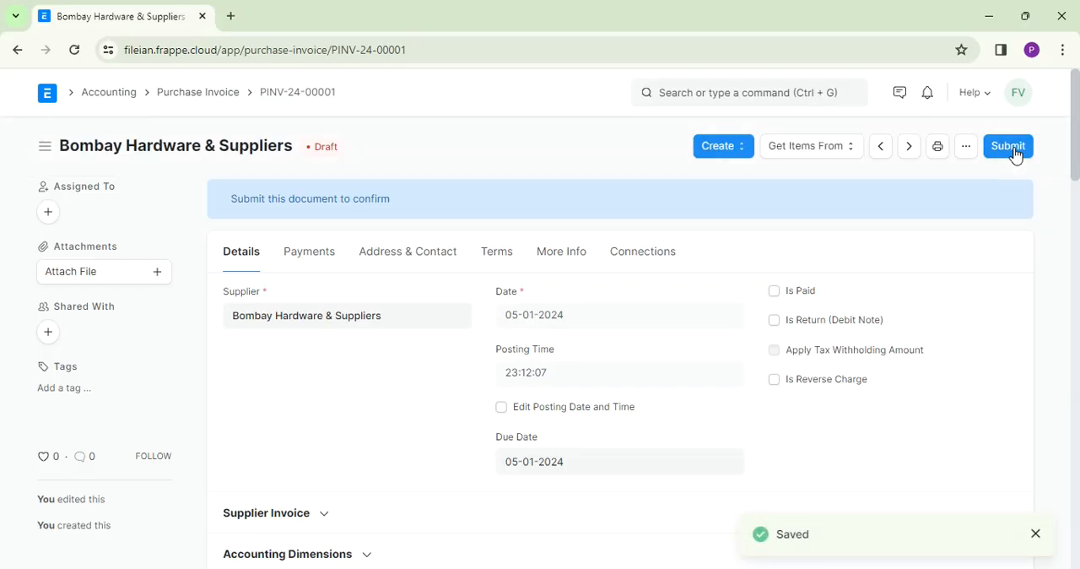
left_click(1012, 148)
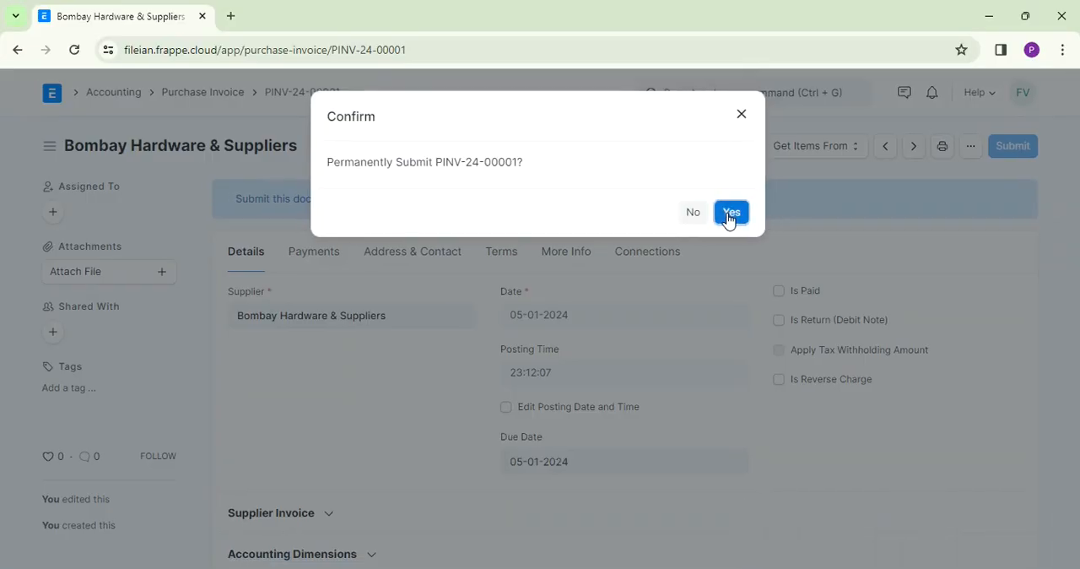
left_click(731, 214)
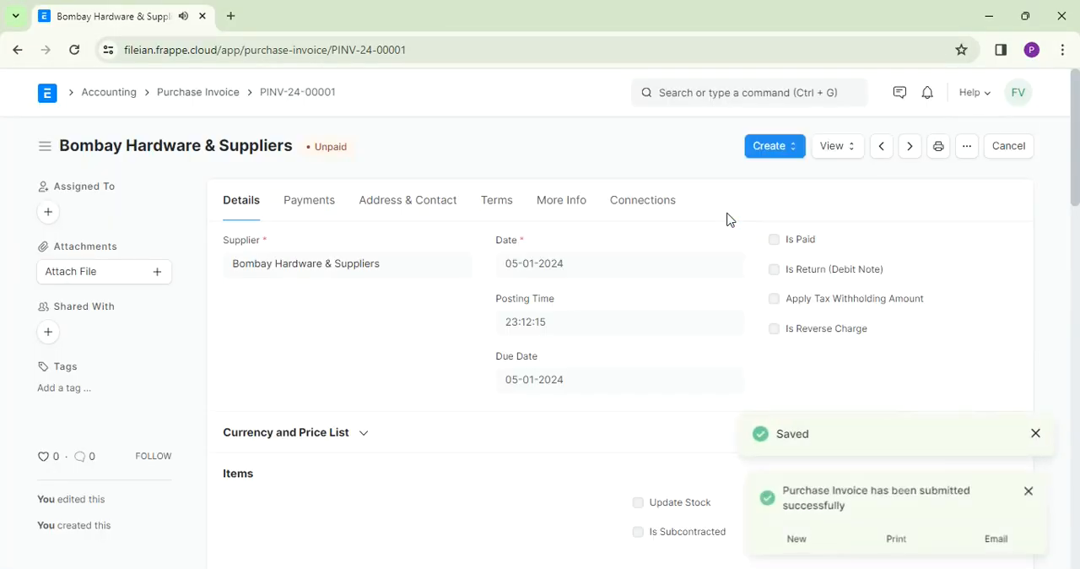
left_click(1037, 436)
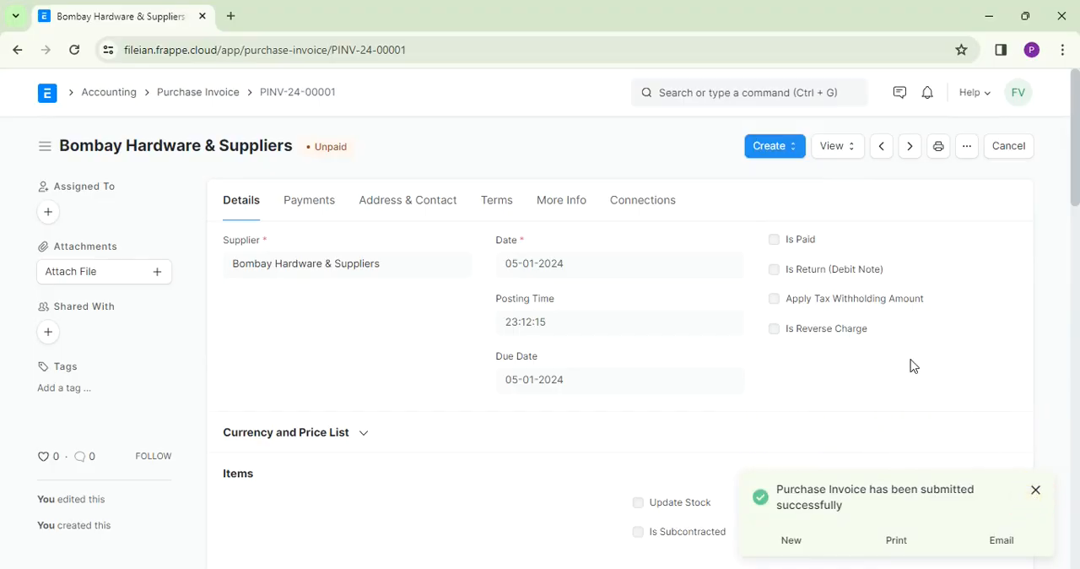
- View the Accounting Ledger of the submitted purchase invoice
left_click(851, 158)
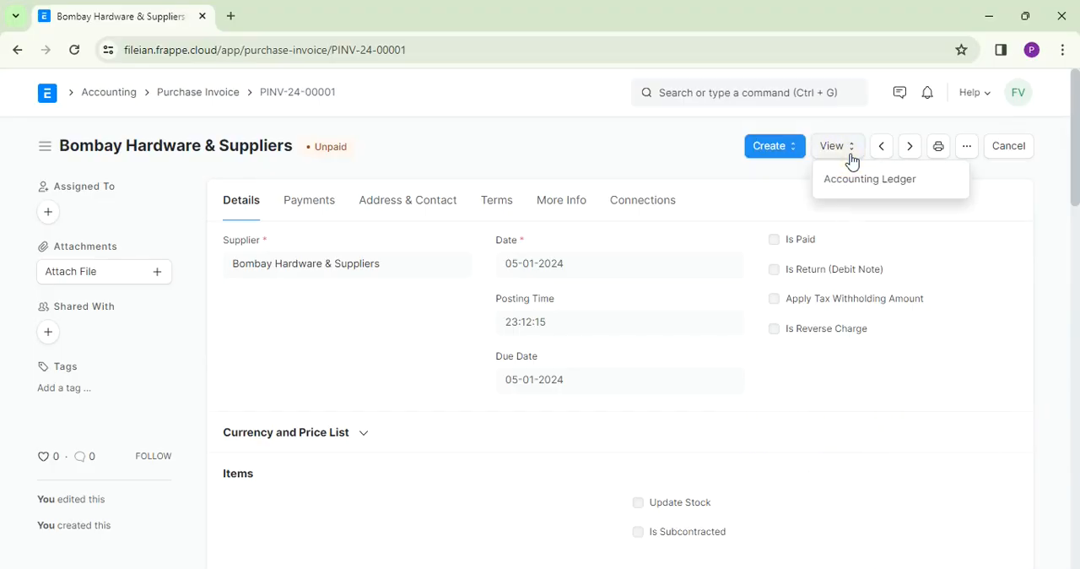
left_click(865, 182)
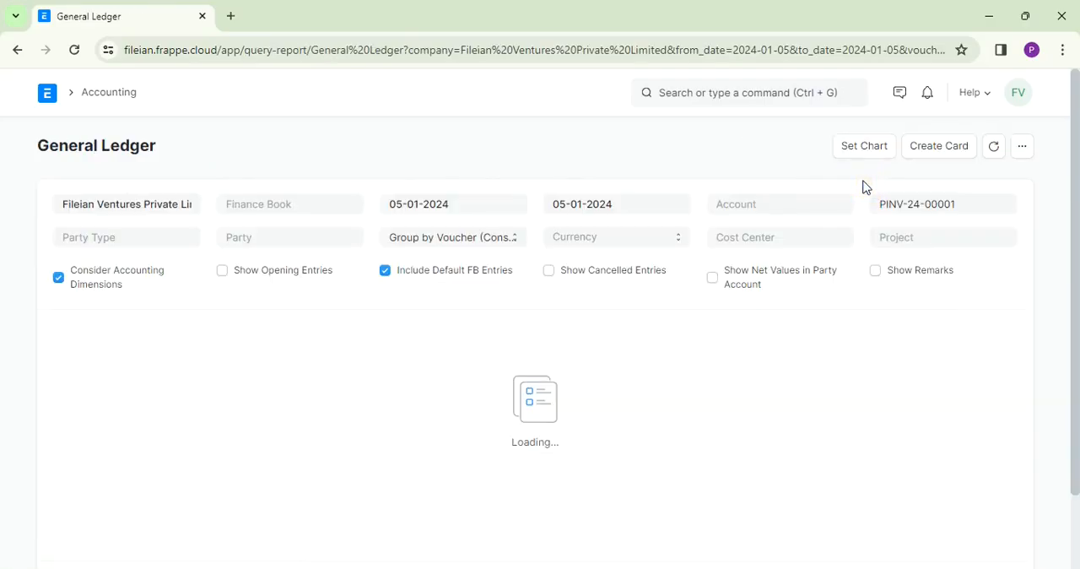
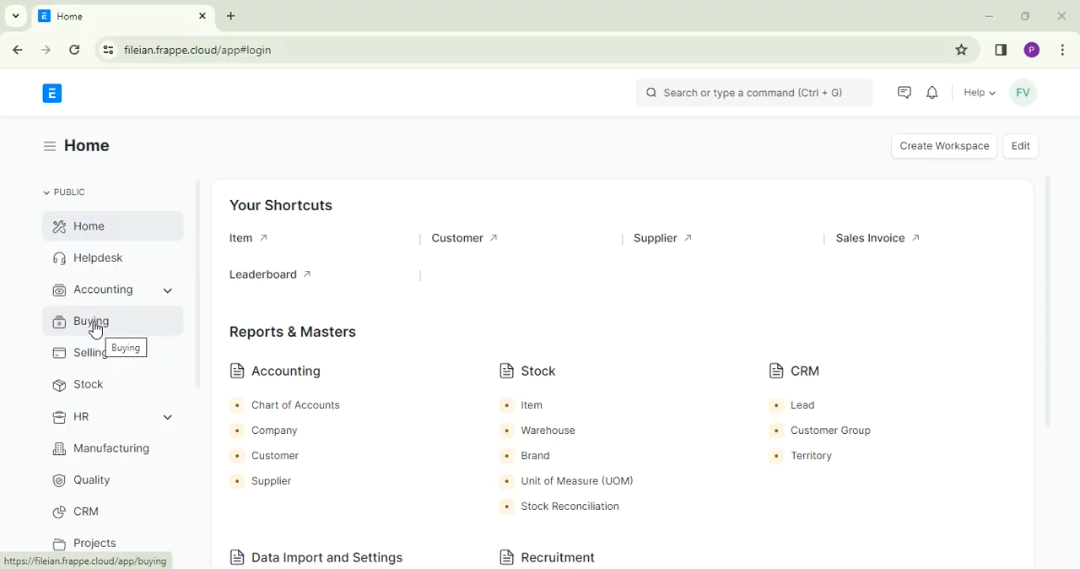
- From the Buying workspace, go to the Item list and start a new item in the full form
left_click(94, 327)
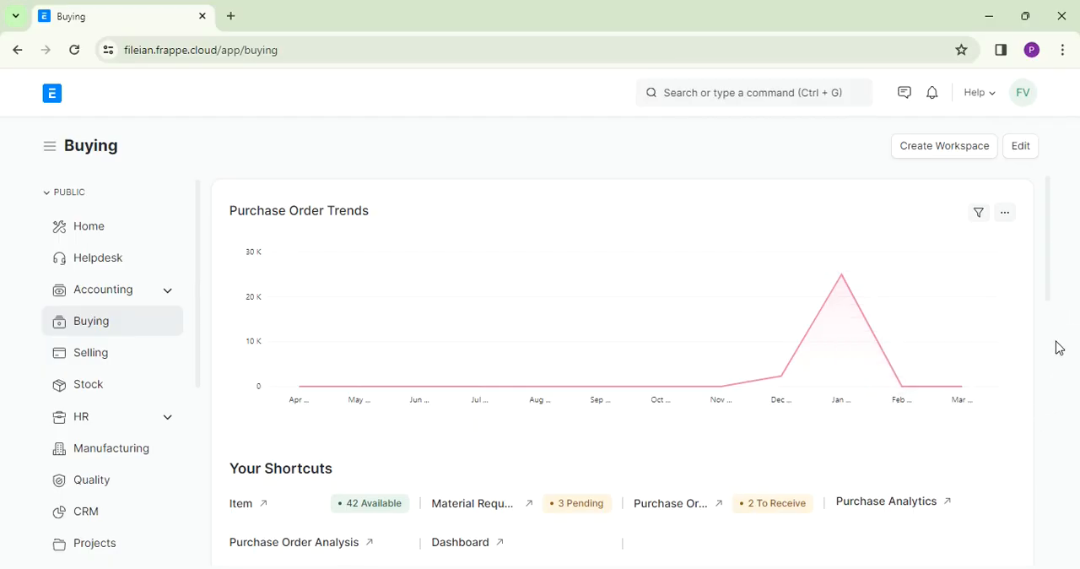
scroll(1060, 347, "down", 1)
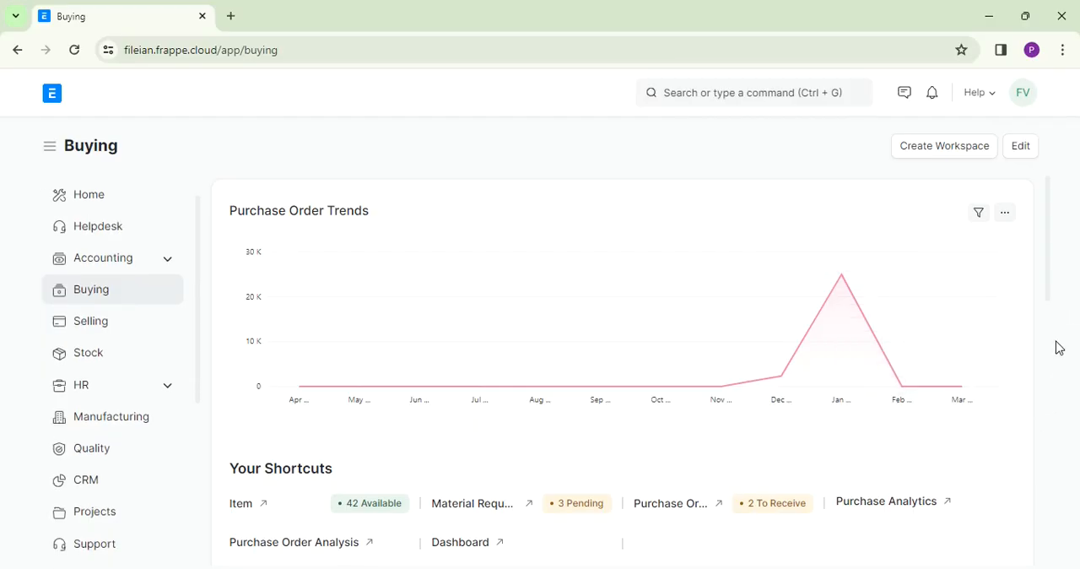
left_click(1036, 268)
left_click_drag(1046, 253, 1047, 373)
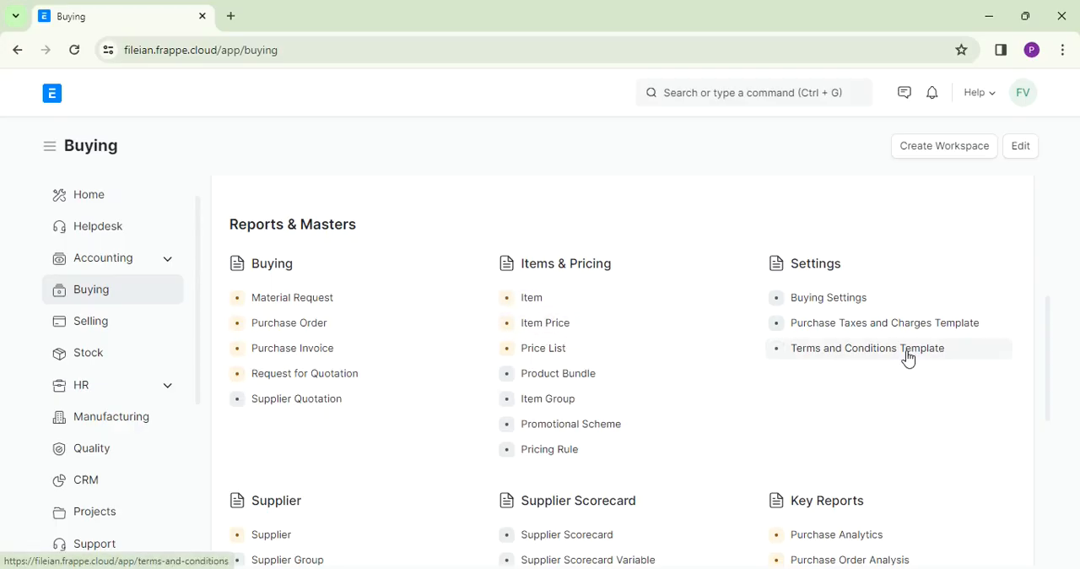
left_click_drag(1049, 373, 1049, 410)
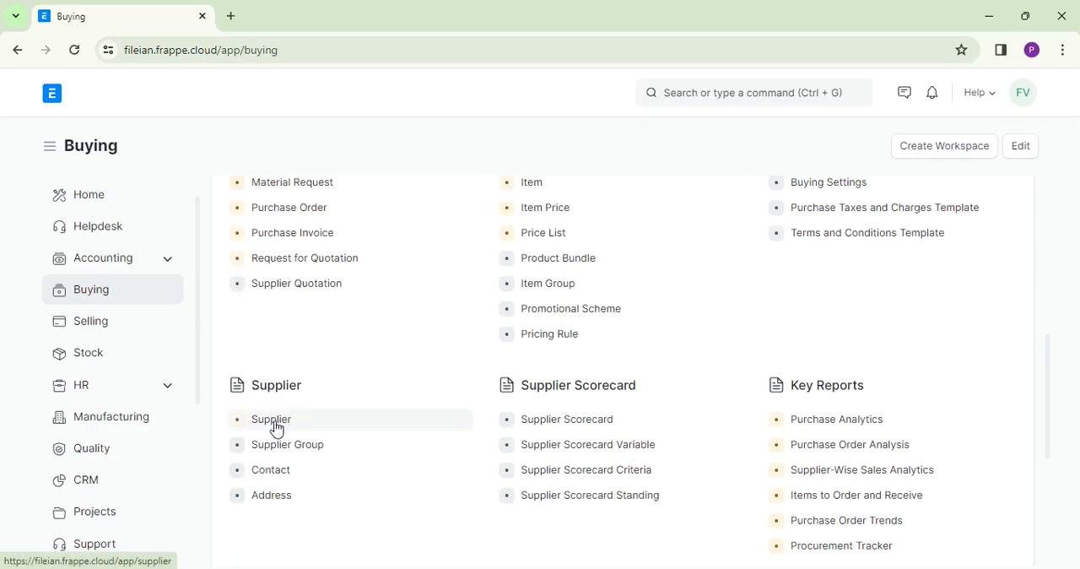
left_click(532, 184)
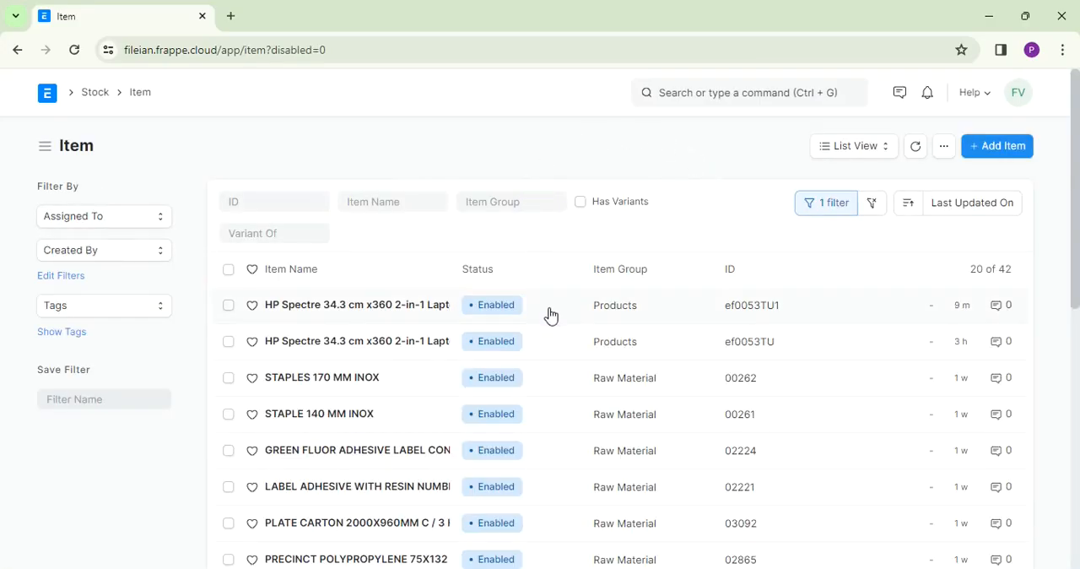
left_click(1007, 154)
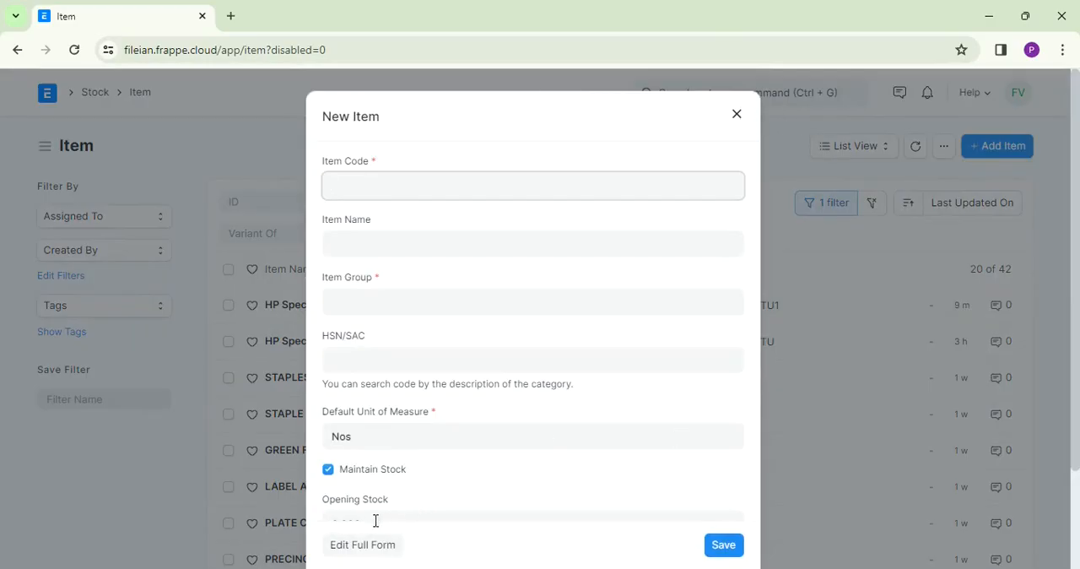
left_click(373, 550)
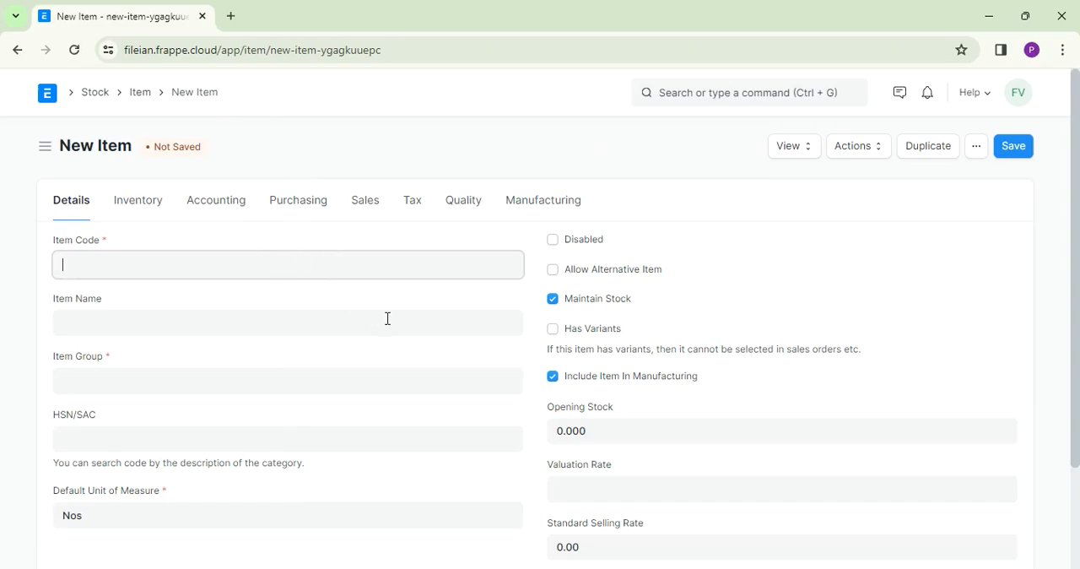
- Enter item code 12345, name the item HP Laptop and assign it to the Products item group
type("12345")
left_click(191, 317)
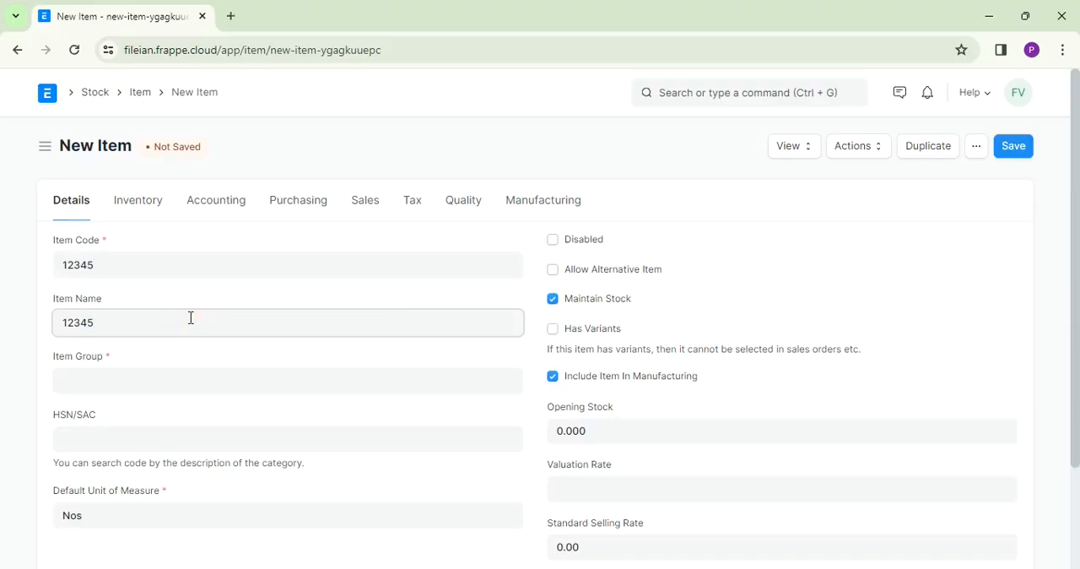
key("BackSpace")
type("HP Laptop")
left_click(137, 383)
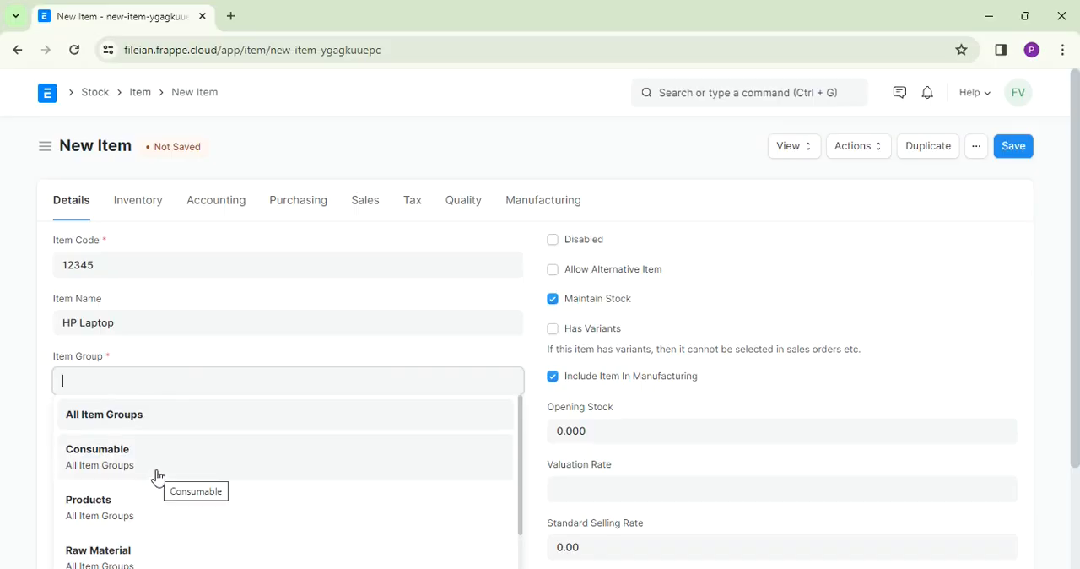
left_click(94, 510)
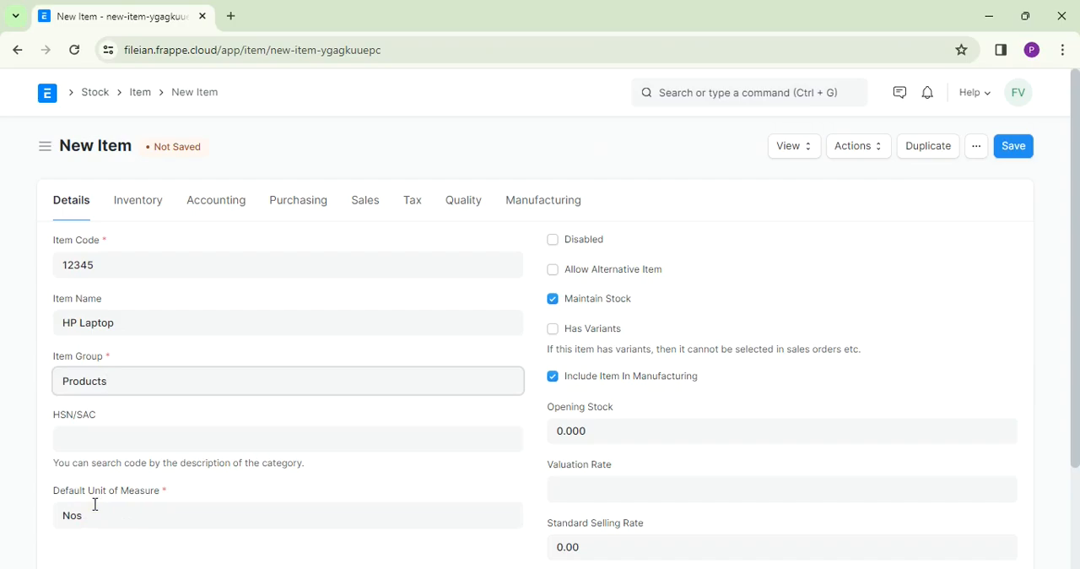
- Look up the laptop's HSN code in the HP Laptop note and set the item's HSN/SAC to 84713090
left_click(162, 436)
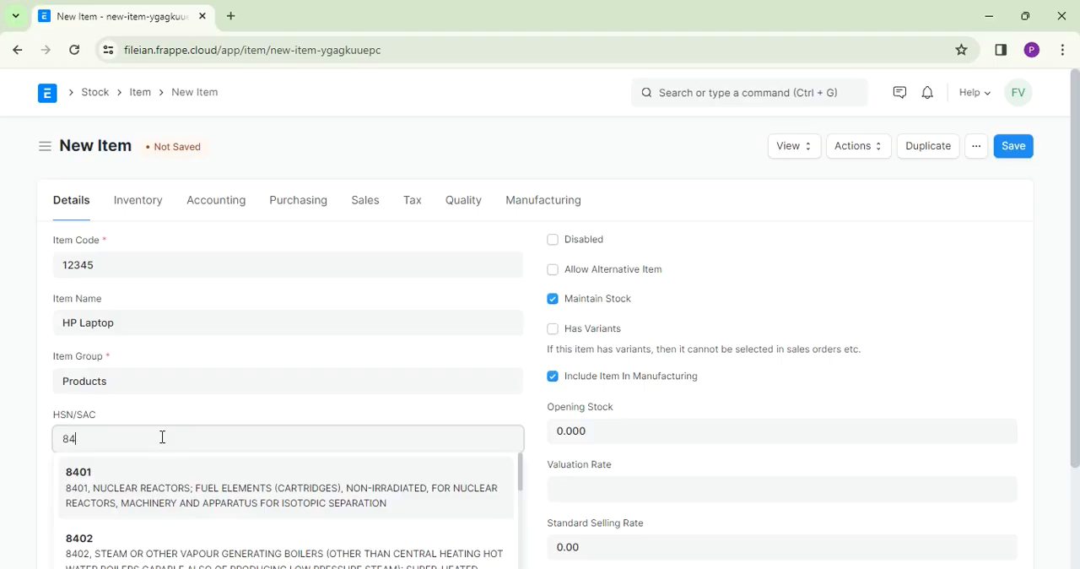
type("8432")
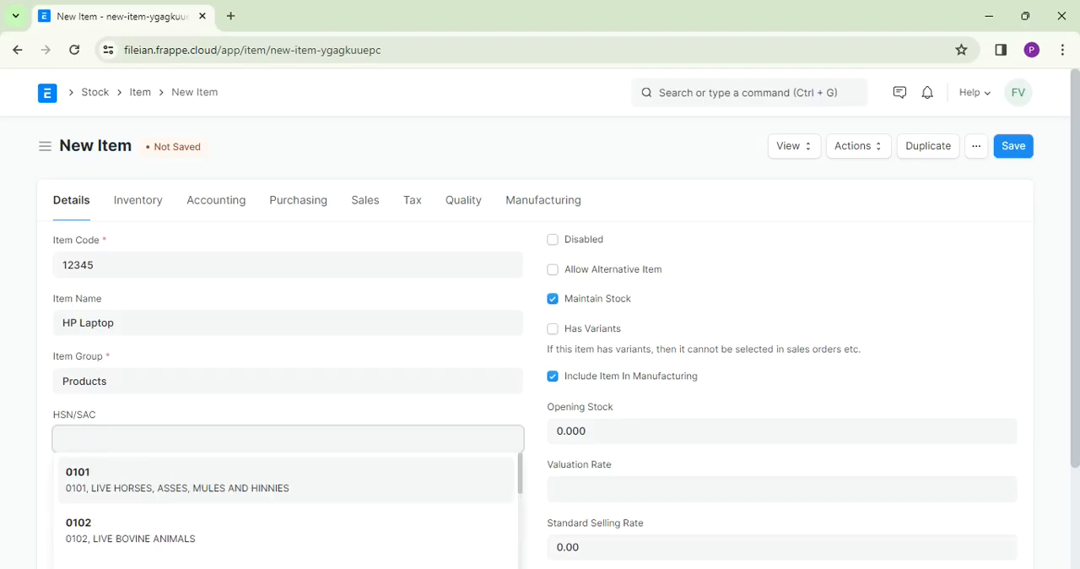
left_click(753, 567)
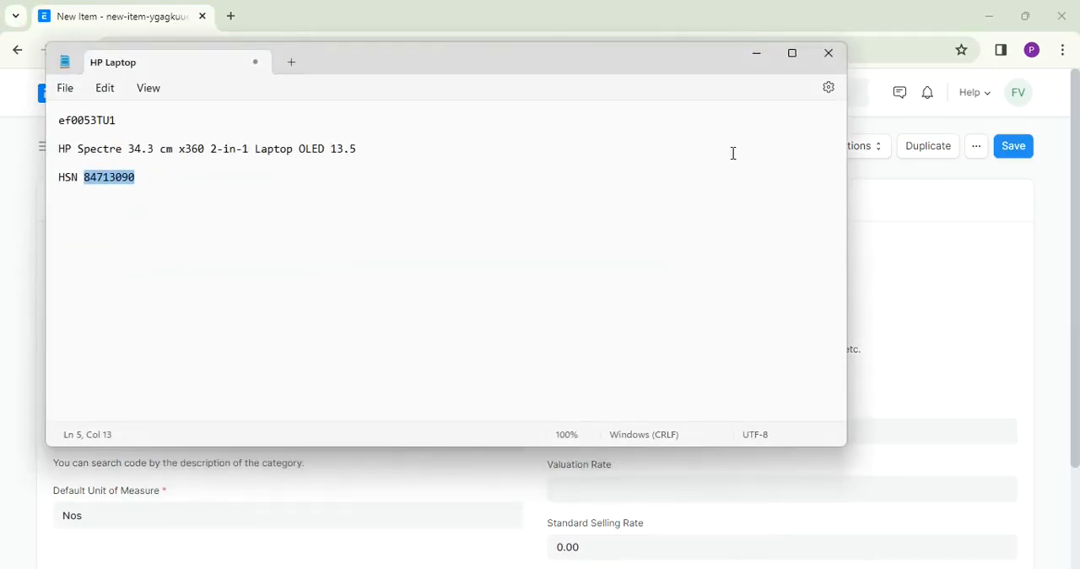
left_click(758, 54)
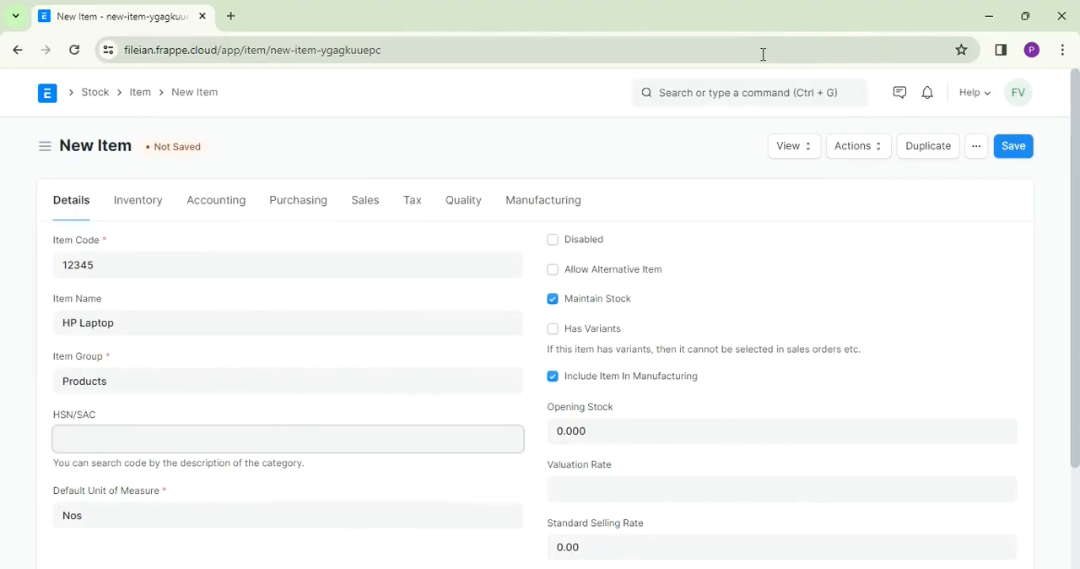
type("8471")
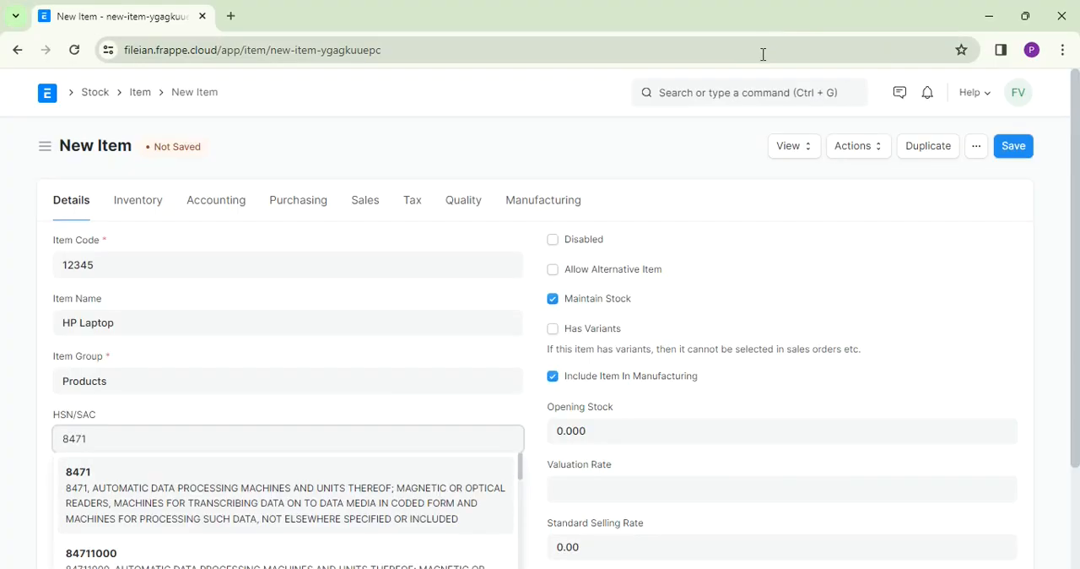
type("30")
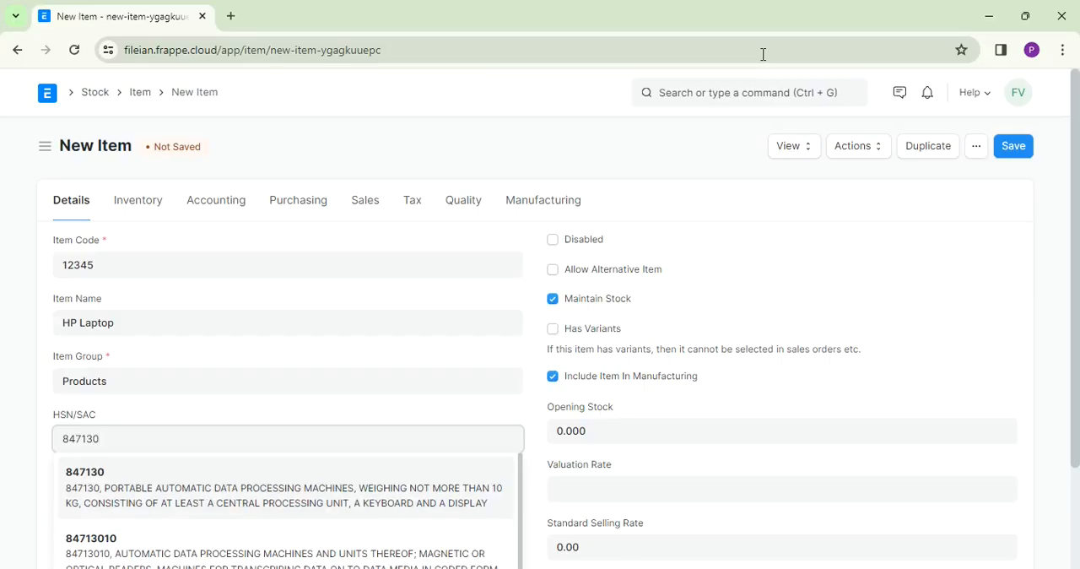
type("90")
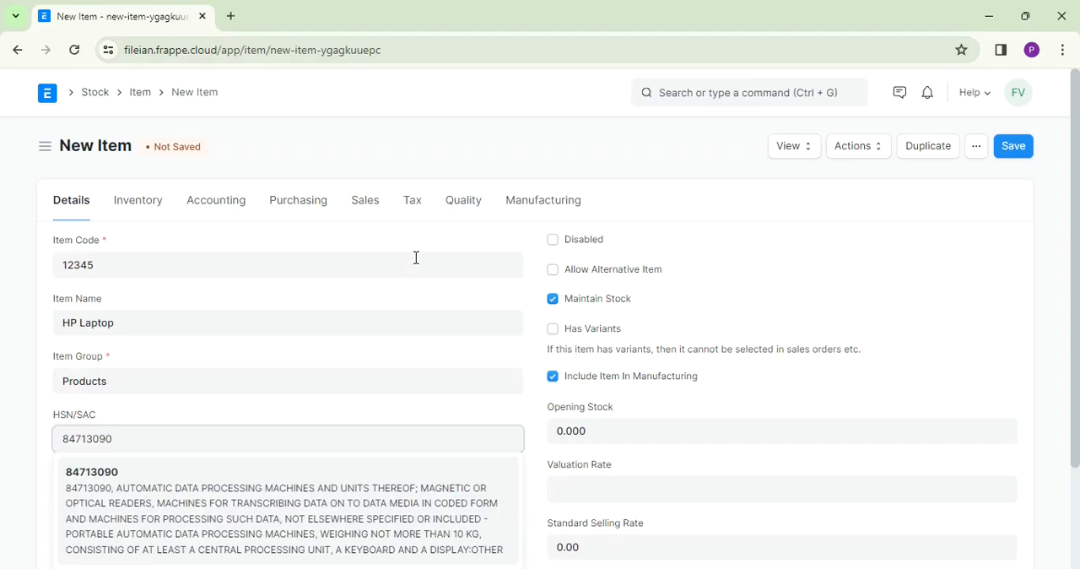
left_click(103, 470)
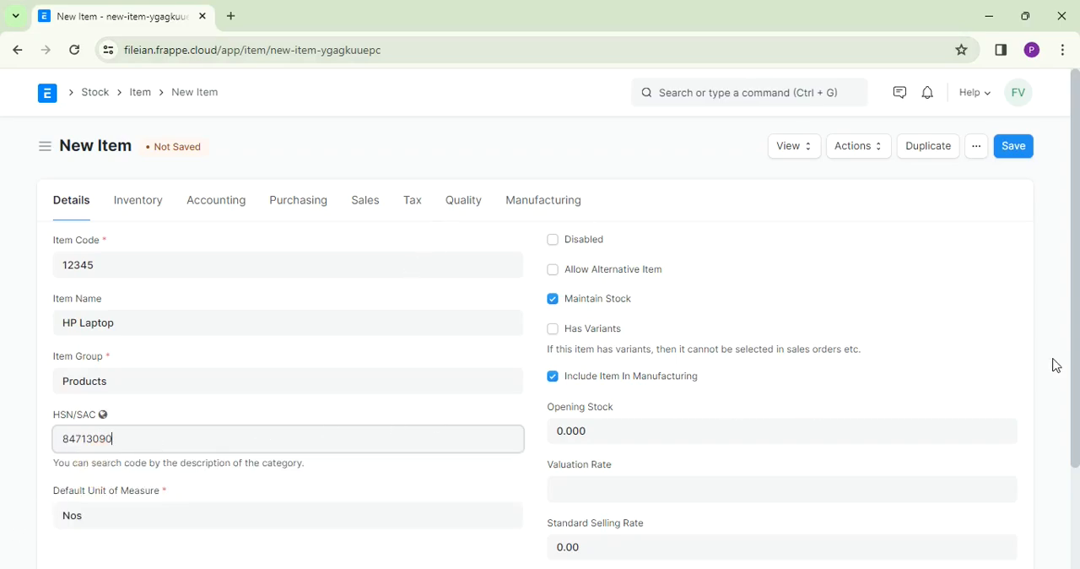
- Expand the new item's Description section and enter HP Laptop as the description
left_click_drag(1072, 314, 1068, 406)
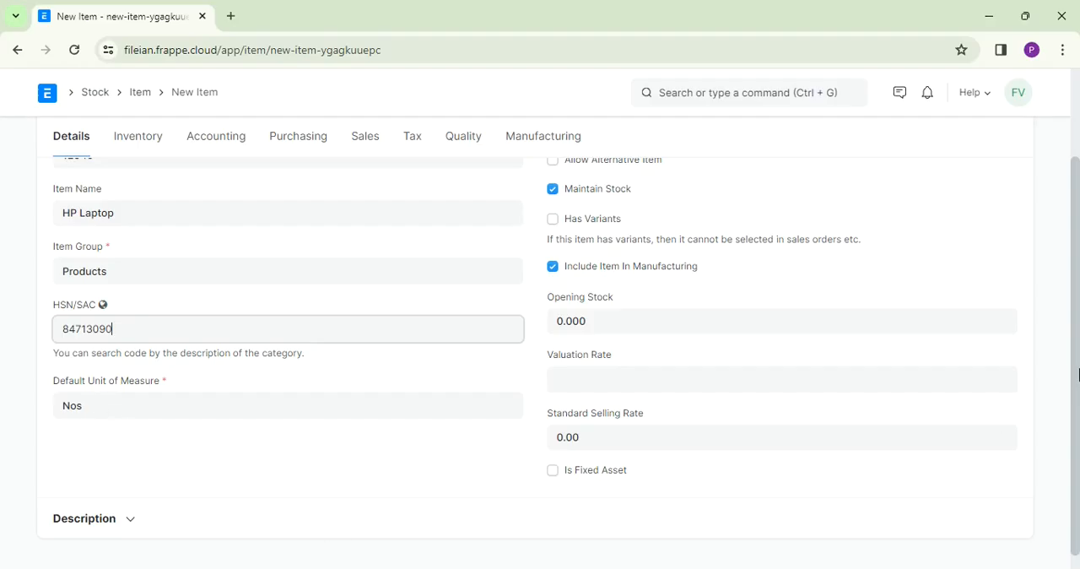
scroll(1063, 396, "down", 1)
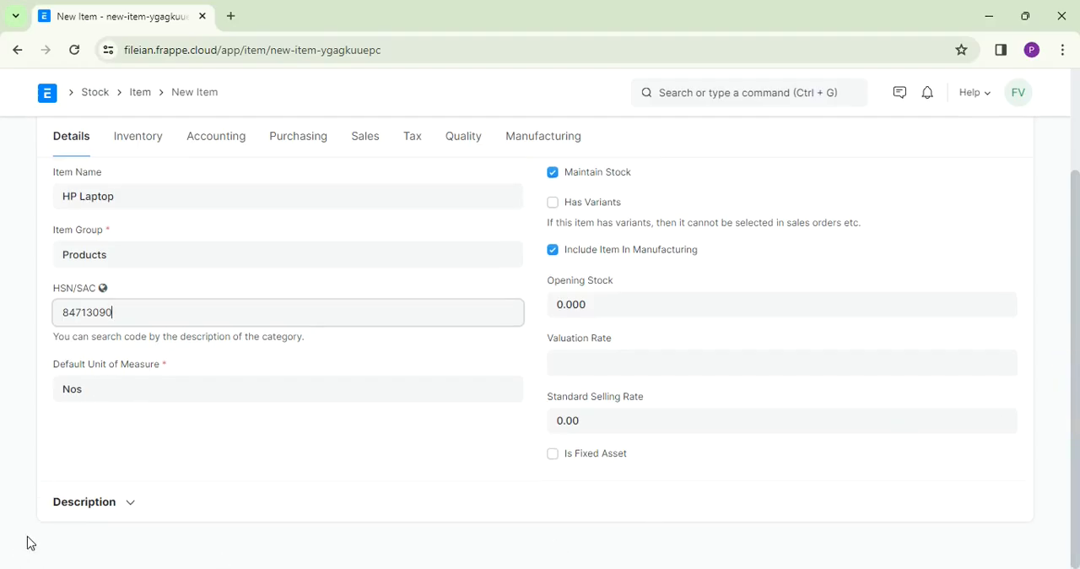
left_click(131, 502)
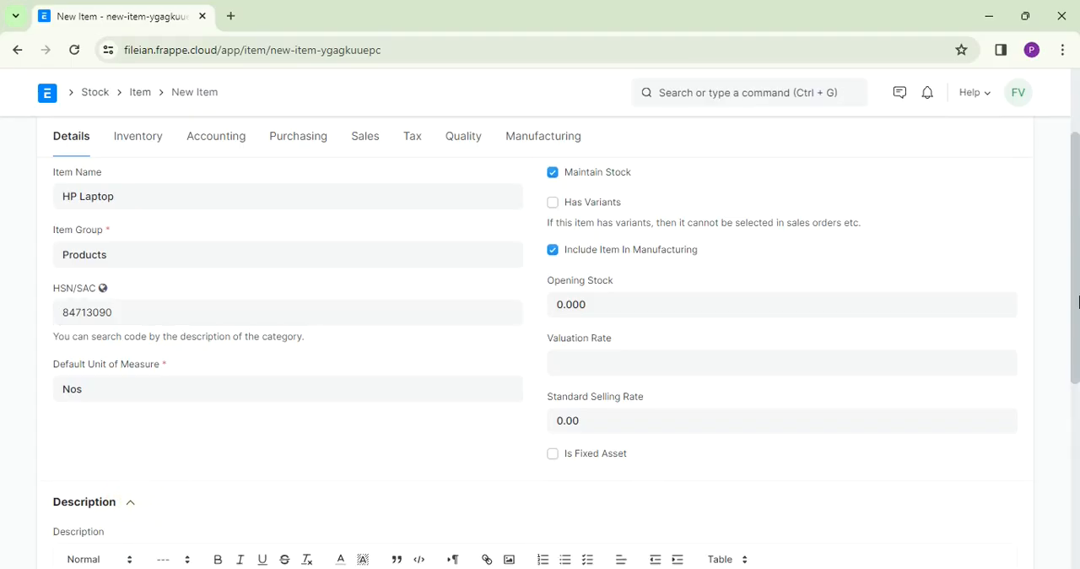
left_click_drag(1077, 239, 1075, 341)
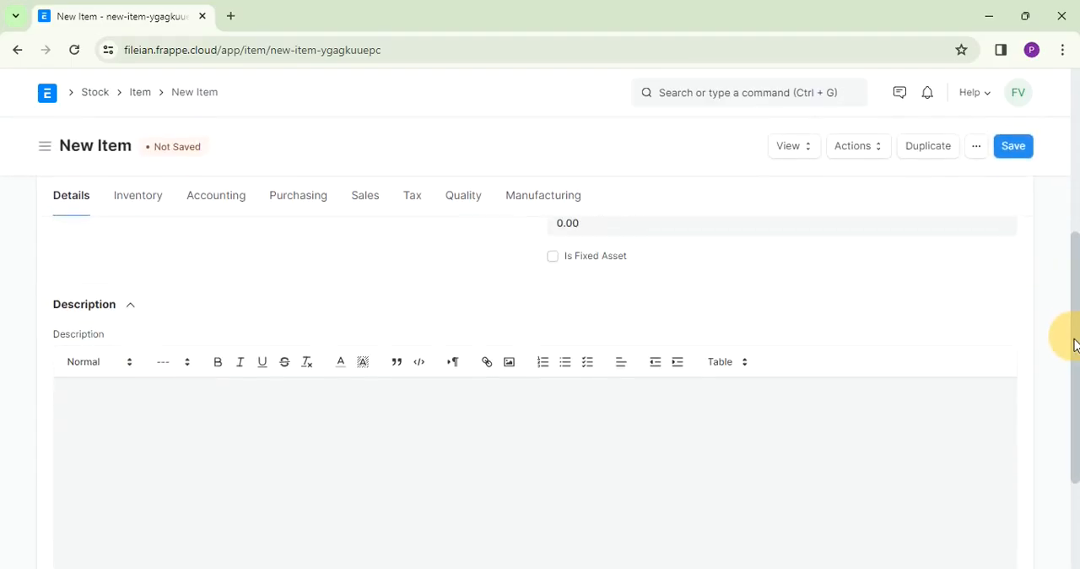
left_click(166, 386)
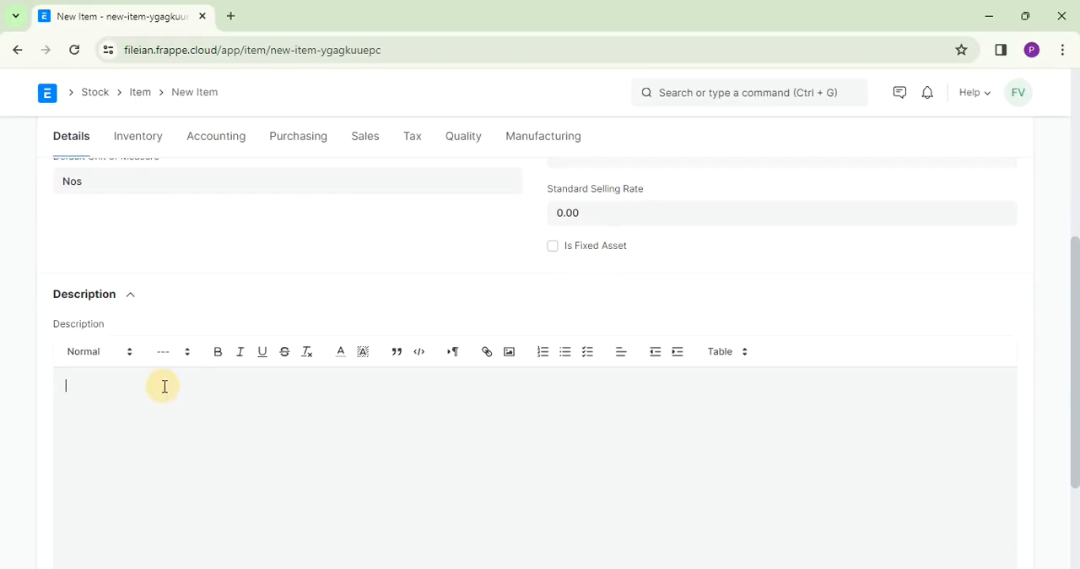
type("HP LAaptop")
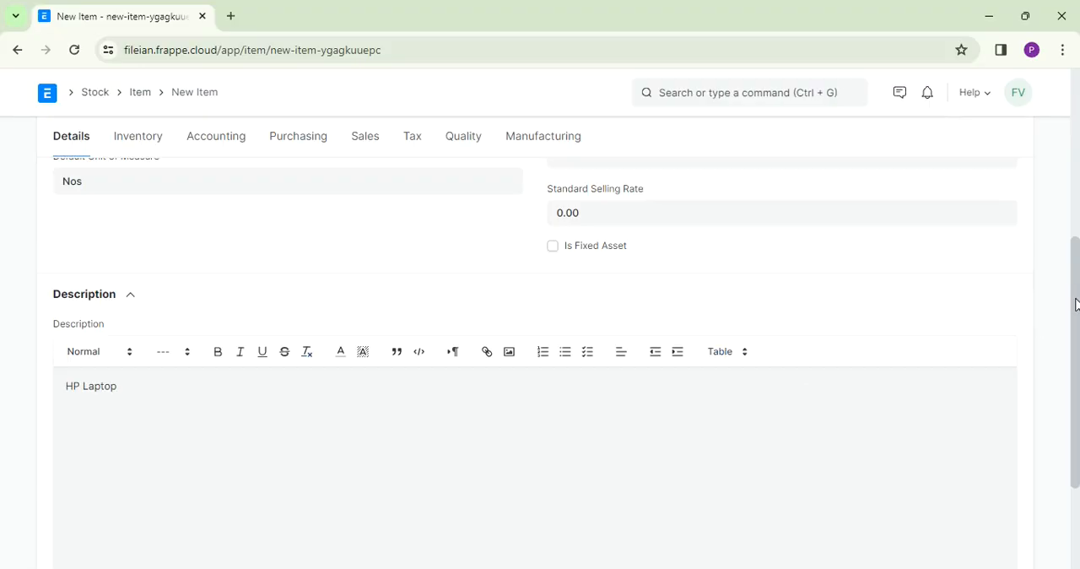
- Leave the item's opening stock at zero and set its valuation rate to 25000
left_click_drag(1075, 303, 1044, 126)
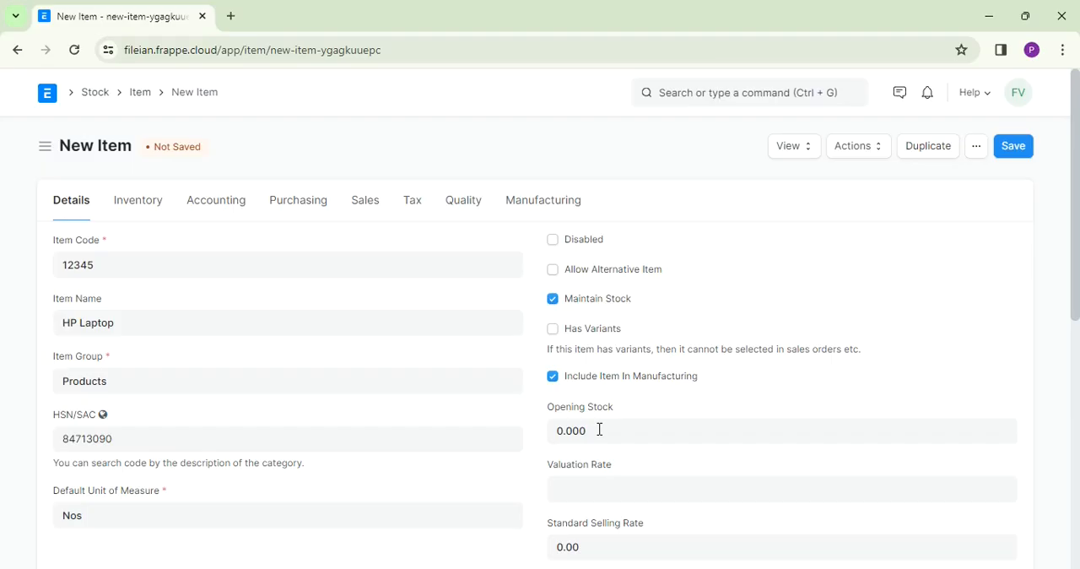
mouse_move(599, 430)
left_mouse_down()
mouse_move(582, 490)
mouse_move(597, 510)
mouse_move(605, 426)
left_mouse_up()
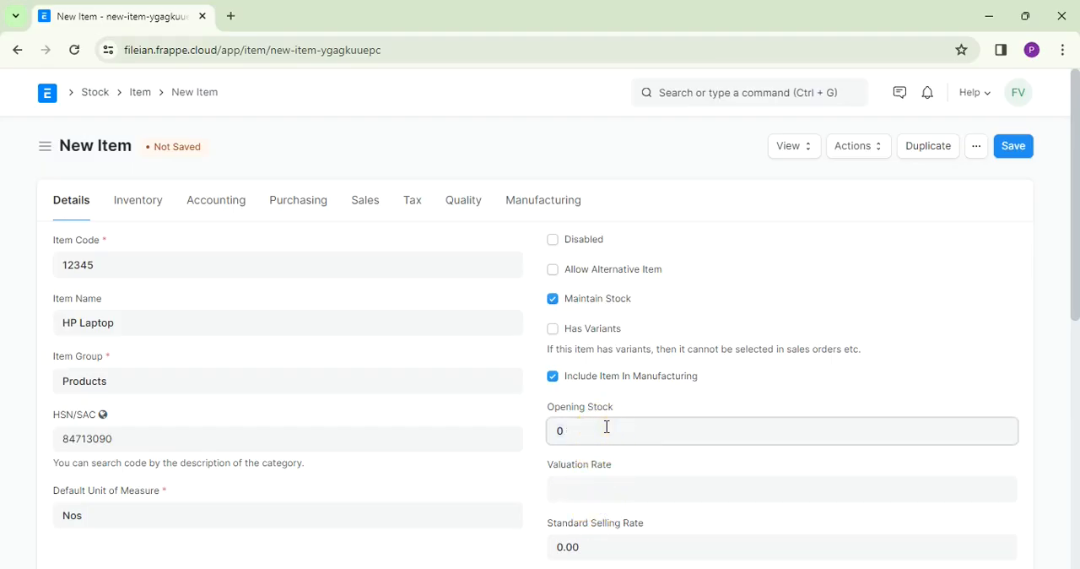
left_click(579, 483)
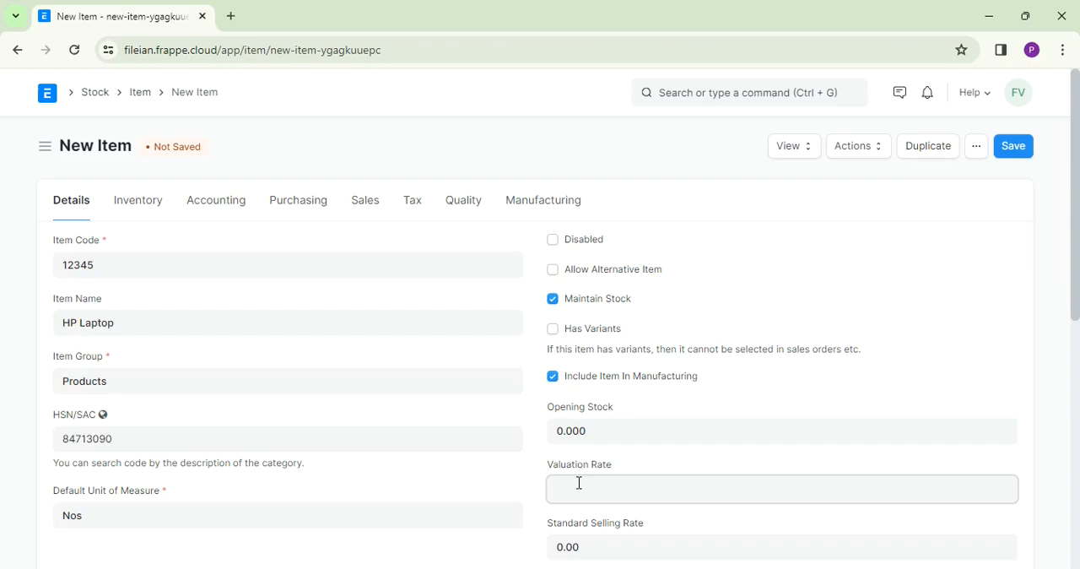
type("25000")
- Set the item's warranty period to 365 days in the inventory settings
left_click(145, 213)
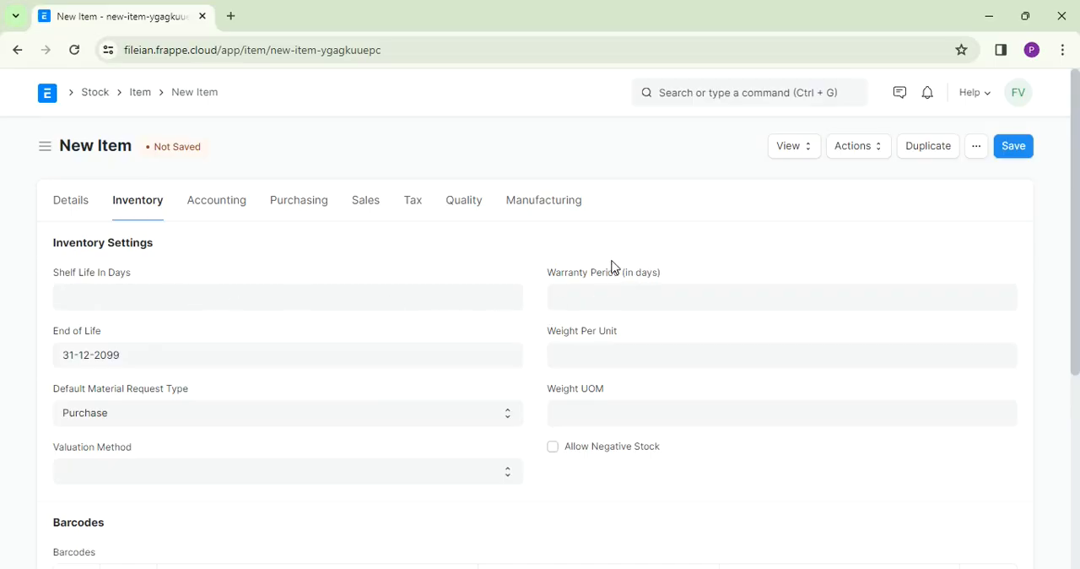
left_click(602, 302)
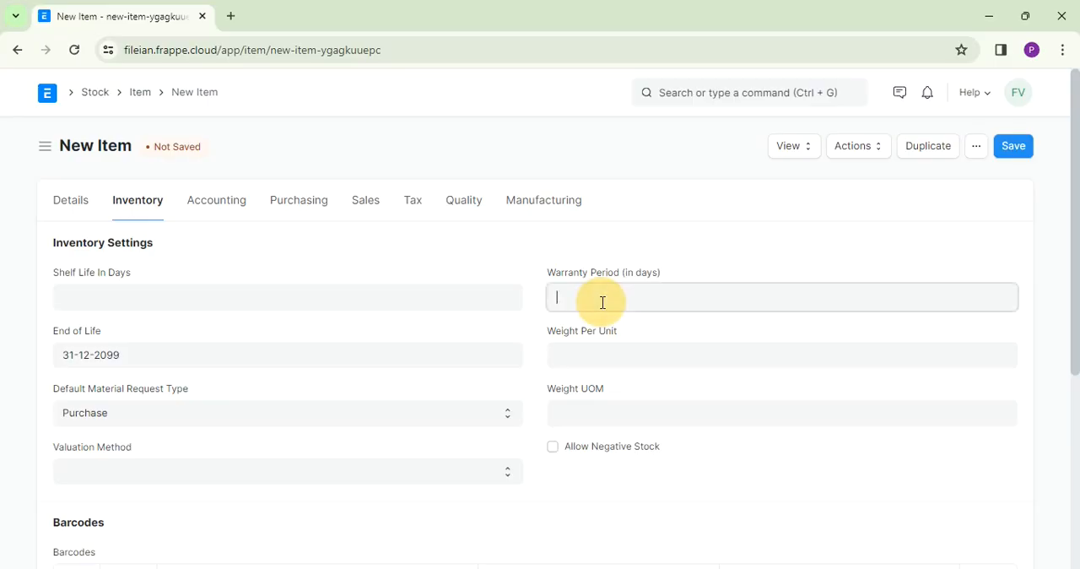
type("365")
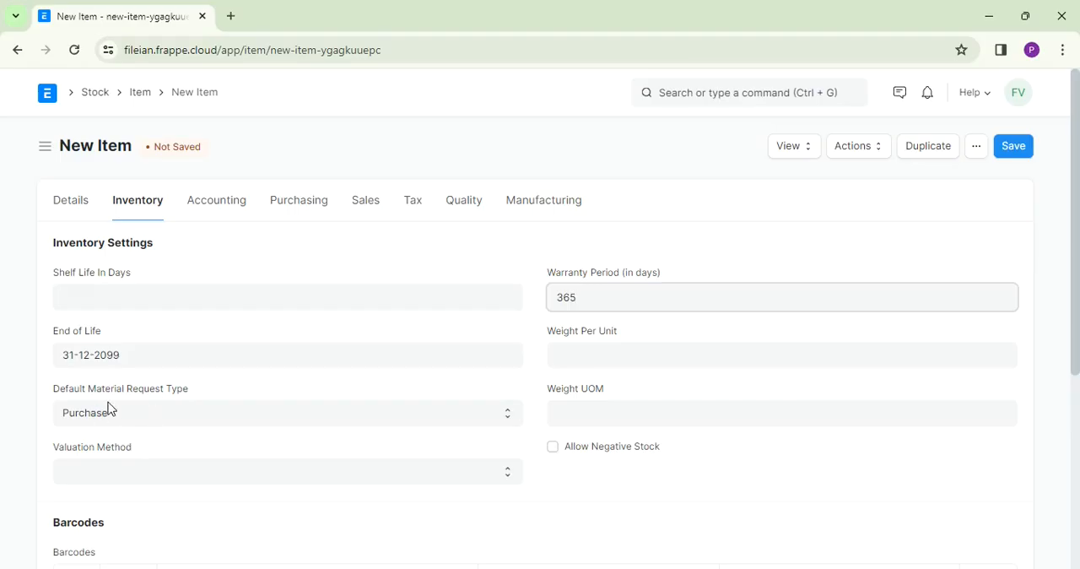
- Check the default material request type and valuation method options, keeping Purchase and leaving the valuation method blank
left_click(157, 424)
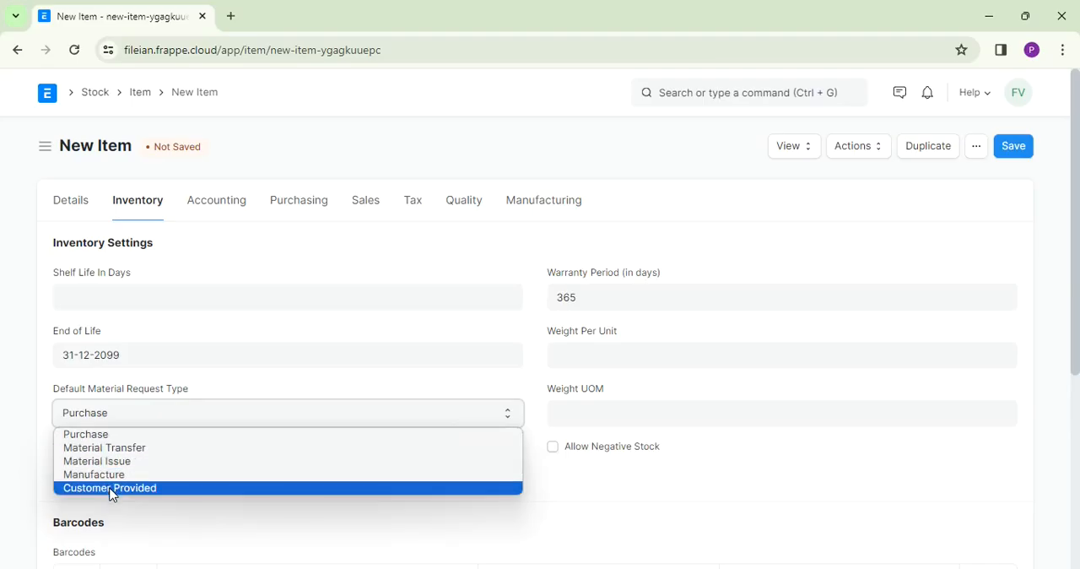
left_click(108, 439)
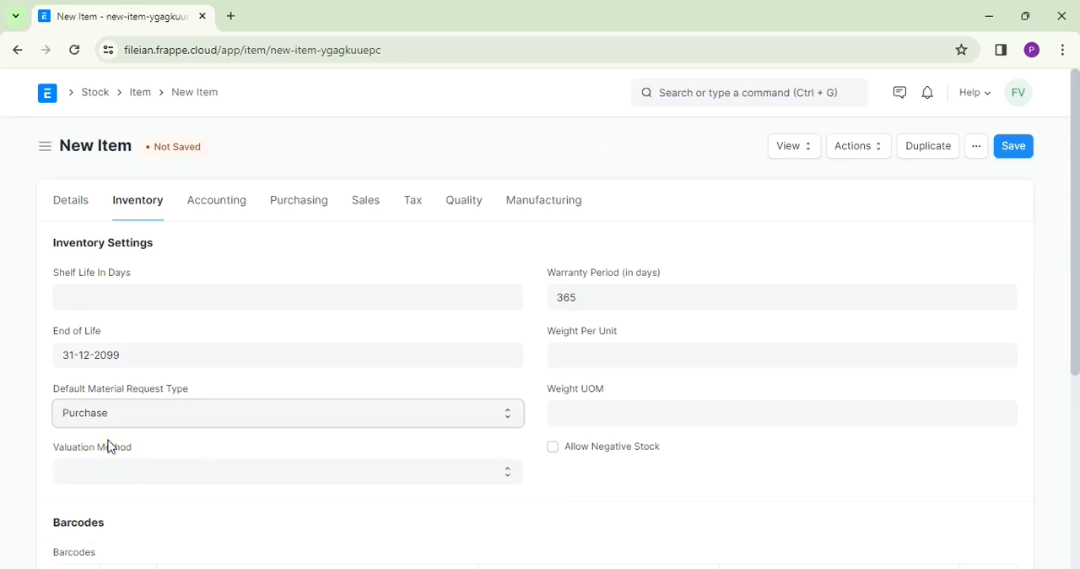
left_click(267, 477)
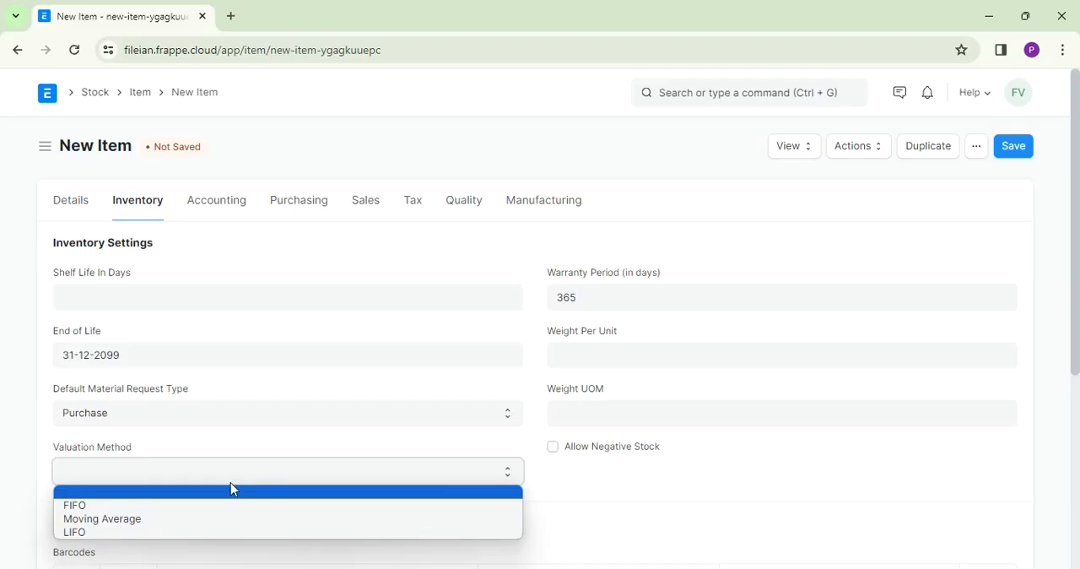
left_click(232, 494)
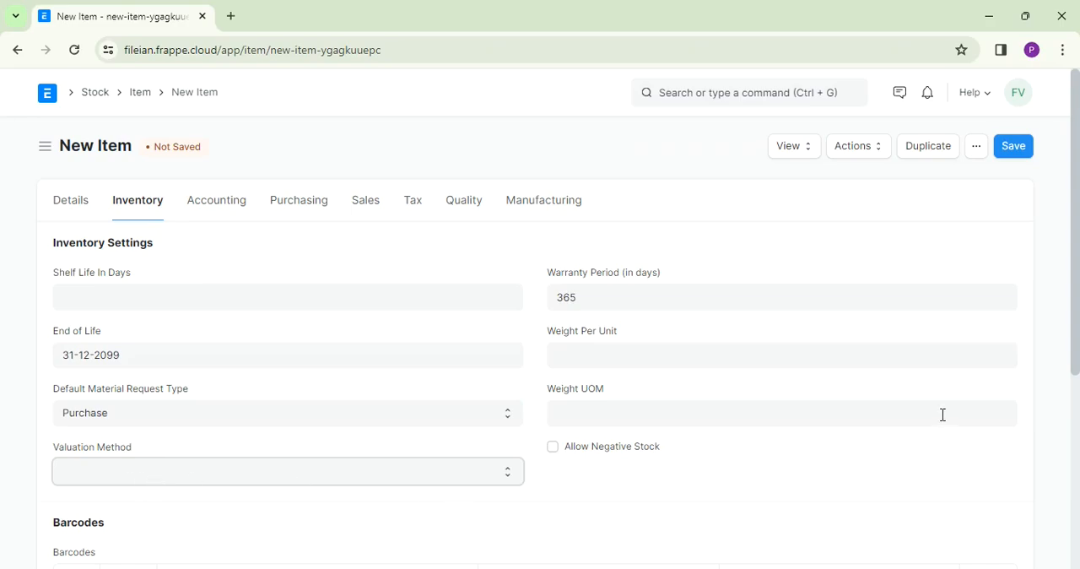
- Add an Auto re-order row for the item that checks in All Warehouses - FVPL and requests for Stores - FVPL
left_click_drag(1074, 253, 1077, 425)
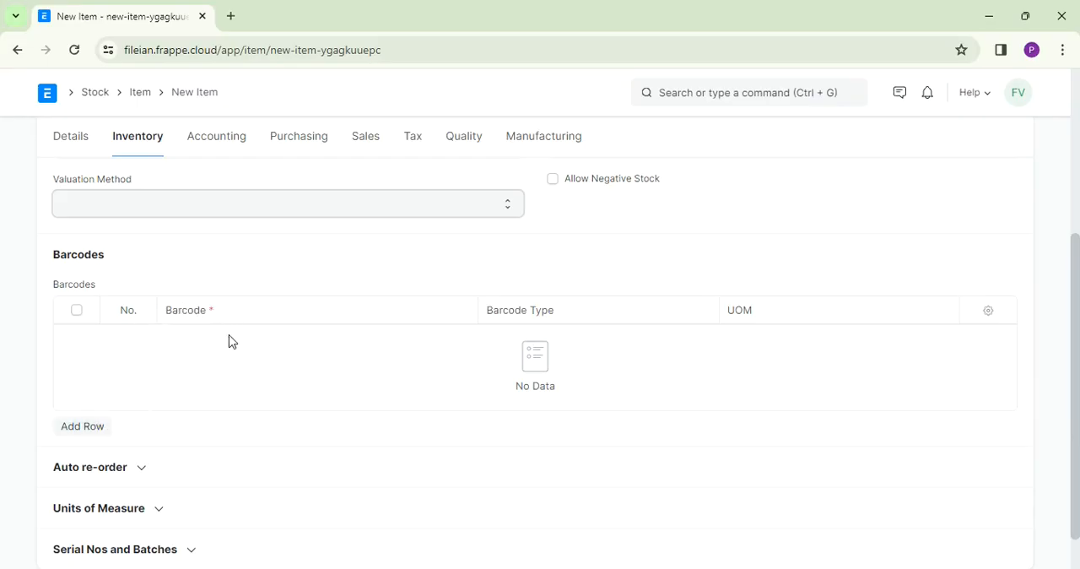
left_click(143, 468)
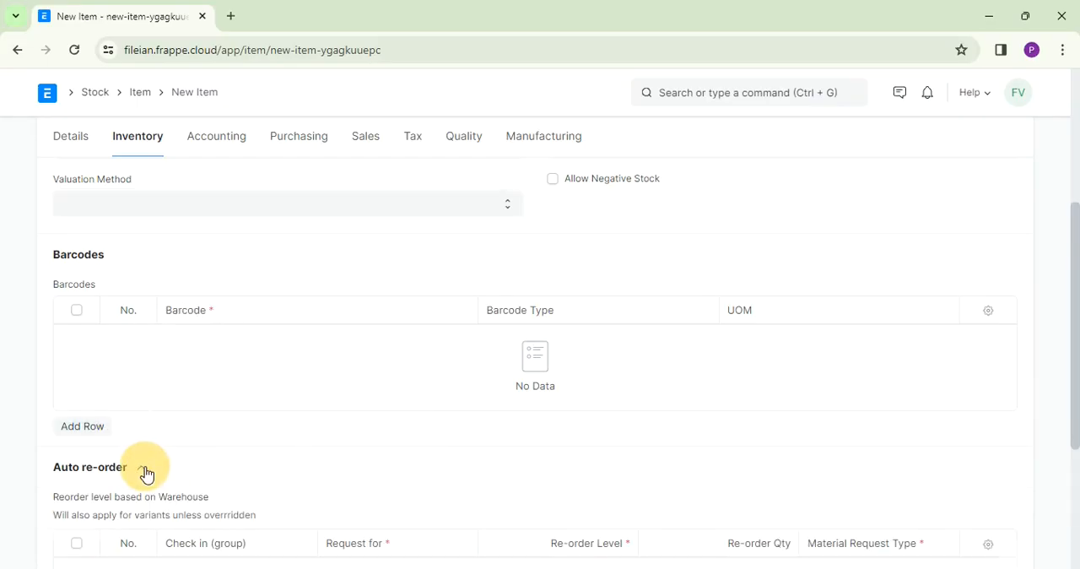
left_click(1074, 262)
left_click_drag(1074, 261, 1070, 338)
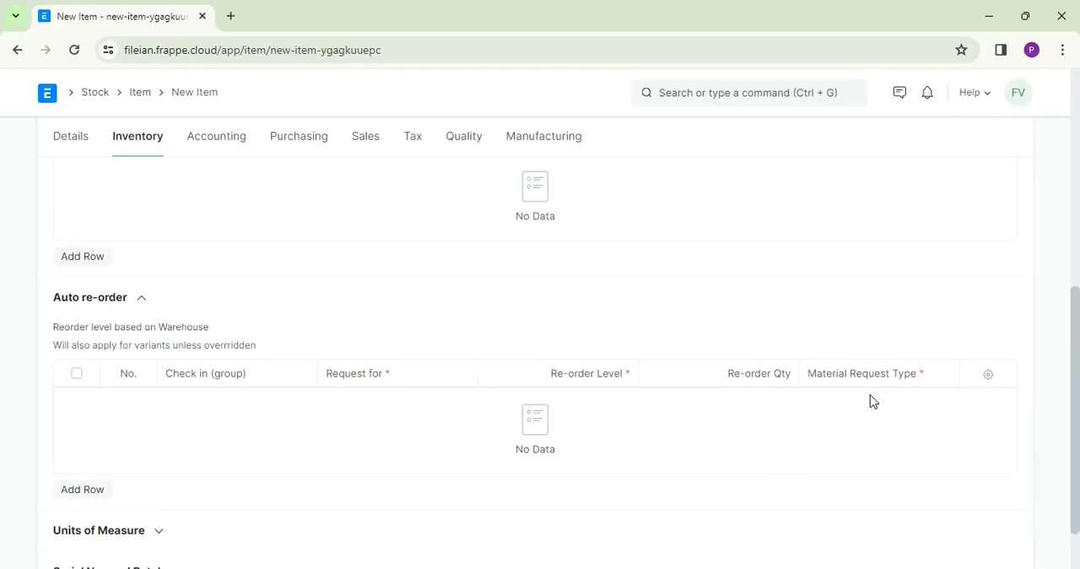
left_click(93, 496)
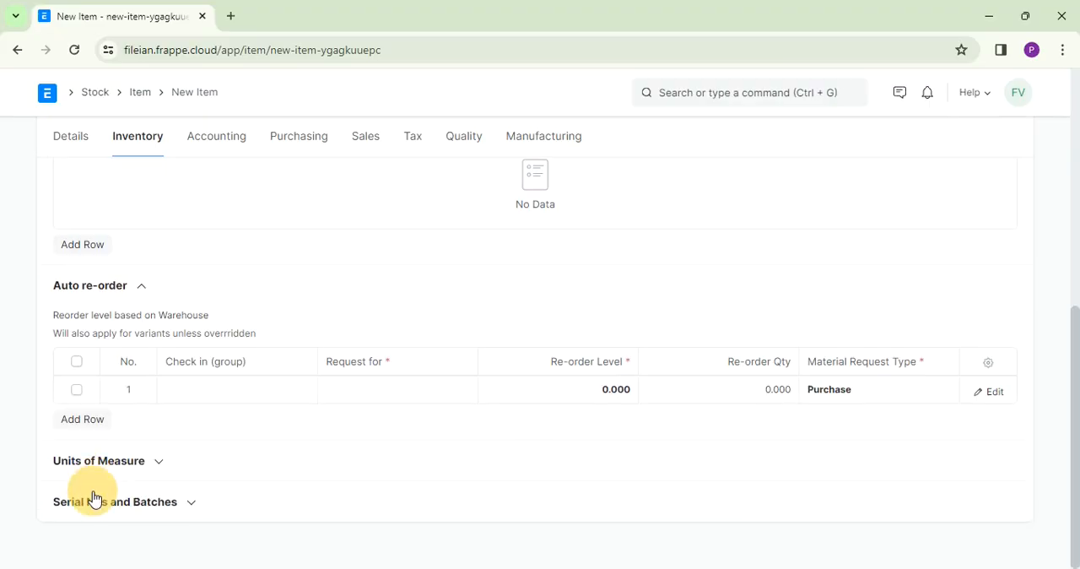
left_click(235, 396)
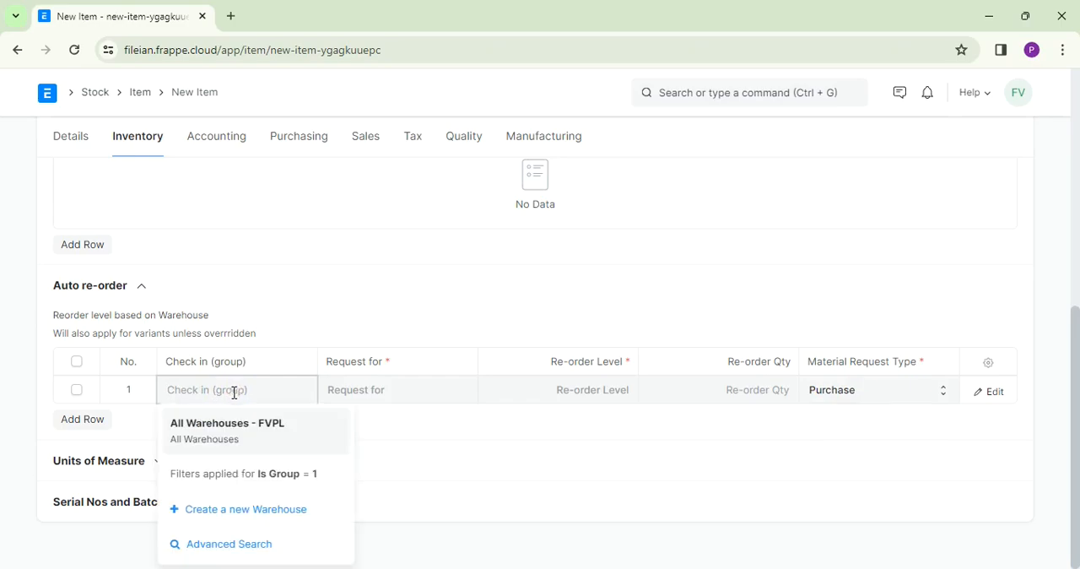
left_click(224, 436)
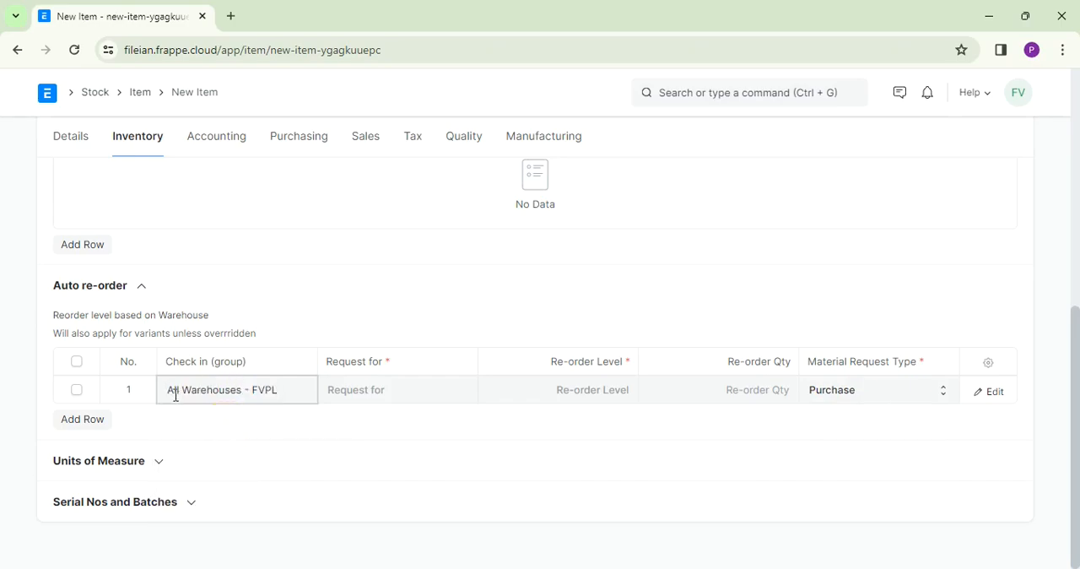
left_click(357, 391)
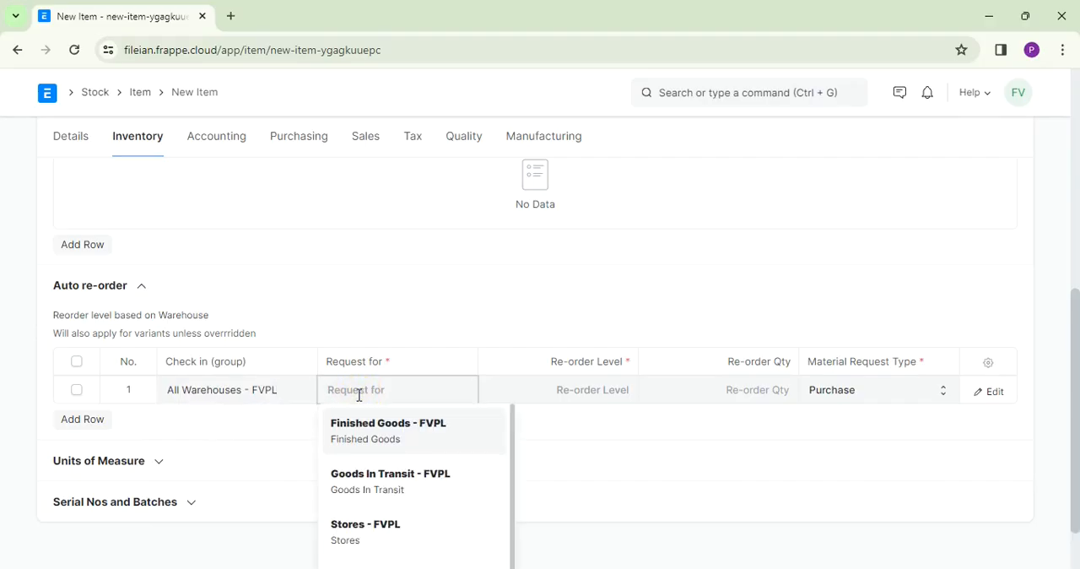
left_click(374, 535)
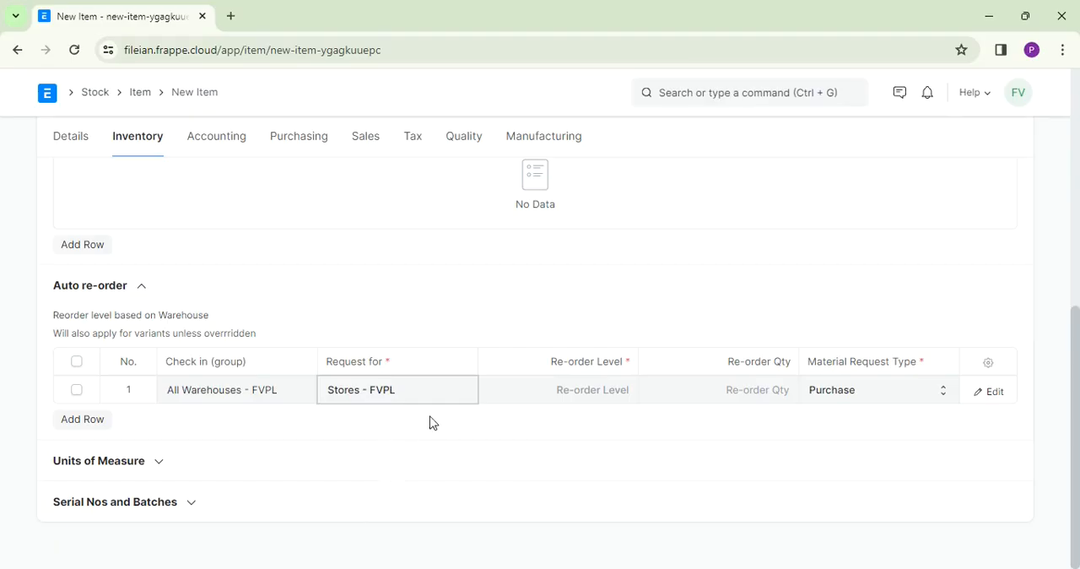
- Set the re-order level to 100 and the re-order quantity to 100 in the Auto re-order row
left_click(578, 391)
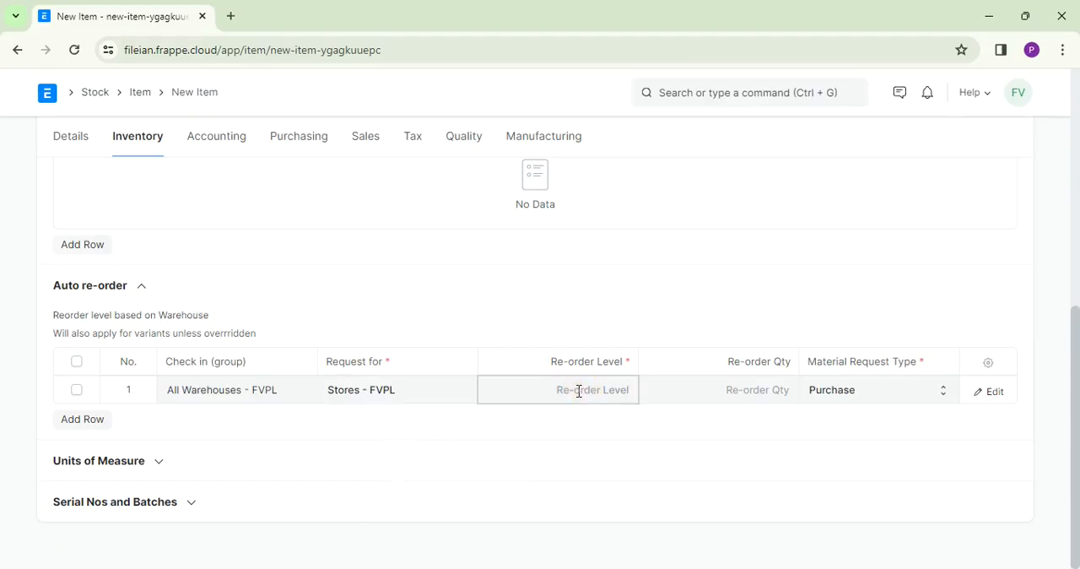
type("100")
left_click(753, 391)
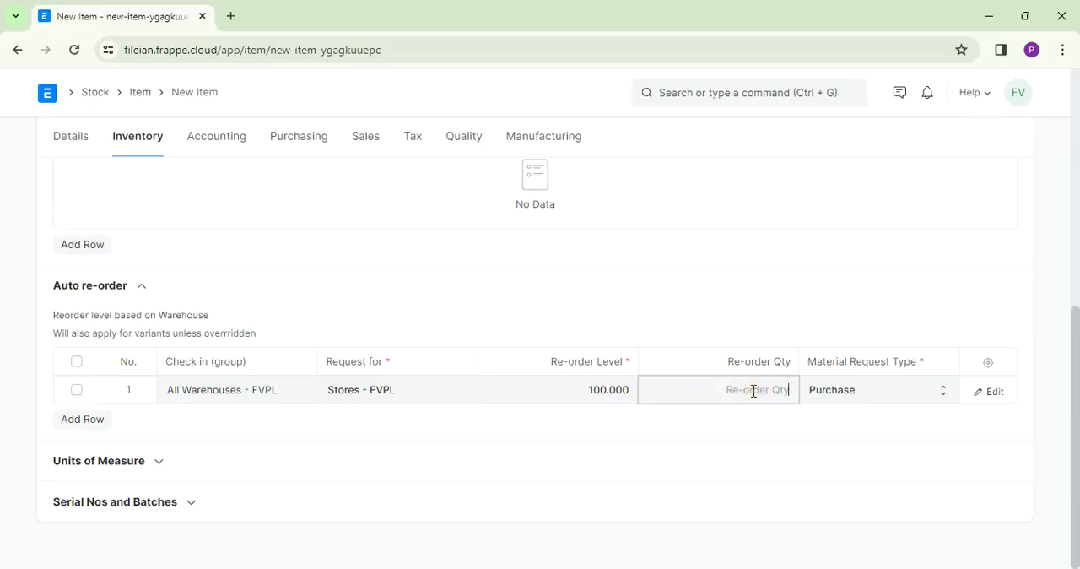
type("100")
left_click(558, 392)
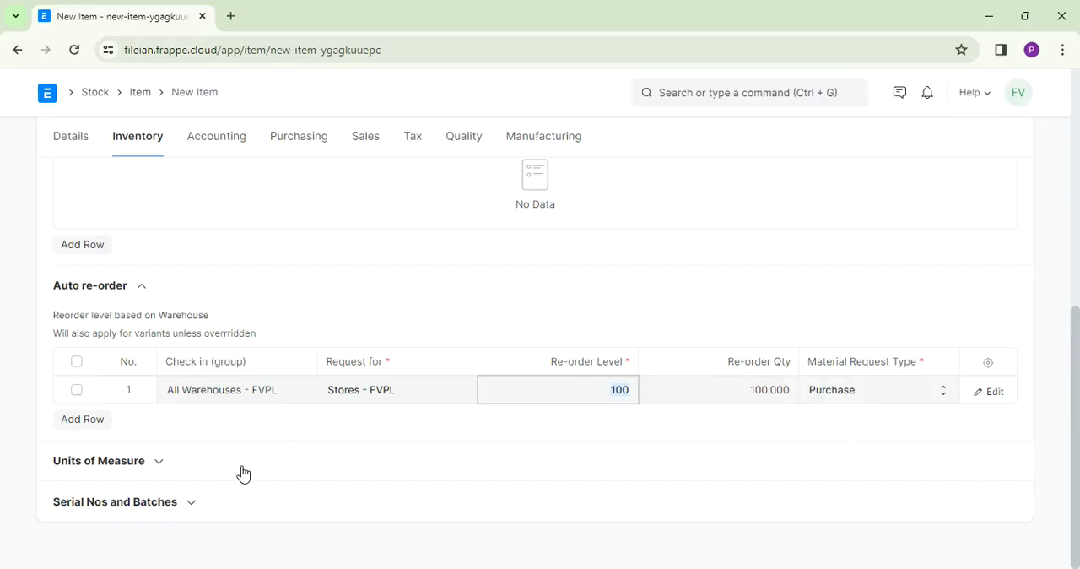
- Add Box to the item's Units of Measure with a conversion factor of 25
left_click(163, 464)
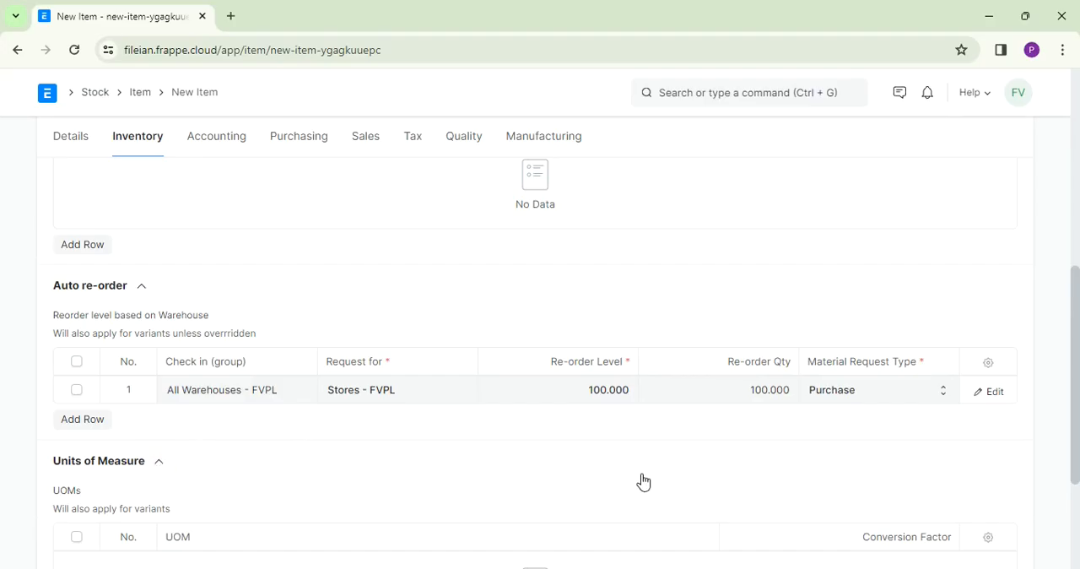
left_click_drag(1077, 319, 1070, 397)
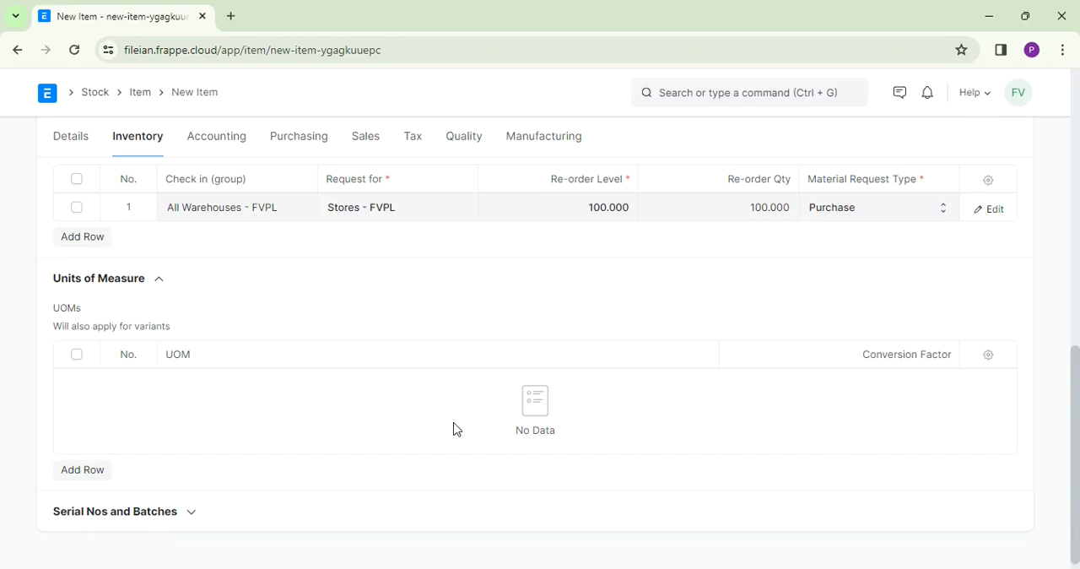
left_click(66, 472)
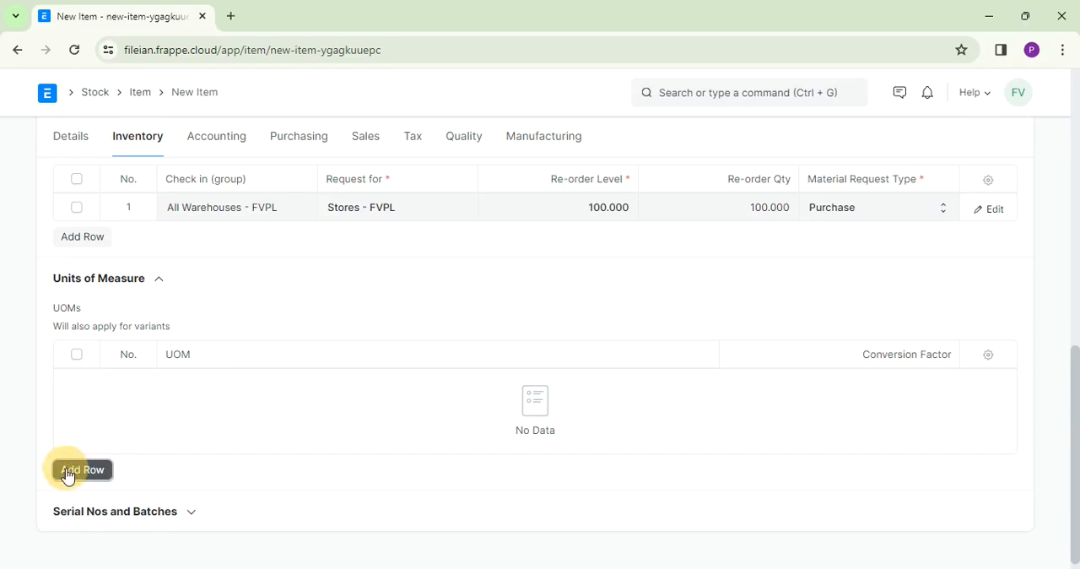
left_click(178, 432)
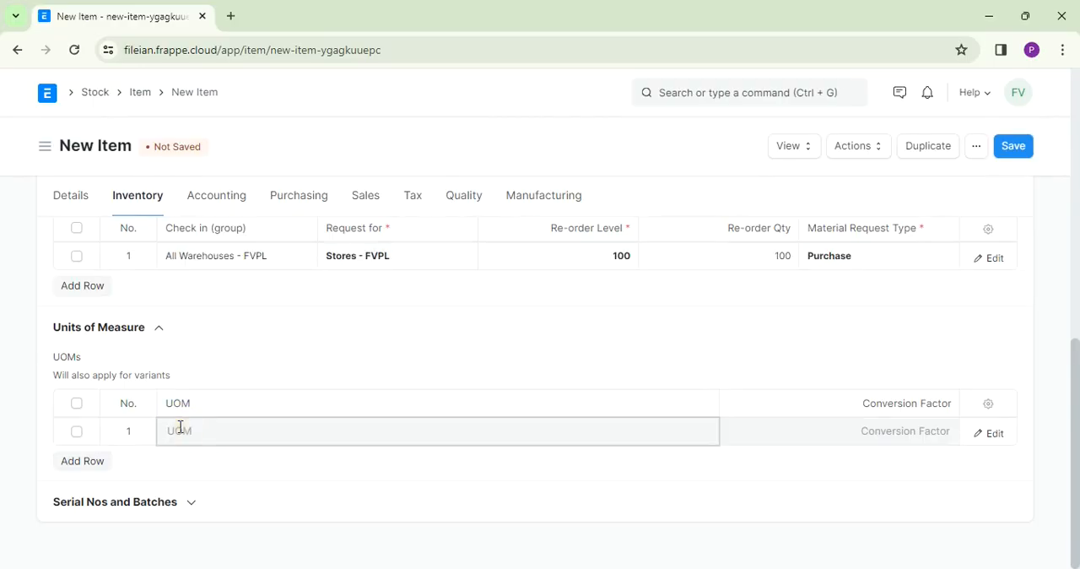
type("crea")
key("BackSpace")
key("BackSpace")
key("BackSpace")
key("BackSpace")
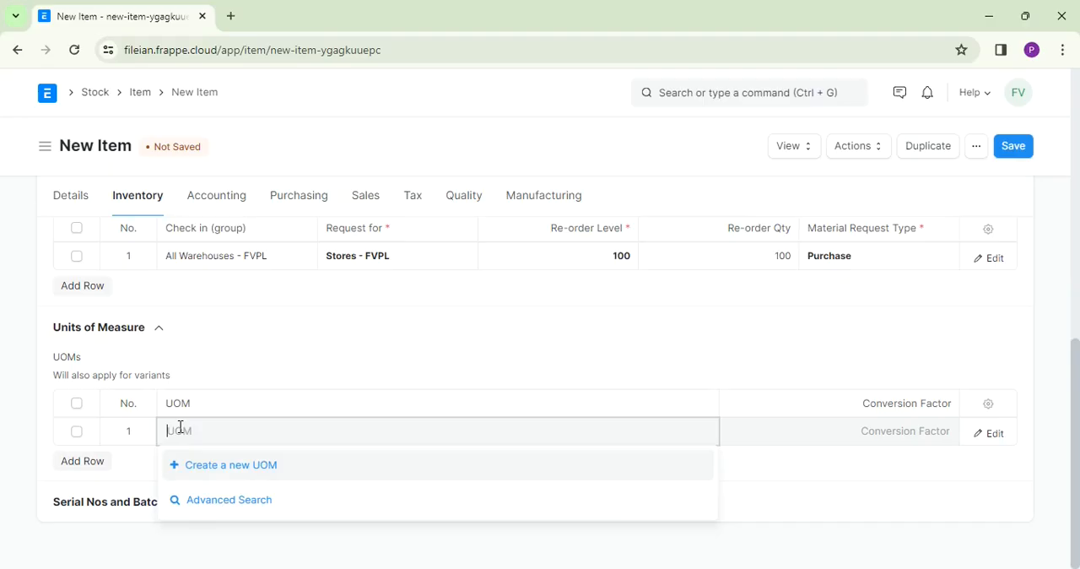
type("Box")
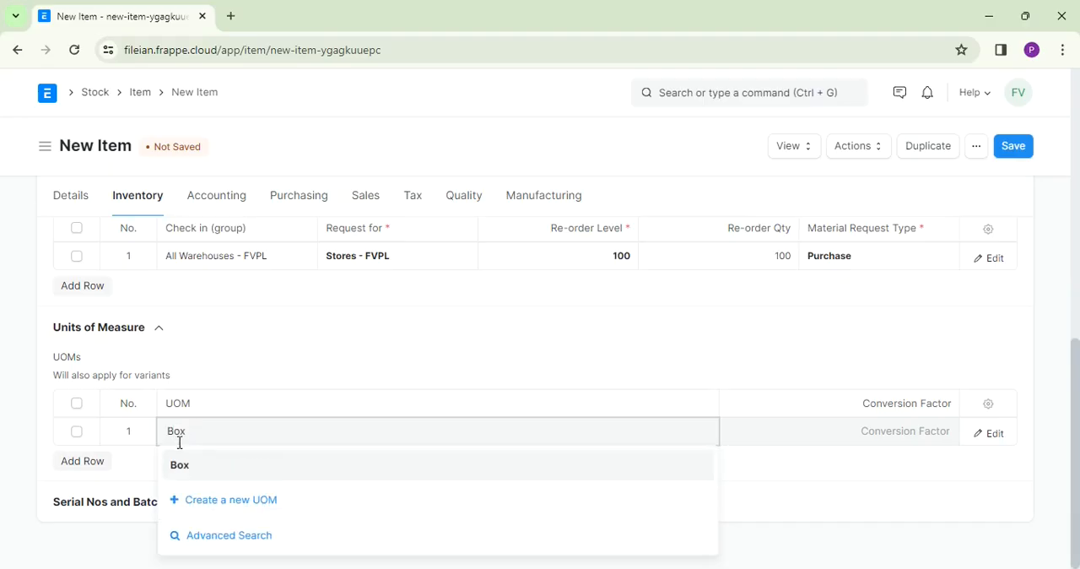
left_click(179, 464)
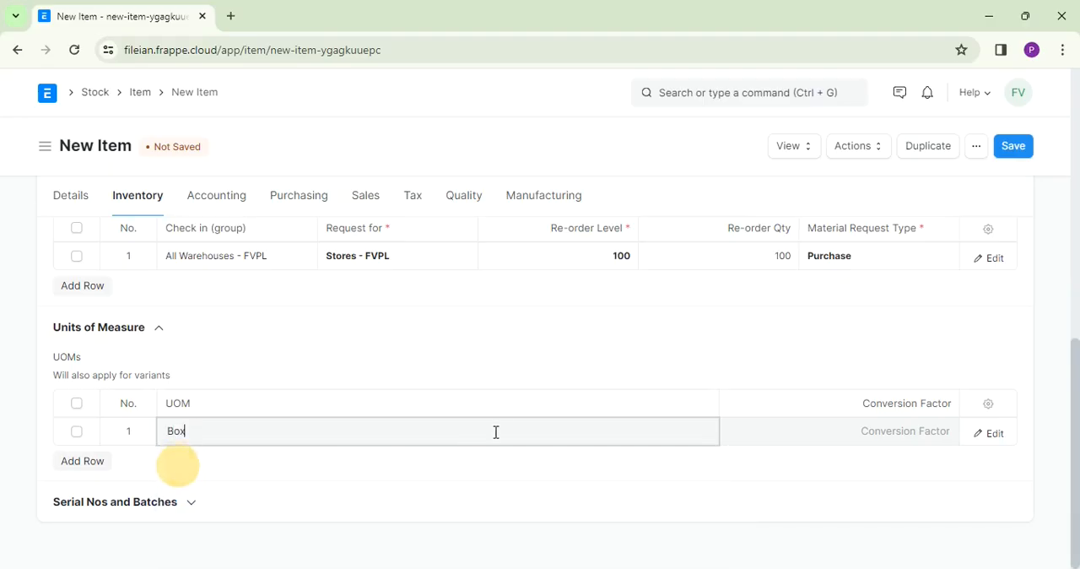
left_click(871, 435)
type("2")
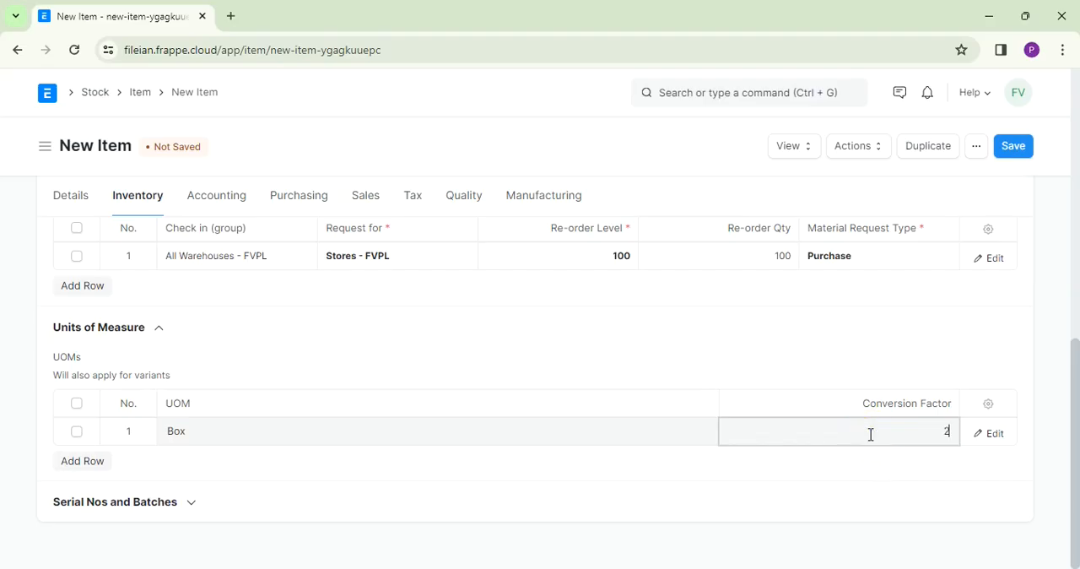
type("5")
- Delete the Box row from the item's Units of Measure table
left_click(77, 432)
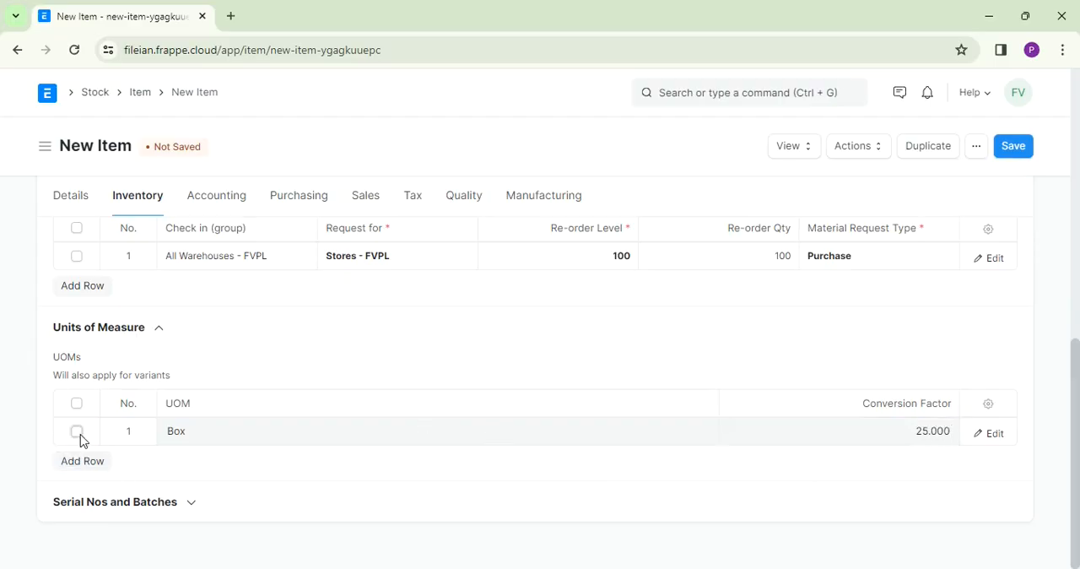
left_click(77, 462)
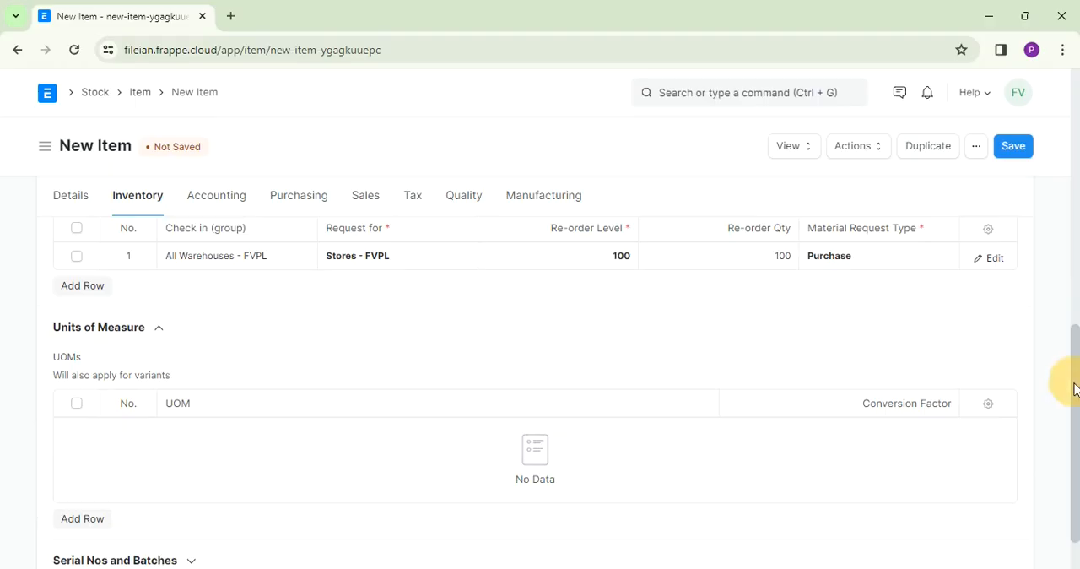
- Enable Has Serial No under Serial Nos and Batches to check the Serial Number Series field, and disable it again
left_click_drag(1075, 385, 1076, 430)
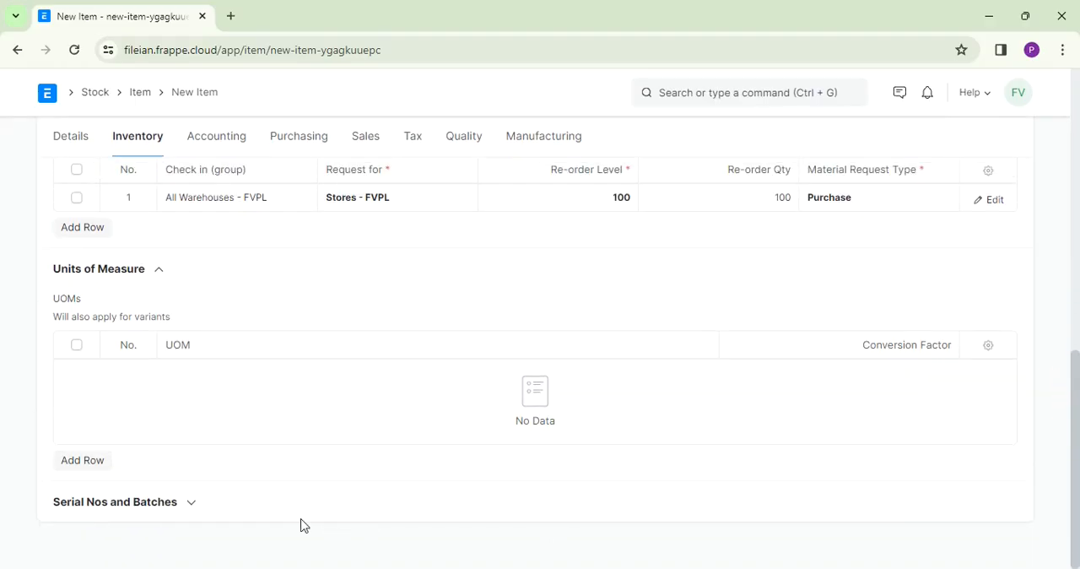
left_click(191, 505)
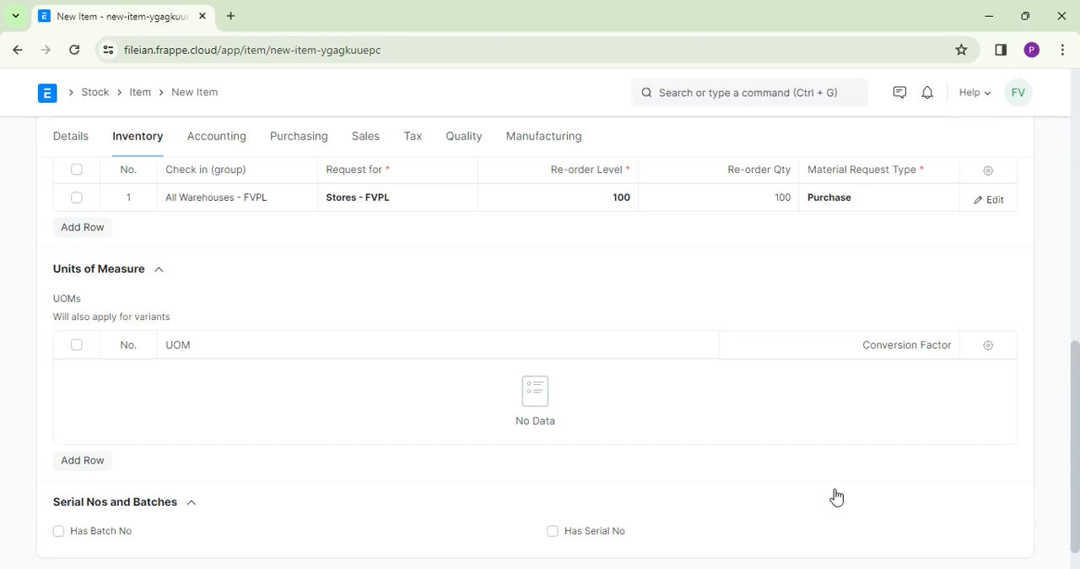
left_click(1072, 404)
left_click(554, 533)
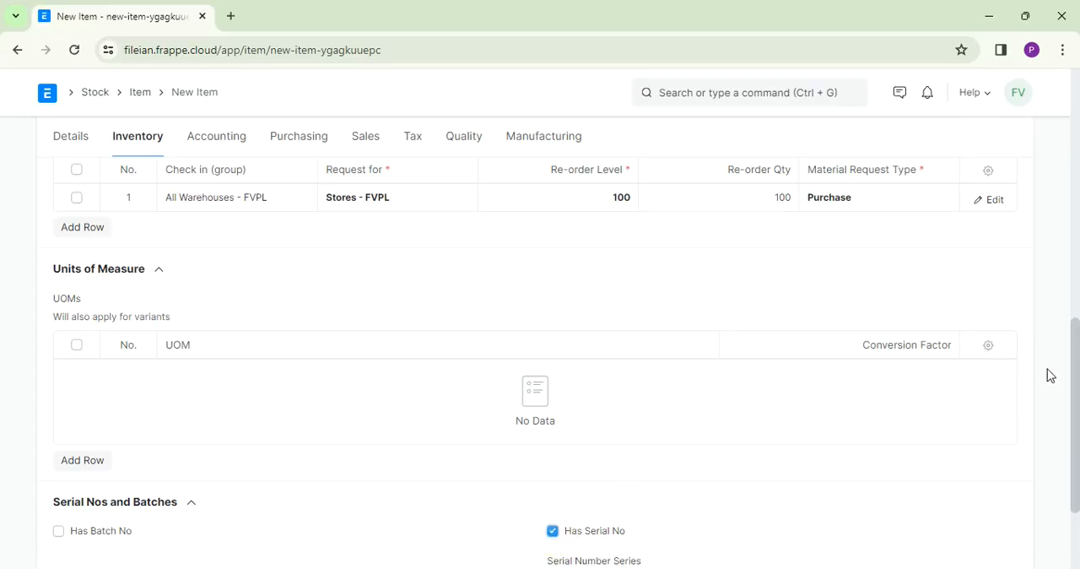
left_click_drag(1077, 356, 637, 436)
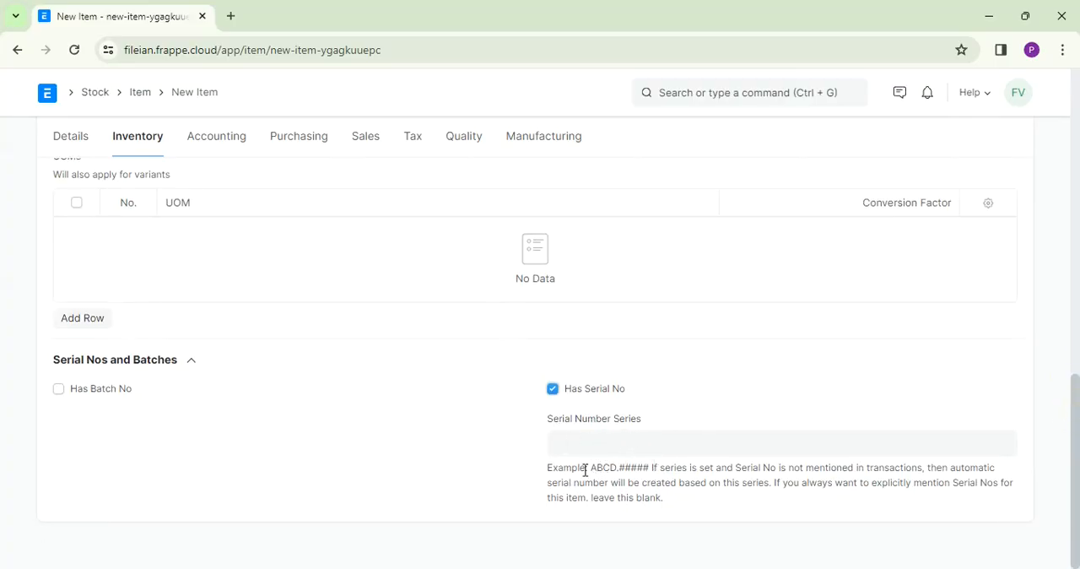
left_click(591, 440)
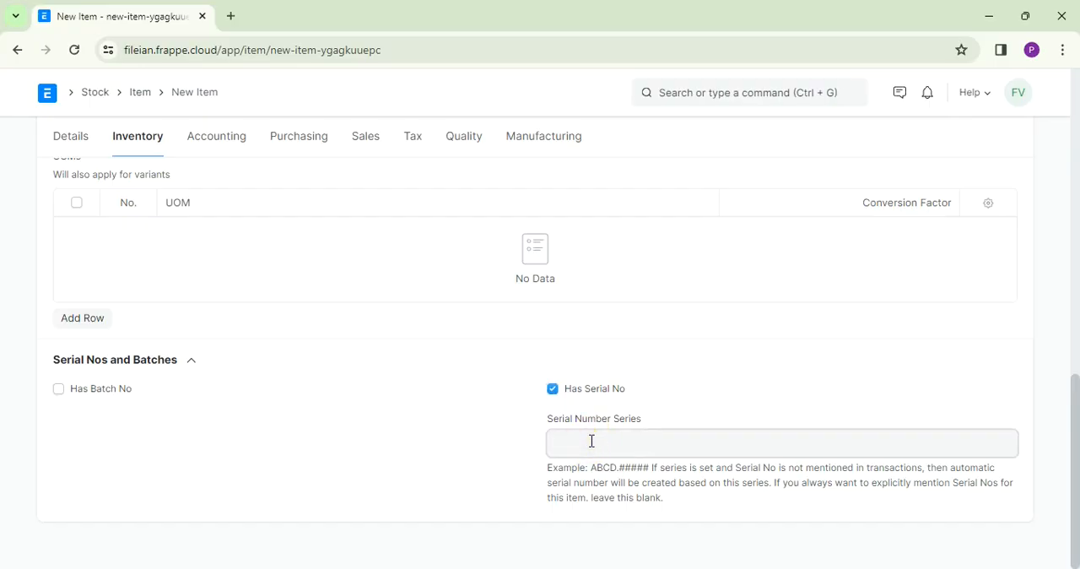
left_click(552, 390)
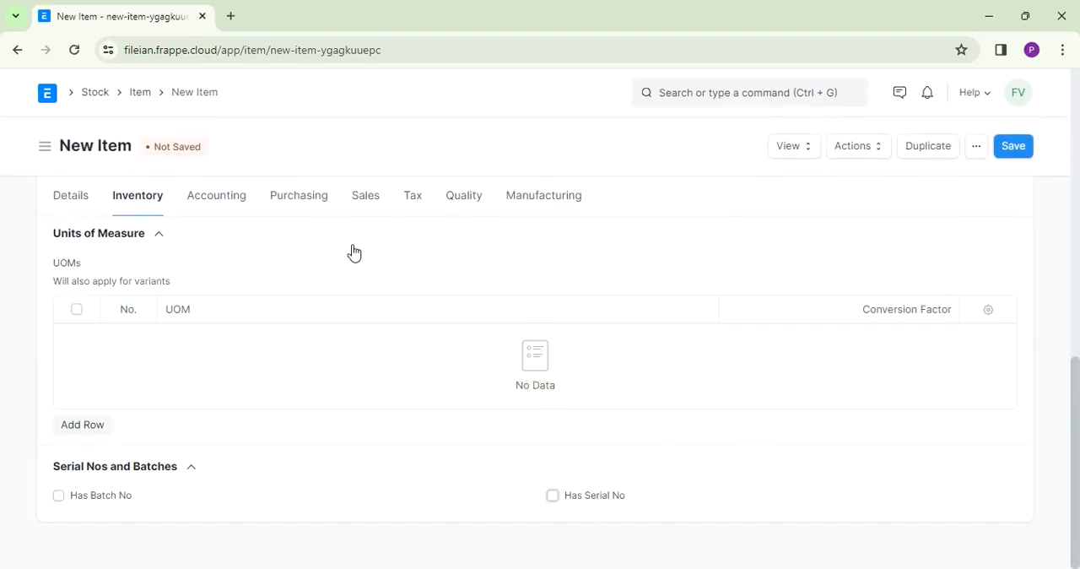
- Add an Item Defaults row for Fileian Ventures Private Limited with default warehouse Stores - FVPL in the accounting settings
left_click(221, 199)
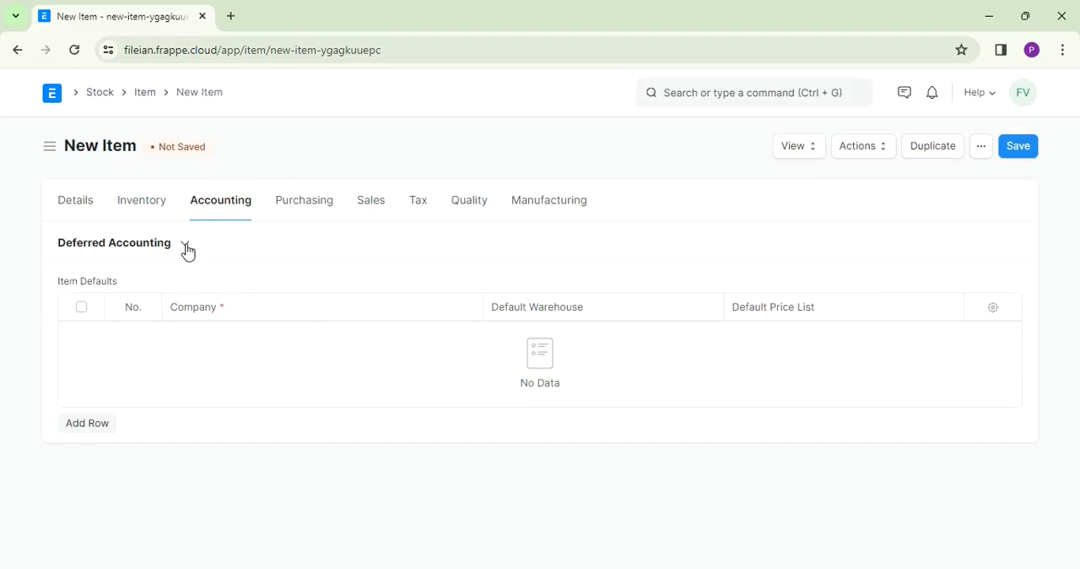
left_click(93, 430)
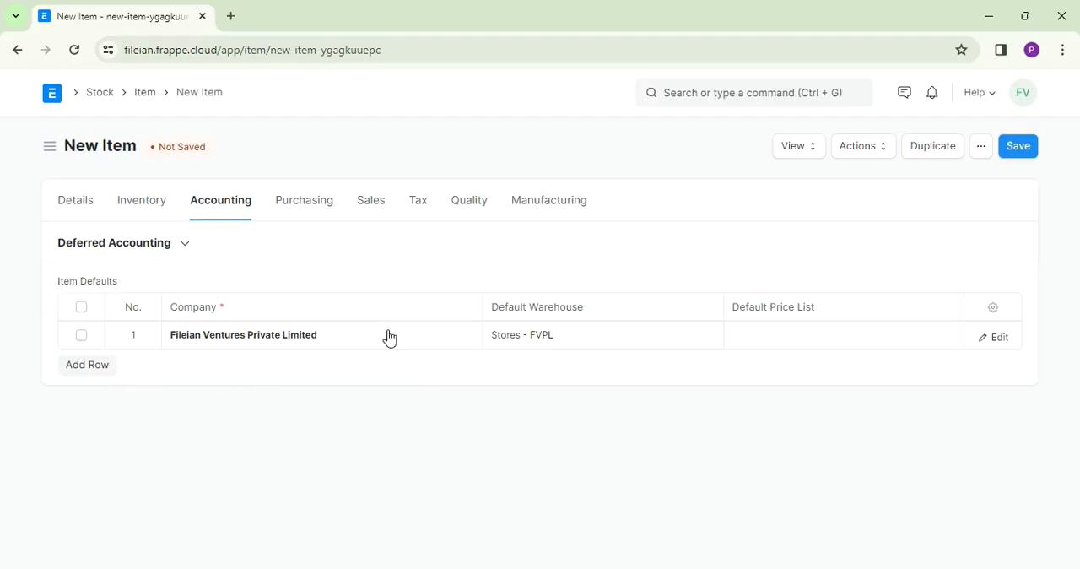
- Set the item's default purchase unit of measure to Nos and expand the Supplier Details section
left_click(303, 202)
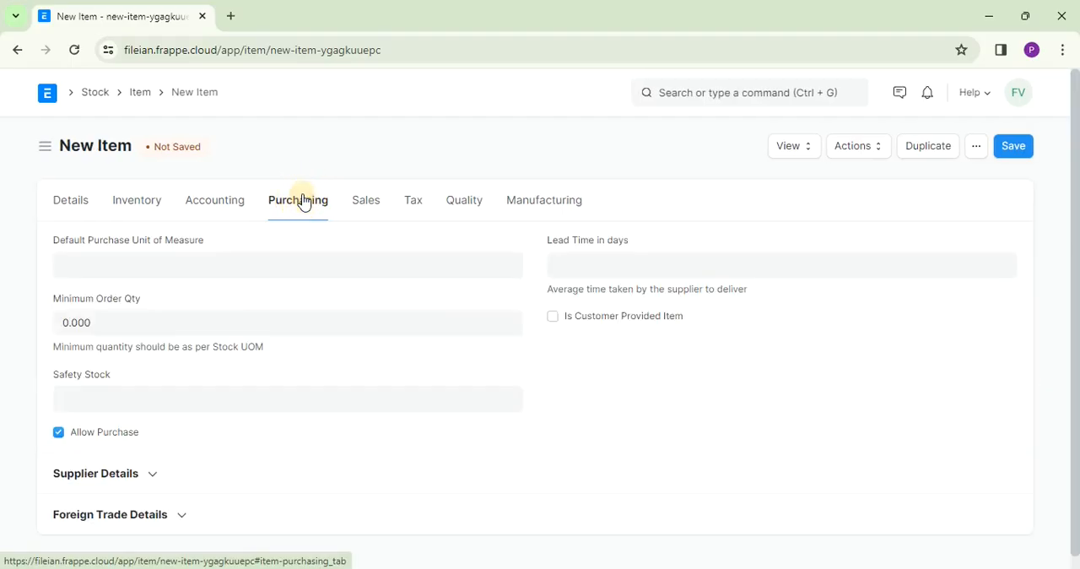
left_click(200, 266)
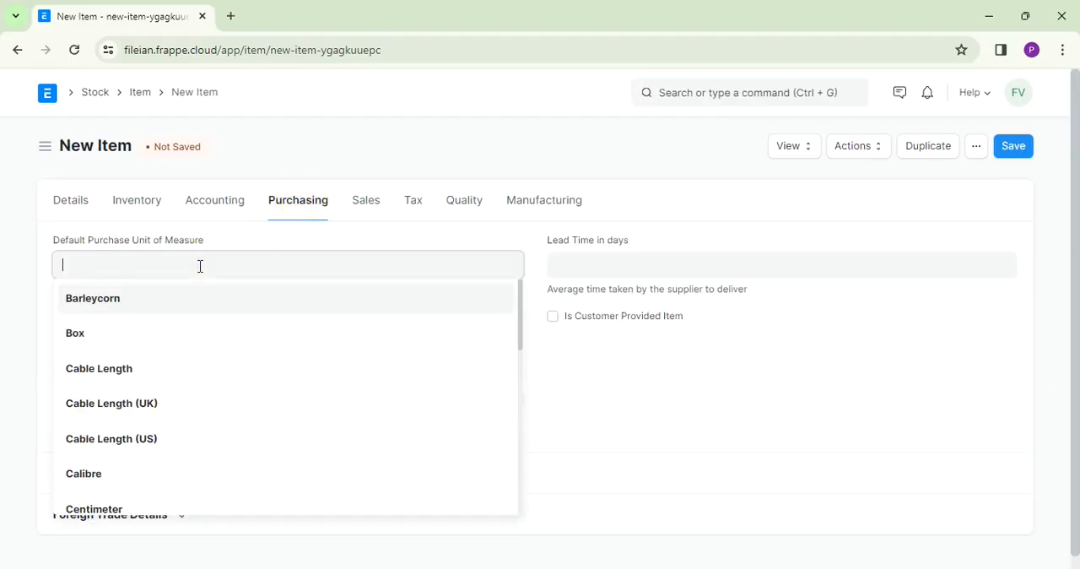
type("Nos")
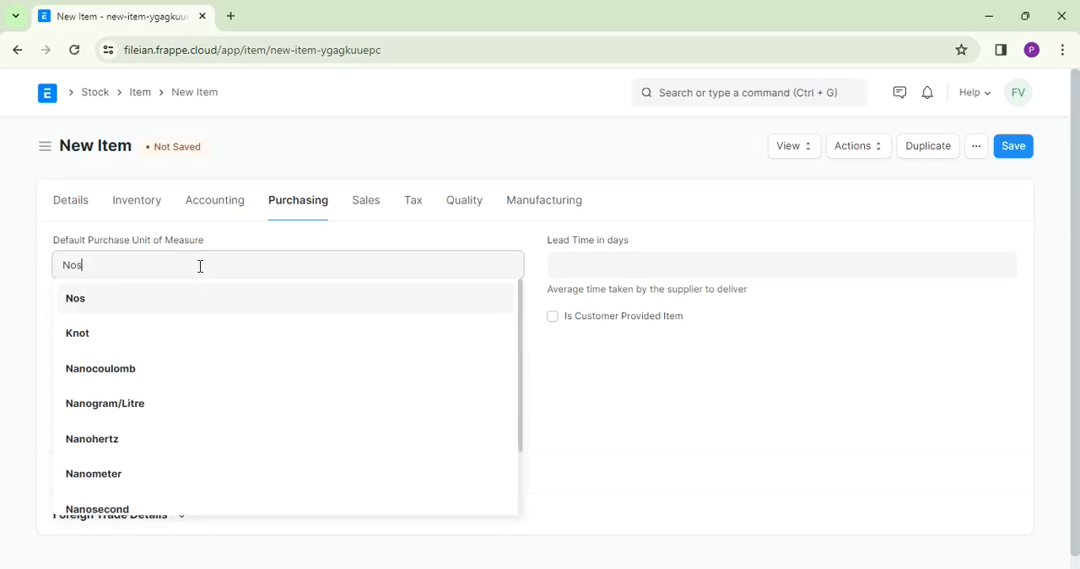
left_click(83, 304)
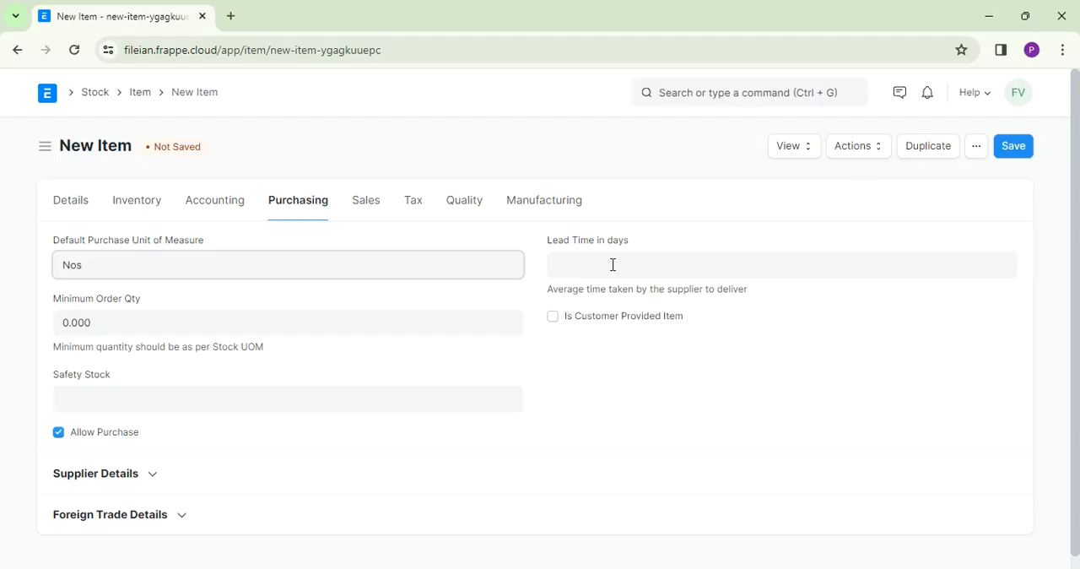
left_click(612, 265)
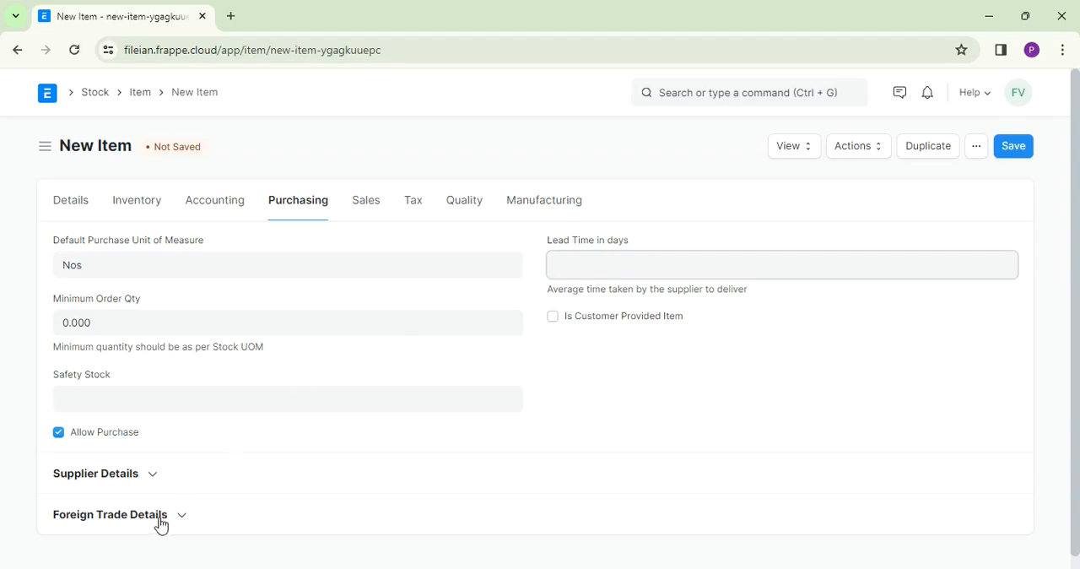
left_click(154, 476)
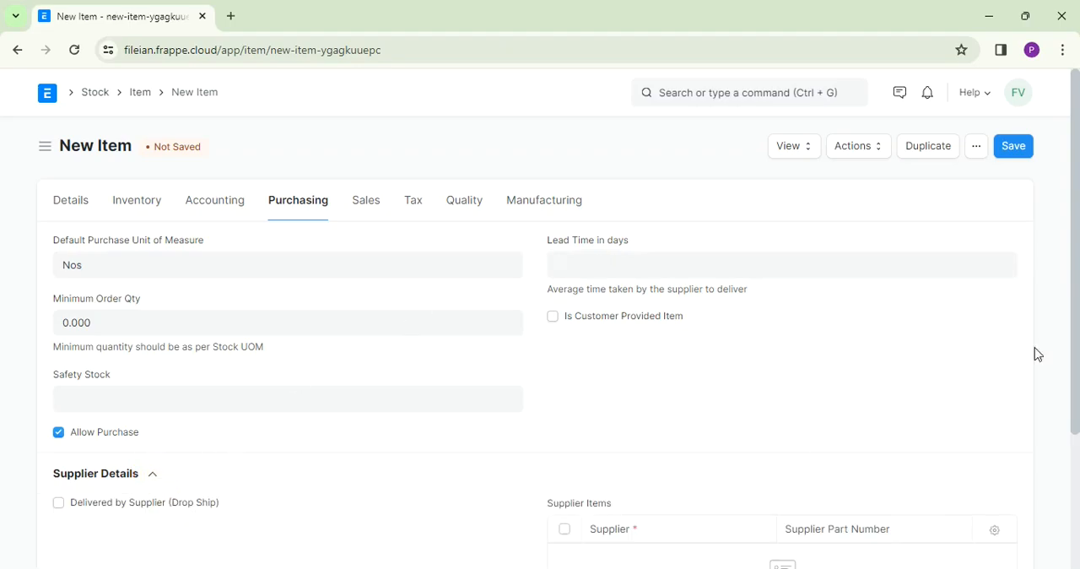
- Add a Supplier Items row for Bombay Hardware & Suppliers with supplier part number 34567
left_click_drag(1073, 284, 1068, 410)
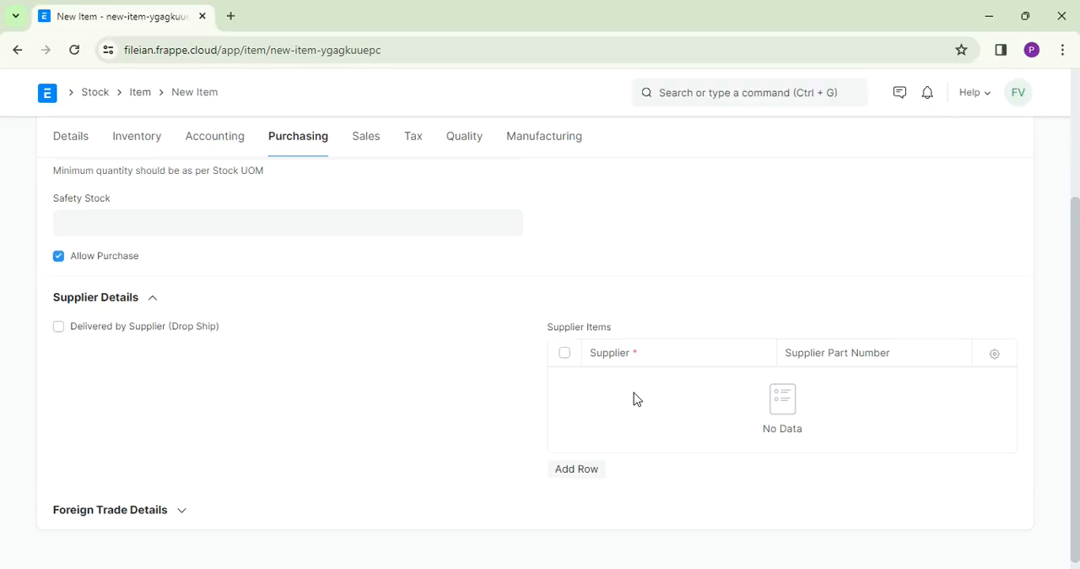
left_click(576, 471)
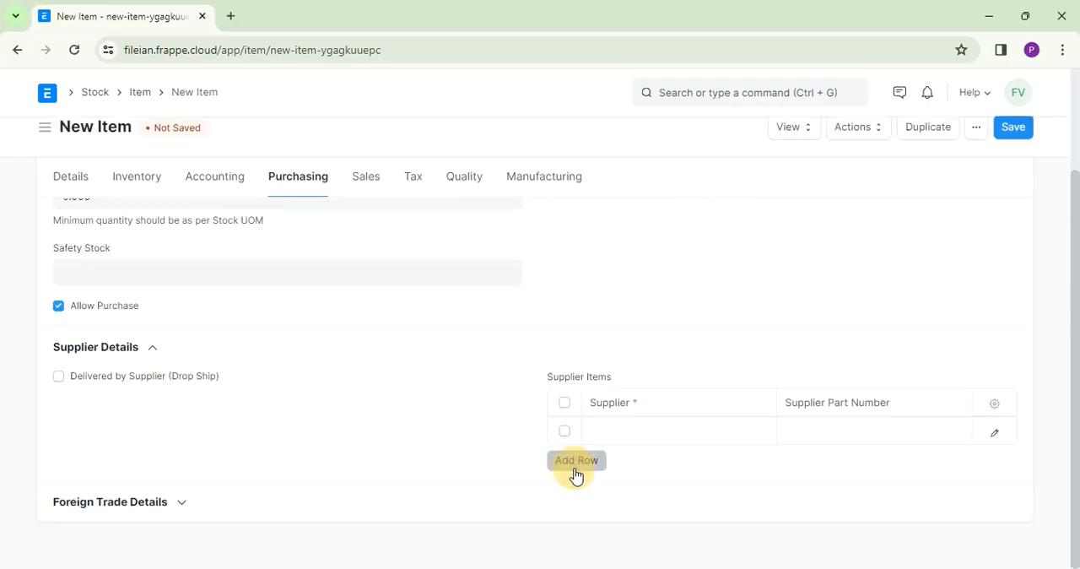
left_click(618, 430)
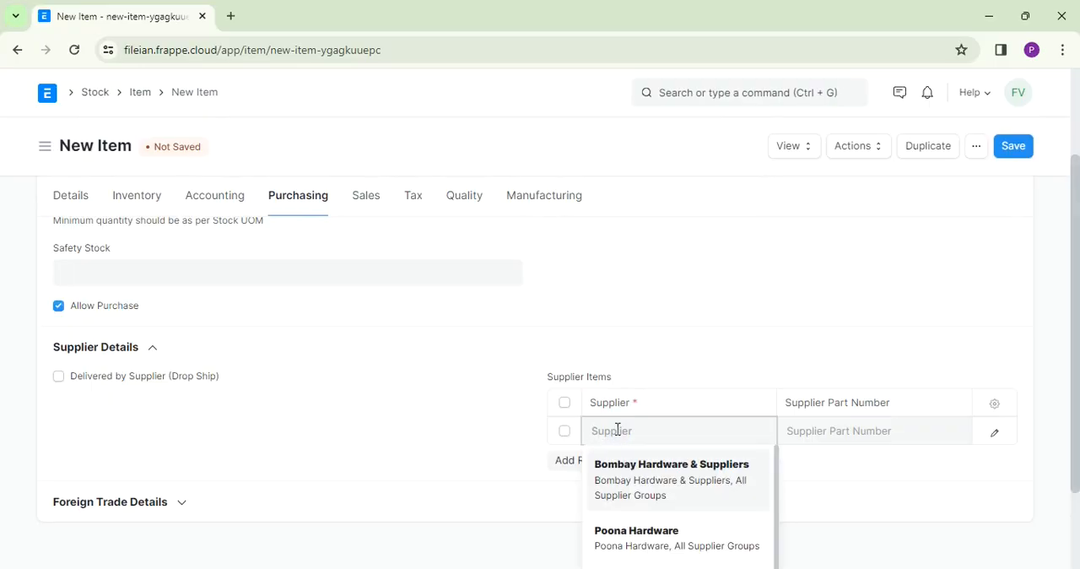
left_click(633, 466)
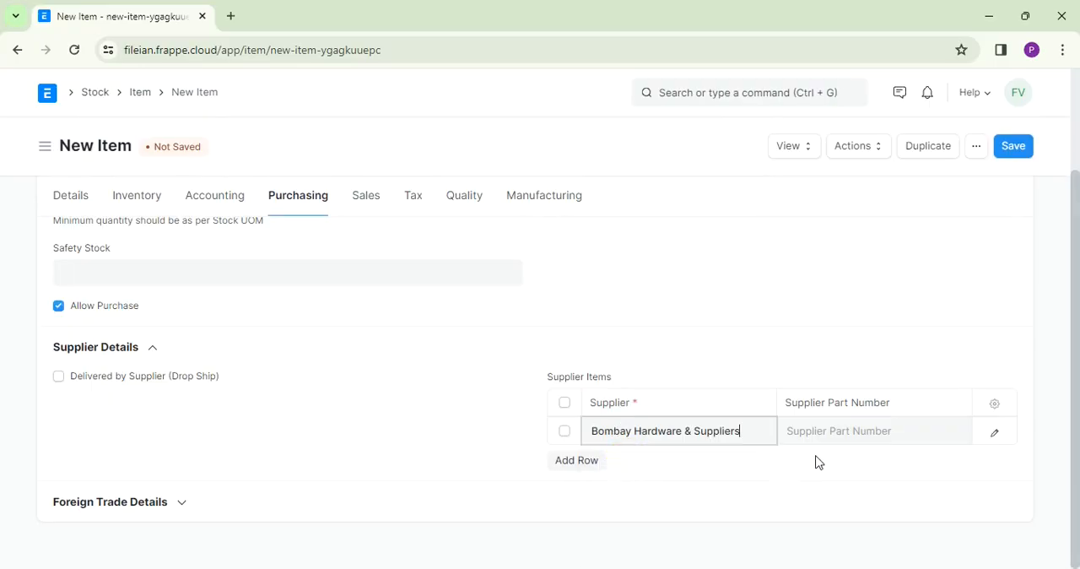
left_click(837, 422)
type("3")
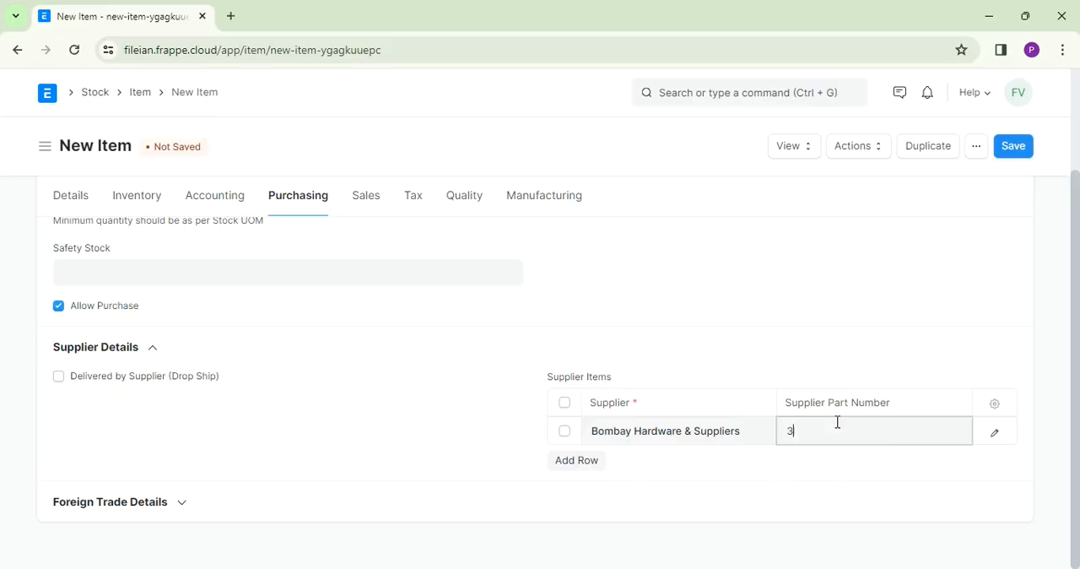
type("4567")
- Clear the supplier and part number from the Supplier Items row and expand the Foreign Trade Details section
key("BackSpace")
key("BackSpace")
key("BackSpace")
key("BackSpace")
key("BackSpace")
left_click(708, 428)
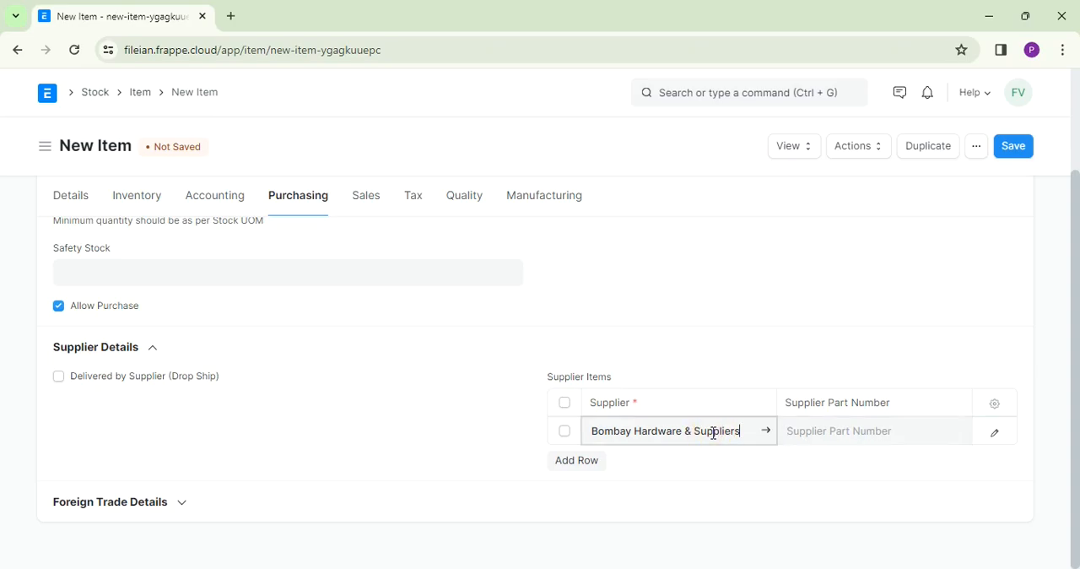
key("BackSpace")
key("BackSpace")
key("BackSpace")
key("BackSpace")
key("BackSpace")
key("BackSpace")
key("BackSpace")
key("BackSpace")
key("BackSpace")
key("BackSpace")
key("BackSpace")
key("BackSpace")
key("BackSpace")
key("BackSpace")
key("BackSpace")
key("BackSpace")
key("BackSpace")
key("BackSpace")
key("BackSpace")
key("BackSpace")
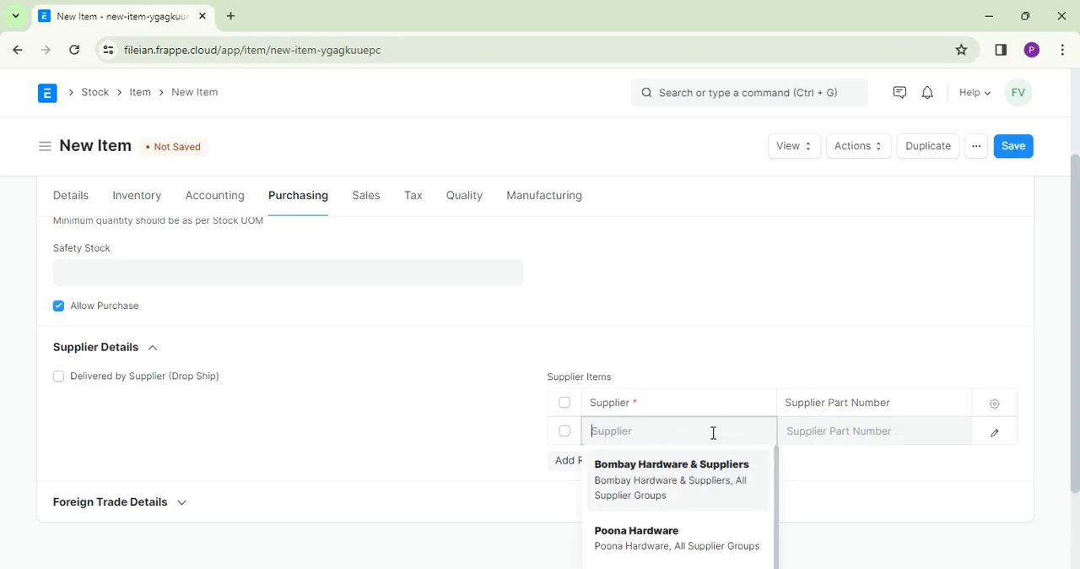
left_click(184, 504)
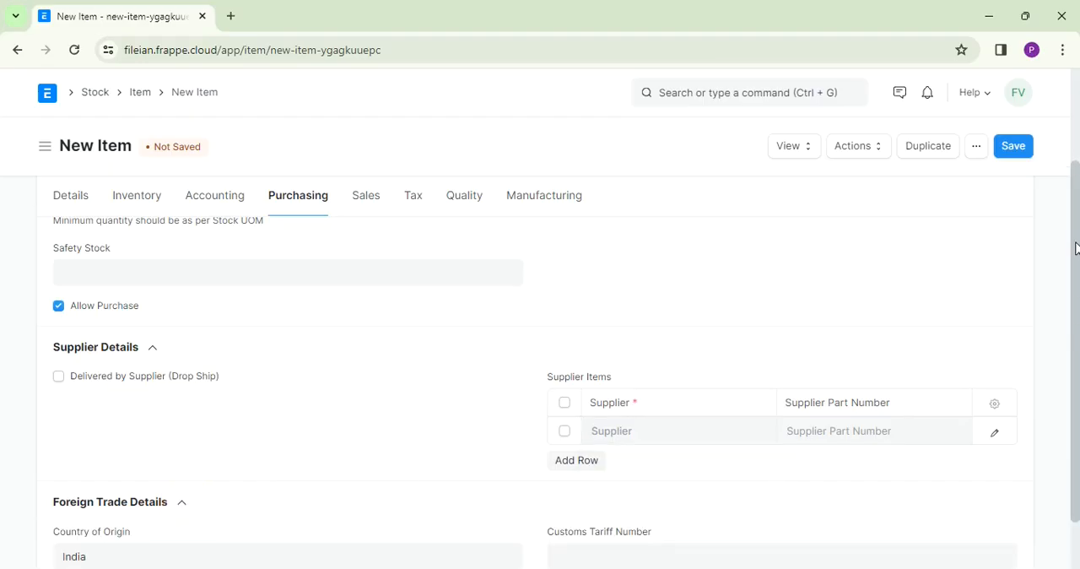
left_click_drag(1075, 248, 1077, 337)
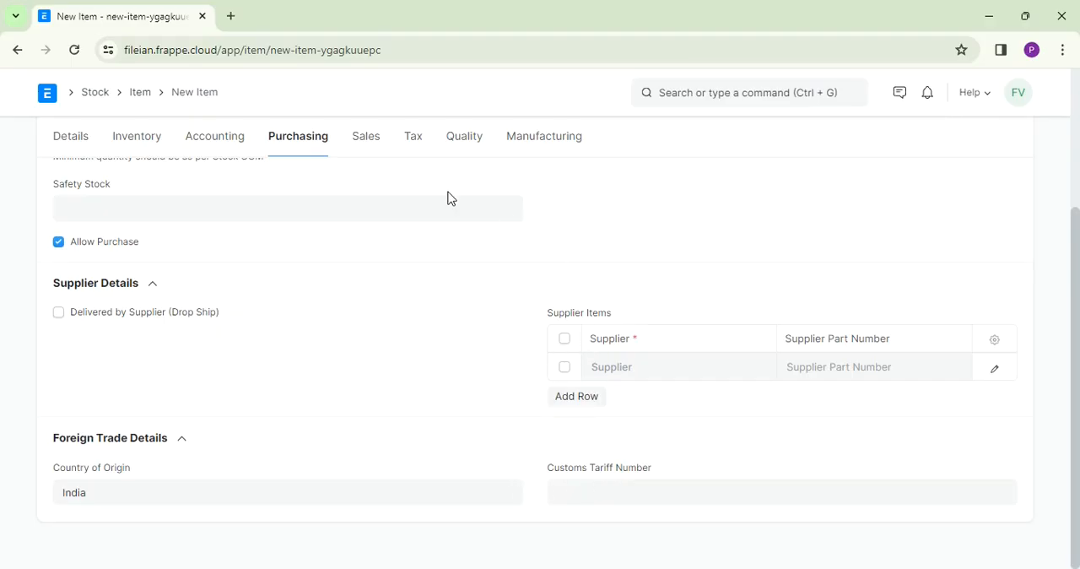
- Set the item's default sales unit of measure to Nos and open the Max Discount (%) field
left_click(367, 145)
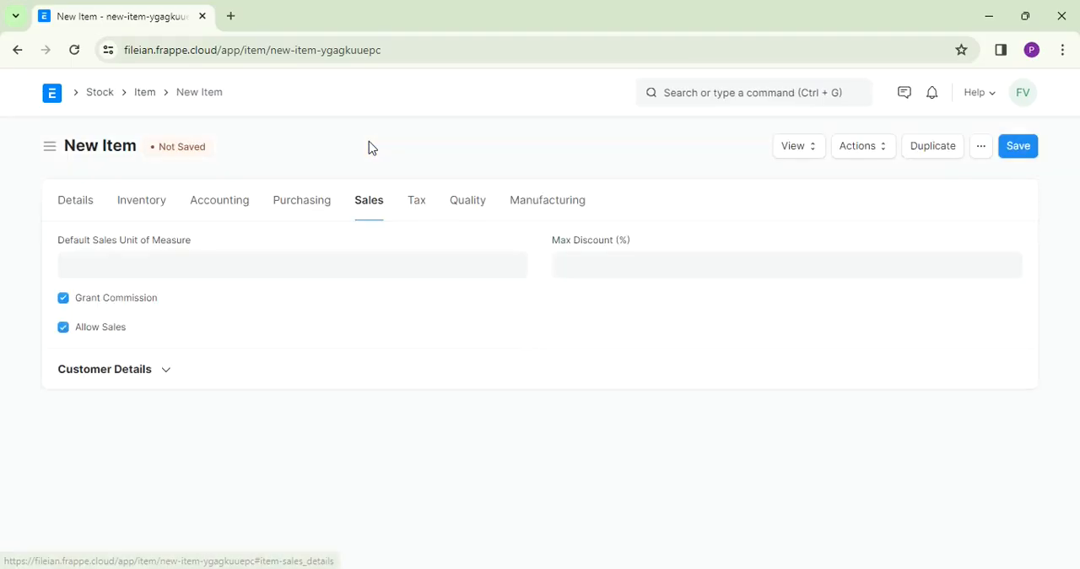
left_click(172, 260)
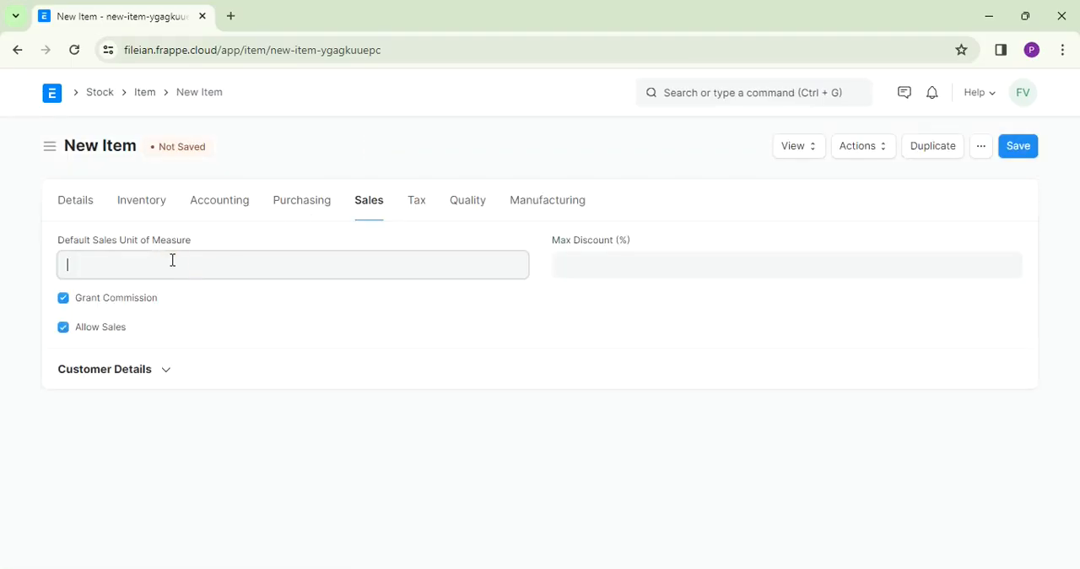
type("Nos")
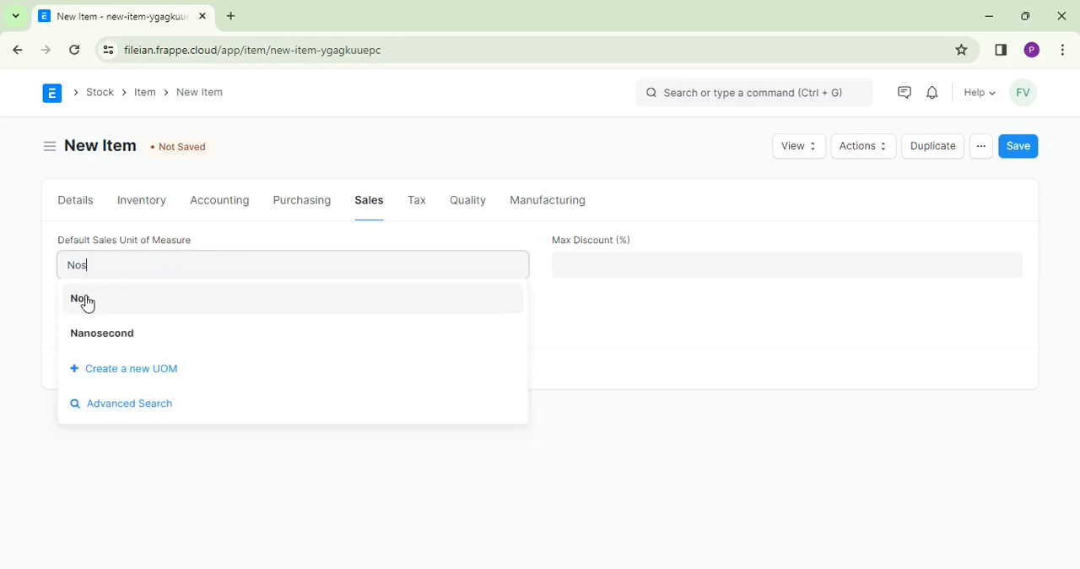
left_click(87, 302)
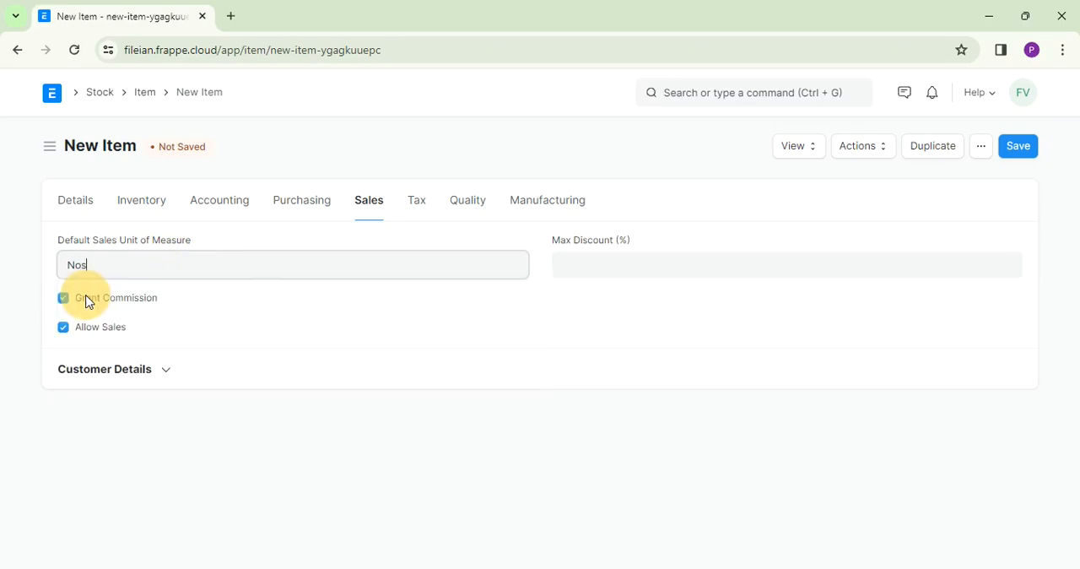
left_click(586, 266)
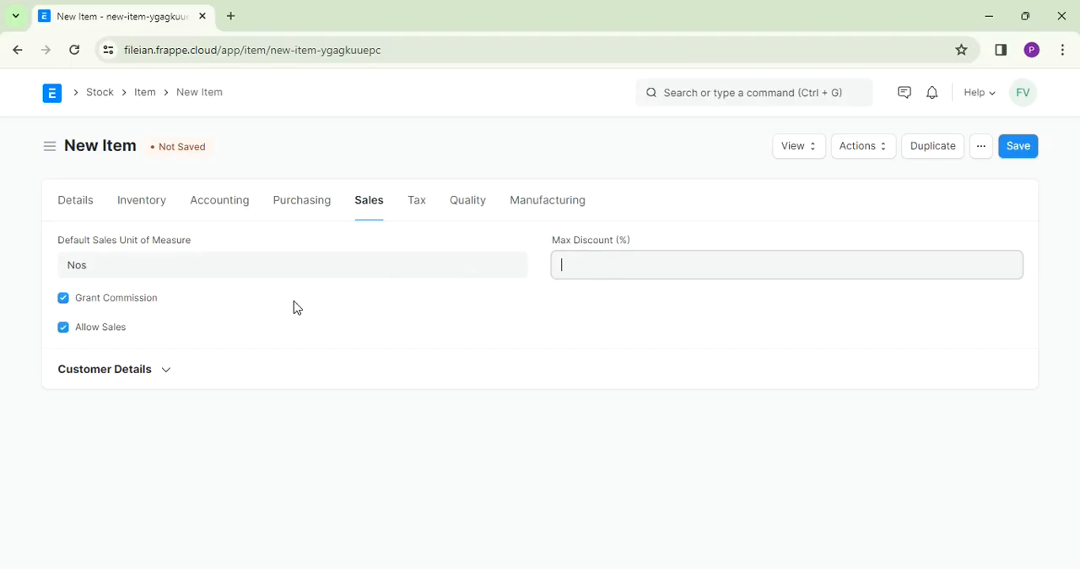
- Add a row to the item's Taxes table with the item tax template GST 18% - FVPL, leaving the tax category blank
left_click(417, 210)
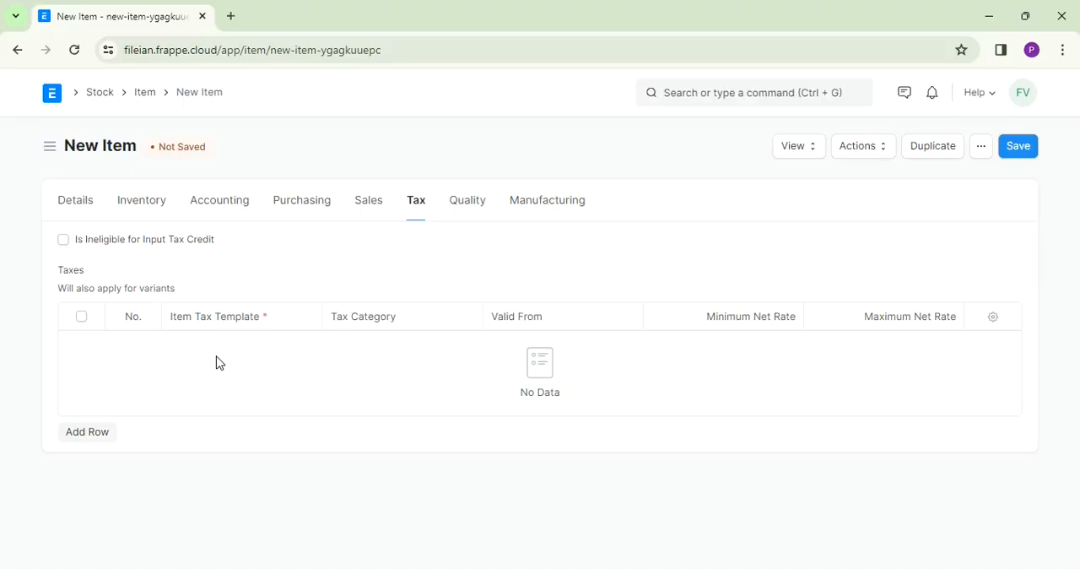
left_click(106, 435)
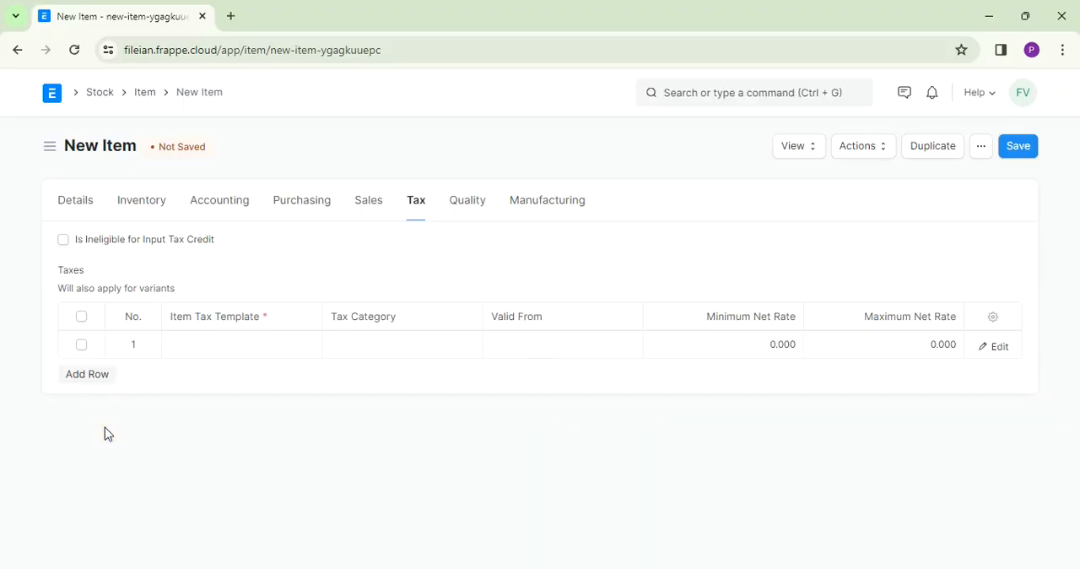
left_click(236, 347)
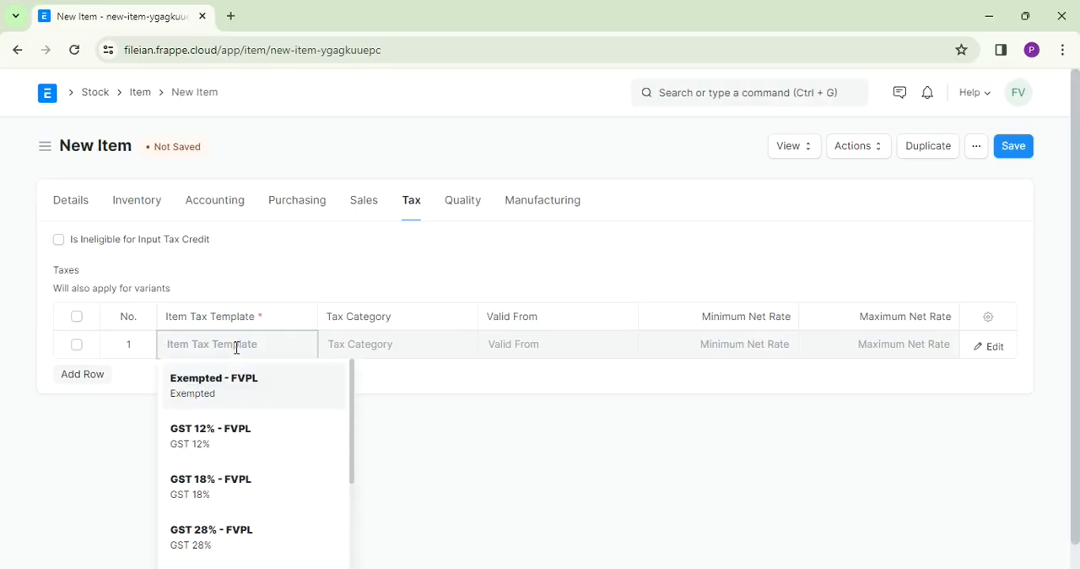
left_click(211, 487)
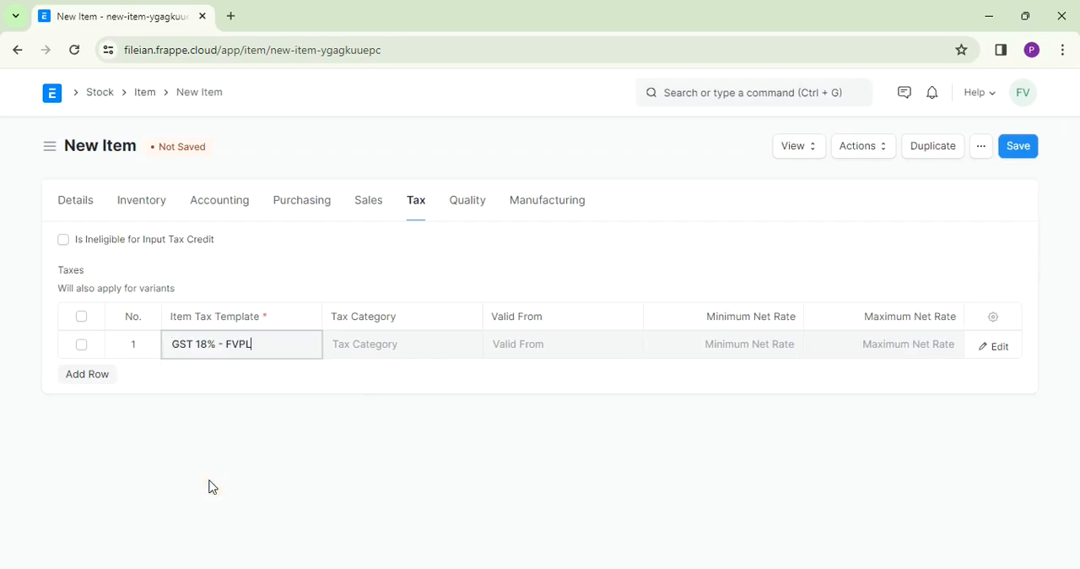
left_click(415, 355)
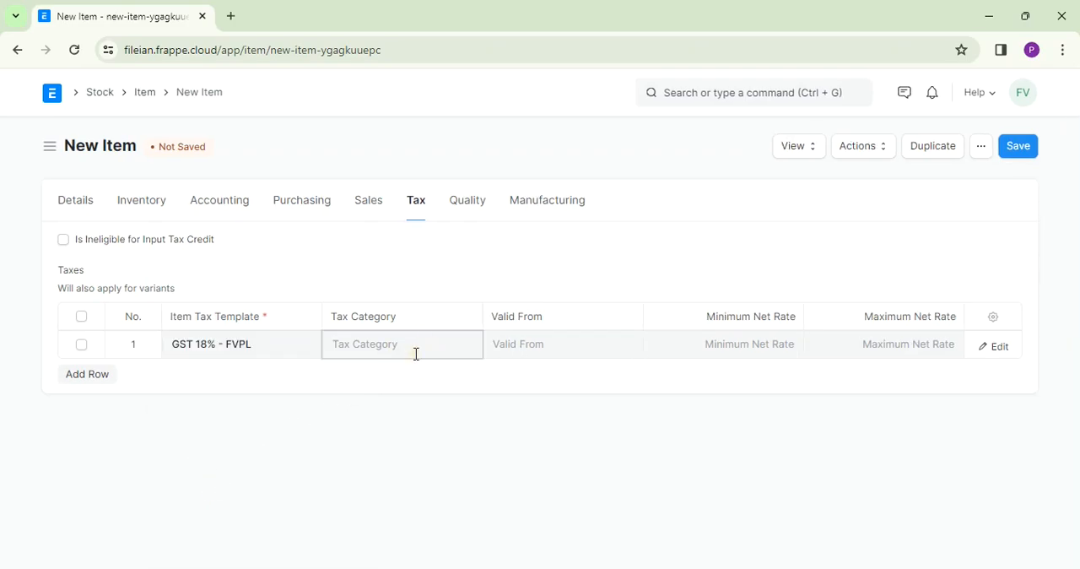
left_click(372, 383)
- Enable Inspection Required before Delivery in the item's quality settings, and disable it again
left_click(478, 217)
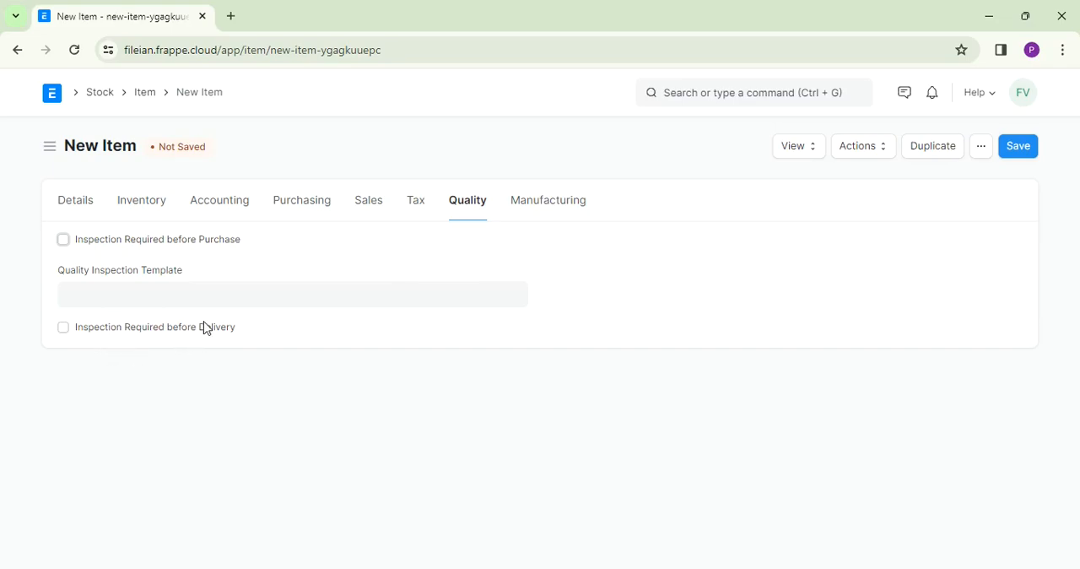
left_click(65, 331)
left_click(64, 331)
- Enable Supply Raw Materials for Purchase in the manufacturing settings, disable it again, and save the item
left_click(557, 211)
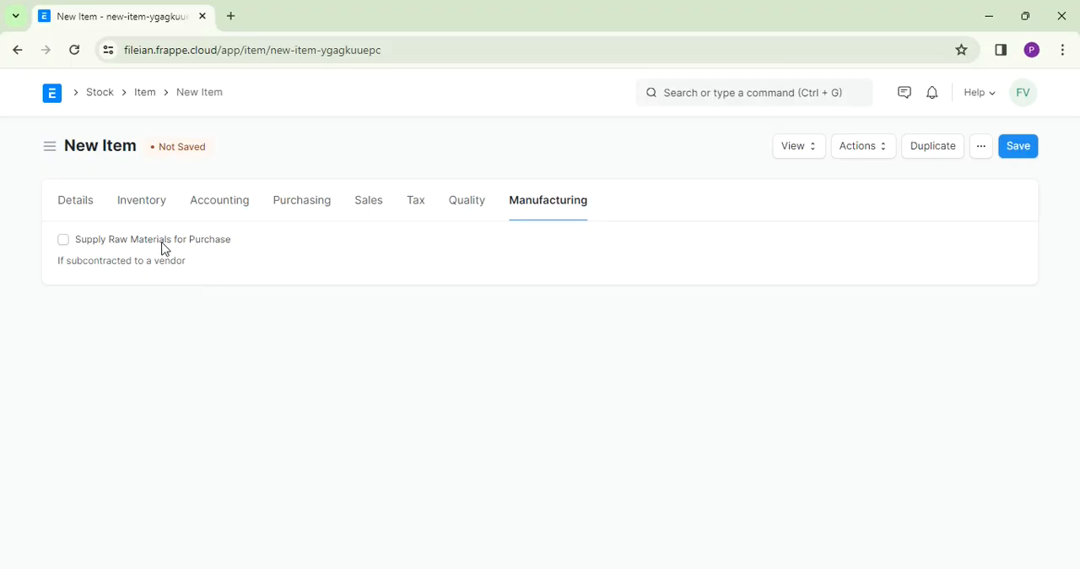
left_click(64, 241)
left_click(64, 241)
left_click(1020, 149)
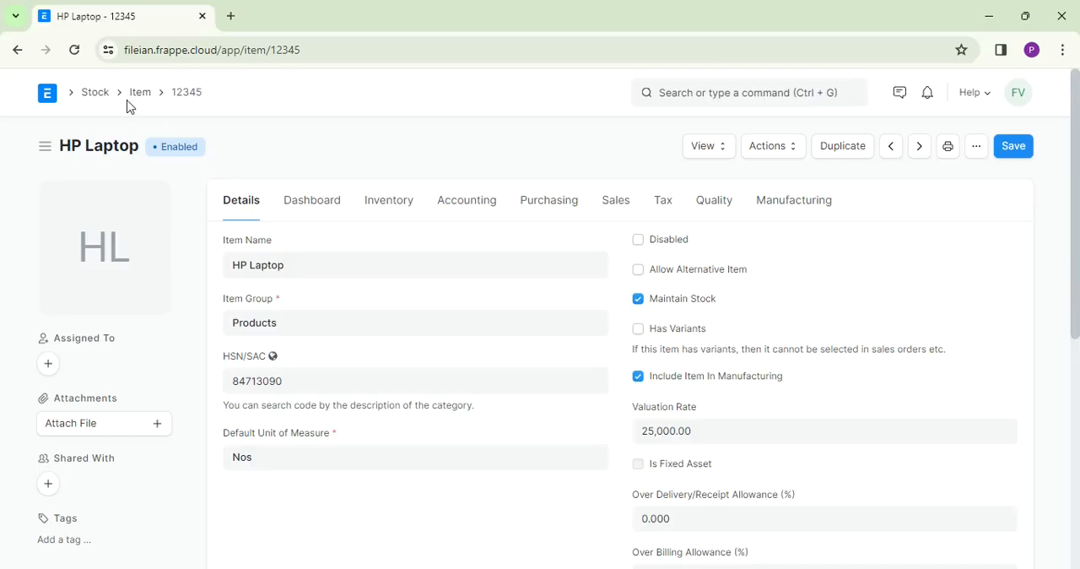
- Start a new material request from the Buying workspace and set its Required By date to 06-01-2024
left_click(95, 94)
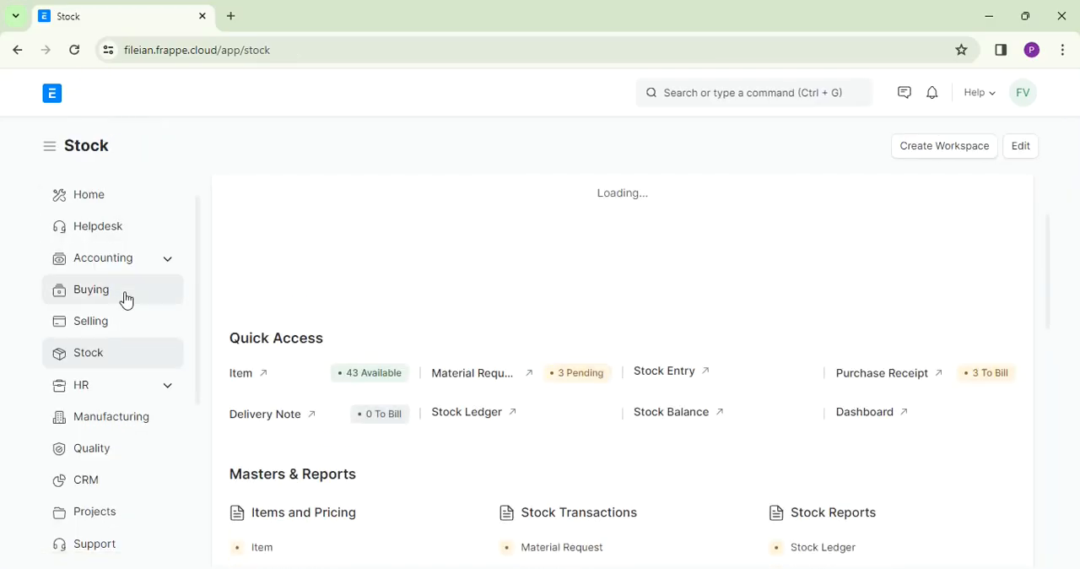
left_click(105, 297)
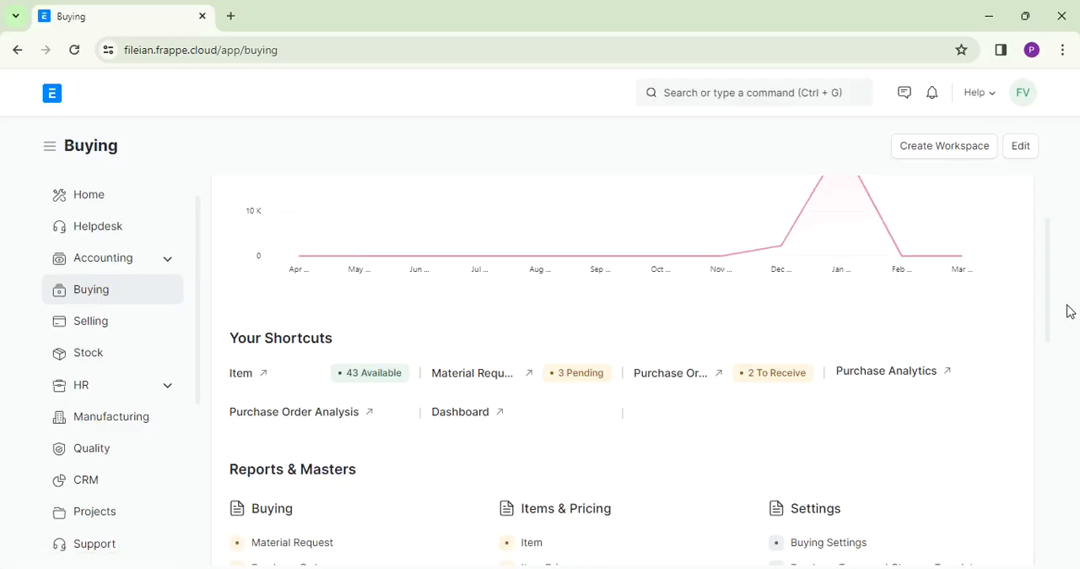
left_click(497, 382)
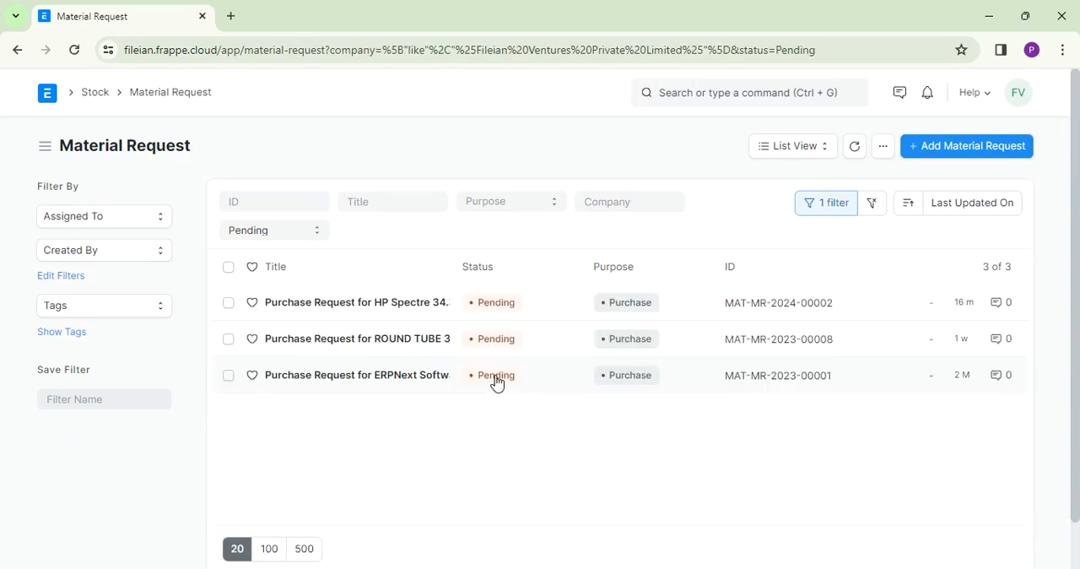
left_click(952, 152)
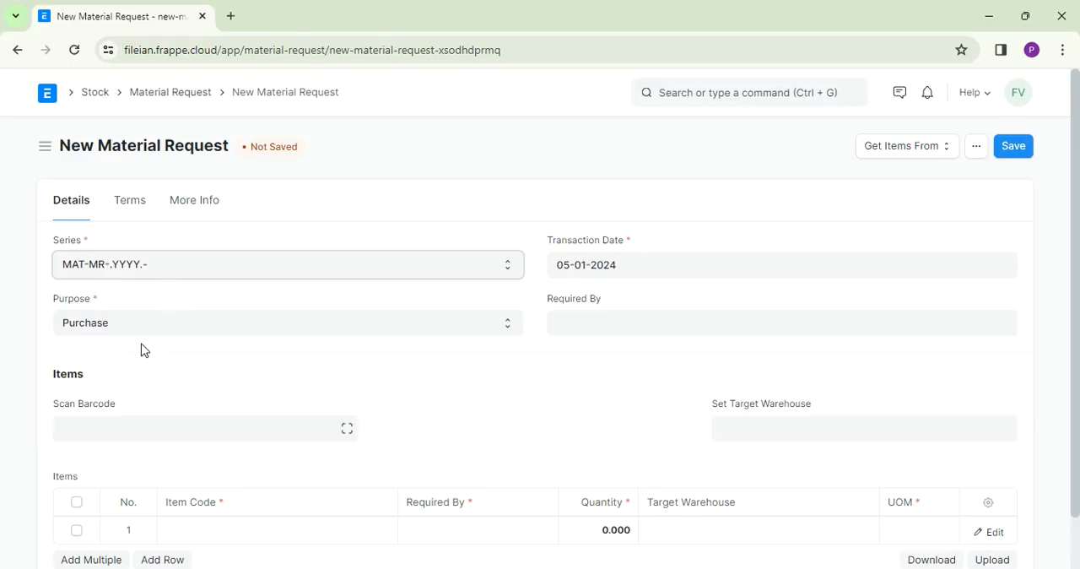
left_click(587, 317)
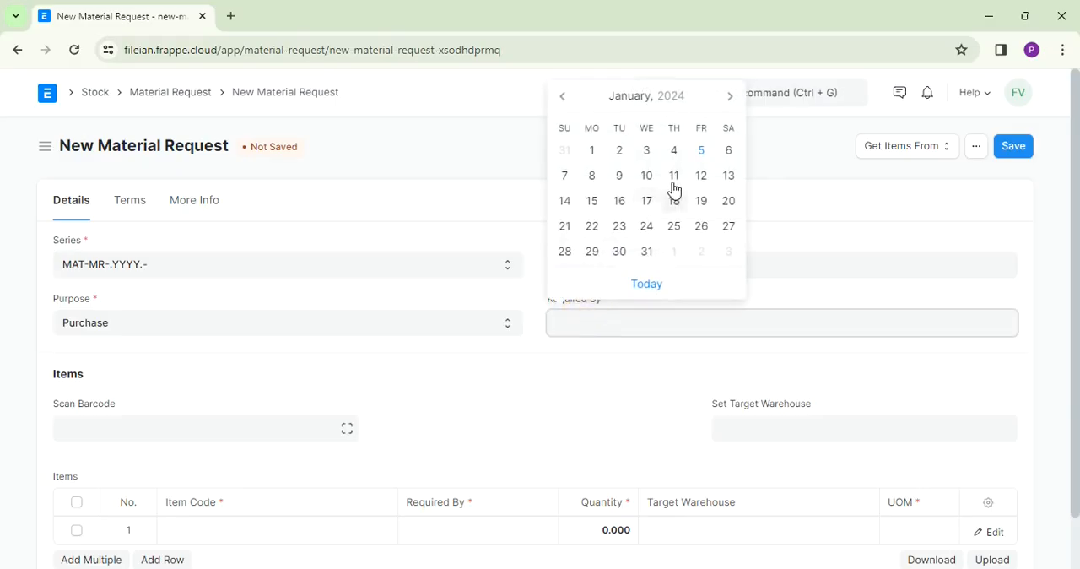
left_click(726, 152)
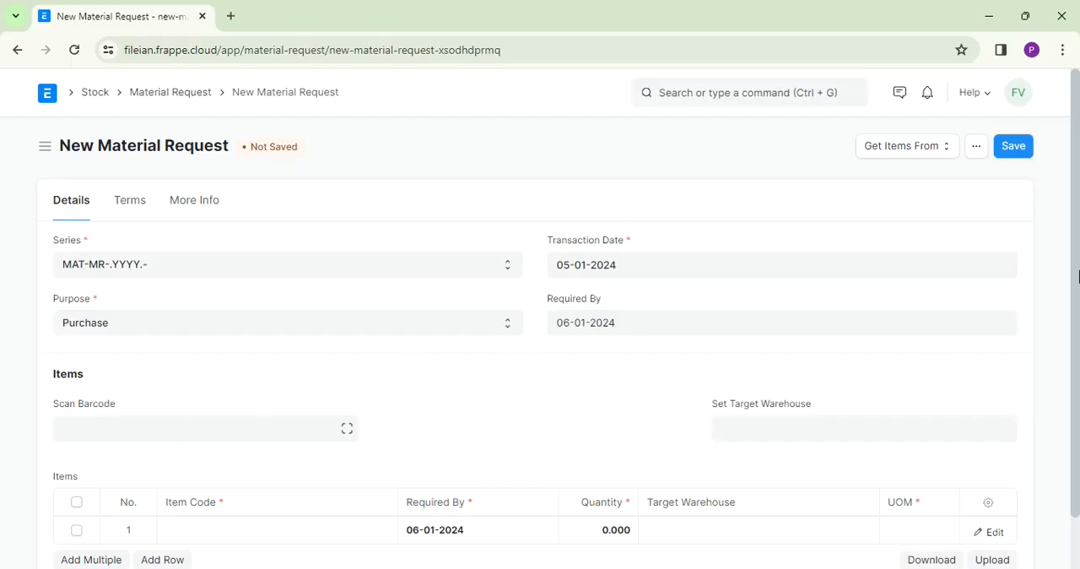
- Enter item code 12345 (HP Laptop) with quantity 1 in the first row of the material request's Items table
left_click_drag(1077, 245, 1068, 296)
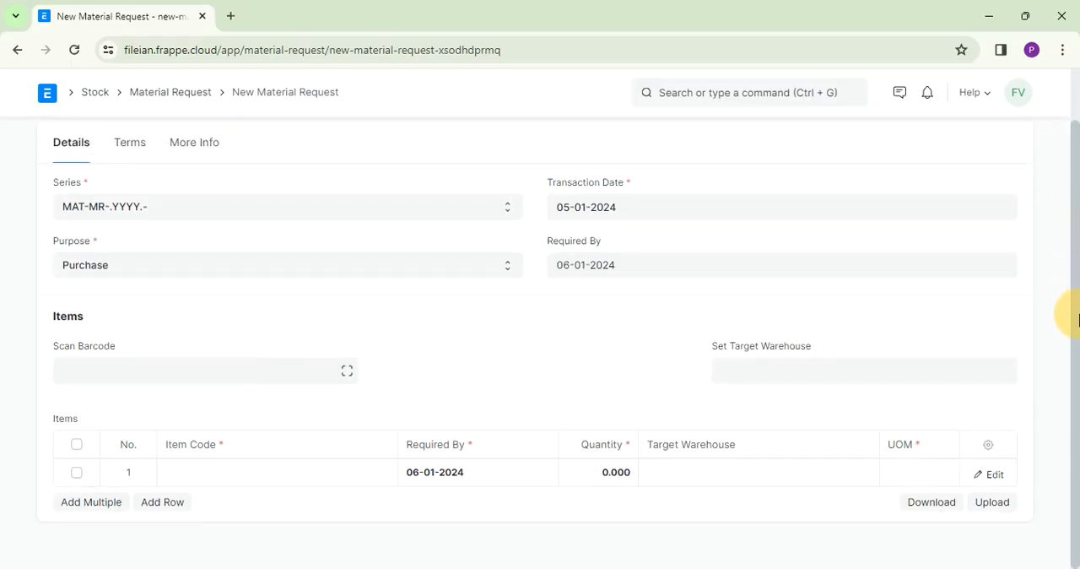
left_click(224, 477)
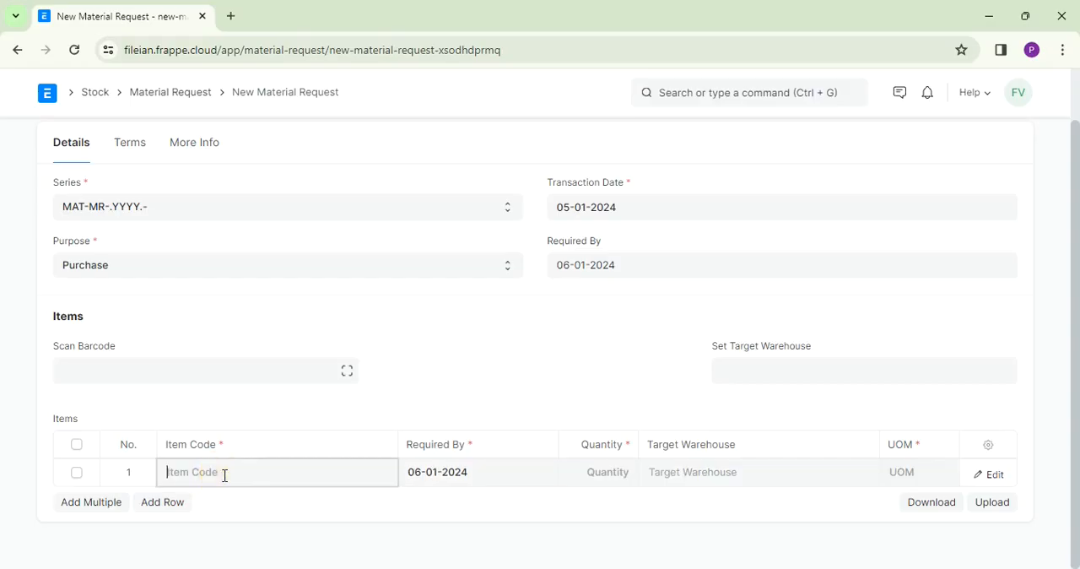
type("1234")
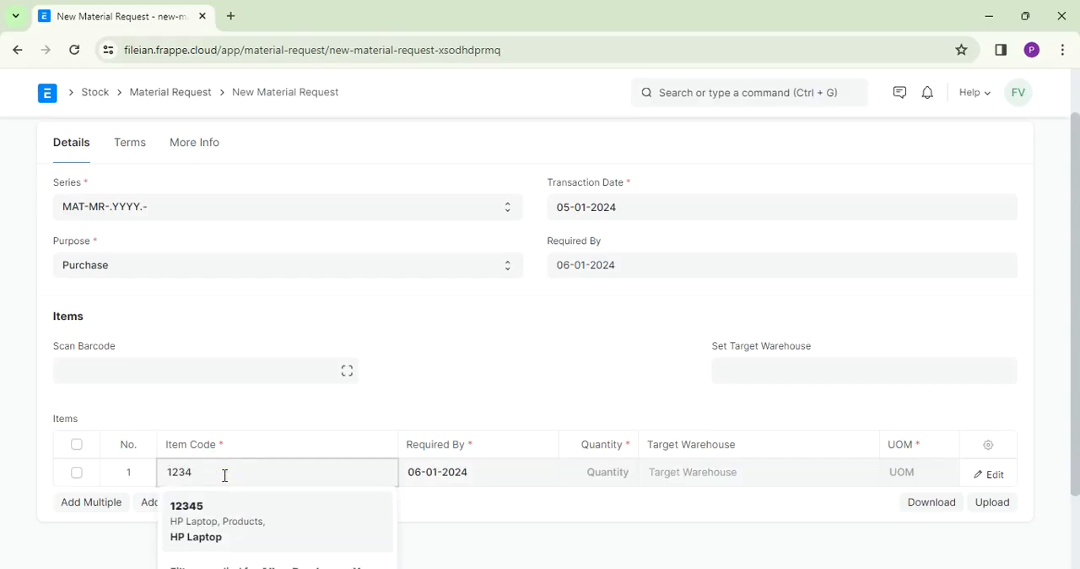
key("BackSpace")
key("BackSpace")
type("HP")
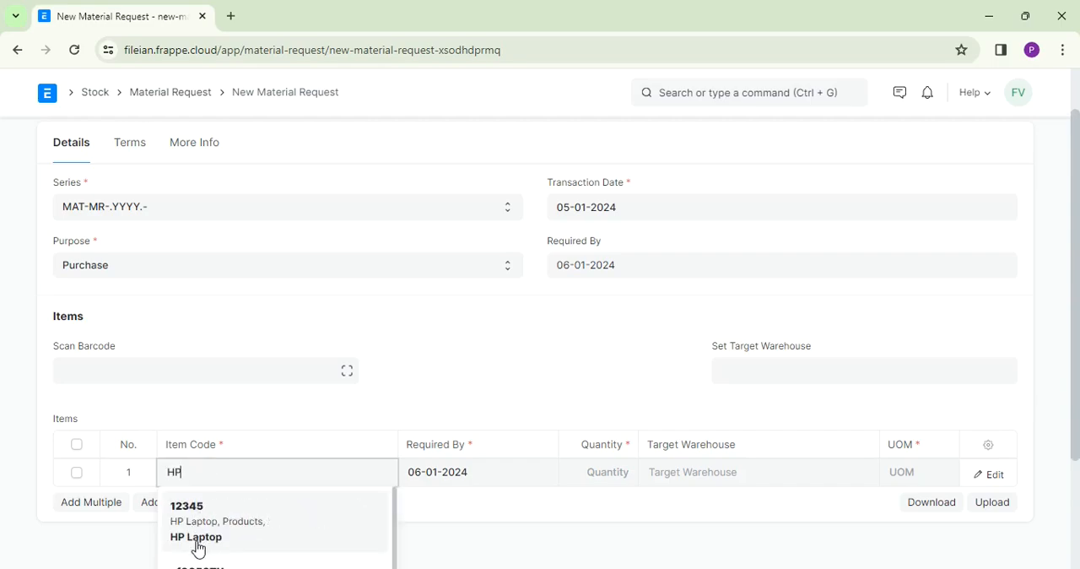
left_click(196, 540)
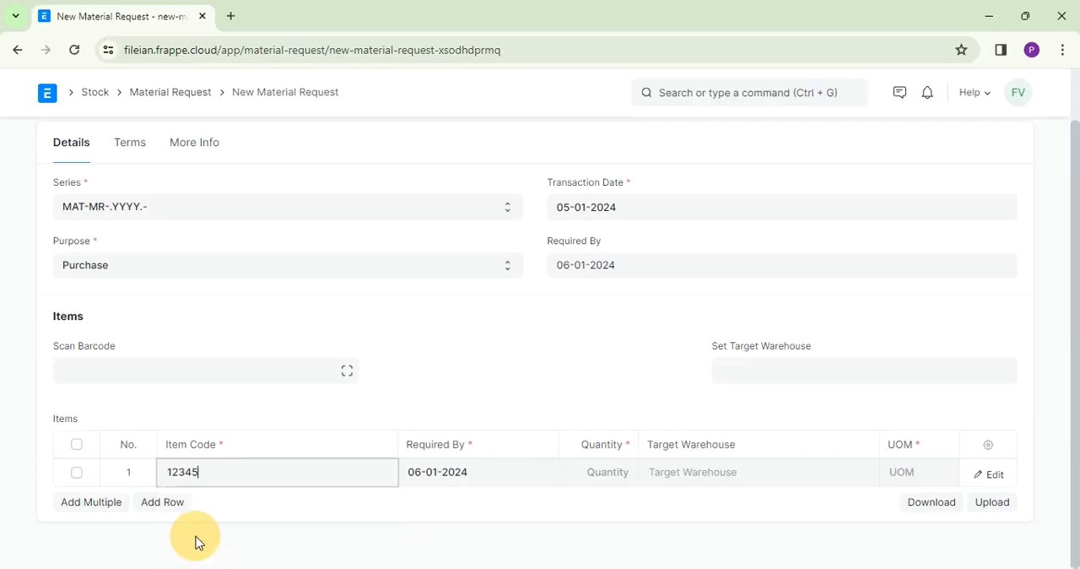
left_click(605, 475)
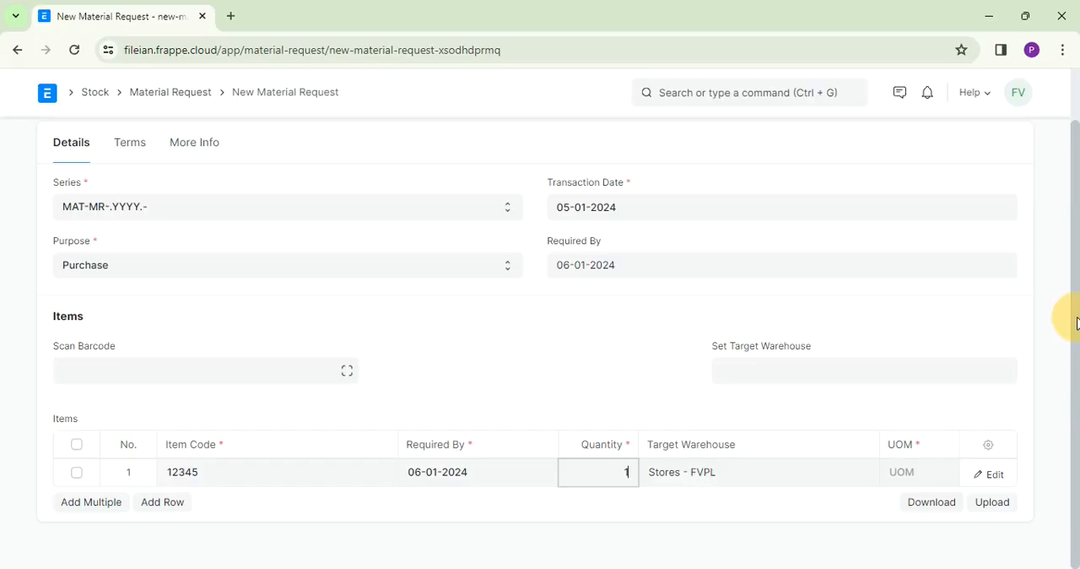
- Set the material request's target warehouse to Stores - FVPL
left_click(773, 373)
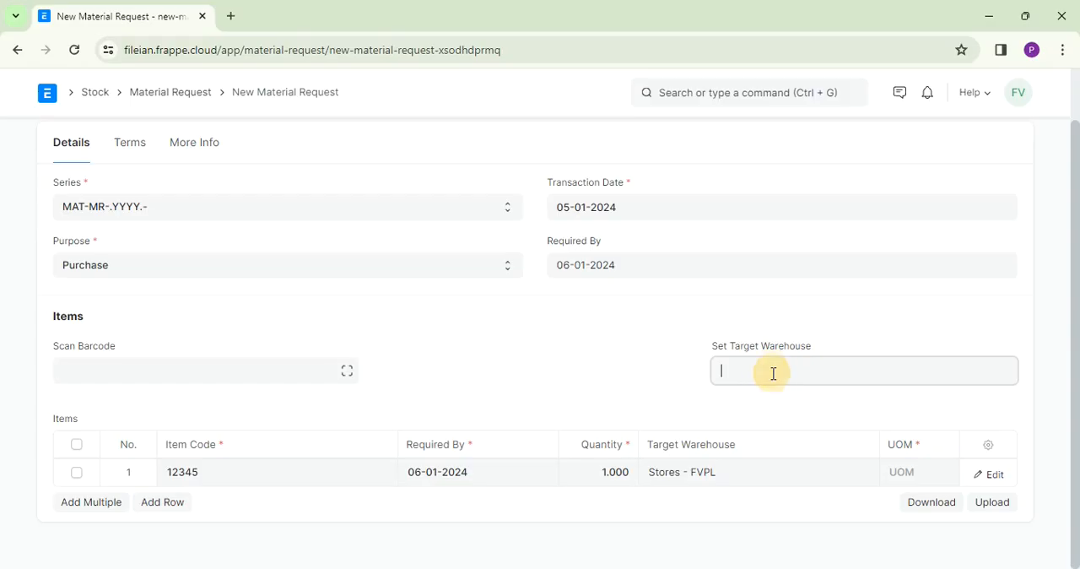
type("S")
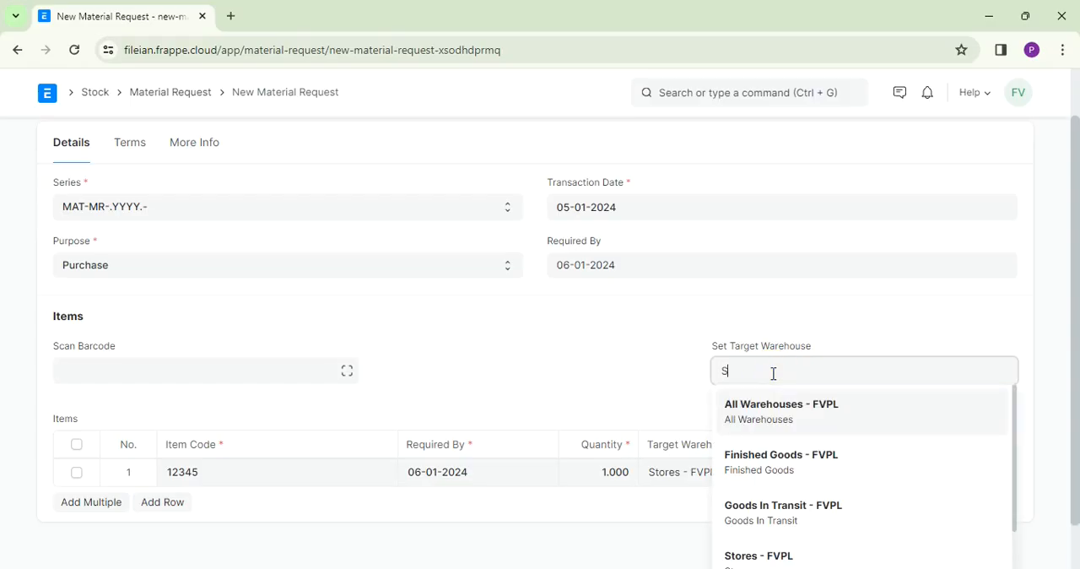
type("tores - FVPL")
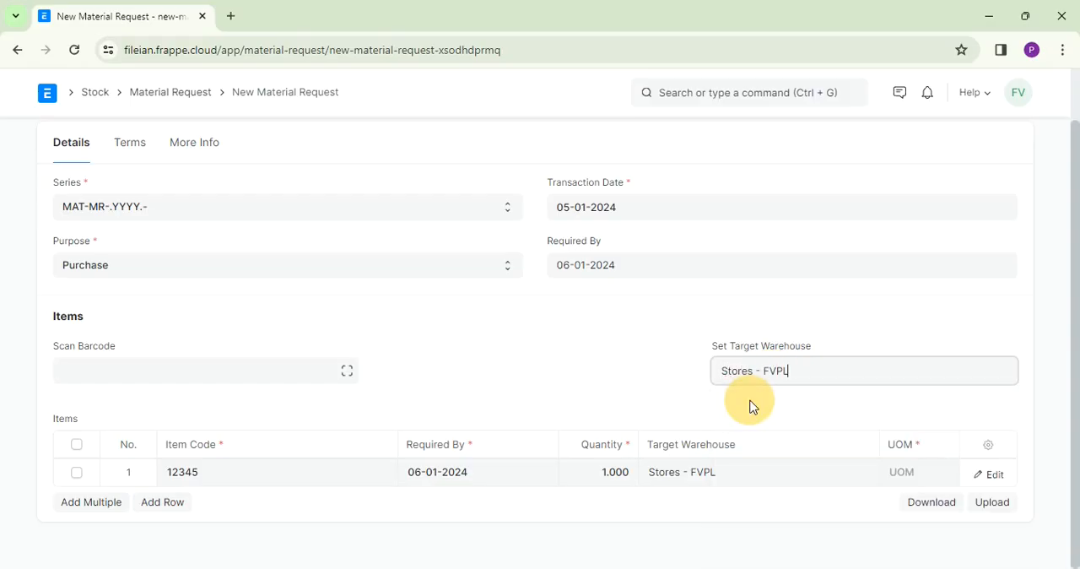
left_click(751, 409)
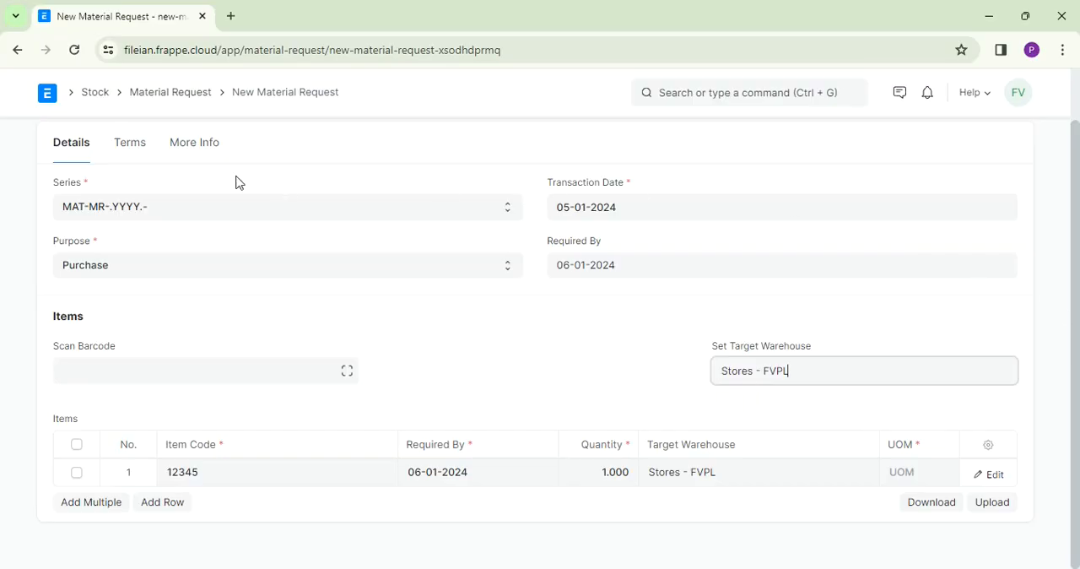
- Apply the 30 days credit terms to the material request
left_click(134, 160)
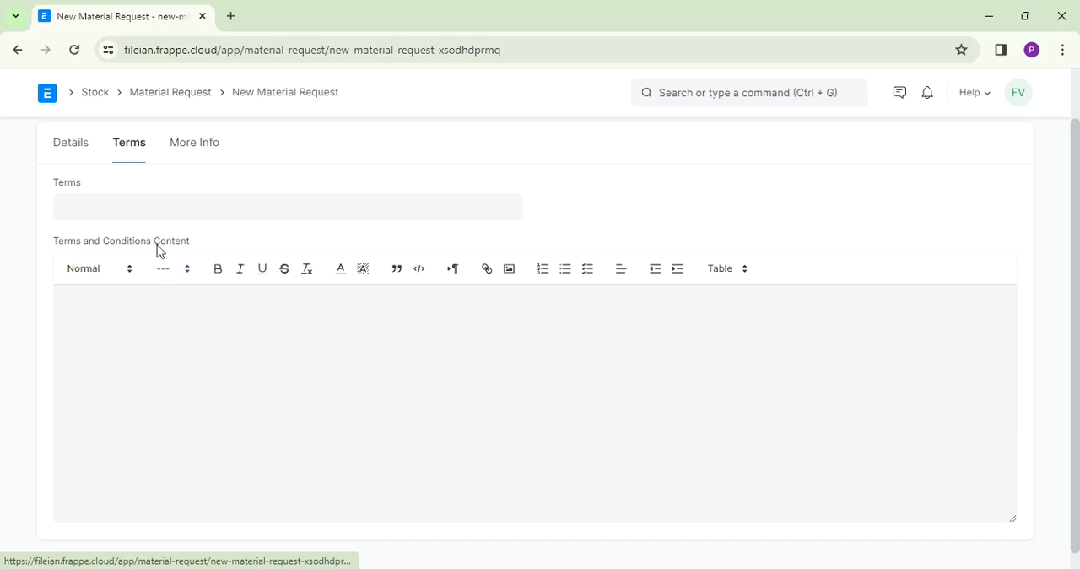
left_click(125, 209)
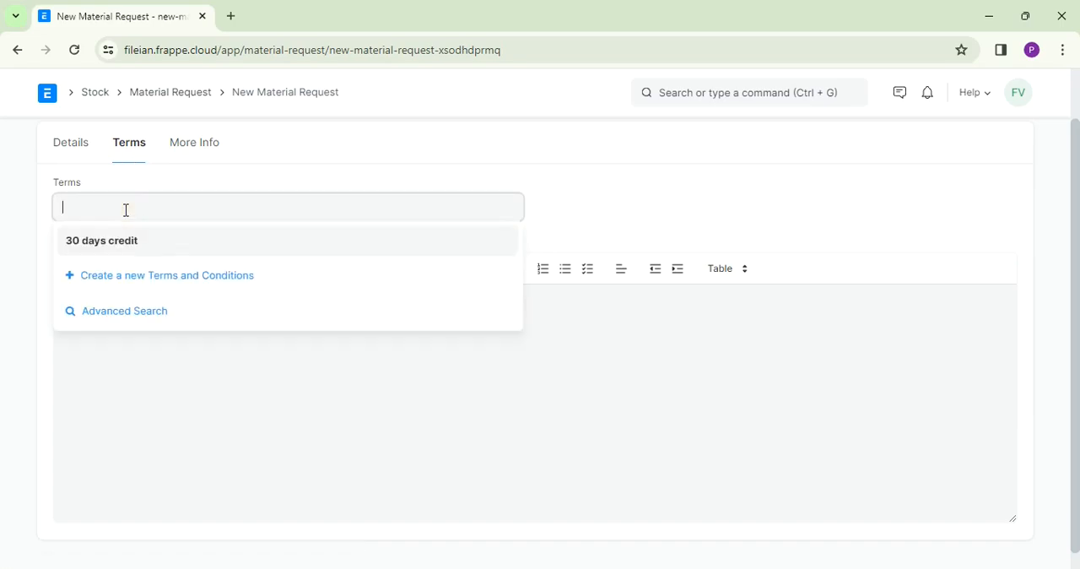
left_click(113, 242)
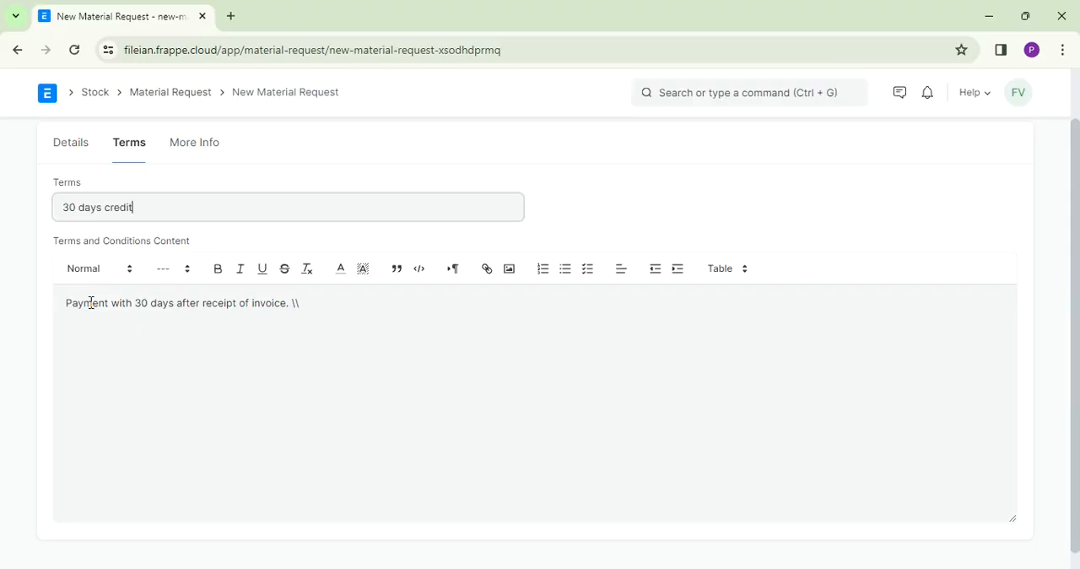
- Show the material request's printing details, then save and submit the request
left_click(207, 150)
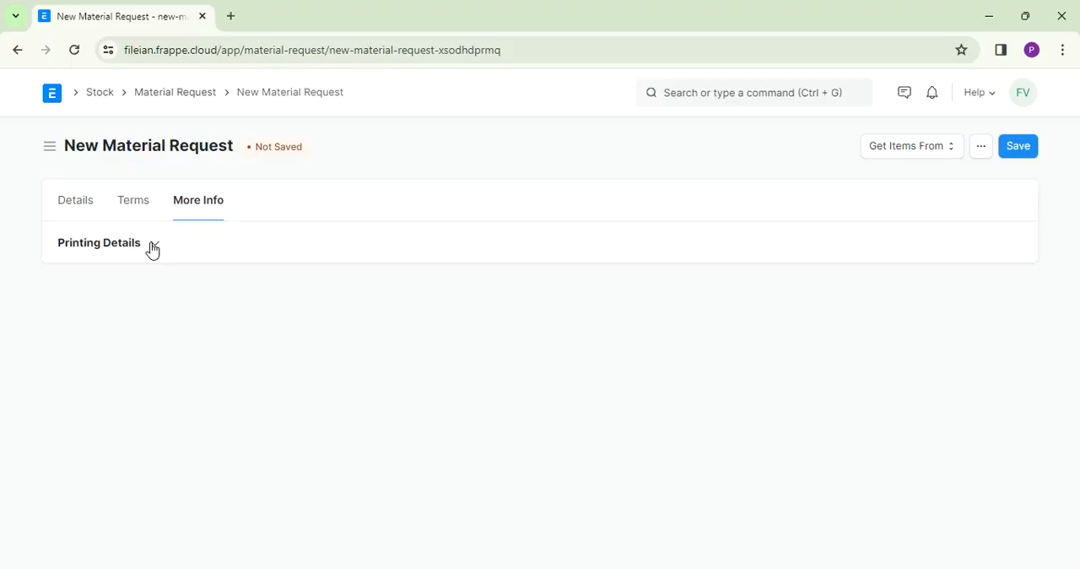
left_click(153, 247)
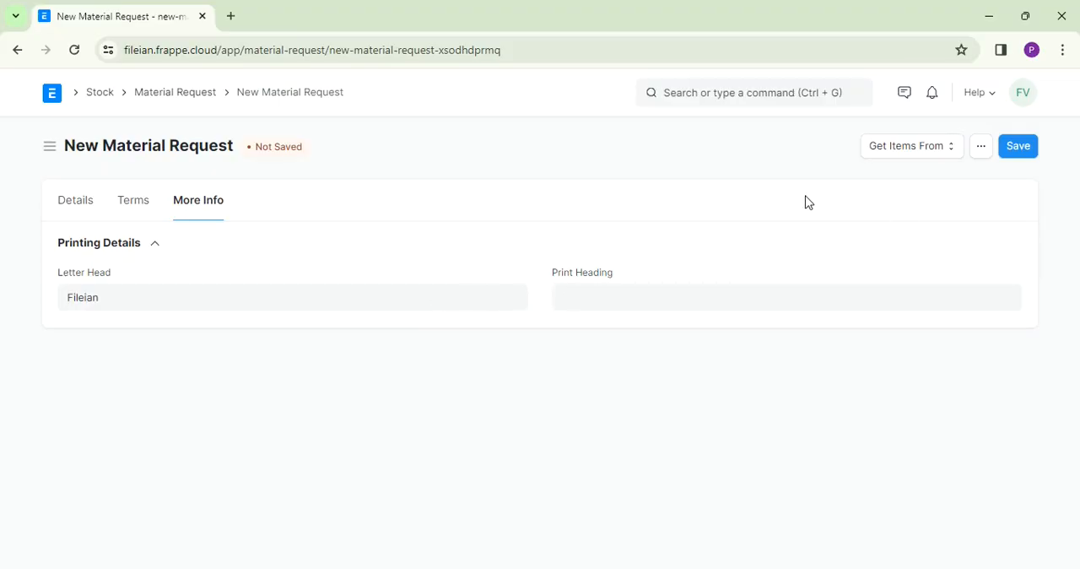
left_click(1027, 149)
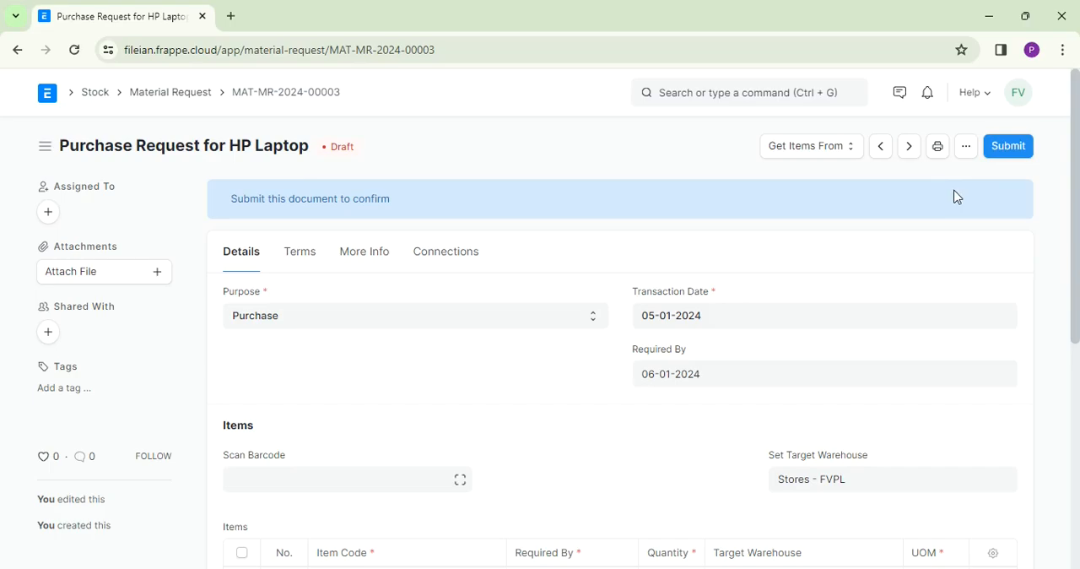
left_click(1012, 149)
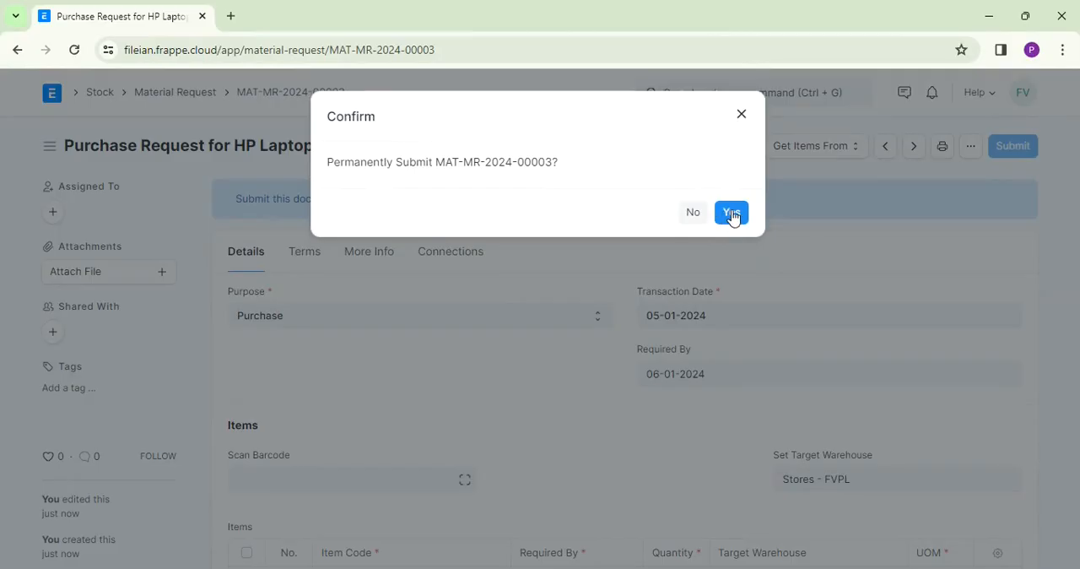
left_click(731, 213)
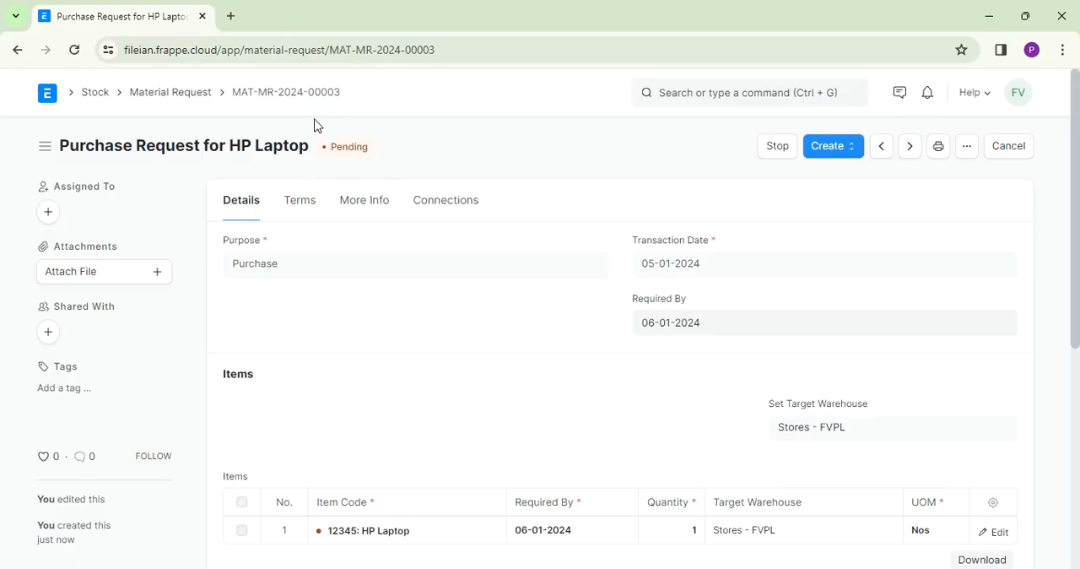
- Start a new purchase order from the Buying workspace
left_click(91, 99)
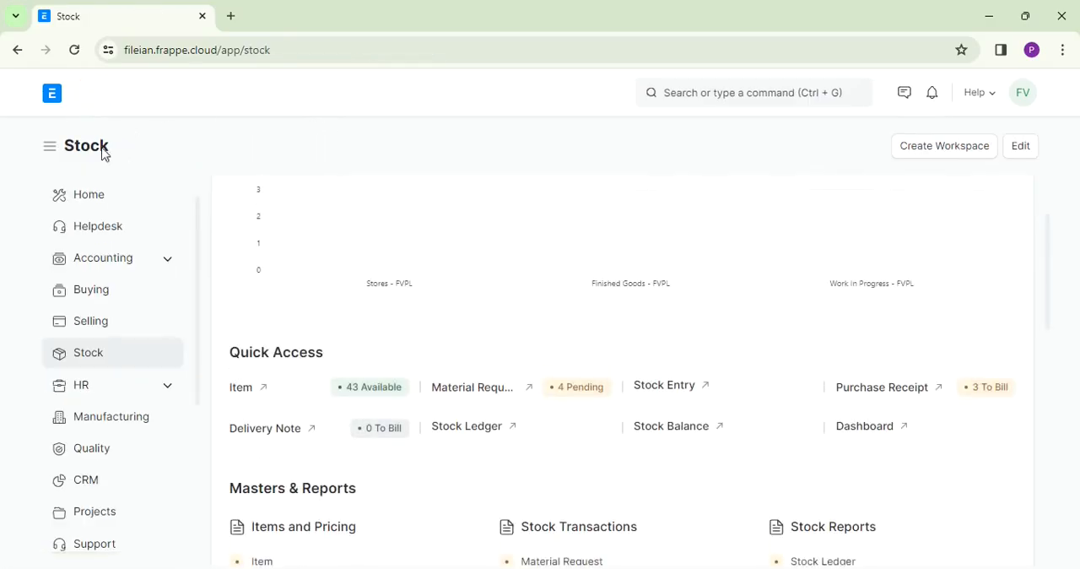
left_click(94, 301)
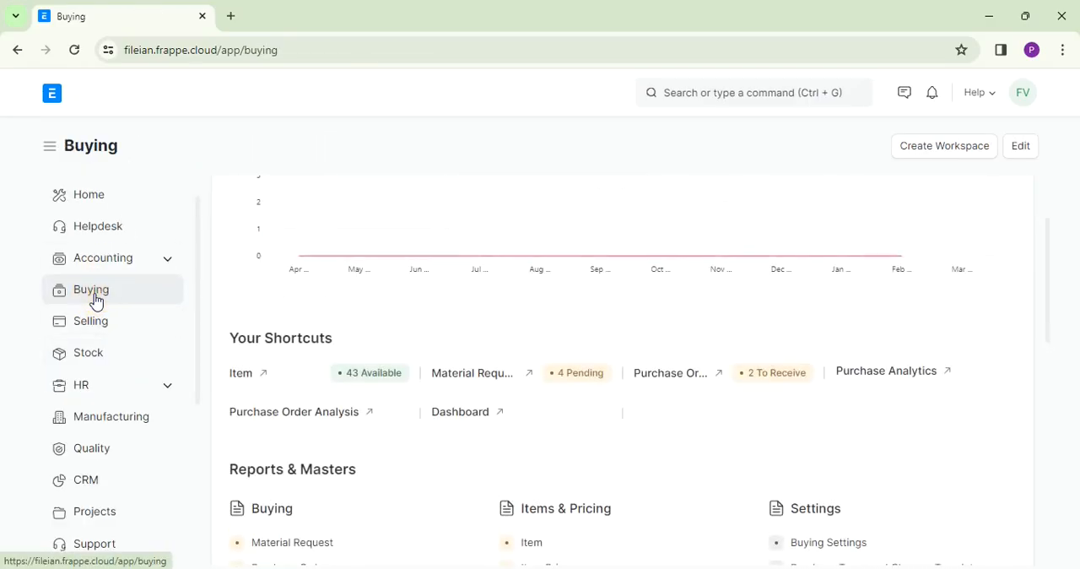
left_click(681, 382)
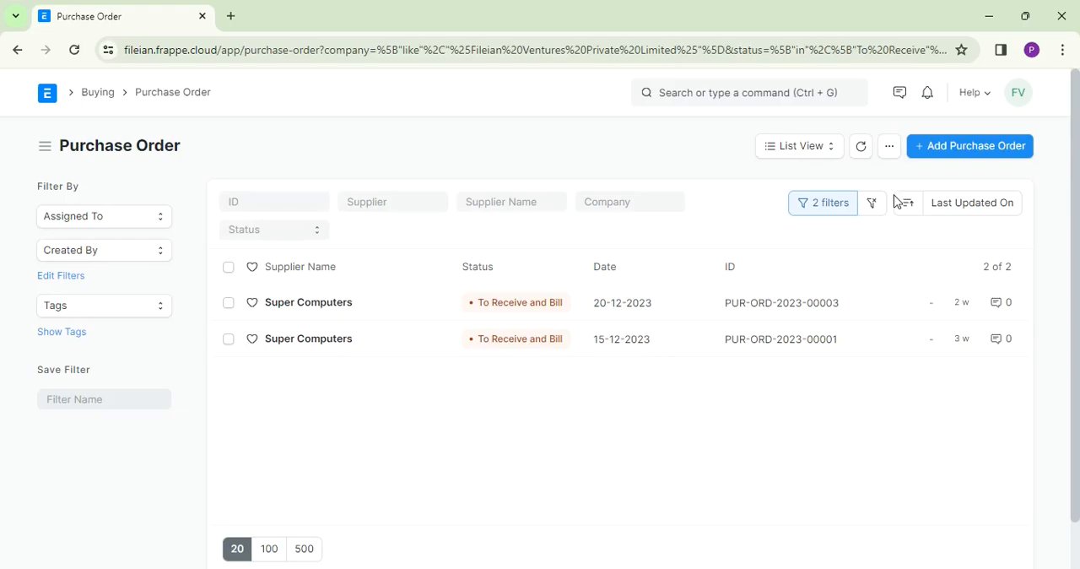
left_click(980, 159)
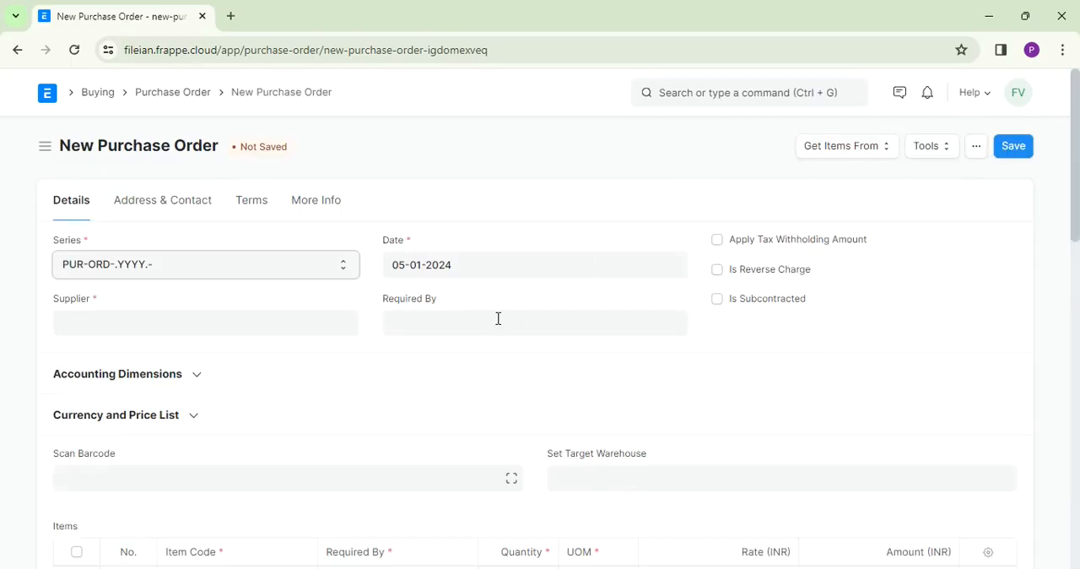
- Set the purchase order's supplier to Bombay Hardware & Suppliers and its Required By date to 06-01-2024
left_click(228, 324)
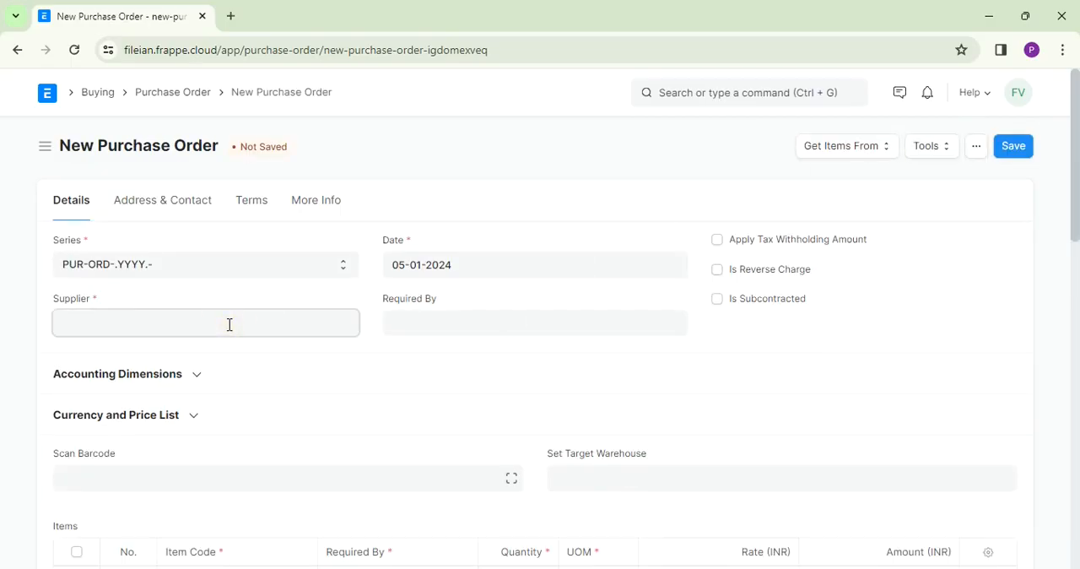
left_click(197, 361)
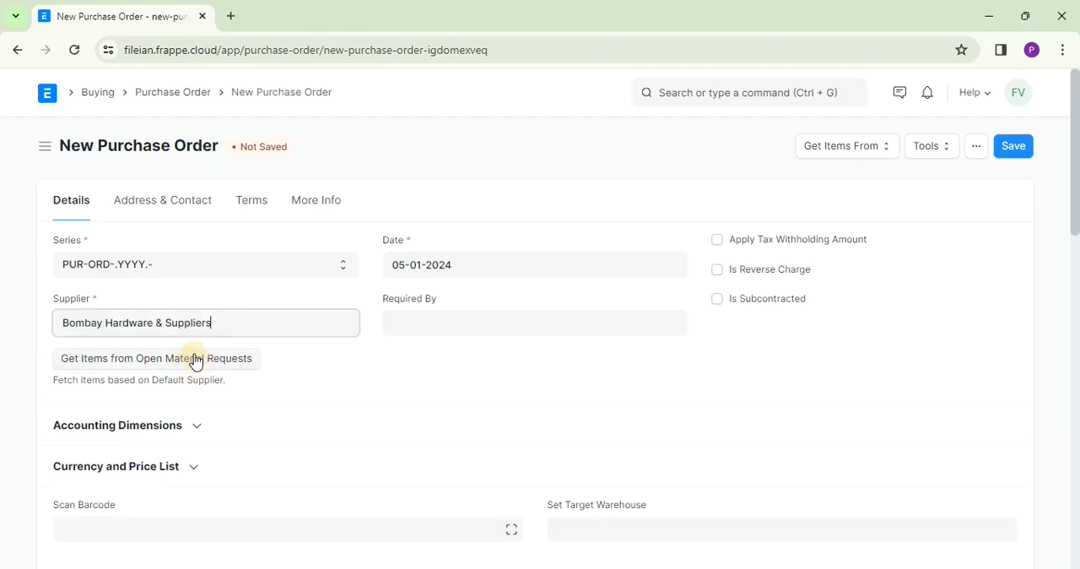
left_click(430, 325)
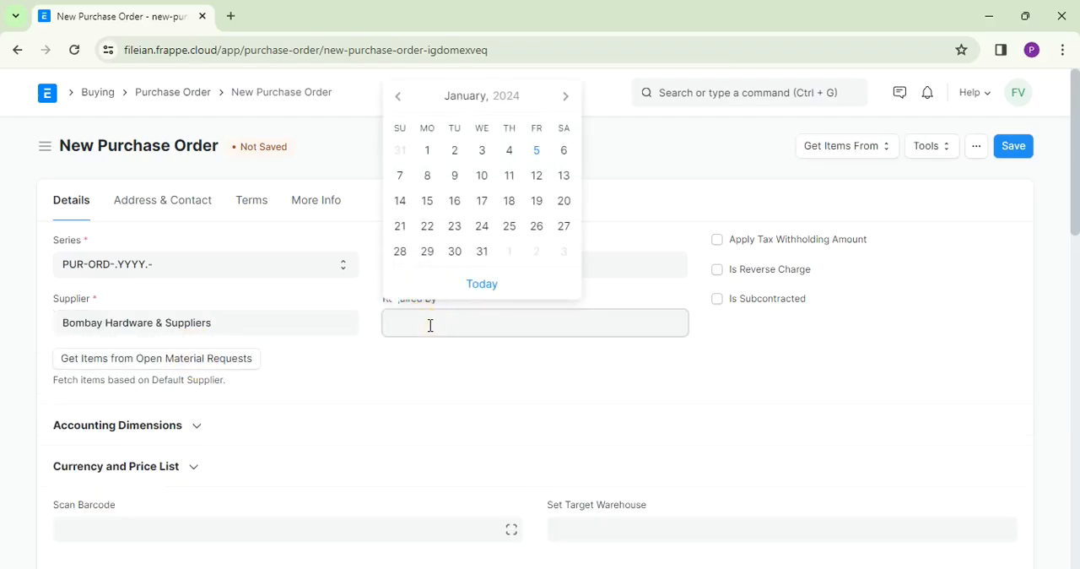
left_click(563, 151)
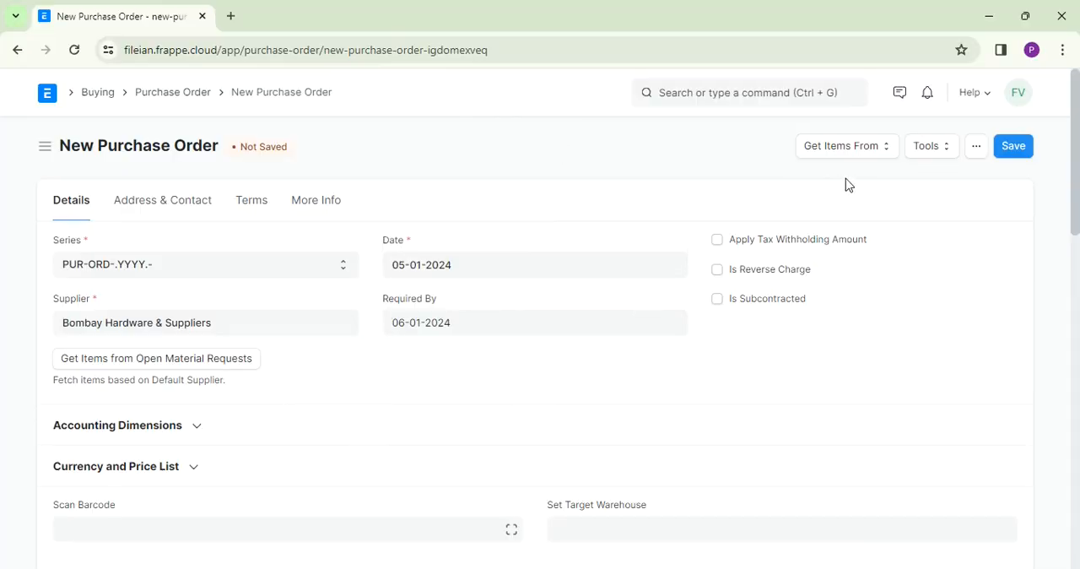
- Get the purchase order's items from material request MAT-MR-2024-00003
left_click(860, 157)
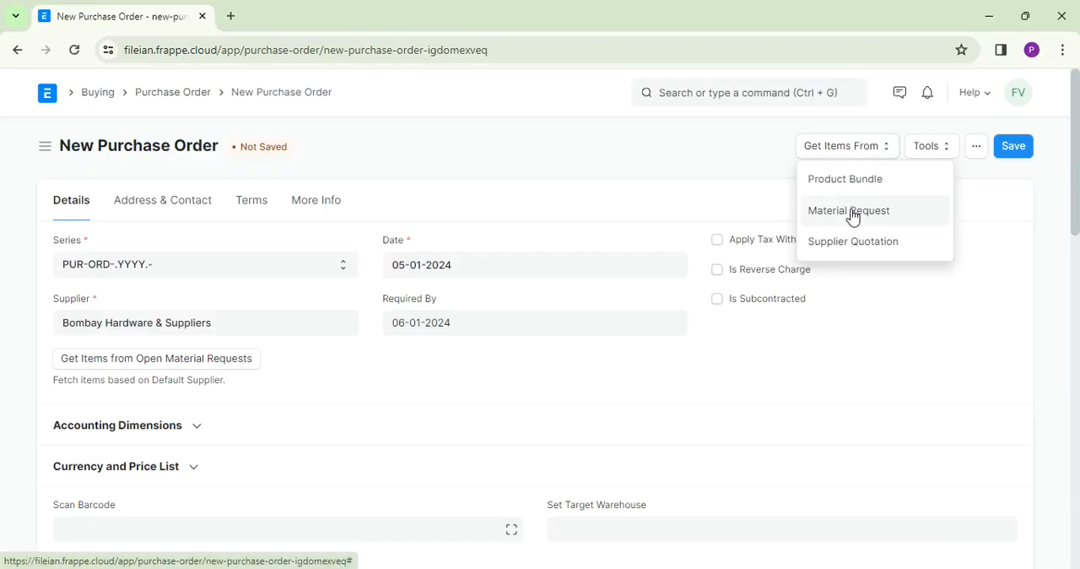
left_click(851, 212)
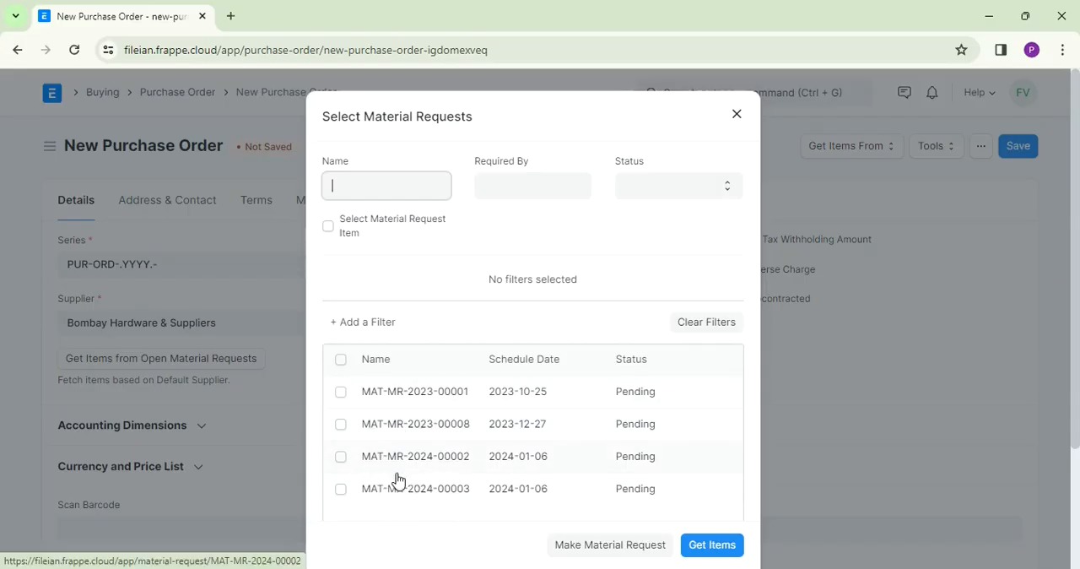
left_click(338, 494)
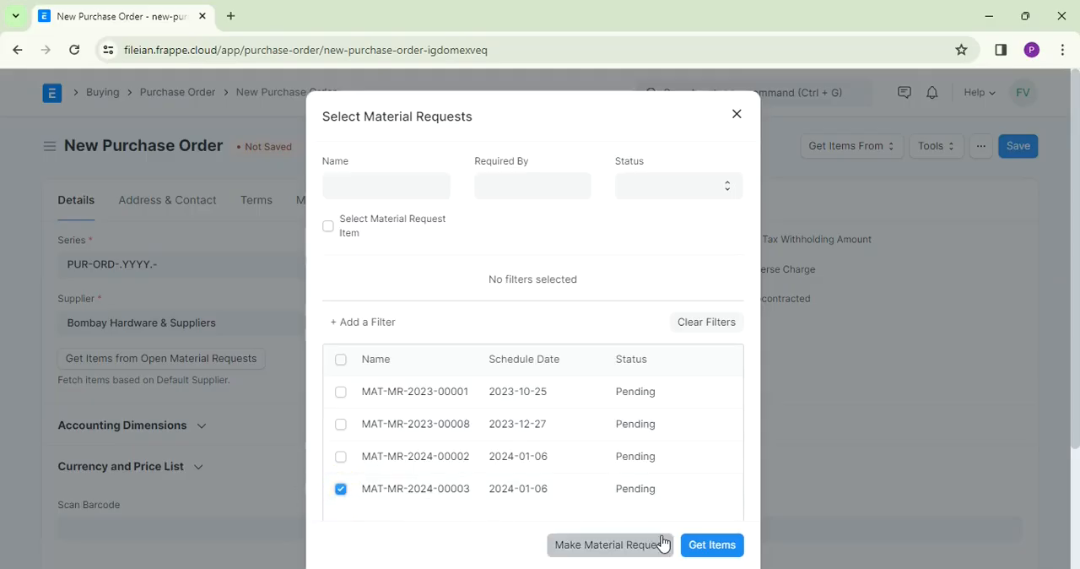
left_click(719, 551)
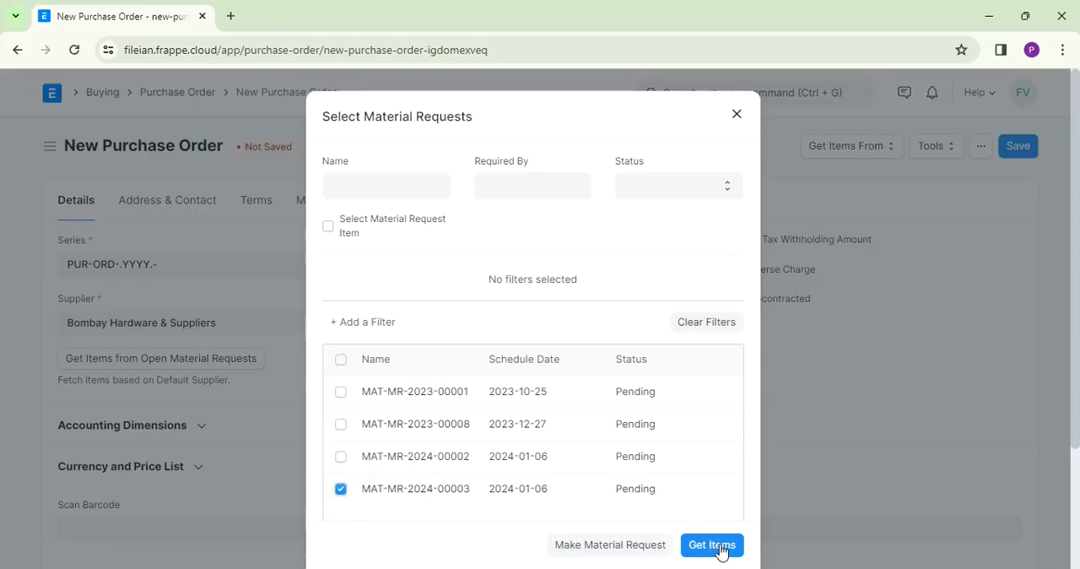
left_click(713, 545)
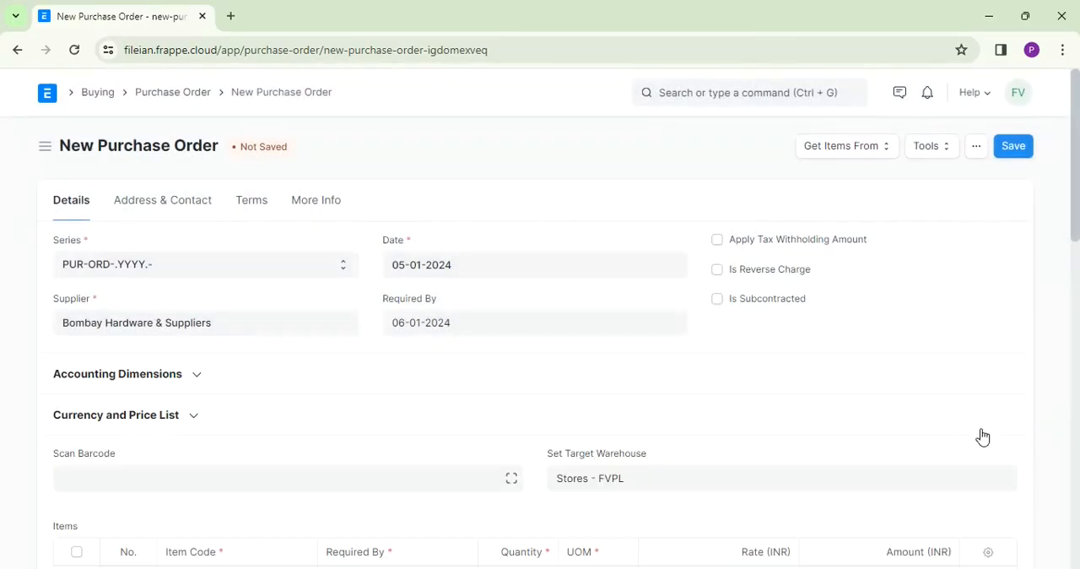
- Set the HP Laptop's rate in the purchase order's Items table to 25000 INR
left_click_drag(1076, 228, 1070, 321)
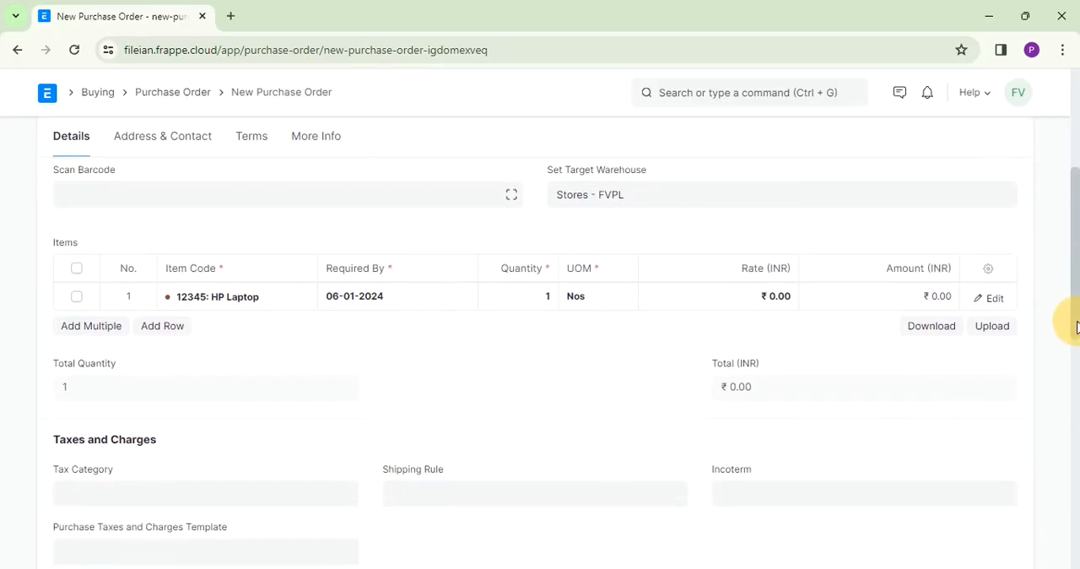
left_click(759, 295)
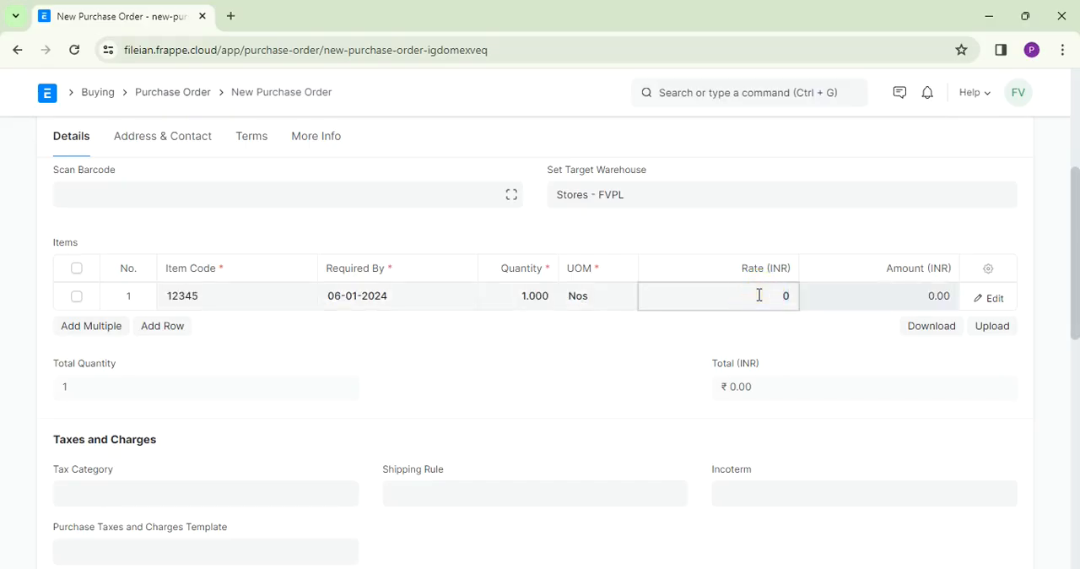
type("3")
key("BackSpace")
type("25000")
- Apply the Input GST In-state purchase taxes and charges template to the purchase order
left_click_drag(1075, 307, 1078, 383)
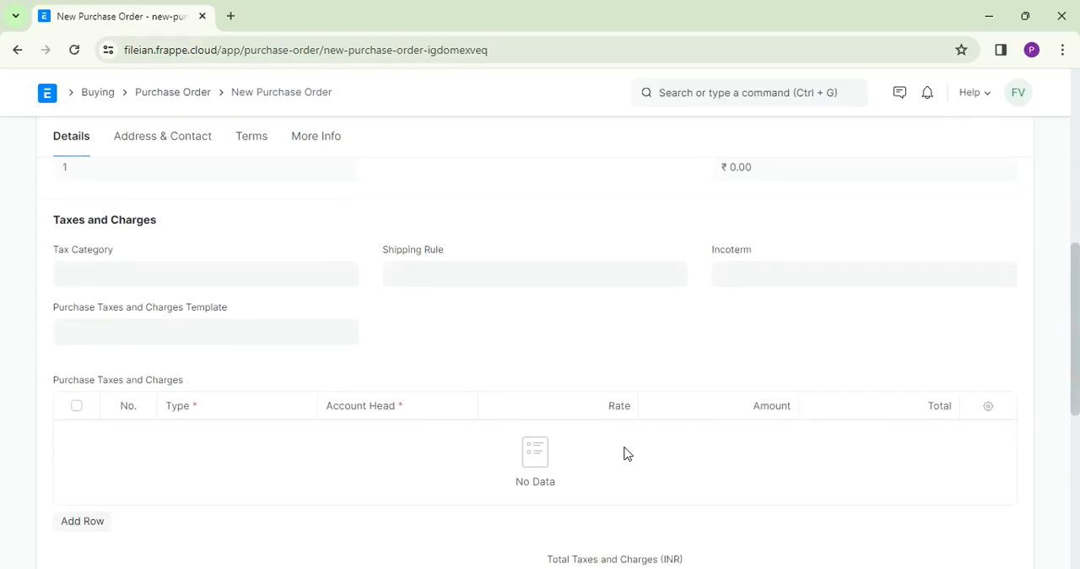
left_click(156, 339)
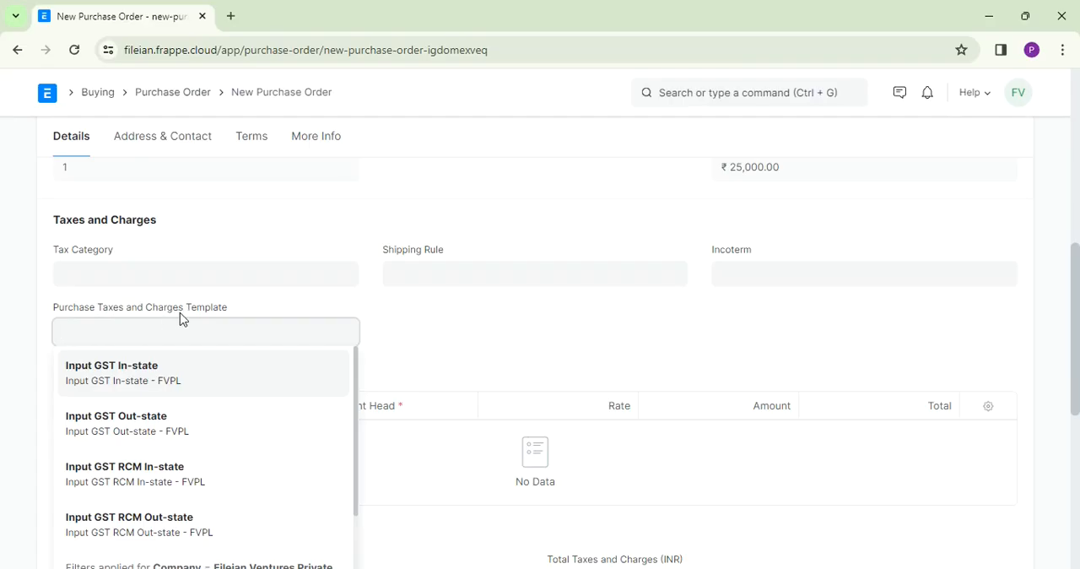
left_click(123, 371)
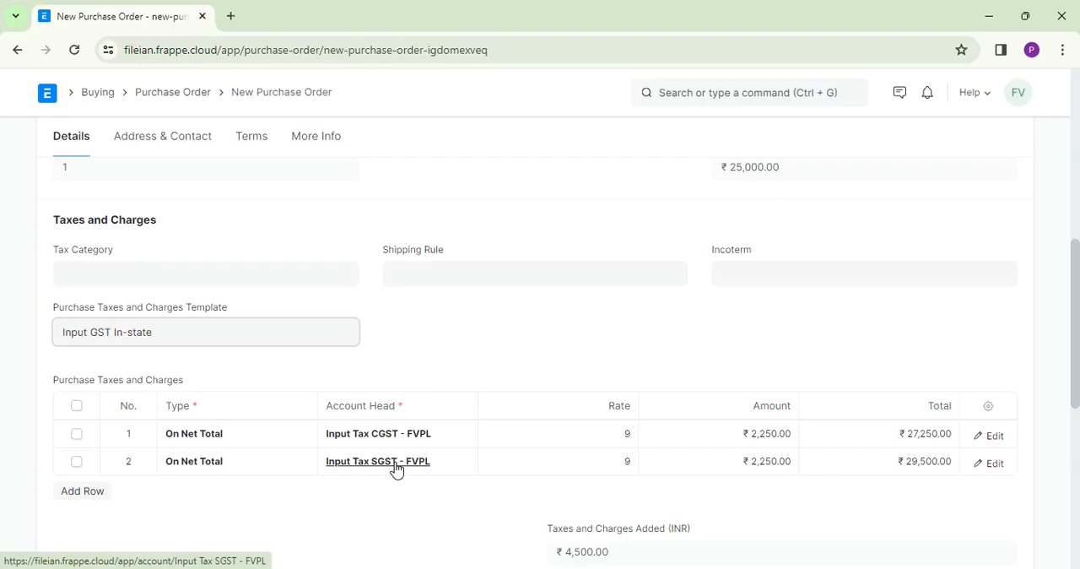
- Delete both rows of the Purchase Taxes and Charges table and clear the order's tax template
left_click(77, 407)
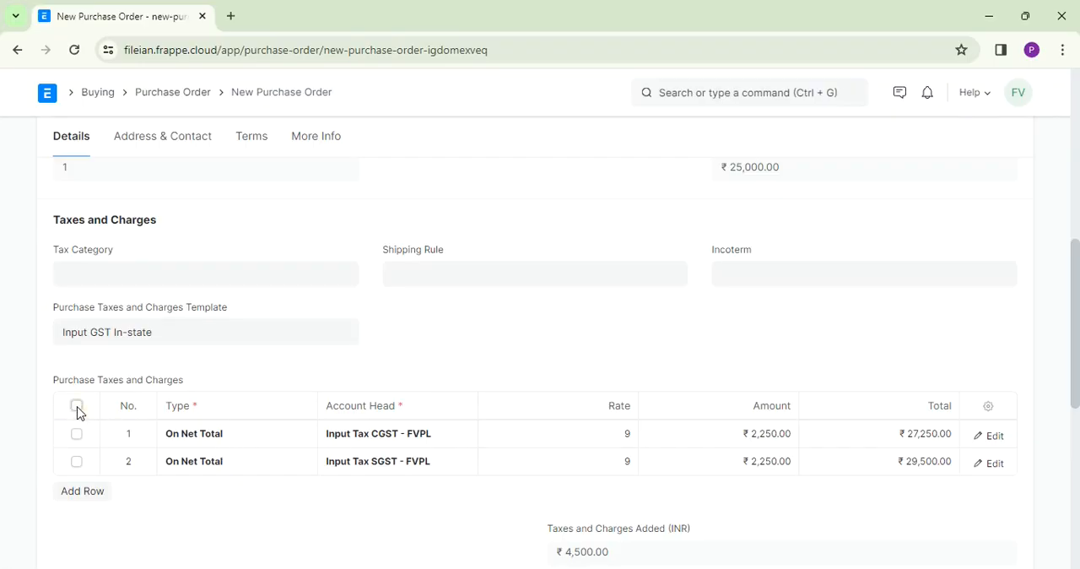
left_click(76, 494)
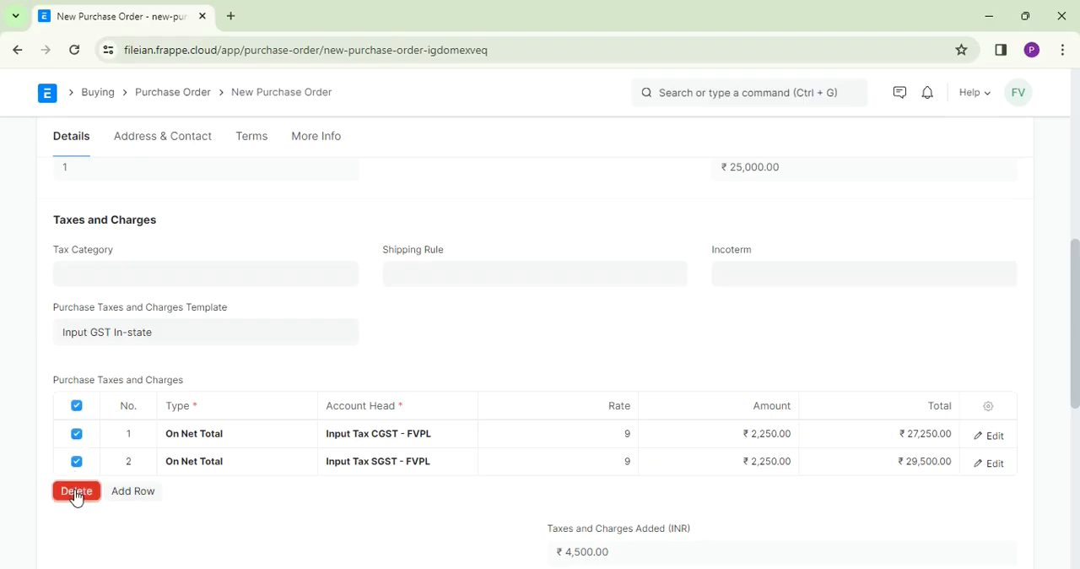
left_click(171, 324)
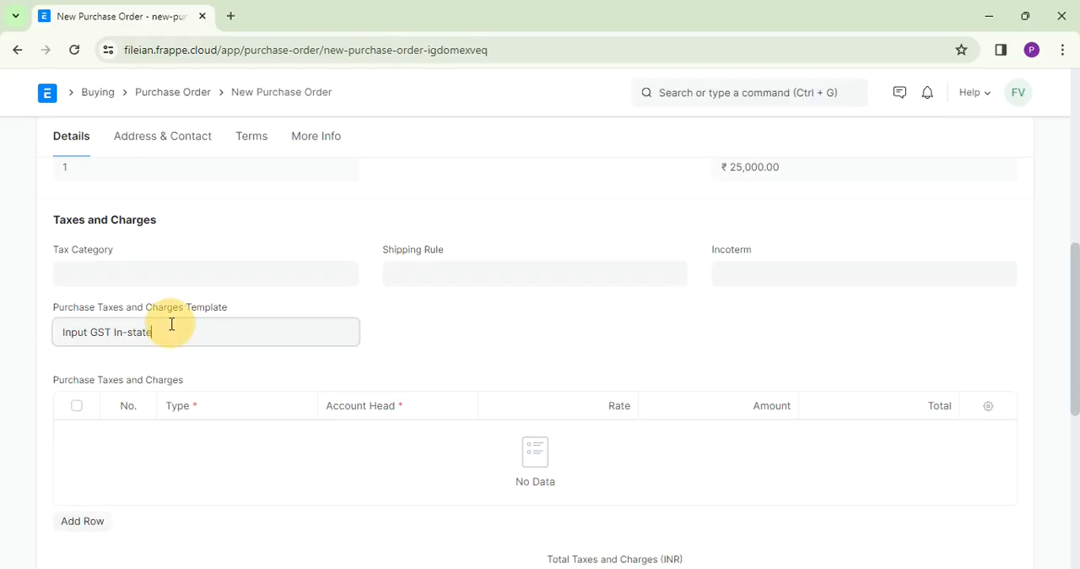
key("BackSpace")
key("BackSpace")
key("BackSpace")
key("BackSpace")
key("BackSpace")
key("BackSpace")
key("BackSpace")
key("BackSpace")
key("BackSpace")
key("BackSpace")
key("BackSpace")
key("BackSpace")
key("BackSpace")
key("BackSpace")
key("BackSpace")
key("BackSpace")
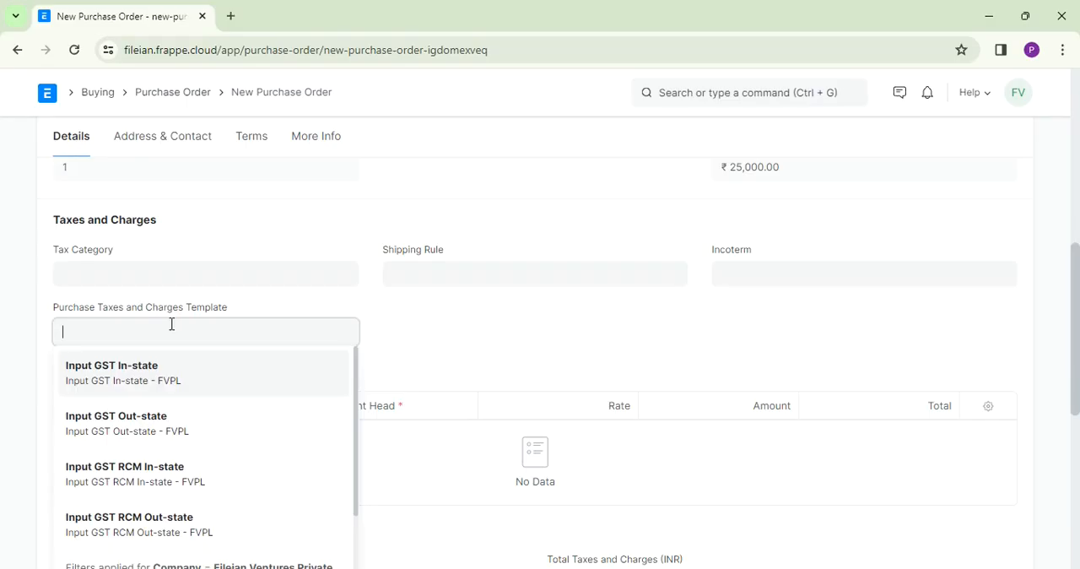
left_click(976, 231)
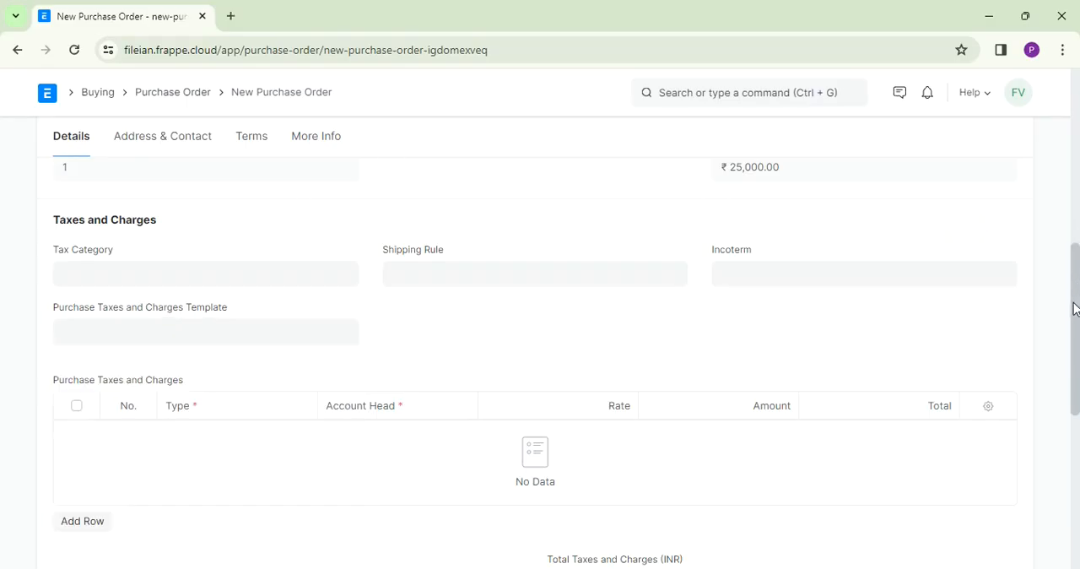
- Save the HP Laptop purchase order and submit it permanently
left_click_drag(1074, 309, 1064, 200)
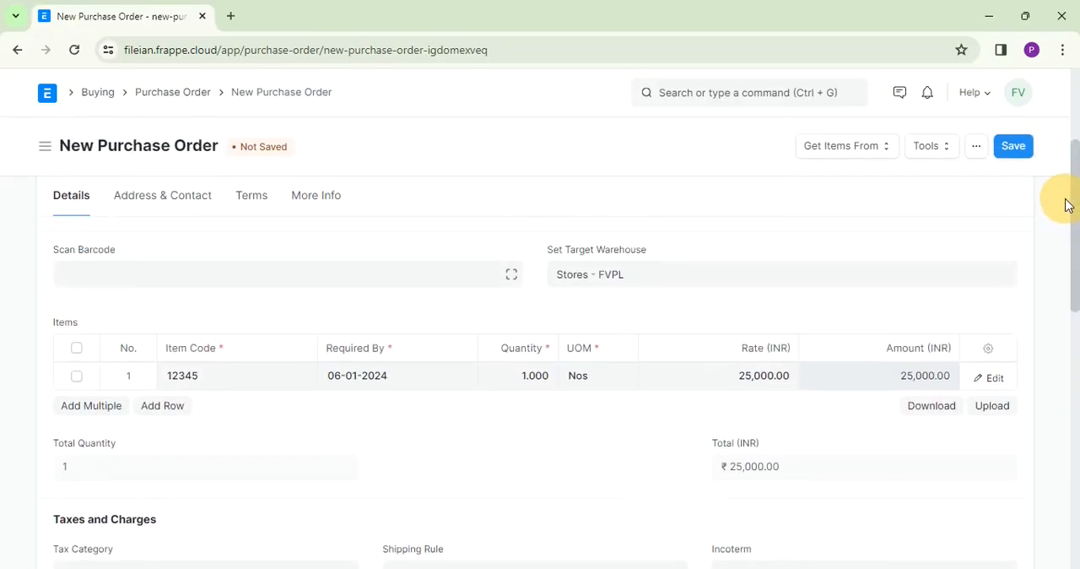
left_click(1015, 148)
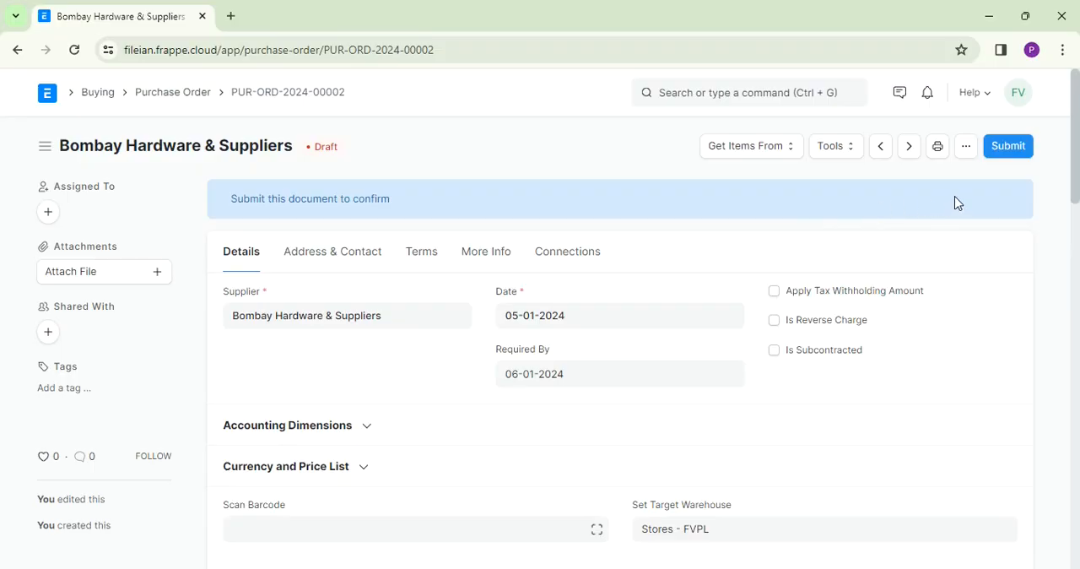
left_click(1009, 146)
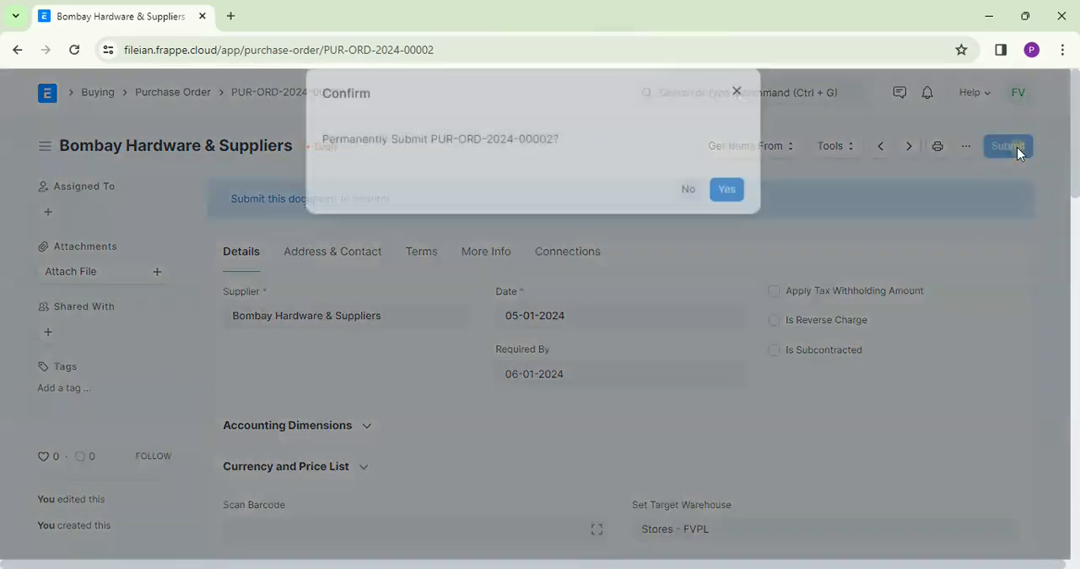
left_click(732, 212)
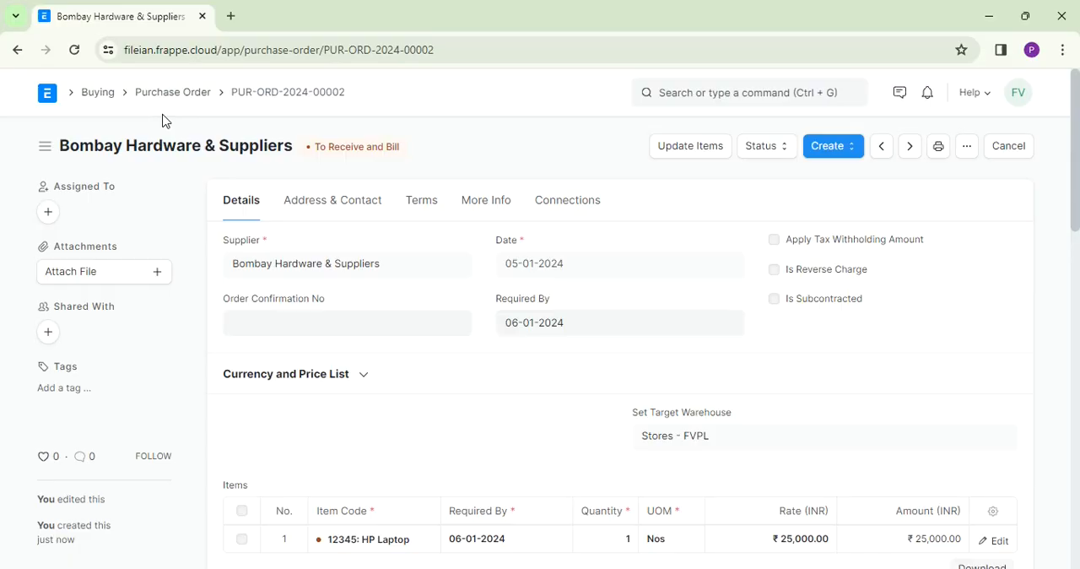
- Start a new purchase receipt from the Stock workspace's Purchase Receipt list
left_click(110, 98)
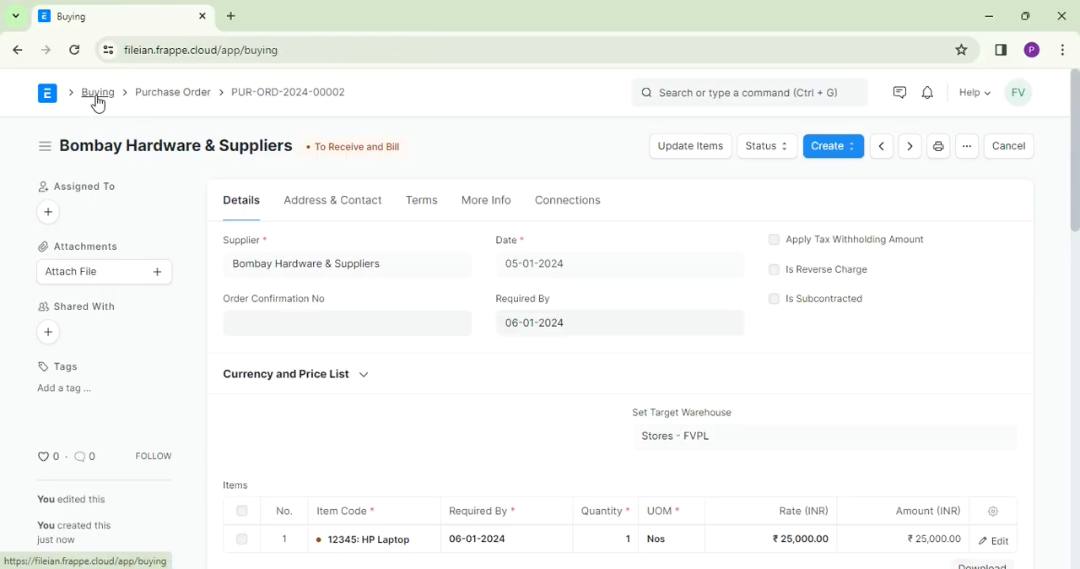
left_click(96, 101)
left_click(51, 100)
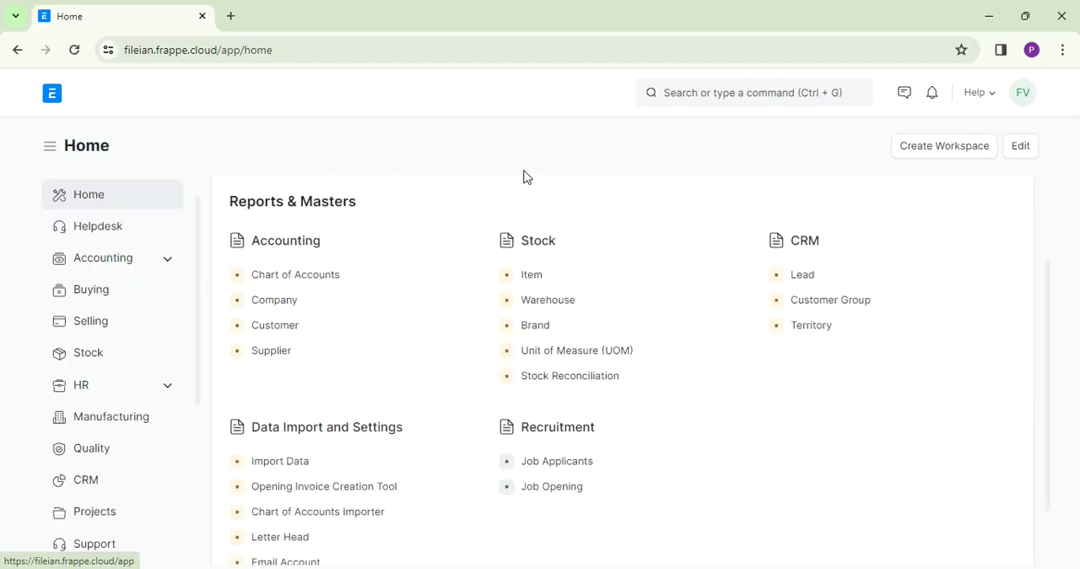
left_click(91, 294)
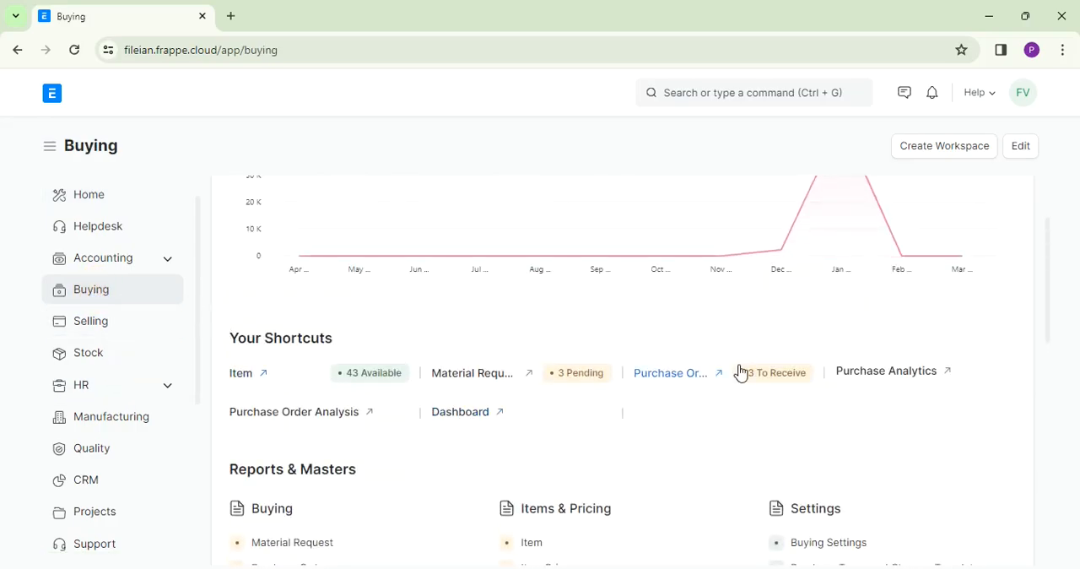
left_click(84, 357)
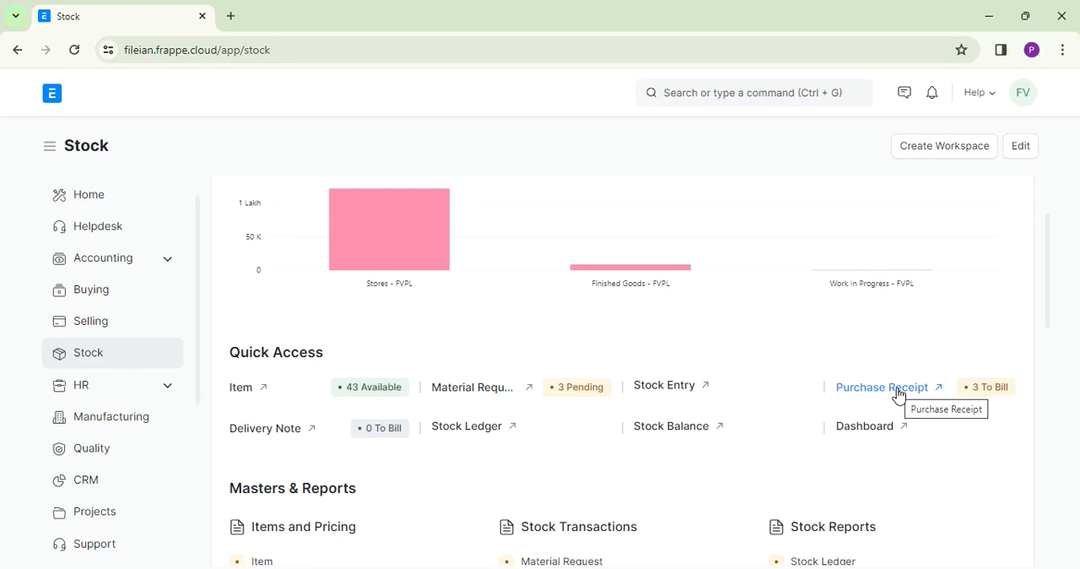
left_click(898, 390)
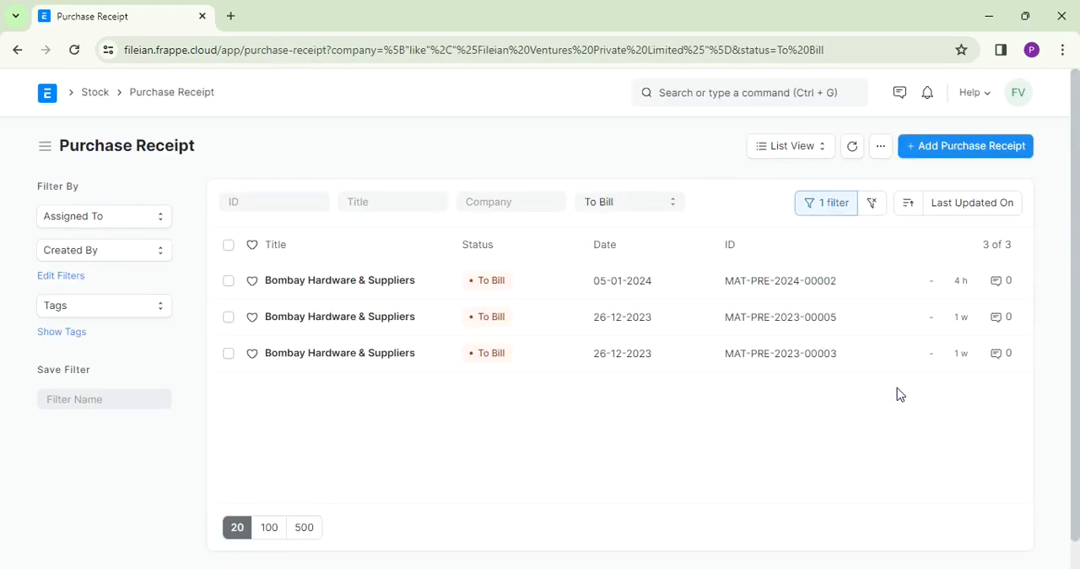
left_click(941, 154)
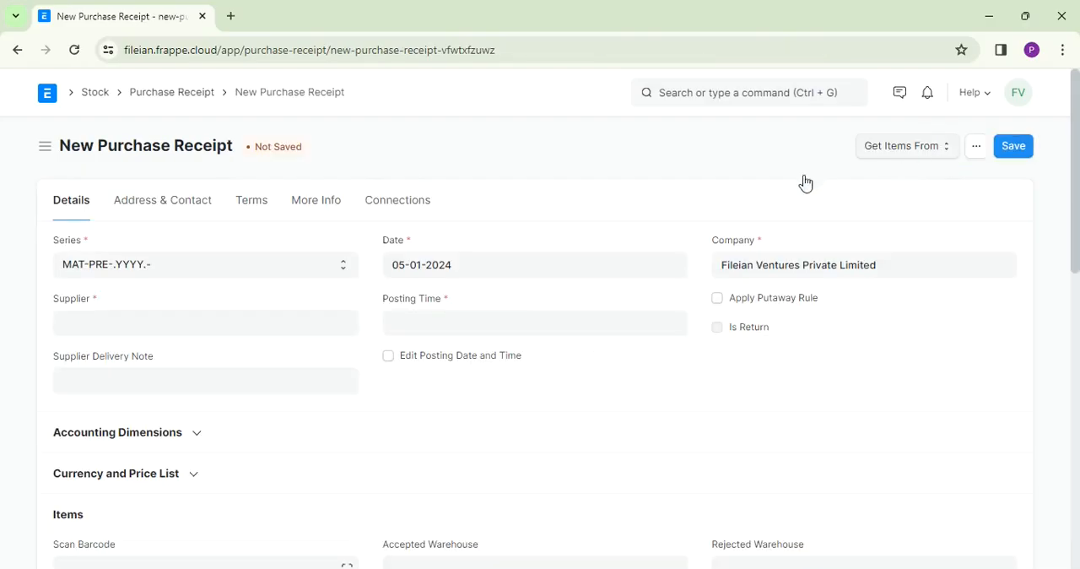
- Set the new purchase receipt's supplier to Bombay Hardware & Suppliers and its supplier delivery note to 12345
left_click(190, 322)
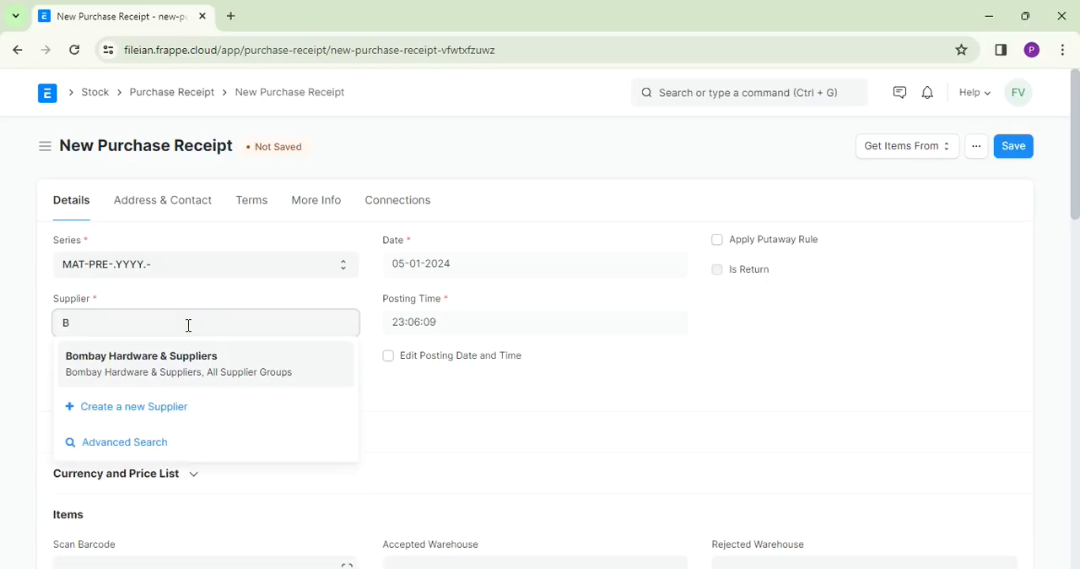
left_click(166, 363)
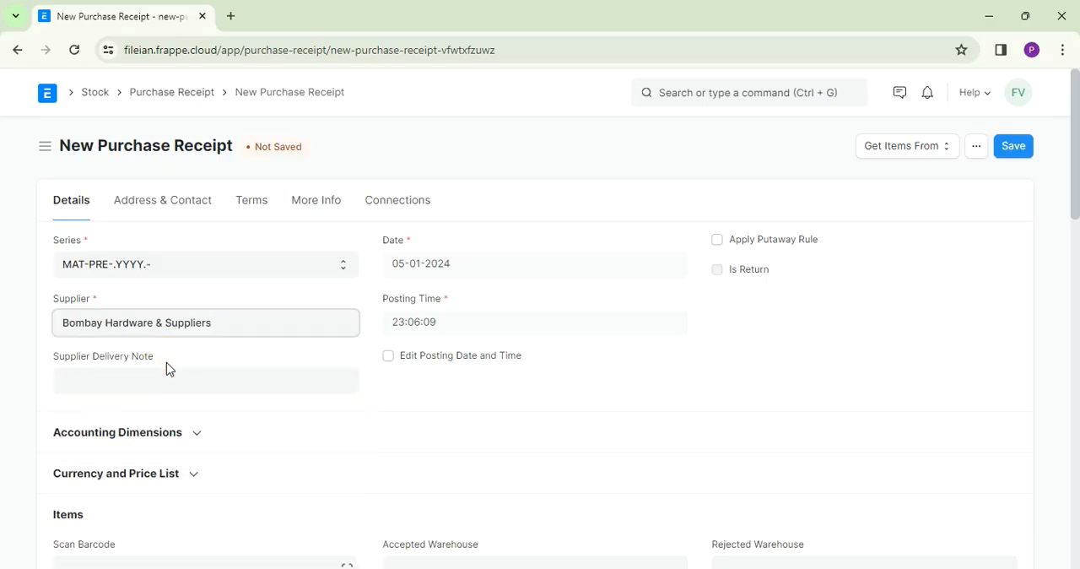
left_click(156, 388)
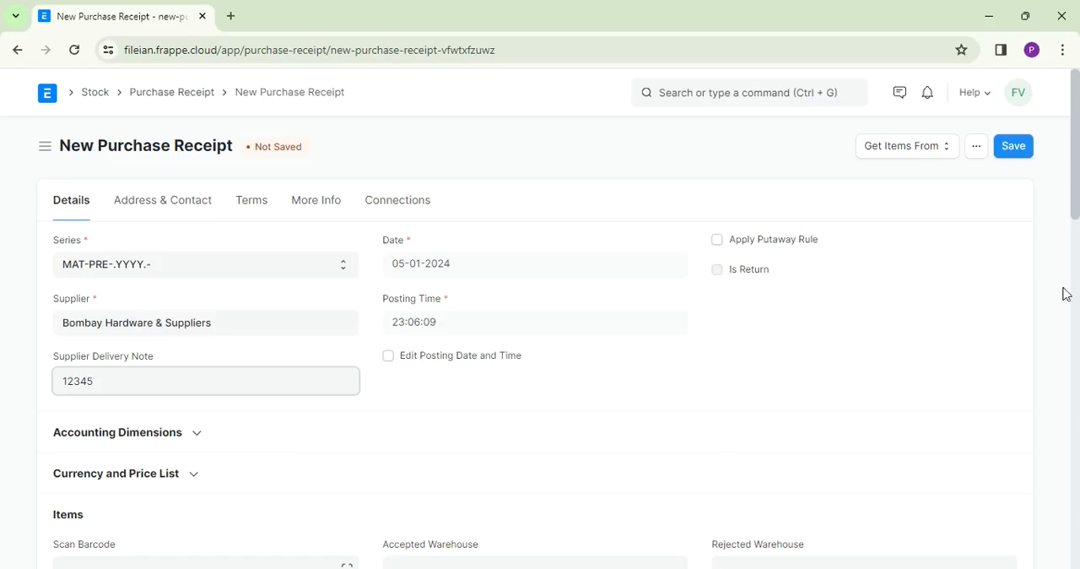
- Look up the supplier's purchase order as the receipt's item source, open that order and review its items
left_click(922, 150)
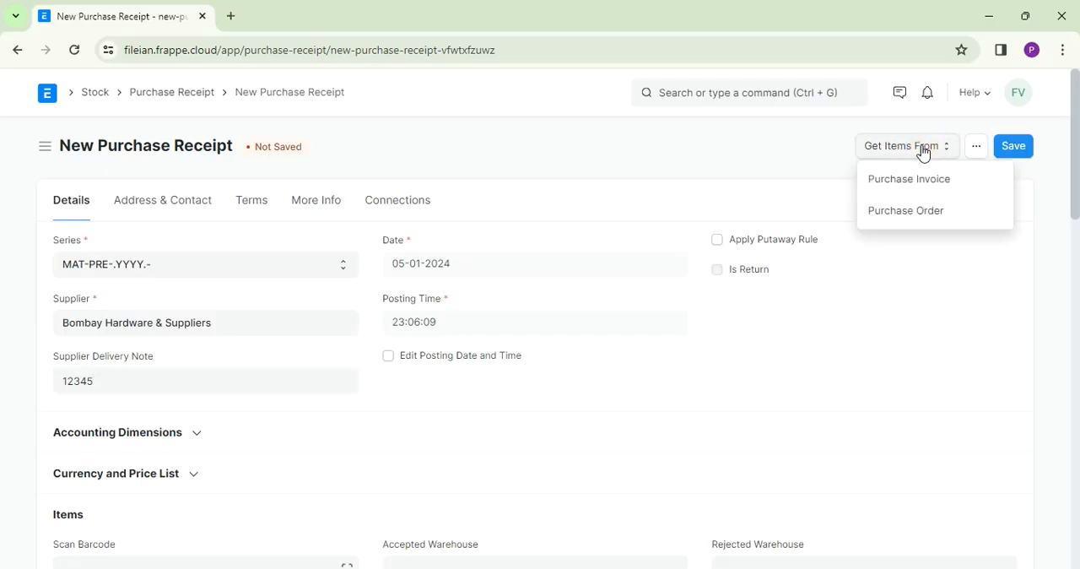
left_click(895, 221)
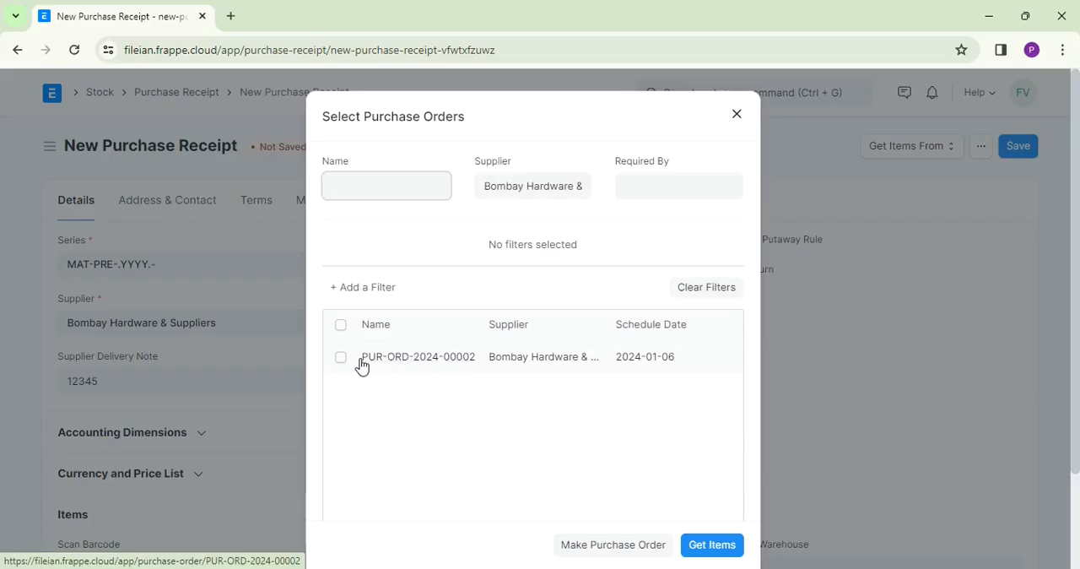
left_click(419, 361)
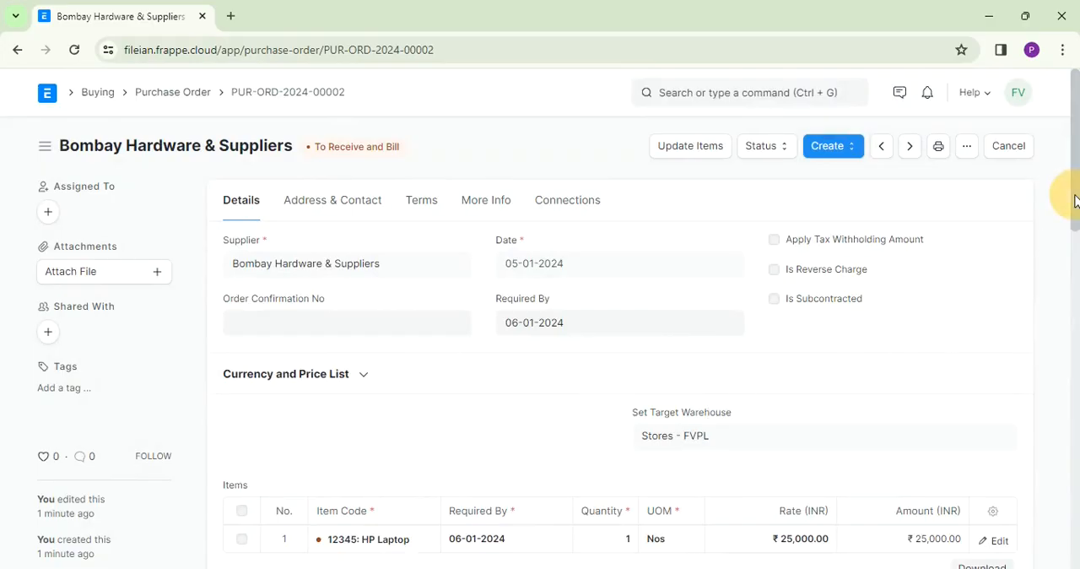
left_click_drag(1075, 200, 1077, 258)
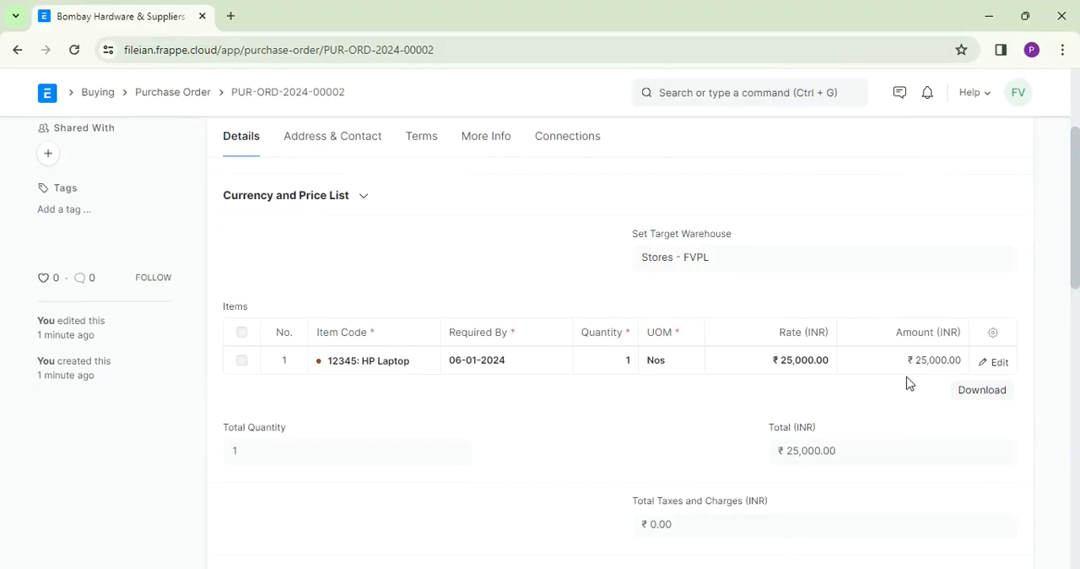
left_click_drag(1073, 259, 1049, 174)
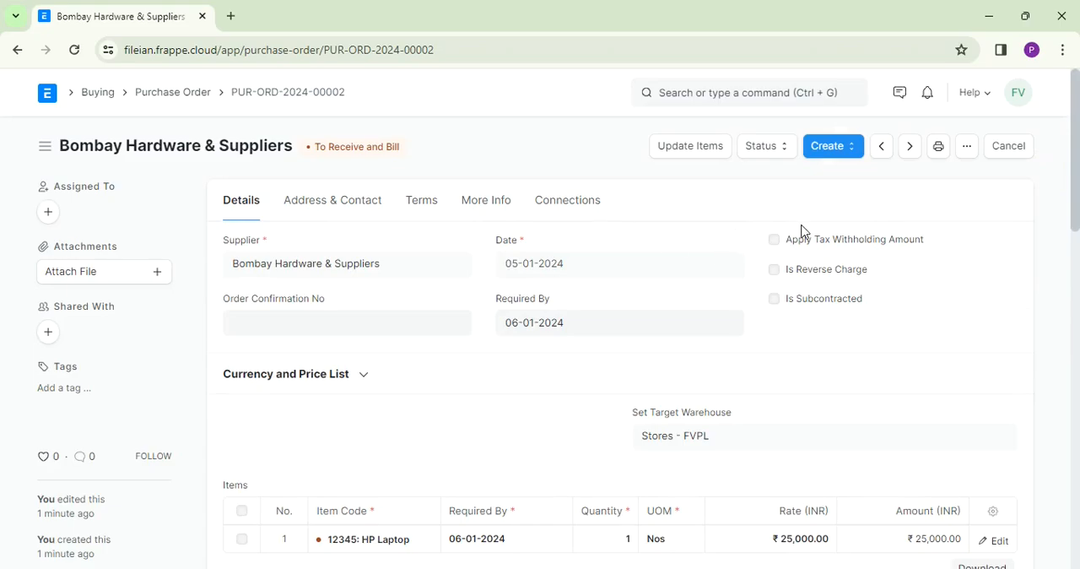
- Create a purchase receipt from the submitted purchase order and enter 12345 as its supplier delivery note
left_click(853, 153)
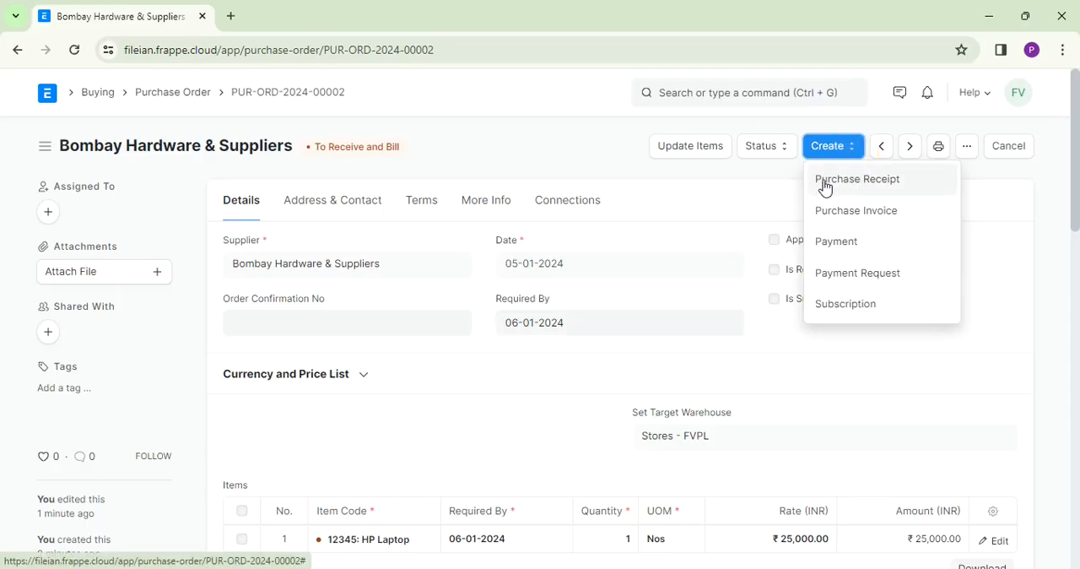
left_click(844, 189)
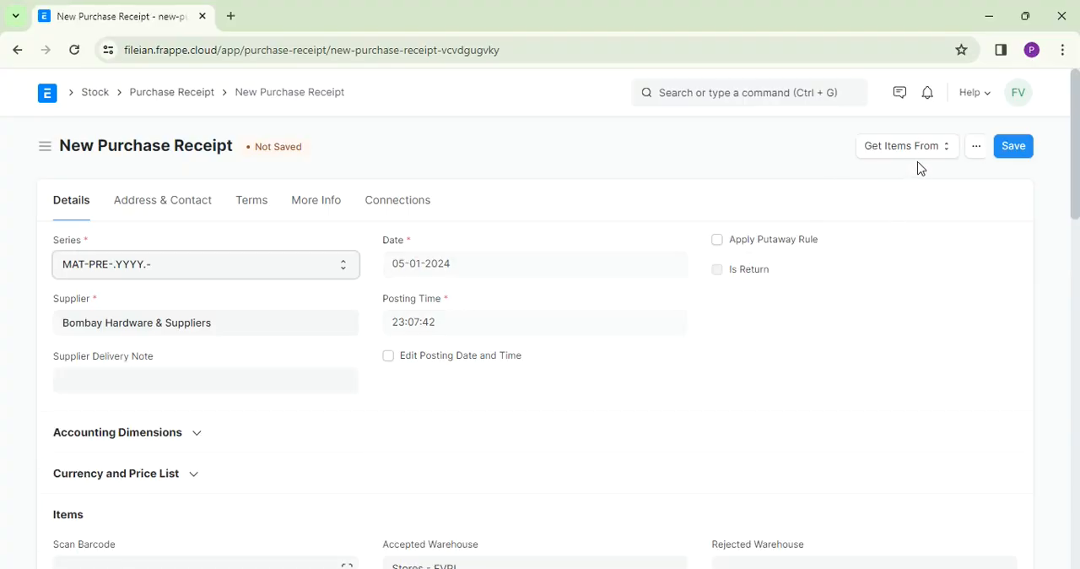
left_click(215, 380)
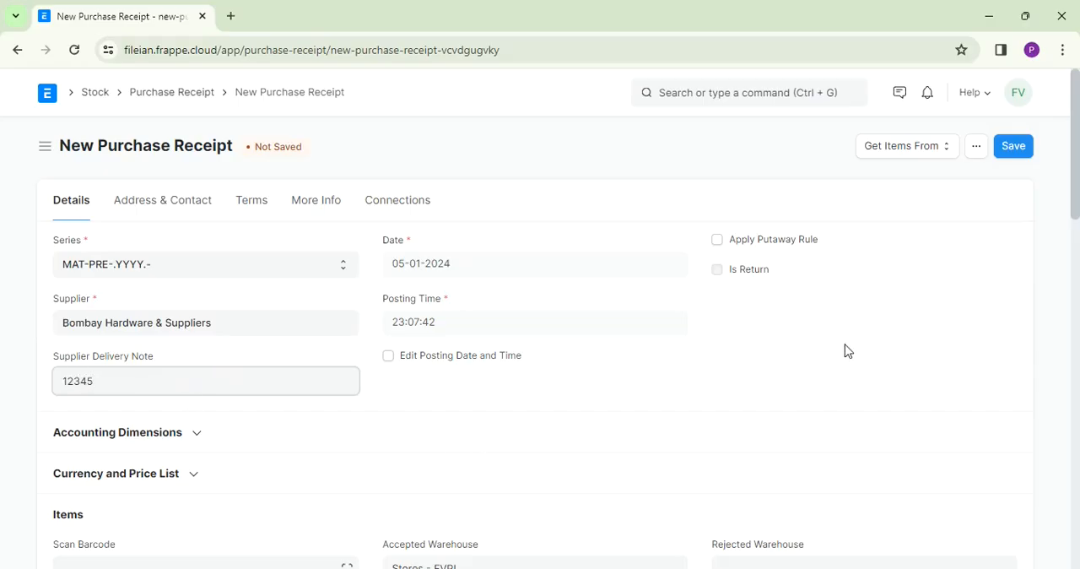
- Save the purchase receipt and submit it permanently
left_click_drag(1076, 203, 1072, 164)
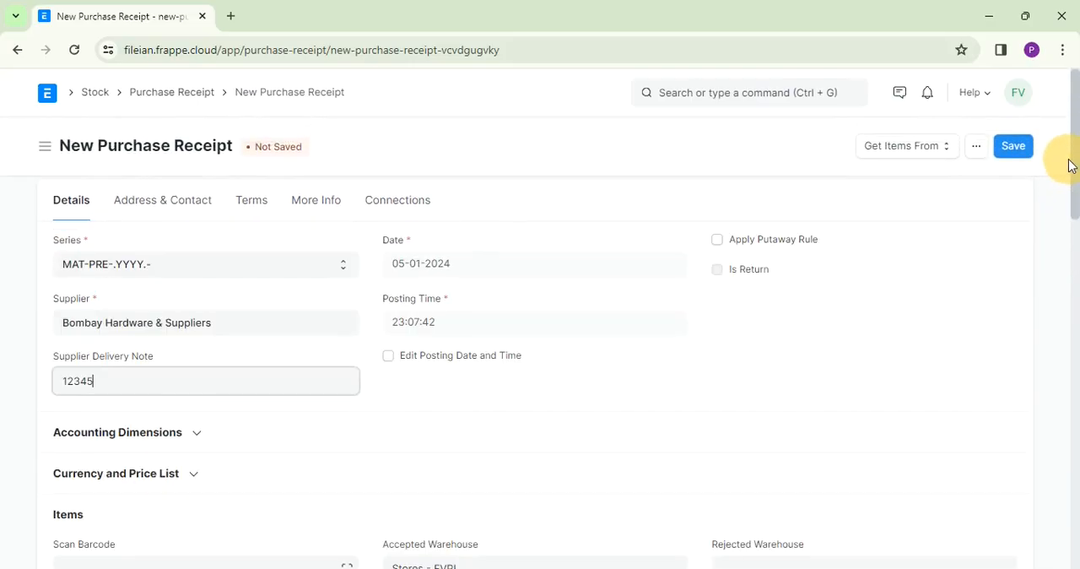
left_click(1012, 152)
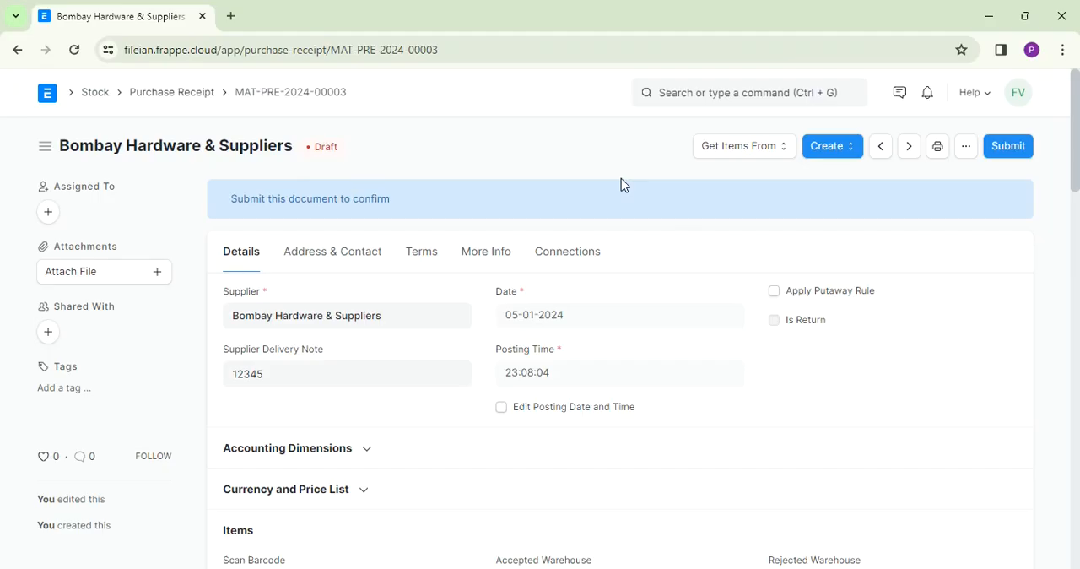
left_click(1017, 154)
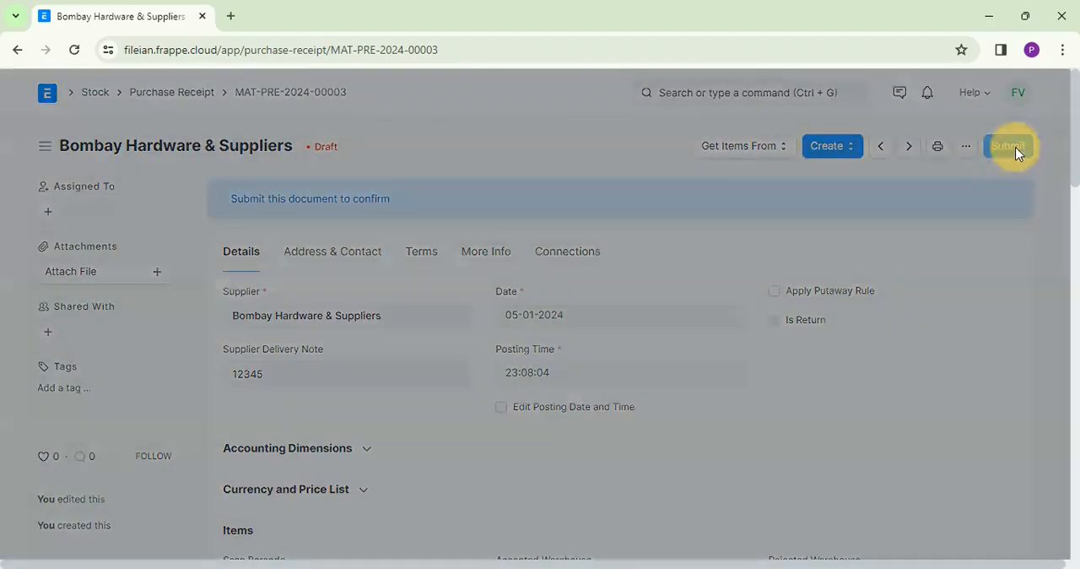
left_click(730, 215)
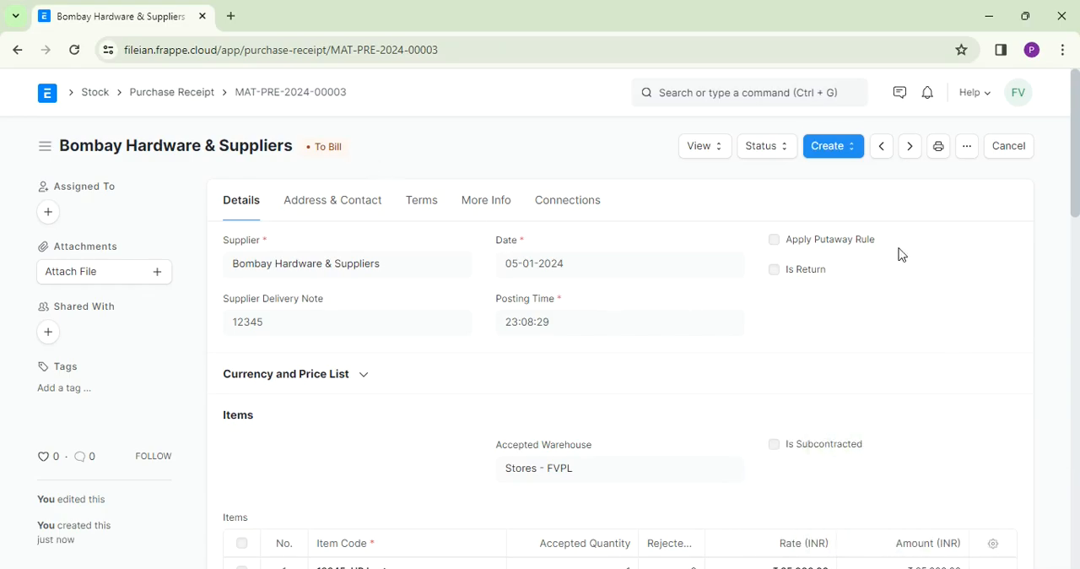
- Review the purchase receipt's Stock Ledger entry across its quantity, warehouse, rate and value columns, and return to the receipt
left_click(713, 156)
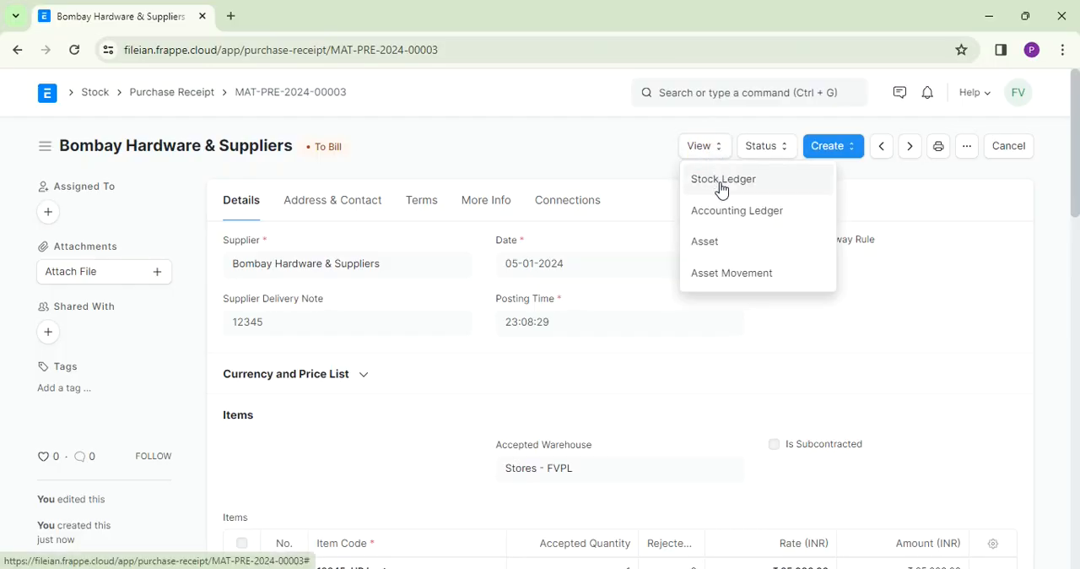
left_click(722, 180)
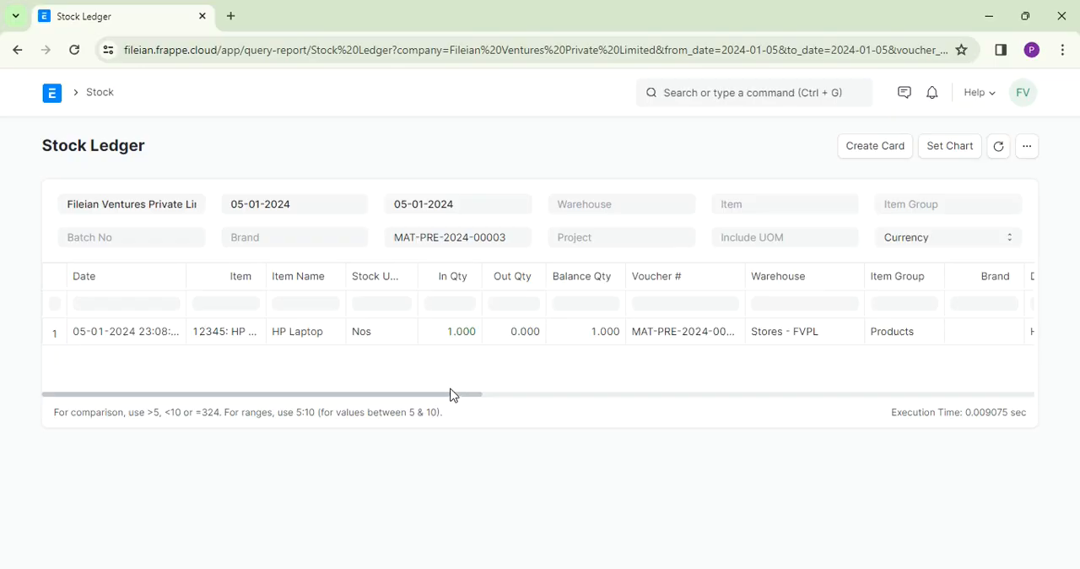
left_click_drag(448, 398, 501, 400)
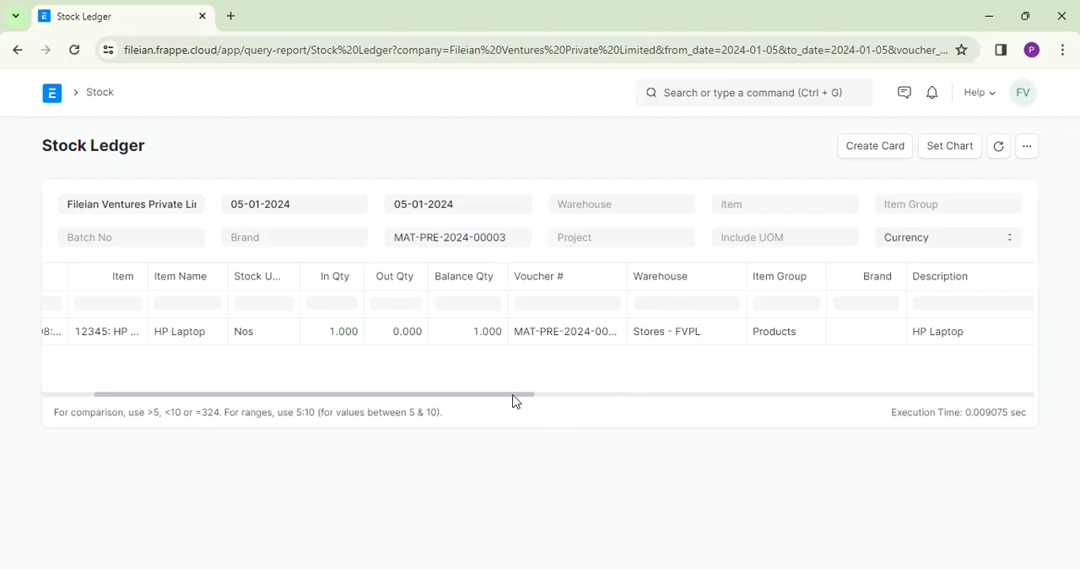
left_click_drag(516, 401, 719, 418)
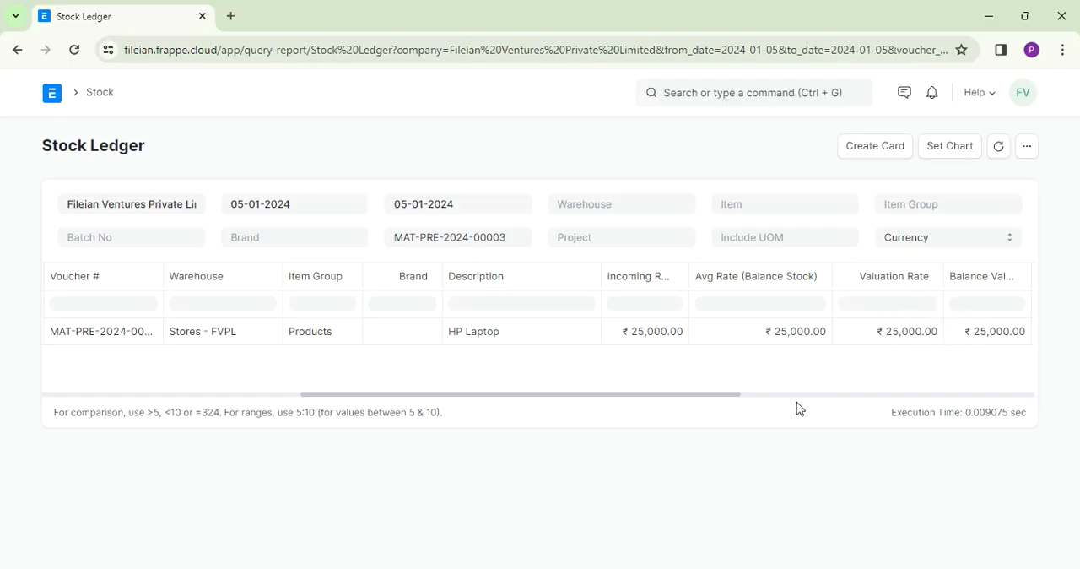
left_click_drag(734, 398, 886, 394)
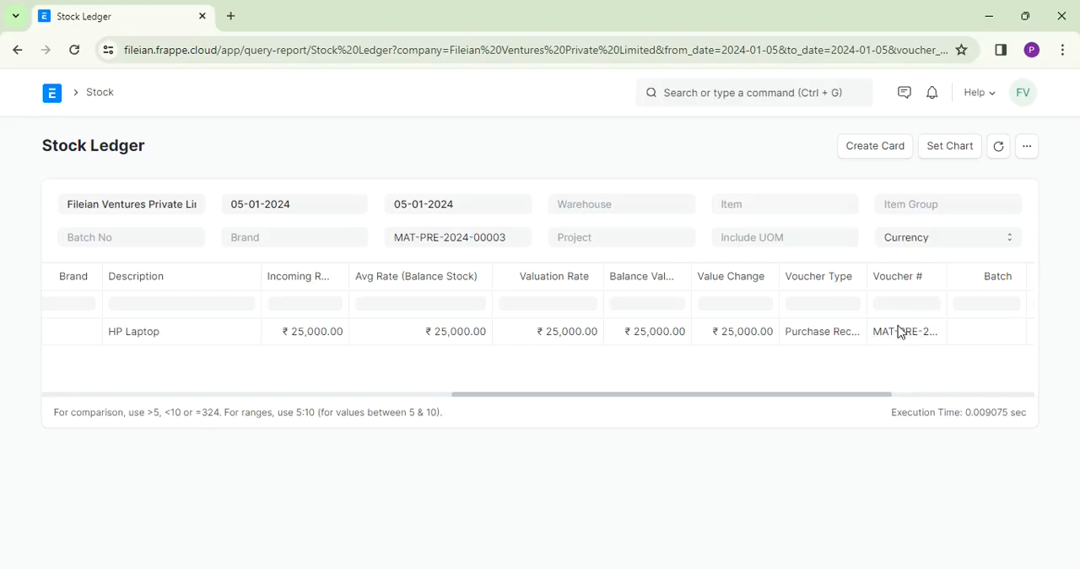
left_click_drag(883, 397, 600, 403)
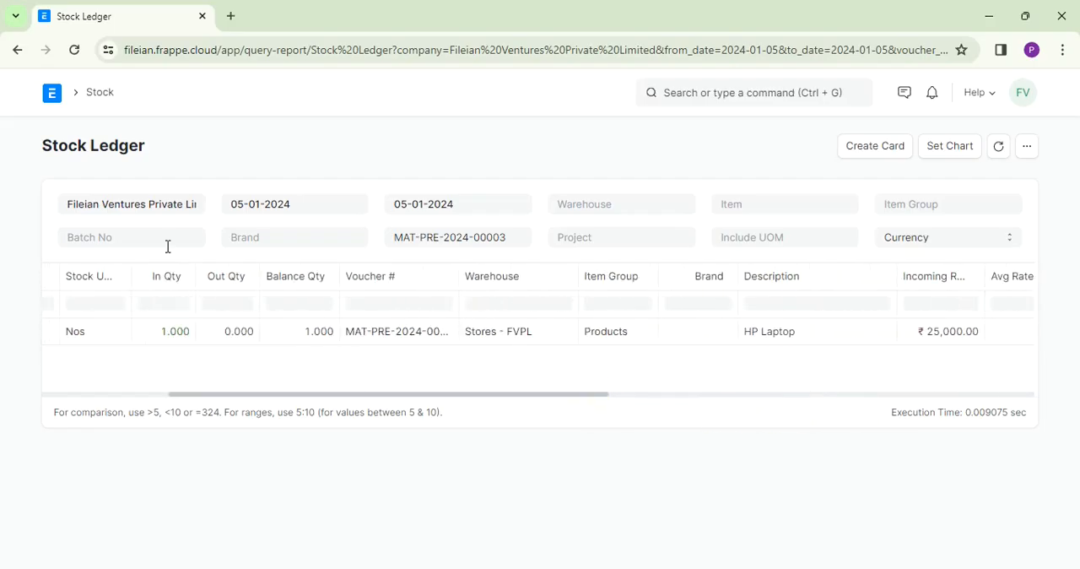
left_click(17, 51)
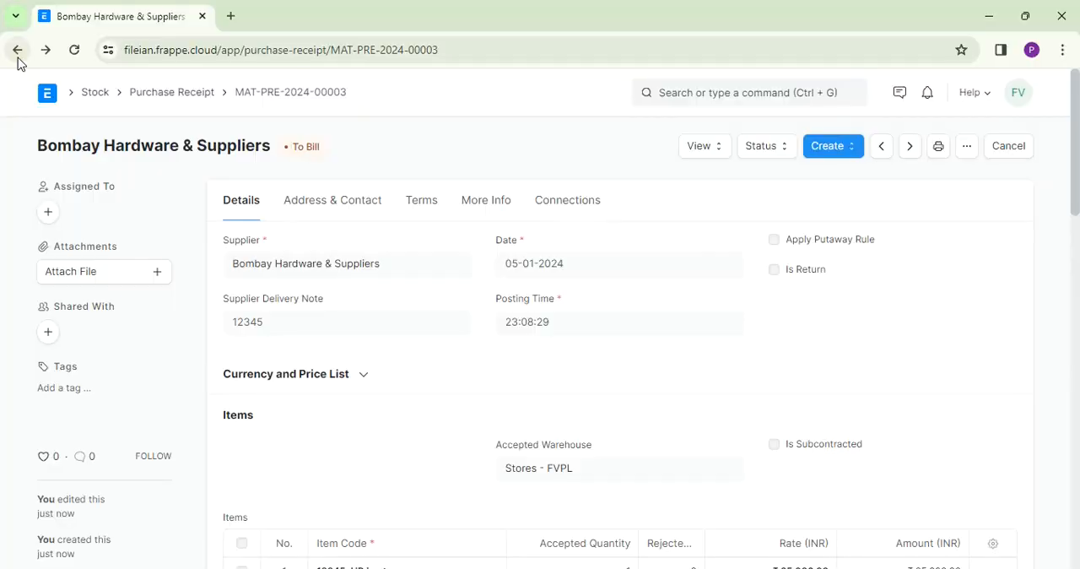
- Review the purchase receipt's Accounting Ledger entries and return to the receipt
left_click(707, 156)
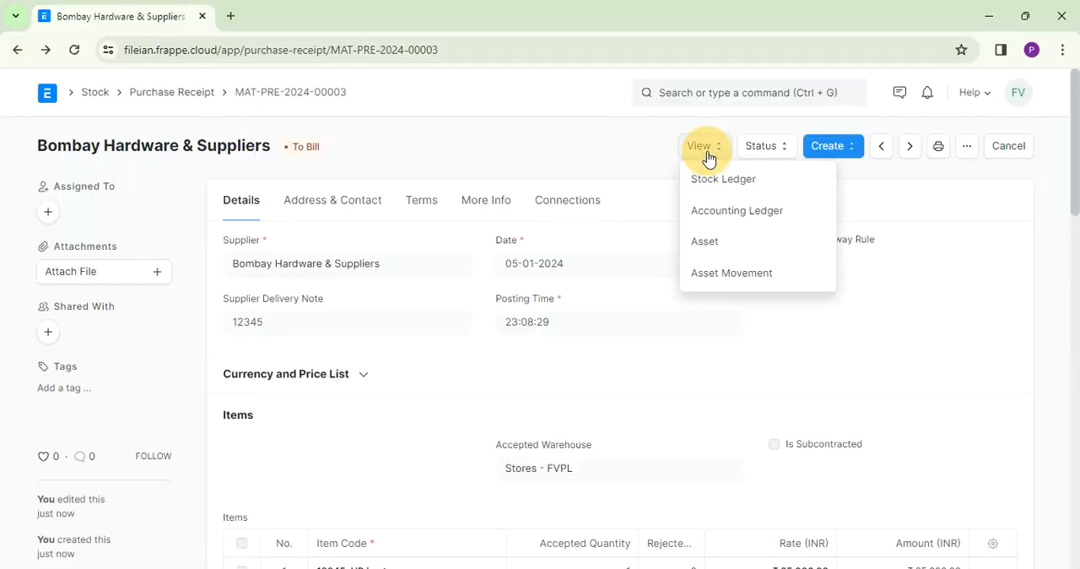
left_click(723, 212)
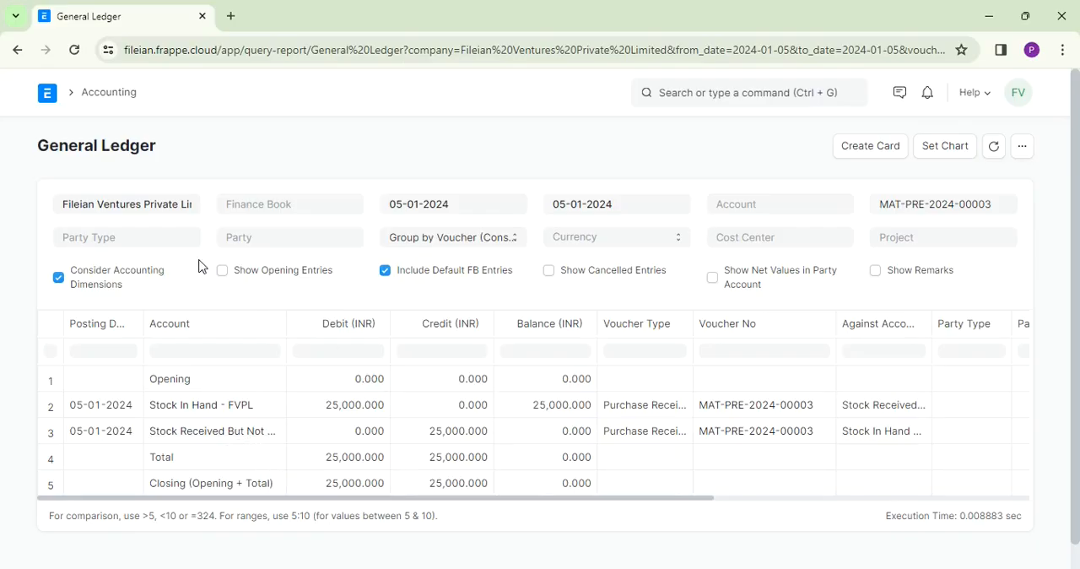
left_click(17, 52)
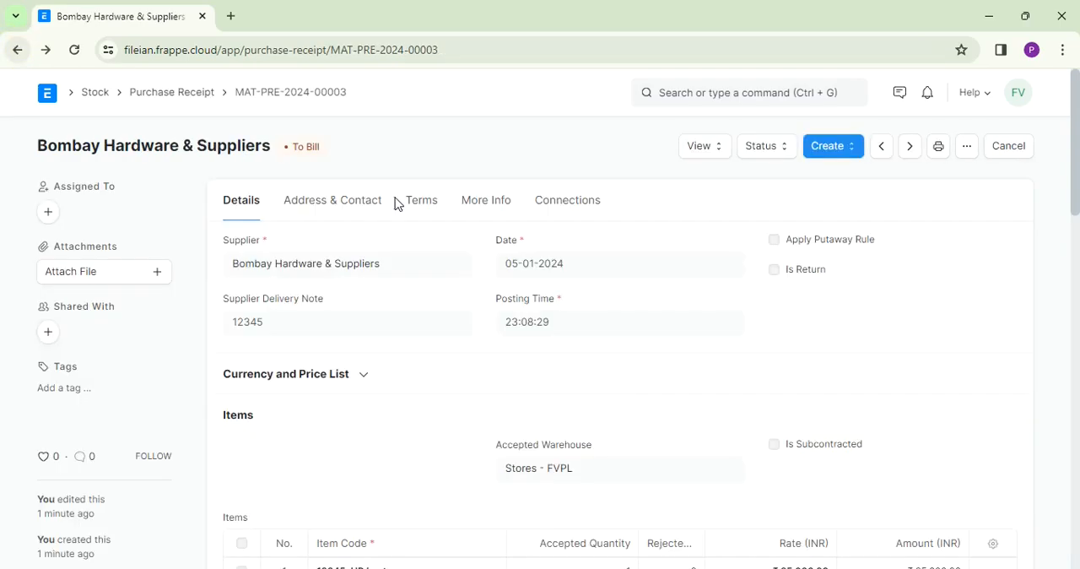
- Create a purchase invoice from the submitted purchase receipt and expand its supplier invoice section
left_click(852, 161)
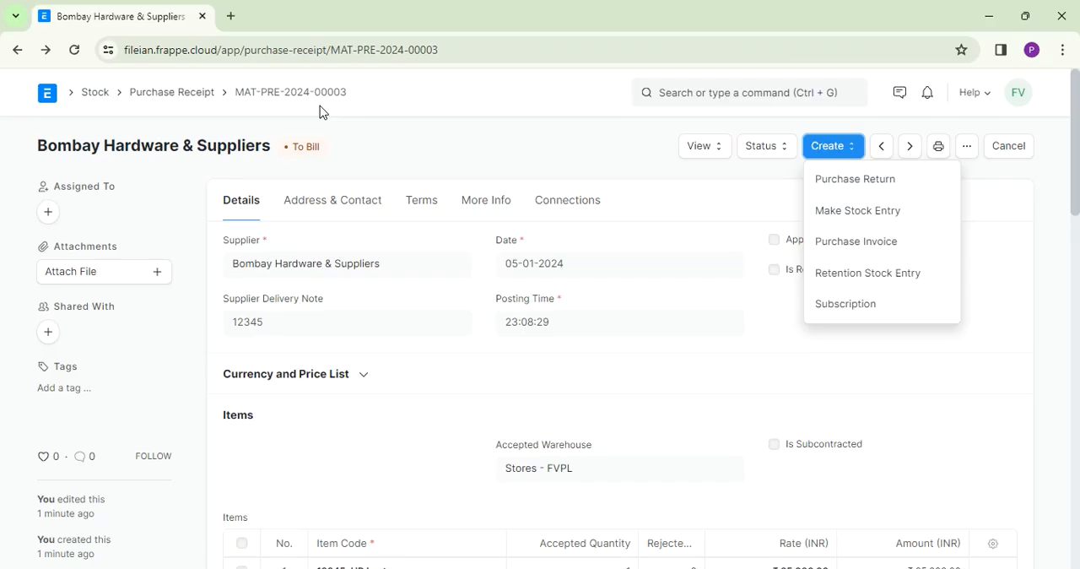
left_click(882, 252)
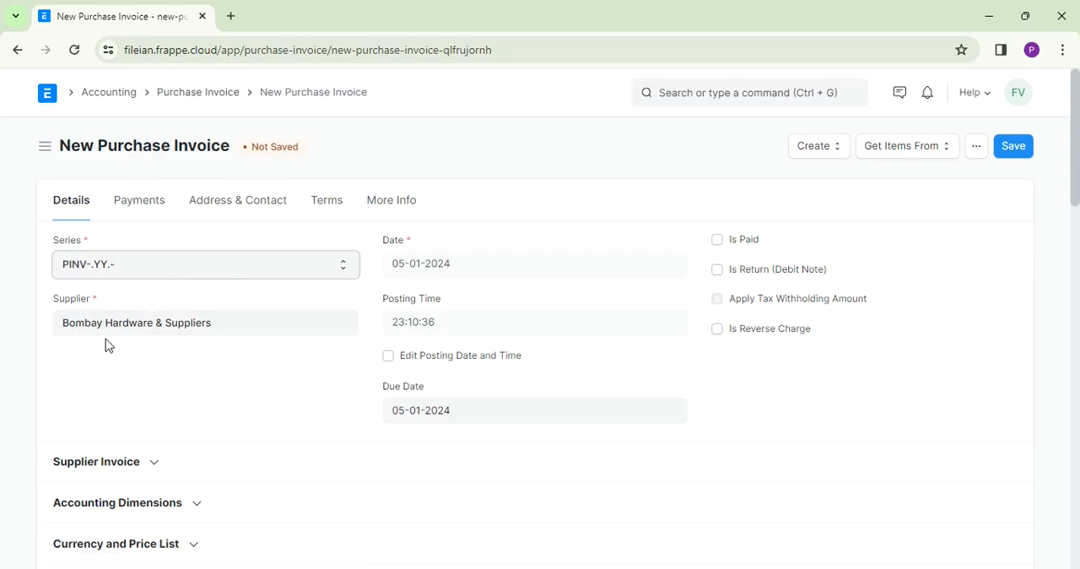
left_click(157, 467)
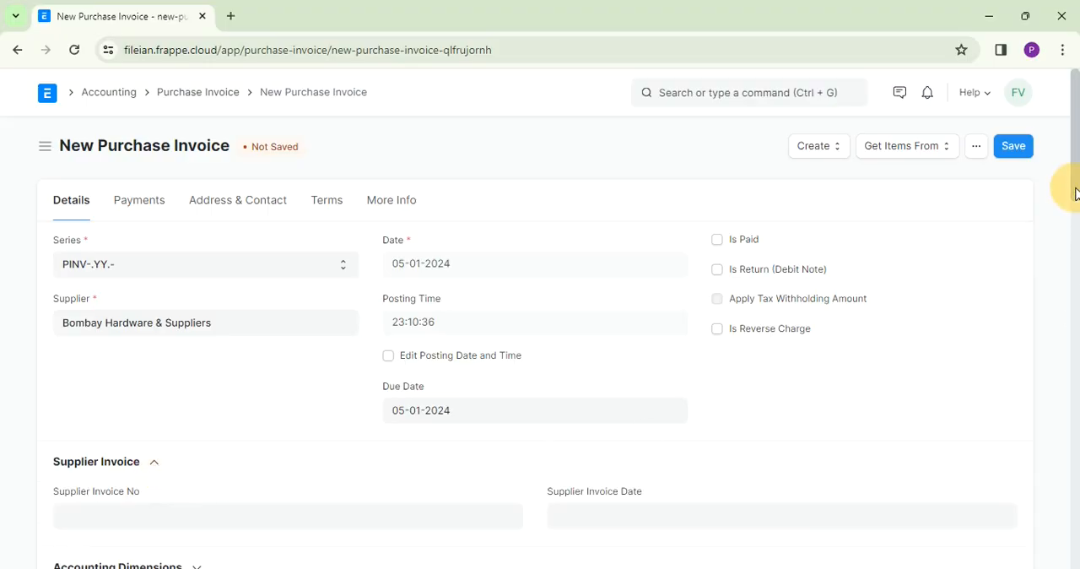
left_click_drag(1075, 188, 1070, 173)
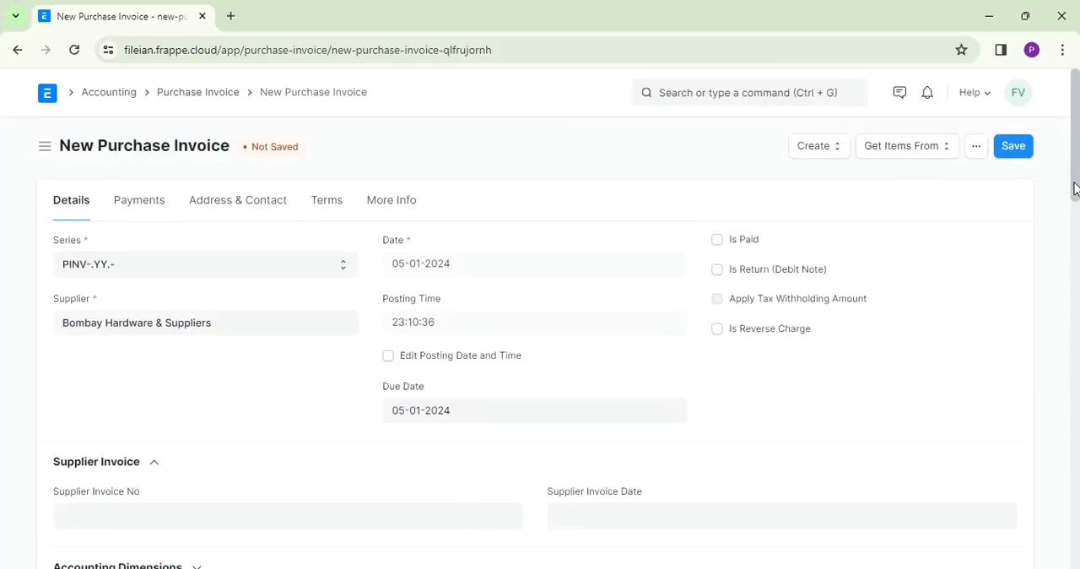
left_click_drag(1075, 184, 1071, 144)
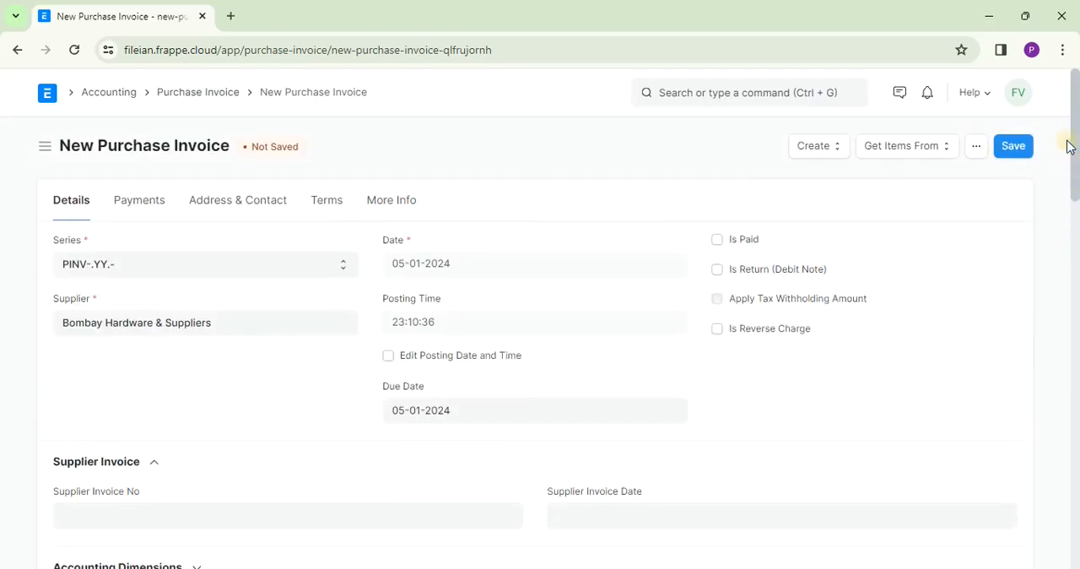
- Choose to get the invoice items from a purchase receipt, select the last listed receipt of Bombay Hardware & Suppliers, and open it
left_click(927, 149)
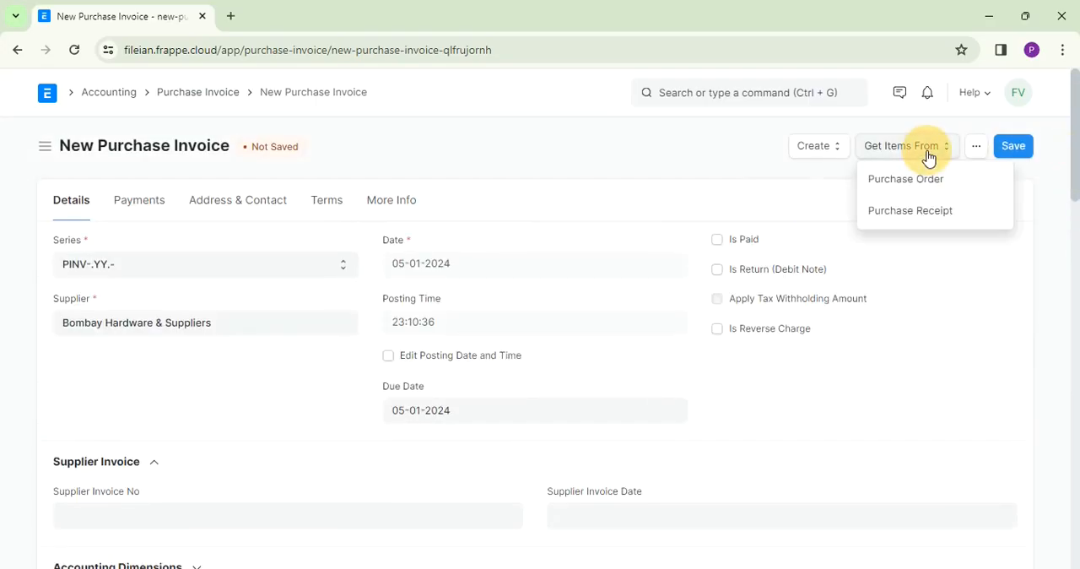
left_click(897, 212)
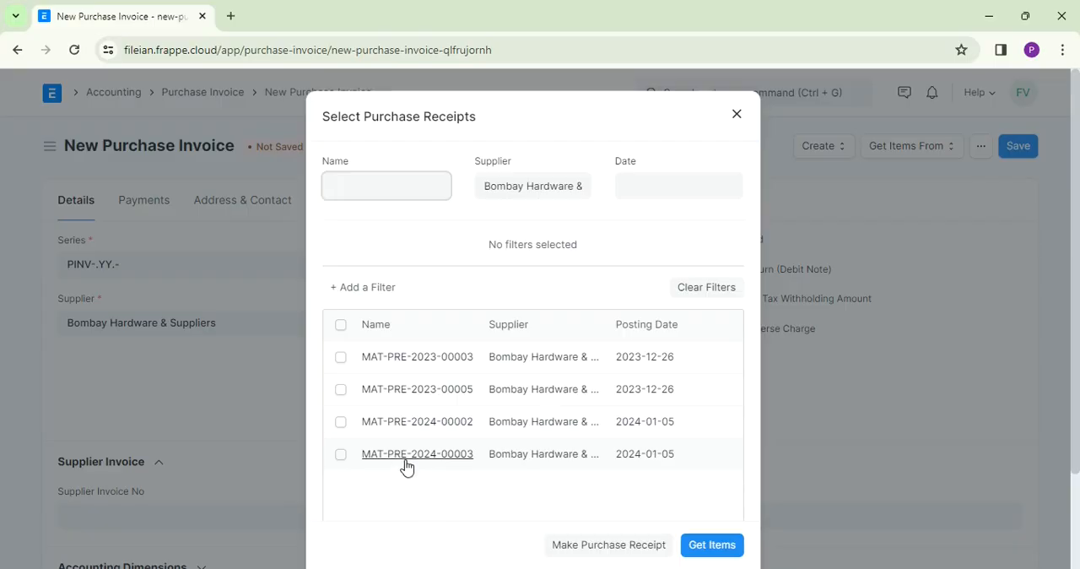
left_click(340, 455)
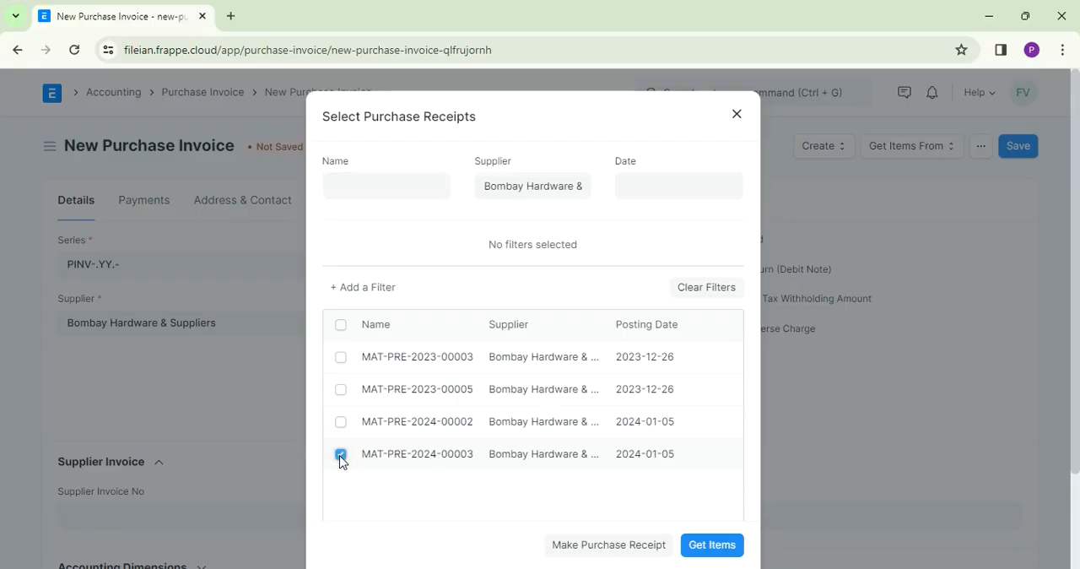
left_click(448, 456)
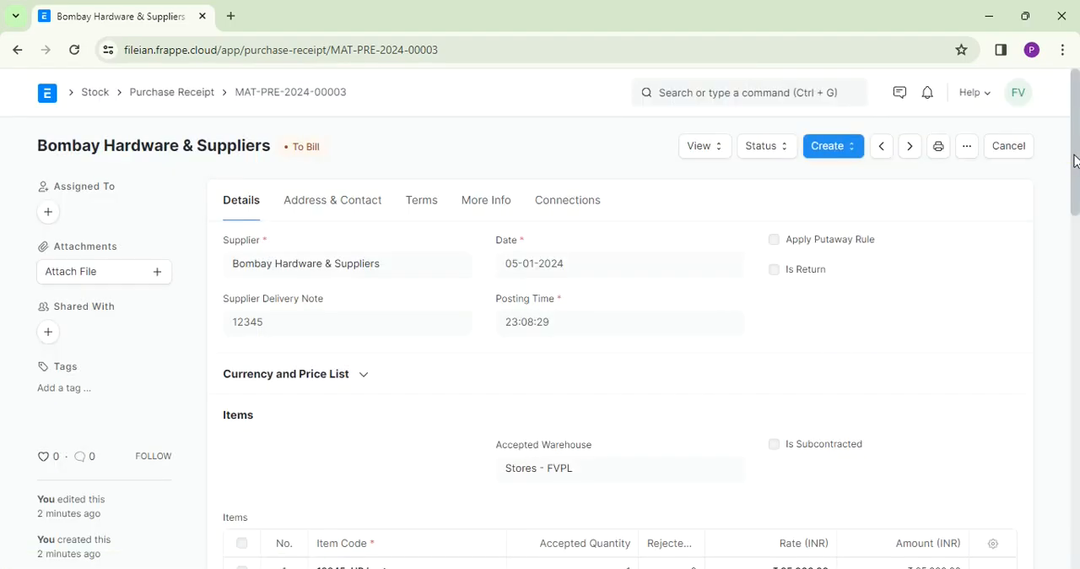
- Review the purchase receipt's HP Laptop item line and its currency and price list settings
left_click_drag(1074, 161, 1077, 197)
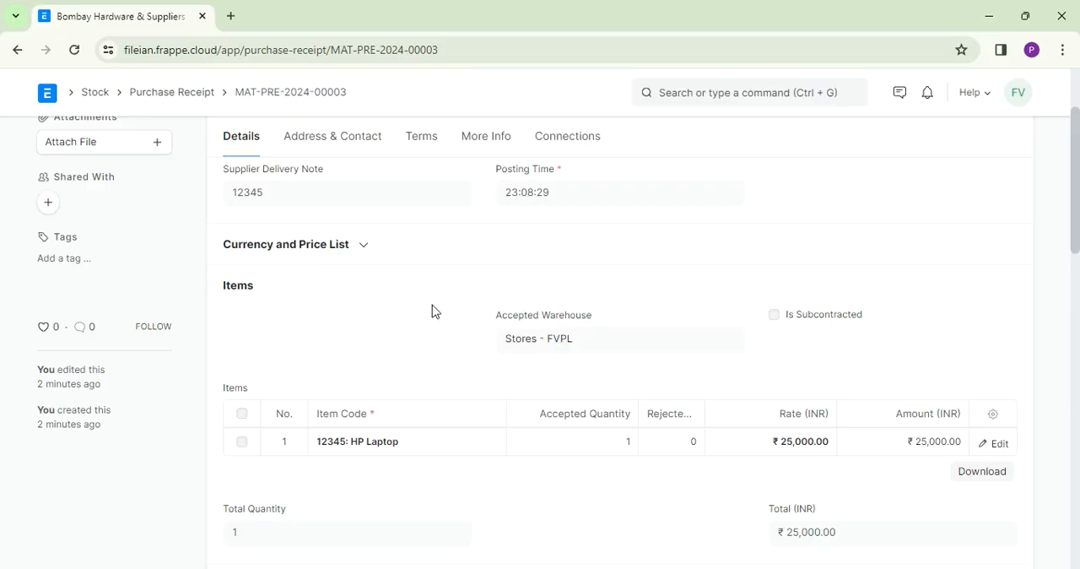
left_click(361, 254)
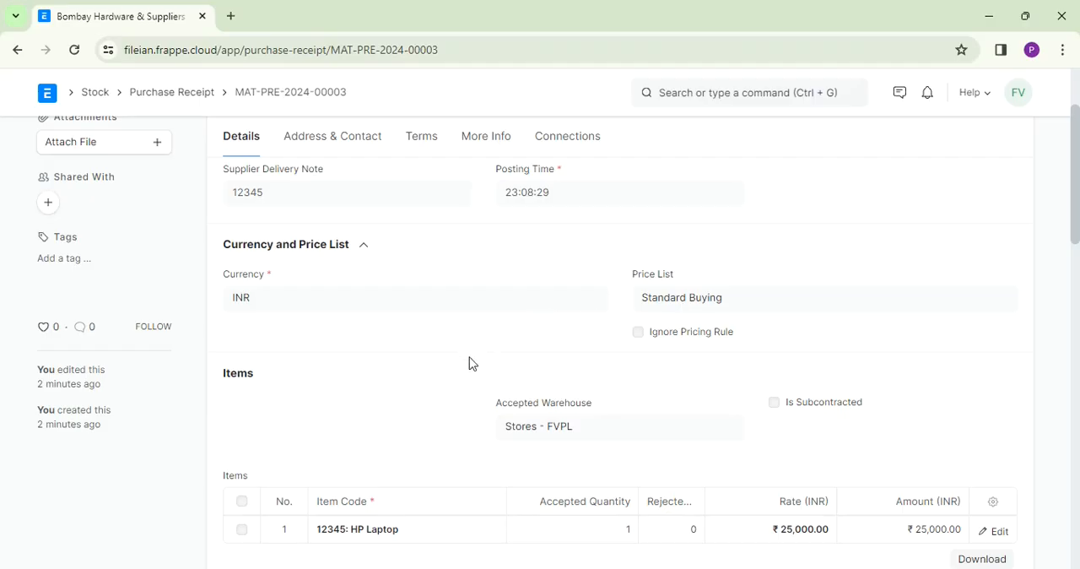
left_click(365, 248)
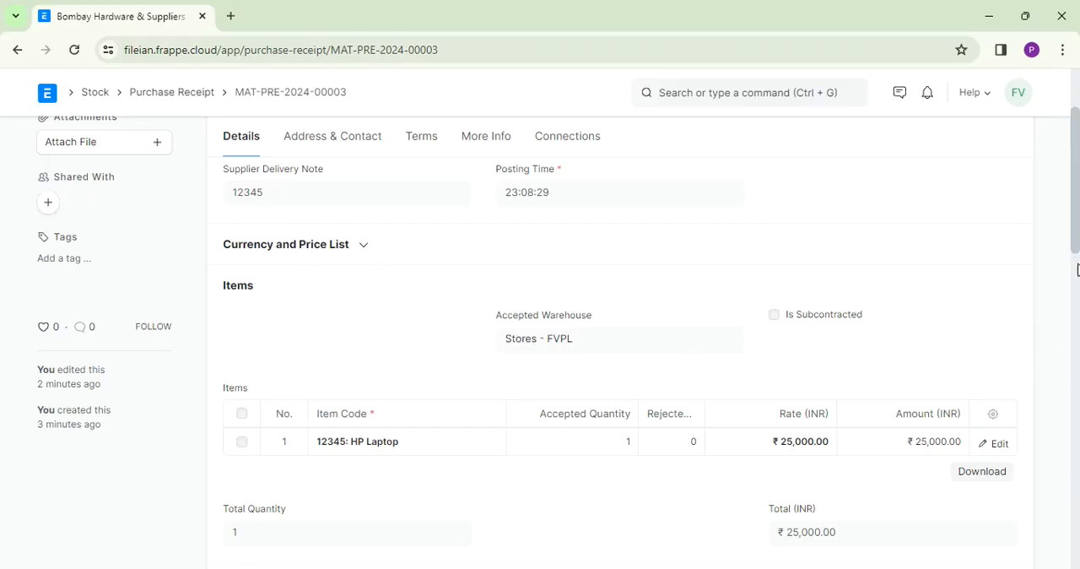
mouse_move(1078, 246)
left_mouse_down()
mouse_move(1072, 402)
mouse_move(1068, 245)
left_mouse_up()
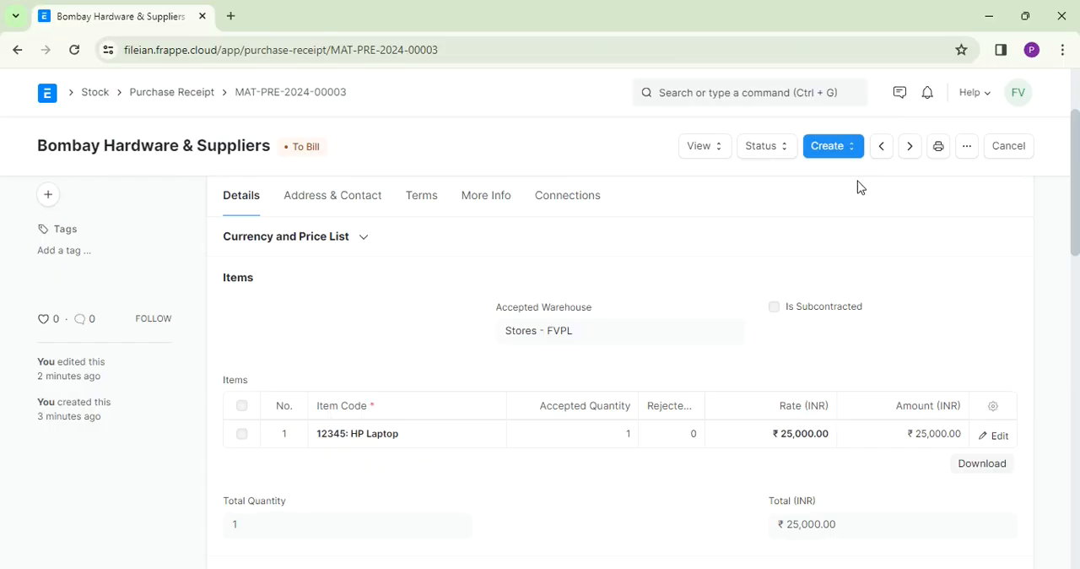
- Create a new purchase invoice from this purchase receipt and look through its supplier invoice section and prefilled details
left_click(850, 148)
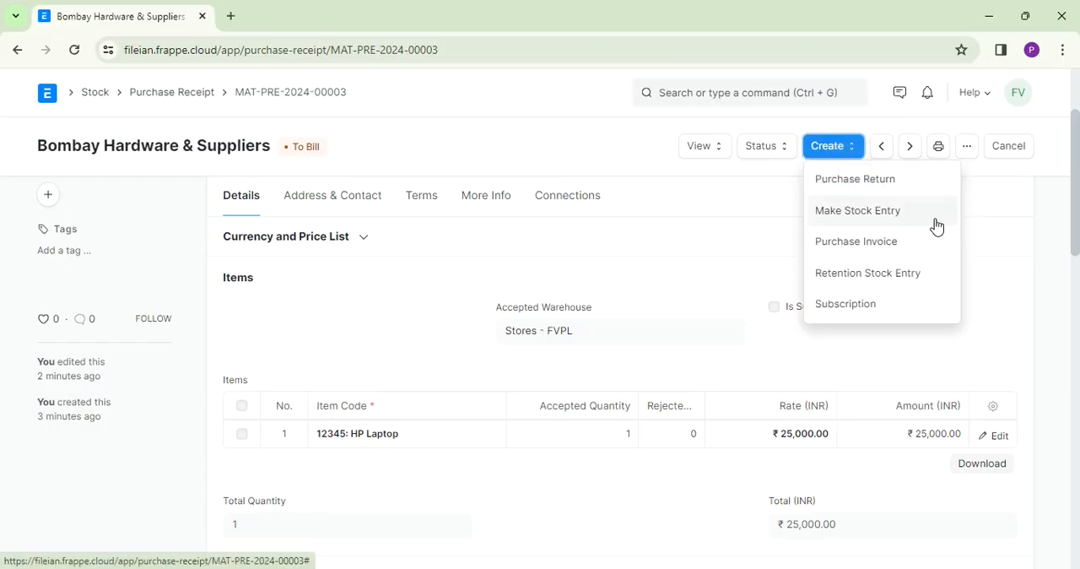
left_click(889, 244)
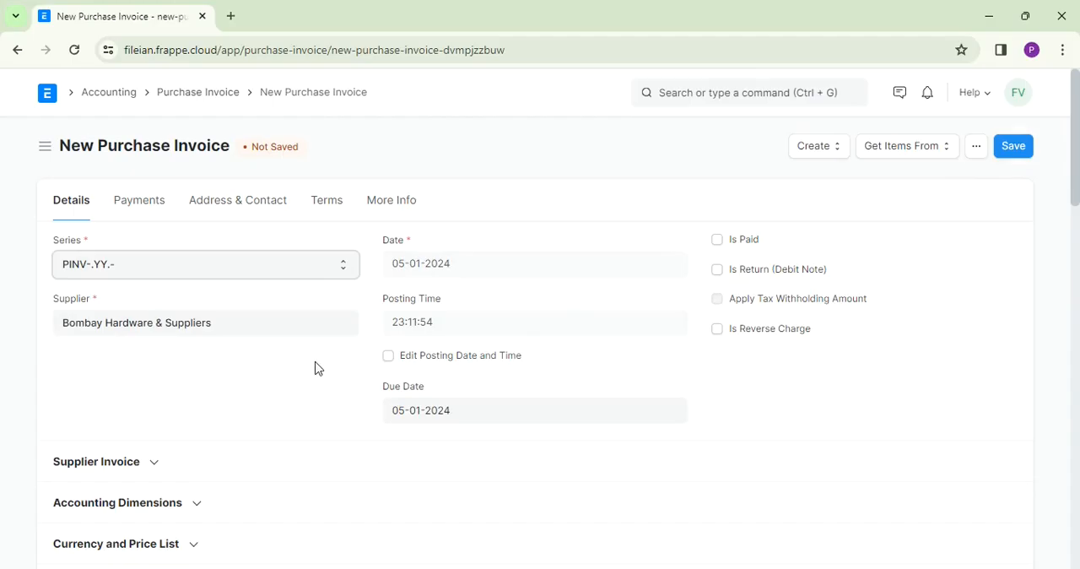
left_click(156, 464)
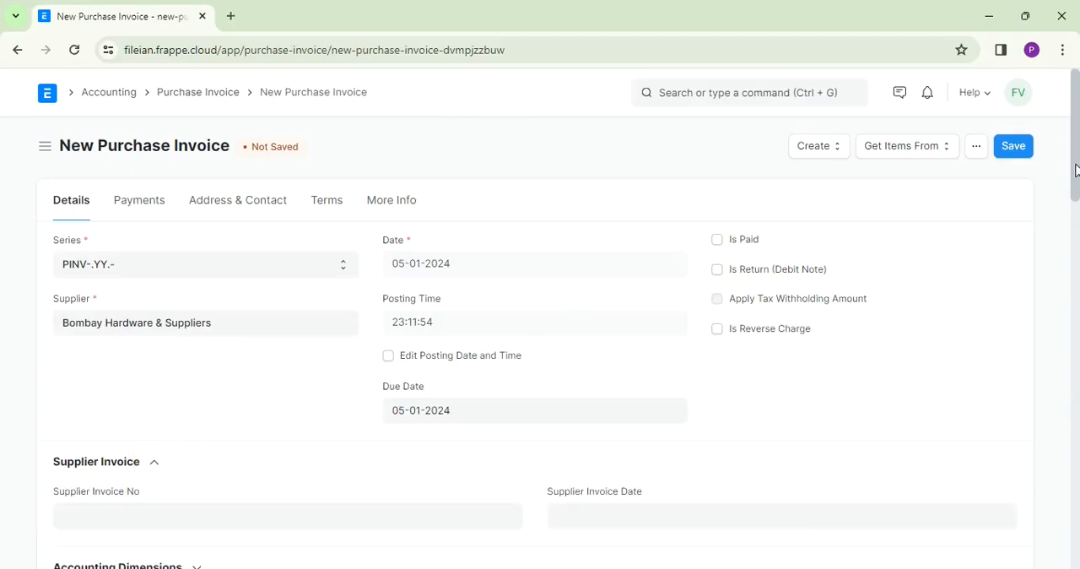
left_click_drag(1074, 169, 1075, 216)
- Save the purchase invoice, submit it permanently, and dismiss the saved notification
left_click(1013, 149)
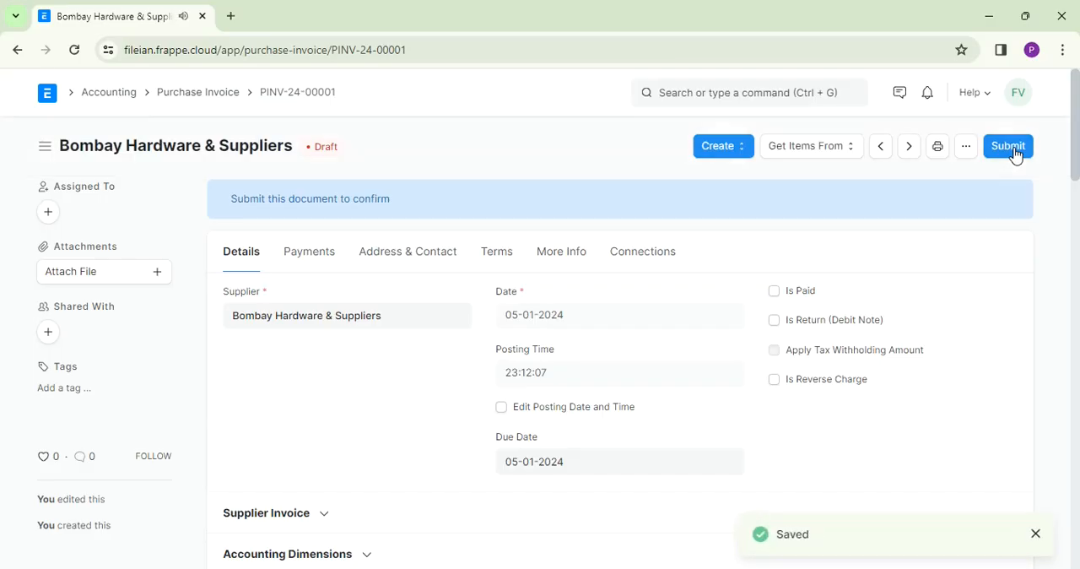
left_click(1014, 152)
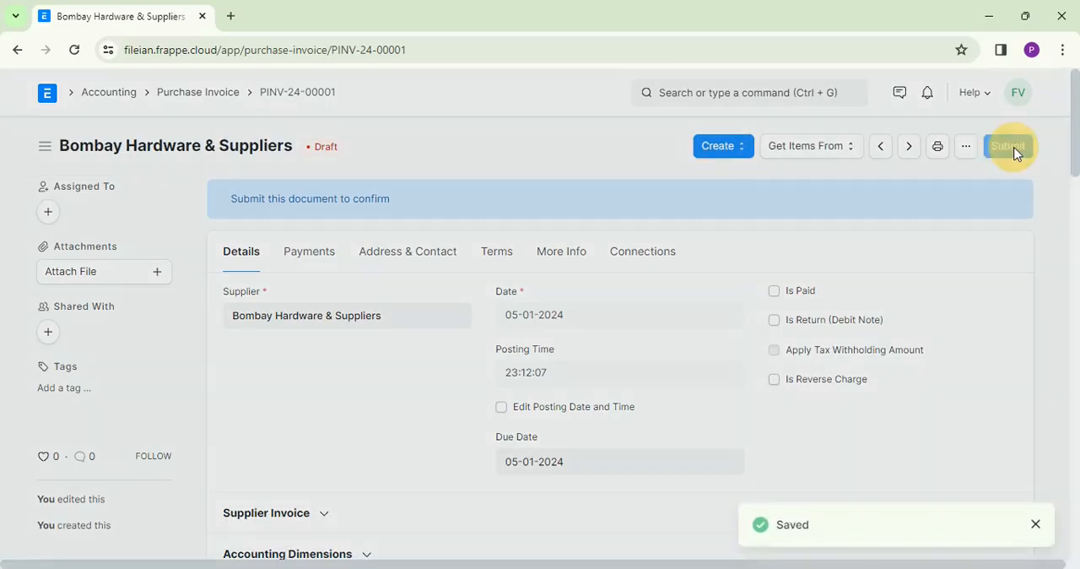
left_click(729, 214)
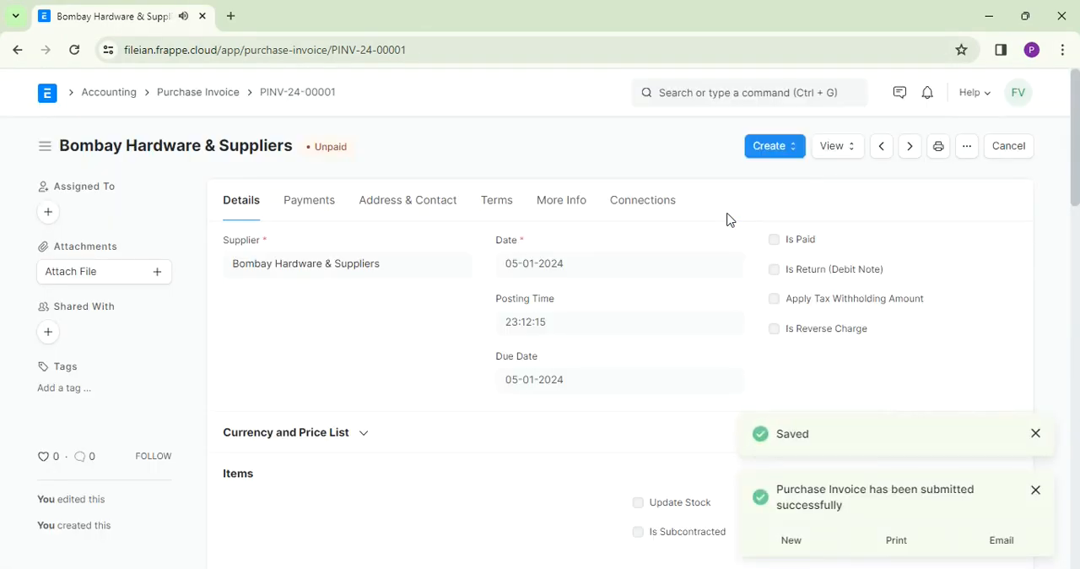
left_click(1035, 433)
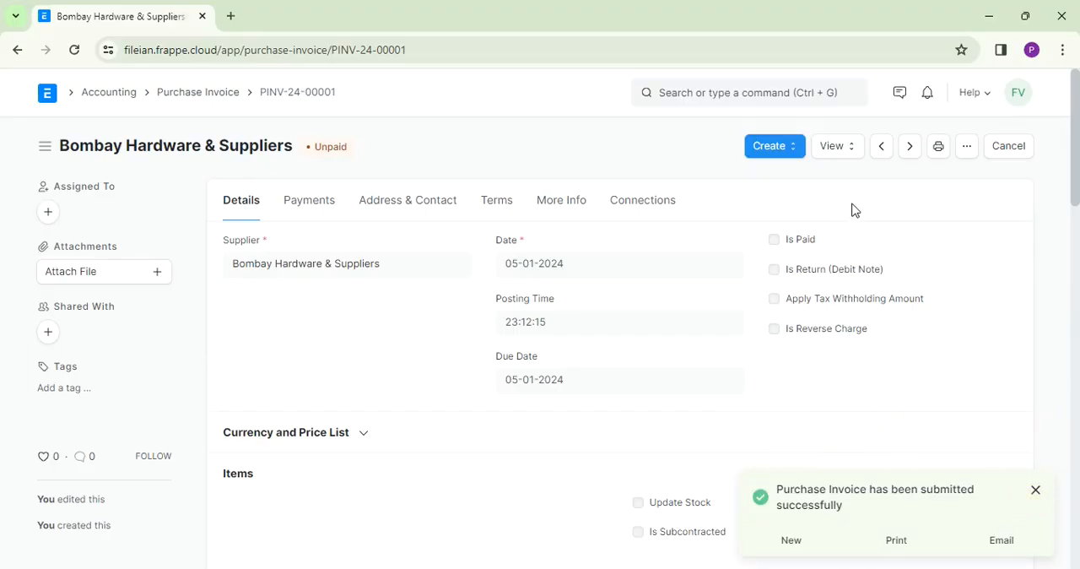
- Open the accounting ledger of the submitted purchase invoice
left_click(848, 154)
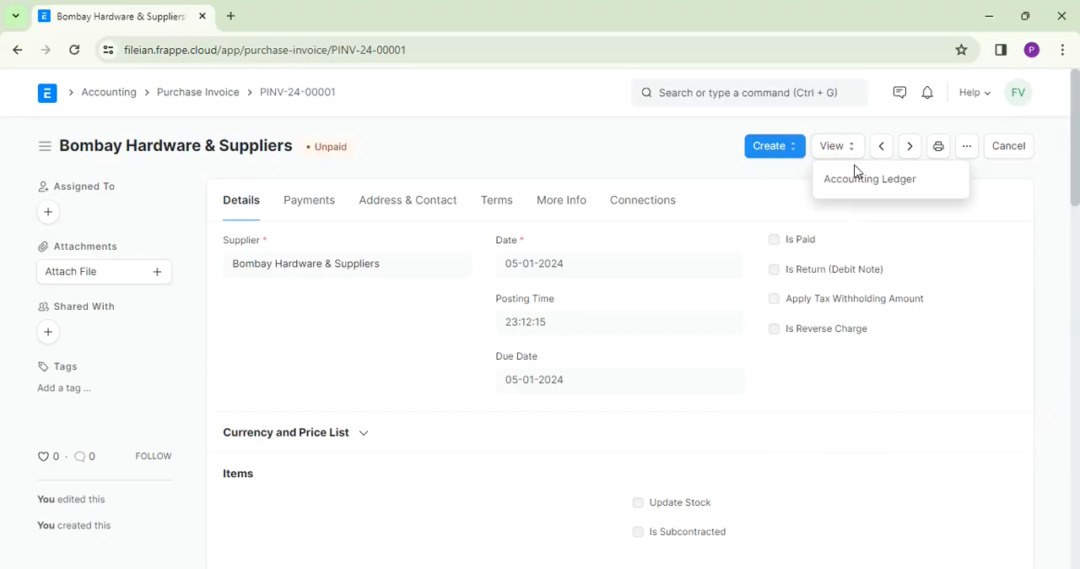
left_click(865, 182)
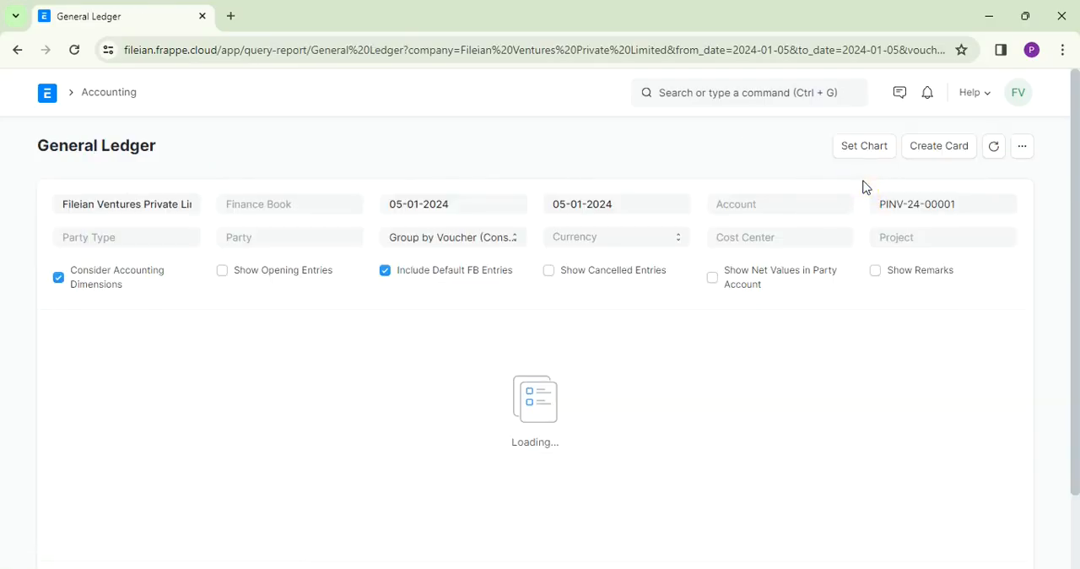